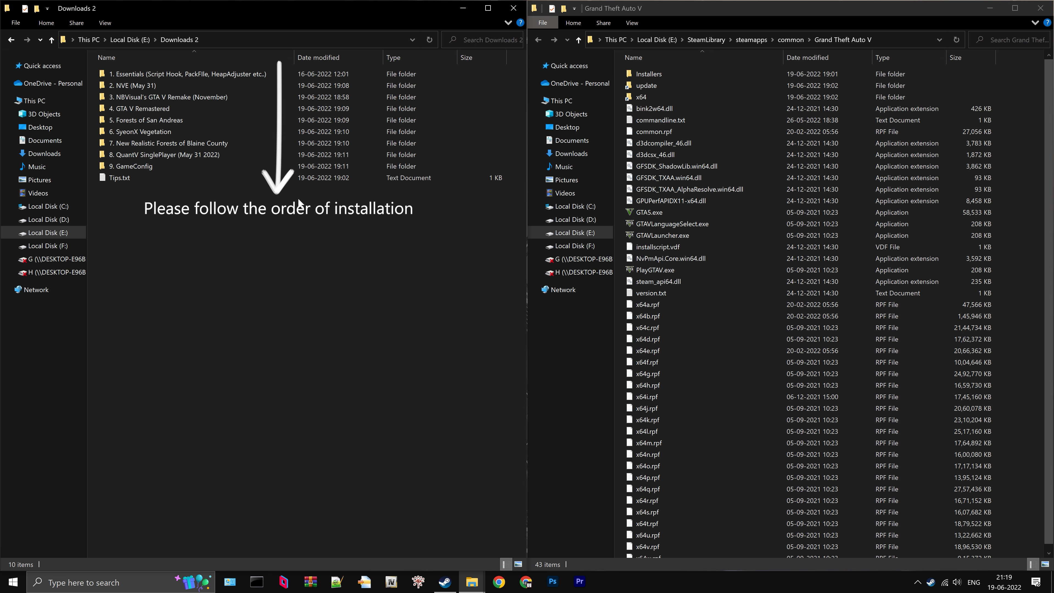
- Move dinput8.dll and ScriptHookV.dll from the ScriptHookV_1.0.2628.2 bin folder in Essentials into the Grand Theft Auto V folder
double_click(218, 71)
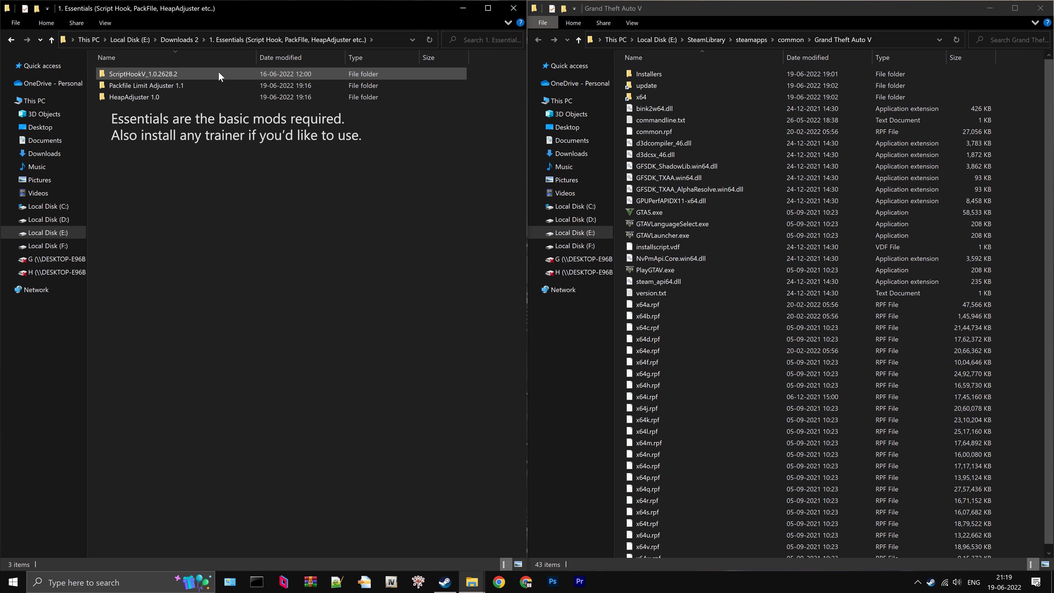
double_click(219, 72)
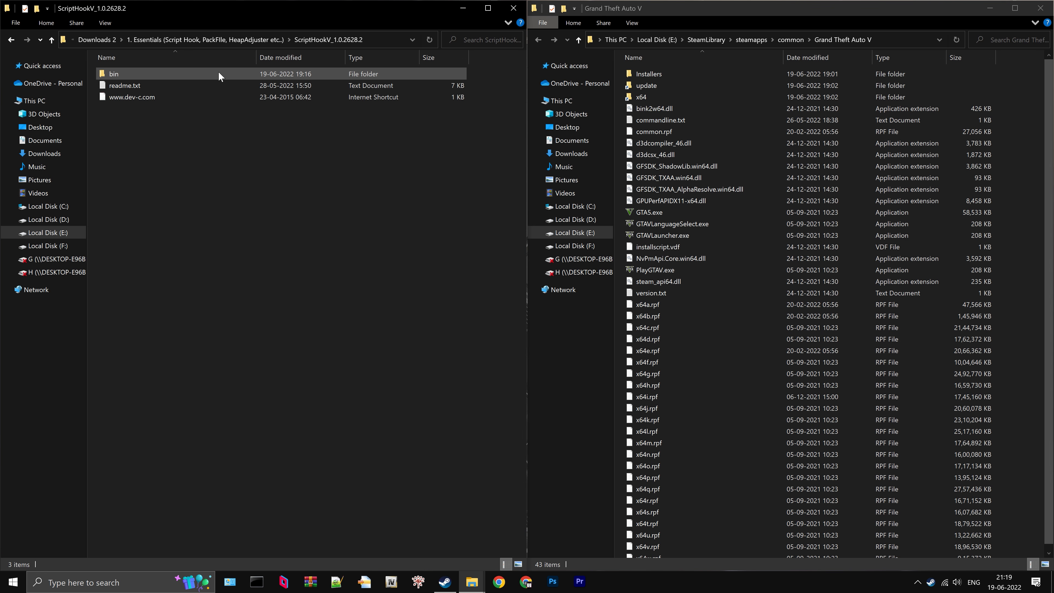
double_click(205, 78)
left_click(198, 75)
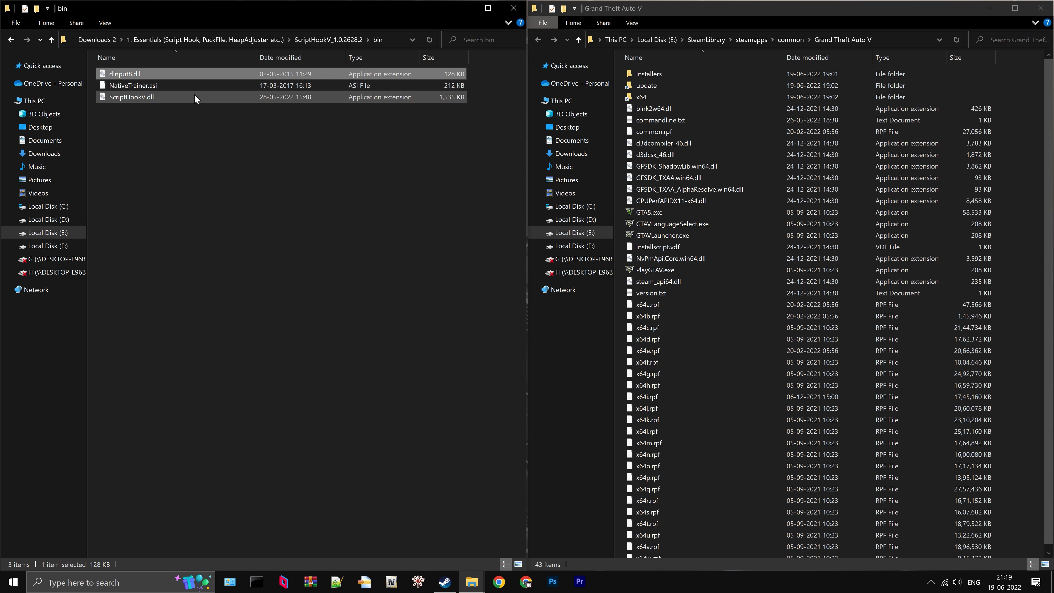
left_click(192, 96, "ctrl")
left_click_drag(189, 97, 738, 285)
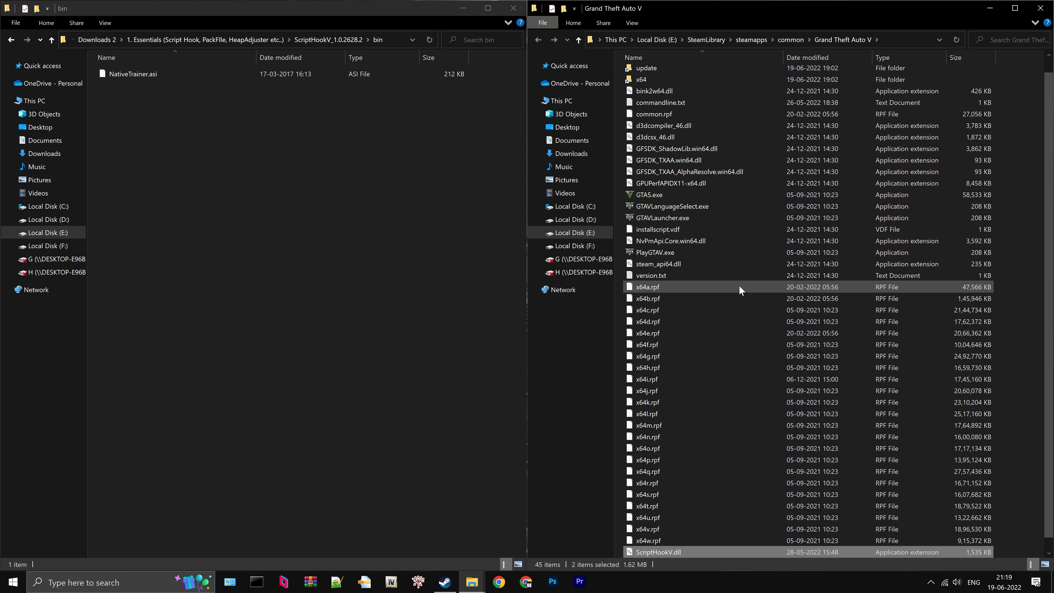
- Move PackfileLimitAdjuster.asi and PackfileLimitAdjuster.ini from the Packfile Limit Adjuster 1.1 folder into the Grand Theft Auto V folder
left_click(329, 40)
left_click(267, 40)
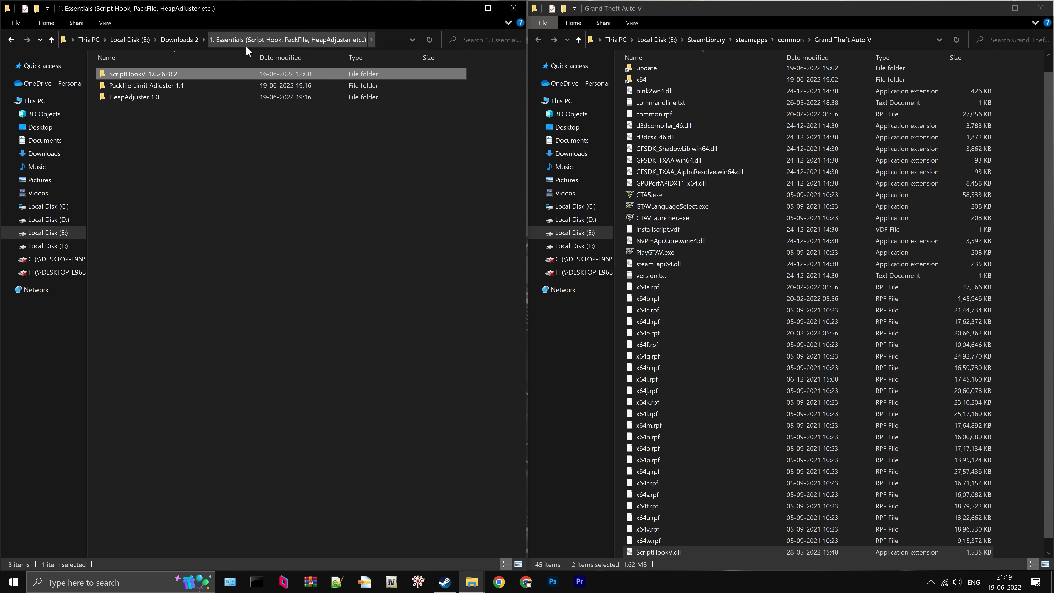
double_click(154, 84)
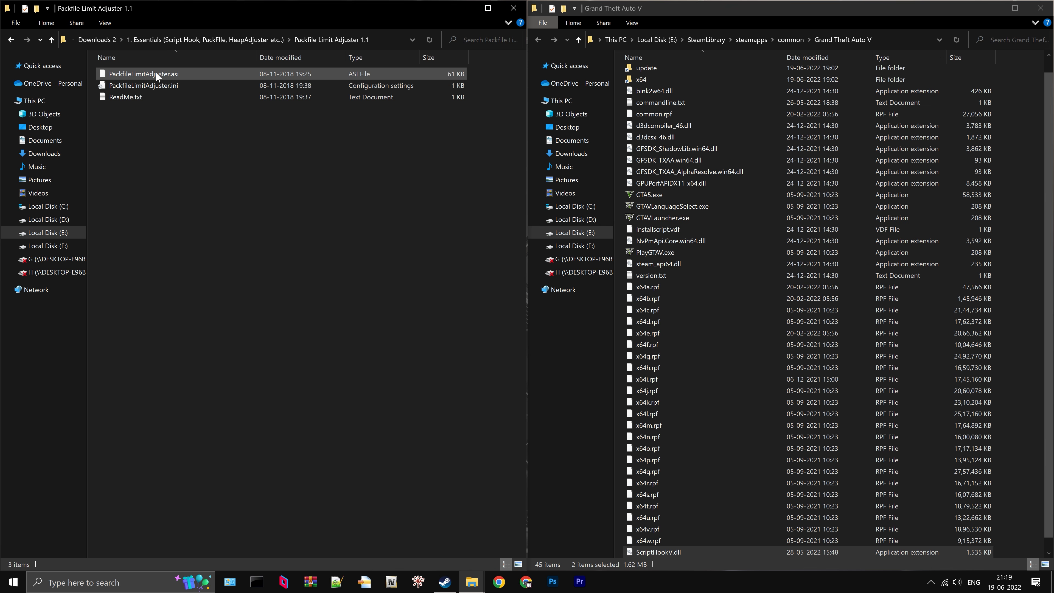
left_click(155, 73)
left_click(190, 86, "shift")
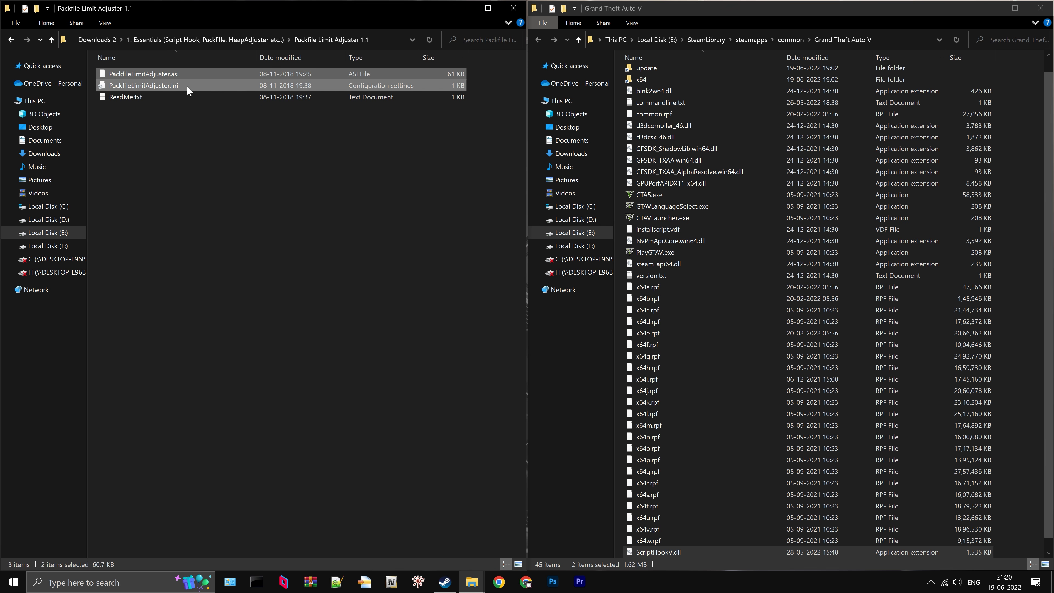
left_click_drag(187, 85, 744, 298)
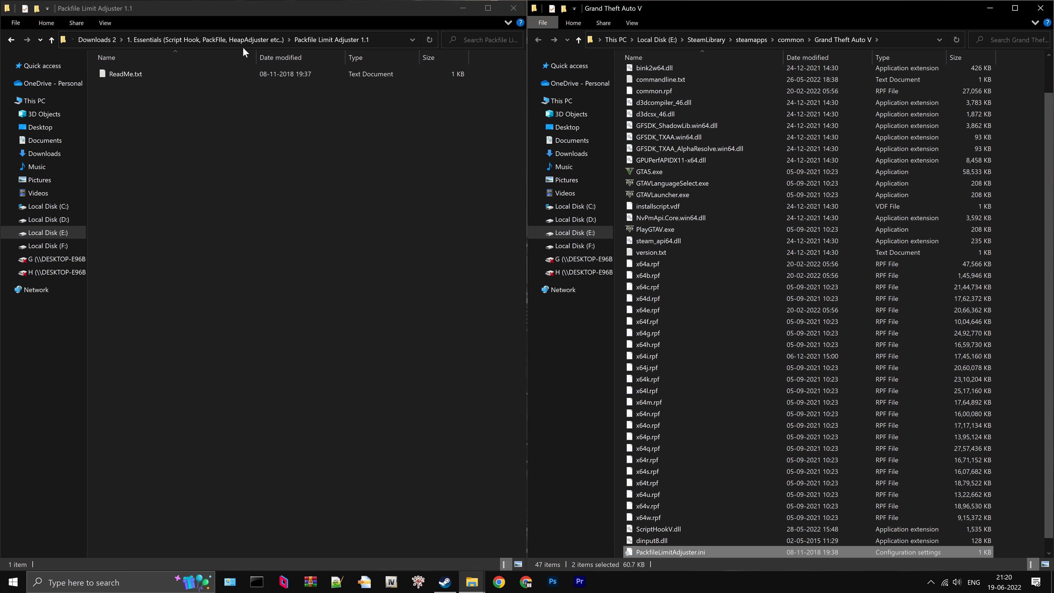
- Move HeapAdjuster.asi and HeapAdjuster.ini from the HeapAdjuster 1.0 folder into the Grand Theft Auto V folder
left_click(231, 41)
double_click(154, 97)
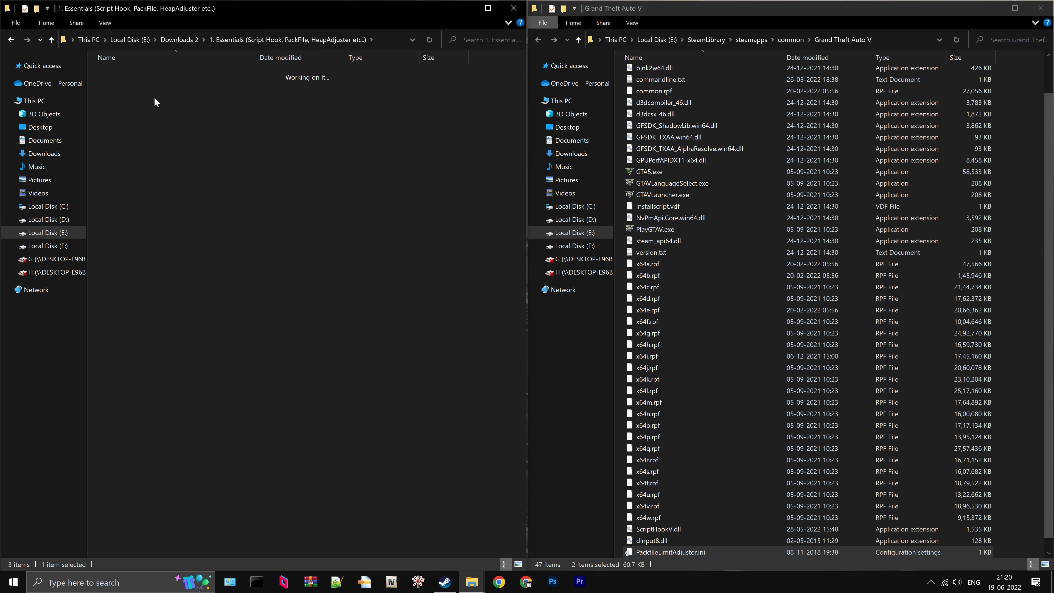
left_click(166, 74)
left_click(163, 87, "ctrl")
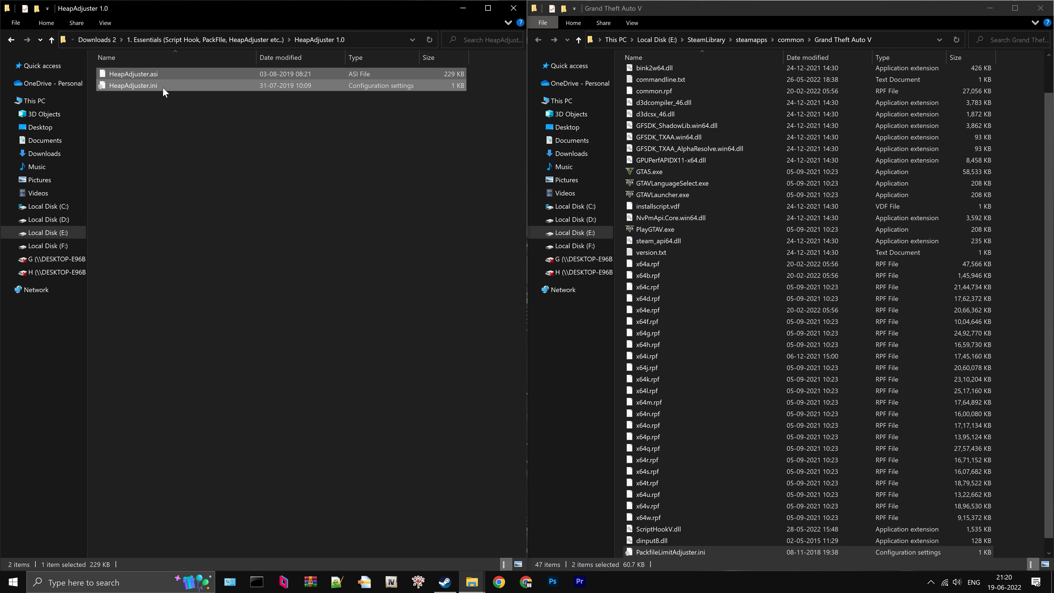
left_click_drag(162, 89, 728, 300)
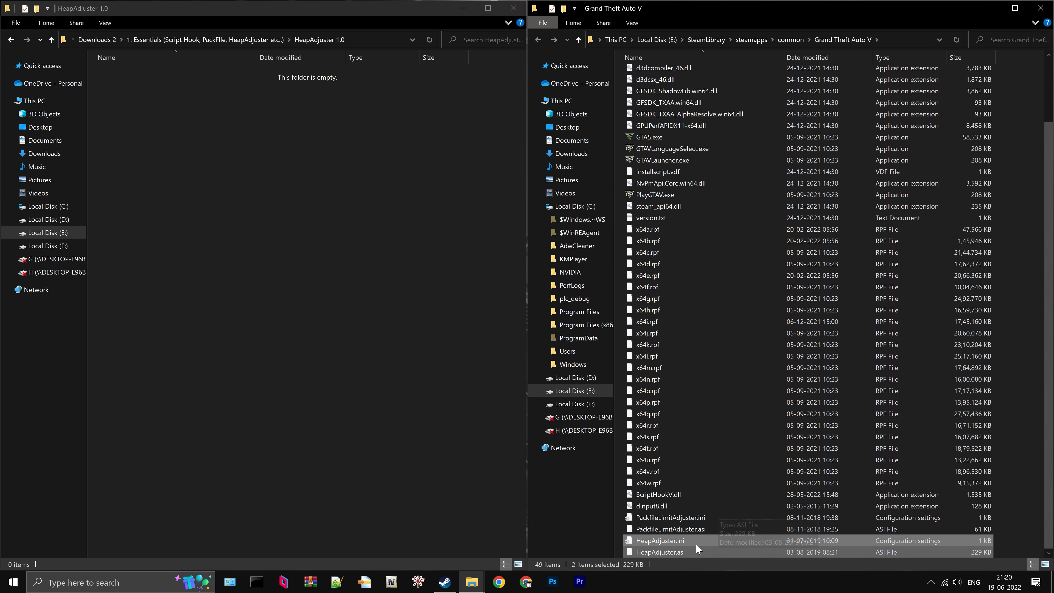
- Edit HeapAdjuster.ini in the game folder to set HEAP_SIZE to 10000, then save and close the file
left_click(696, 544)
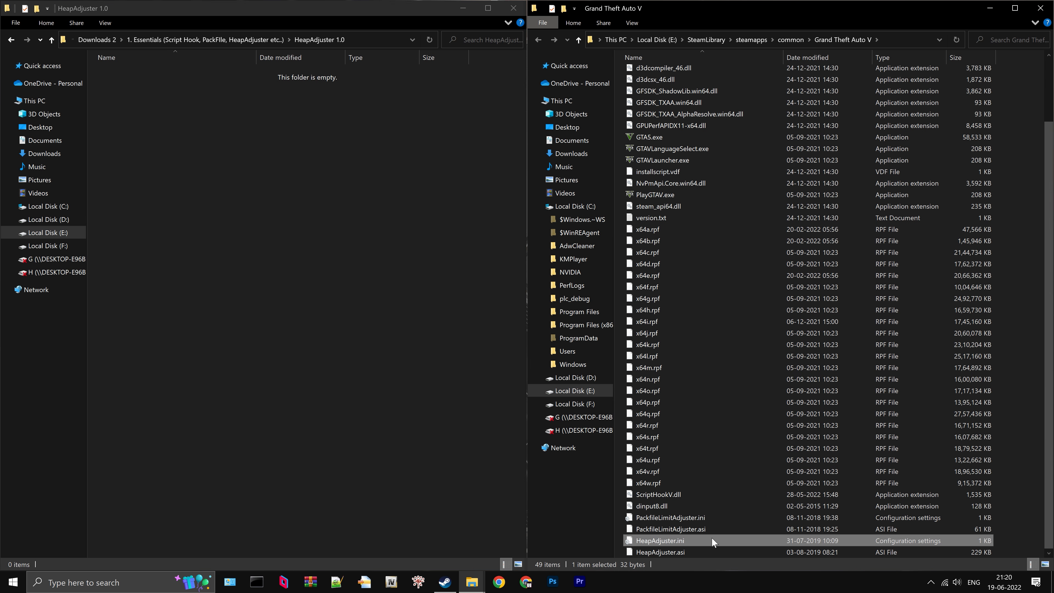
right_click(690, 541)
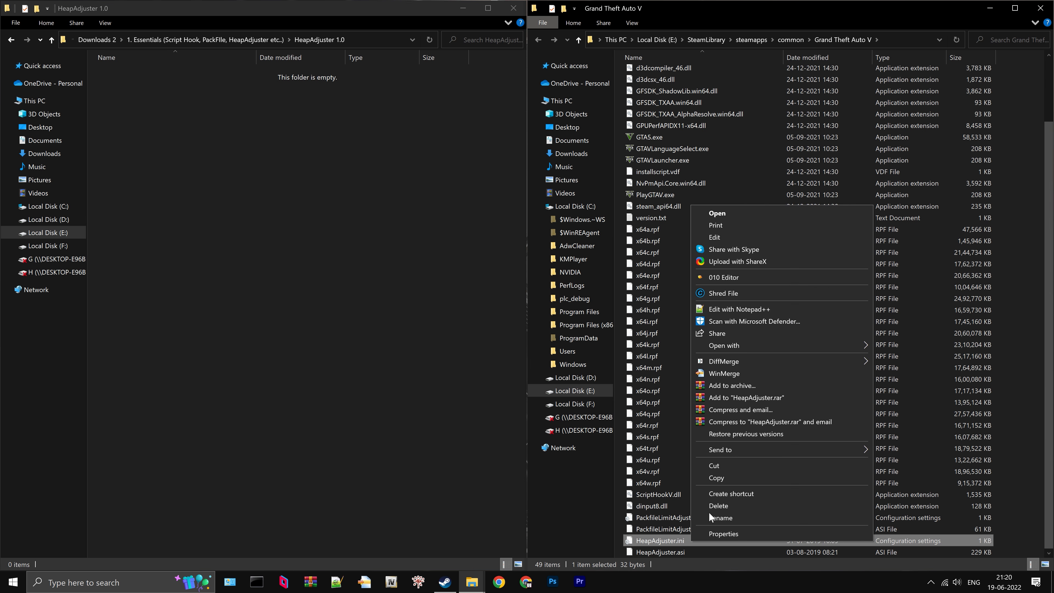
left_click(734, 237)
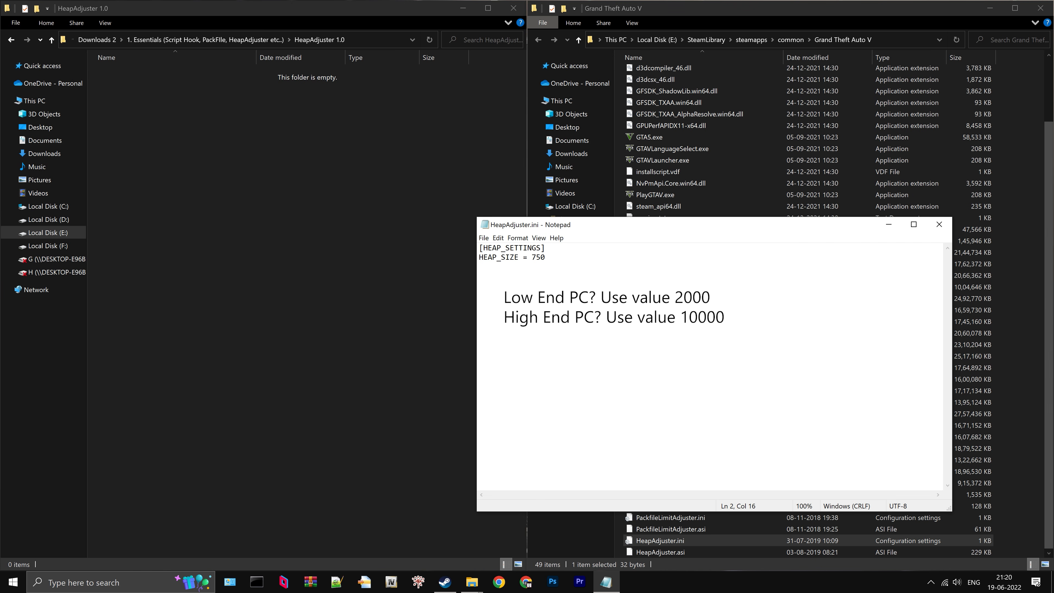
key("BackSpace")
key("BackSpace")
key("BackSpace")
type("2000")
key("BackSpace")
key("BackSpace")
key("BackSpace")
key("BackSpace")
type("10000")
left_click(483, 237)
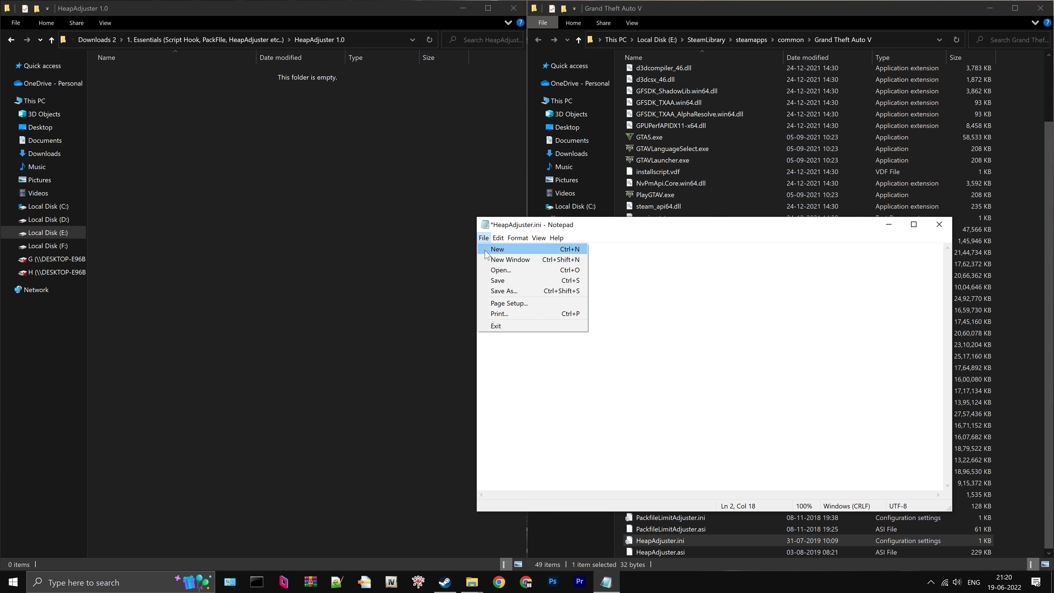
left_click(505, 281)
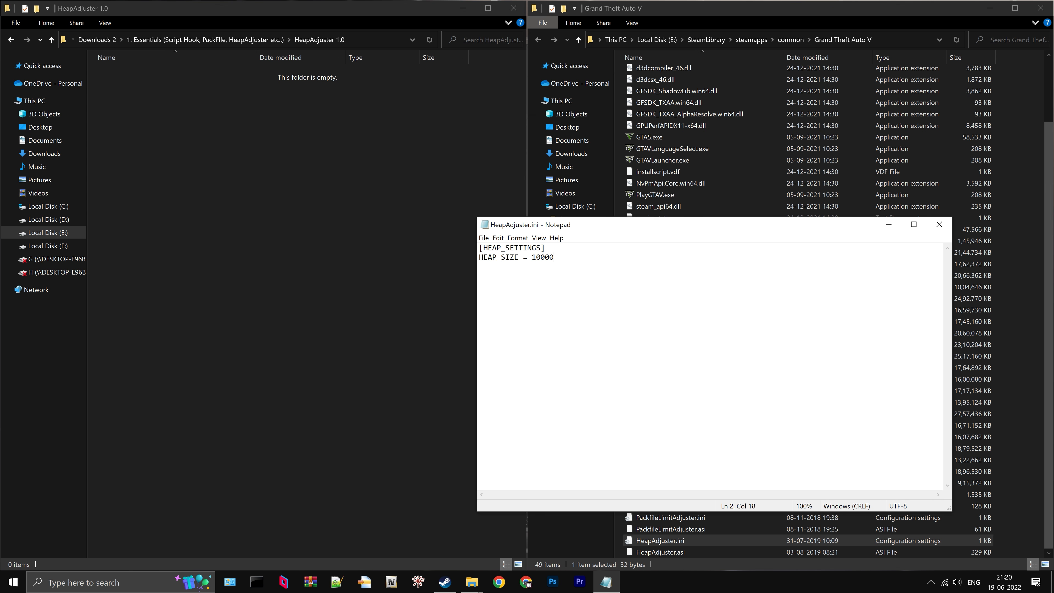
left_click(939, 224)
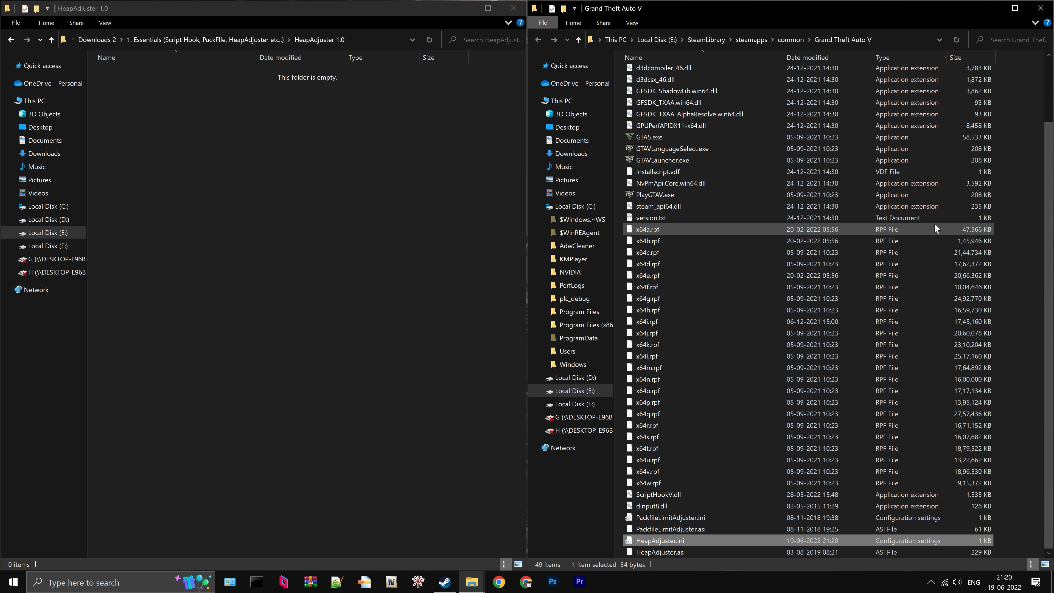
- Go back to Downloads 2, open the 2. NVE (May 31) folder and select NaturalVision Installer - PART ONE.oiv
left_click(232, 39)
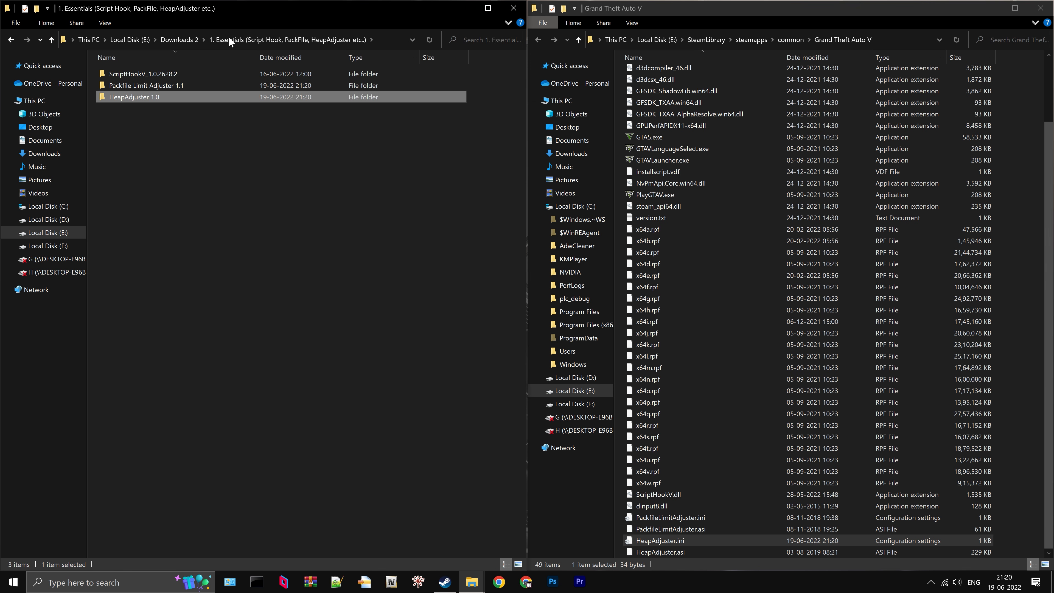
left_click(185, 39)
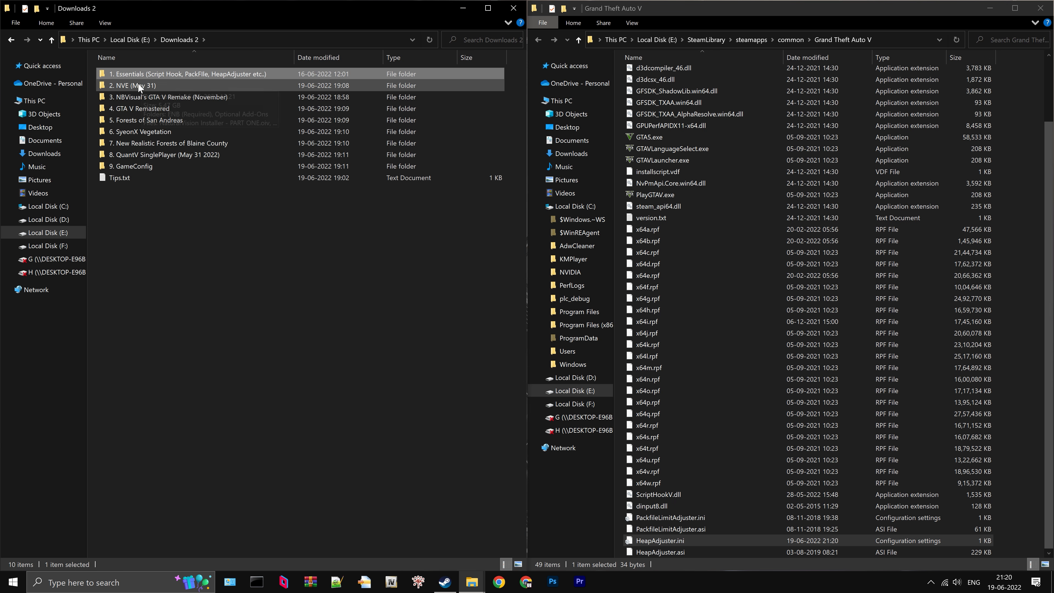
double_click(162, 85)
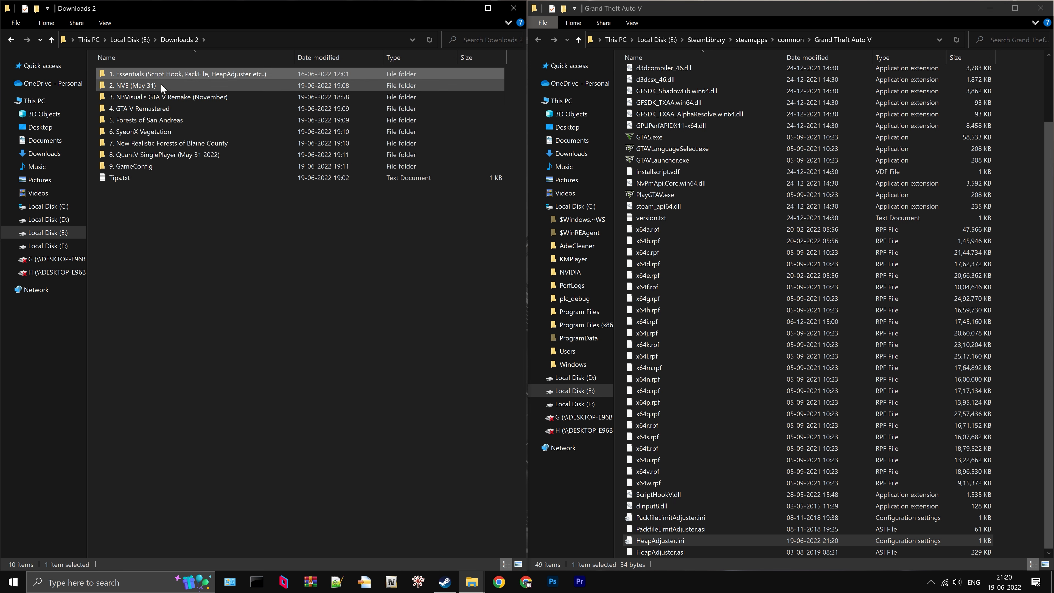
left_click(166, 97)
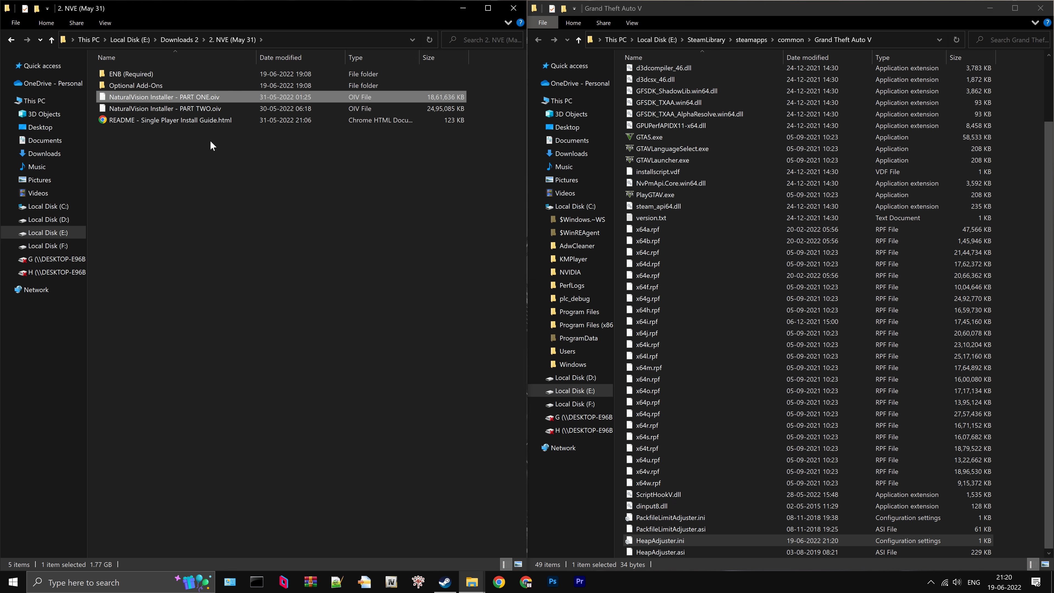
- Switch to OpenIV and enable edit mode for GTA V, accepting the automatic saving of changes
left_click(391, 581)
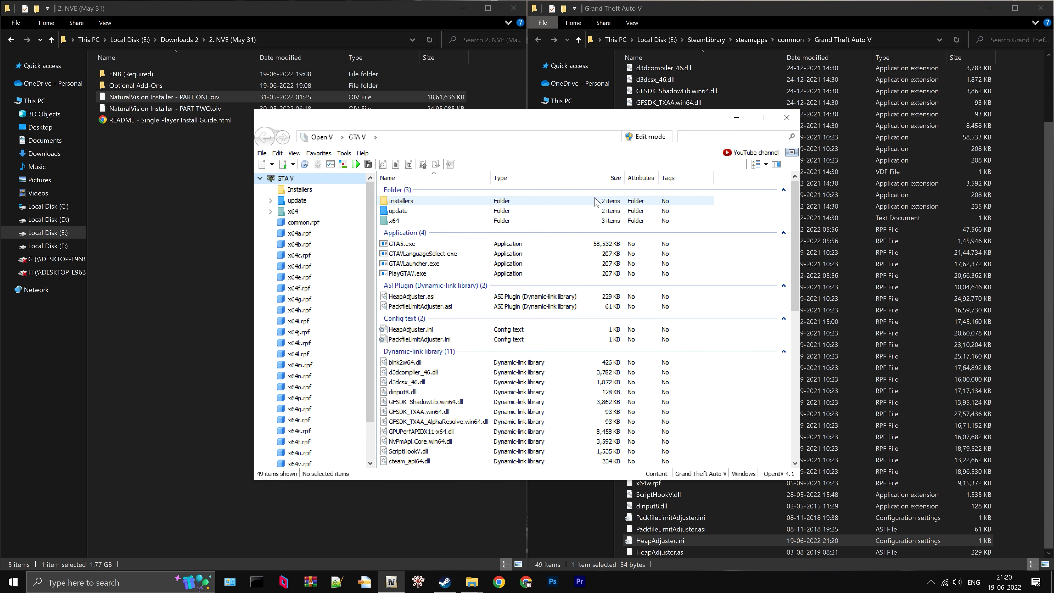
left_click(666, 139)
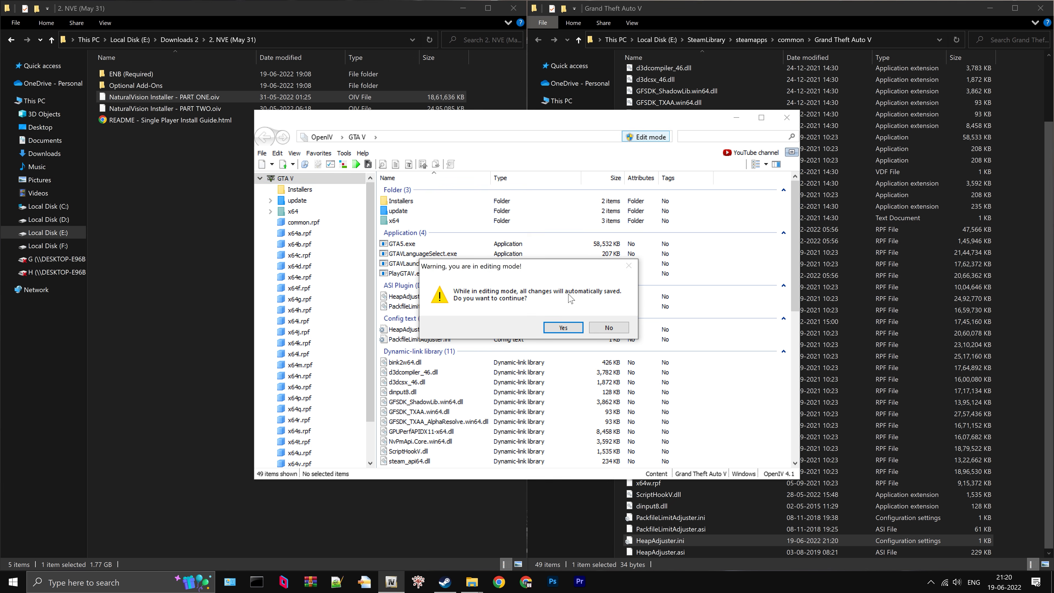
left_click(558, 331)
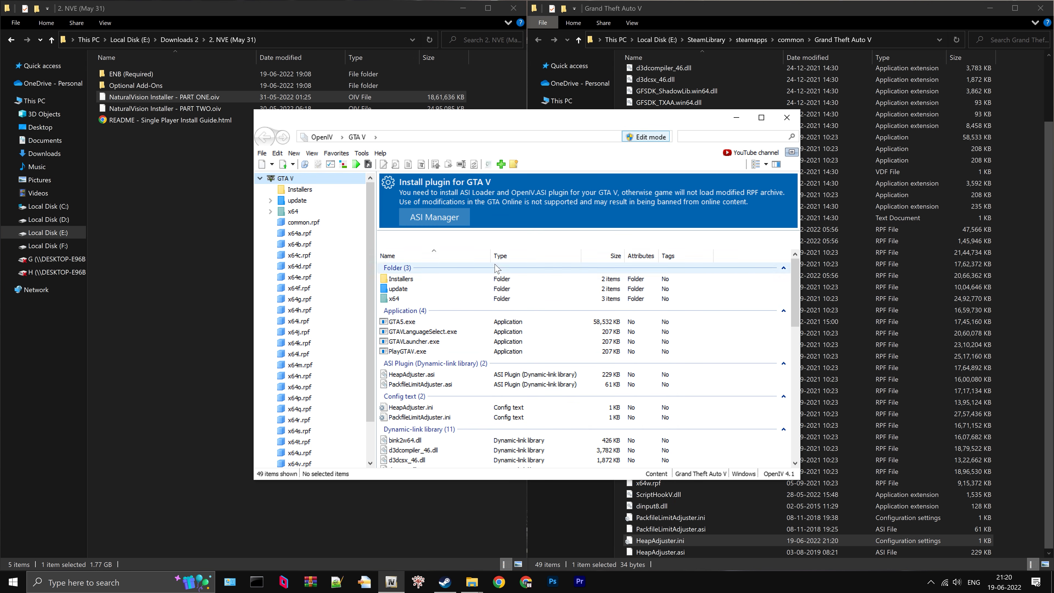
- Install the OpenIV.ASI plugin with the ASI Manager and create the "mods" folder
left_click(435, 218)
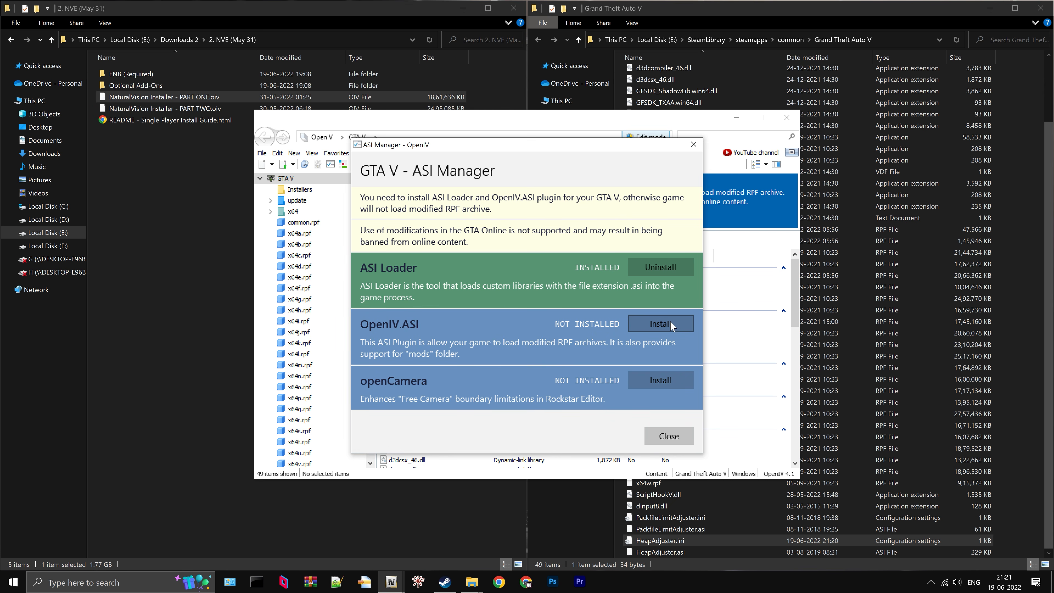
left_click(677, 324)
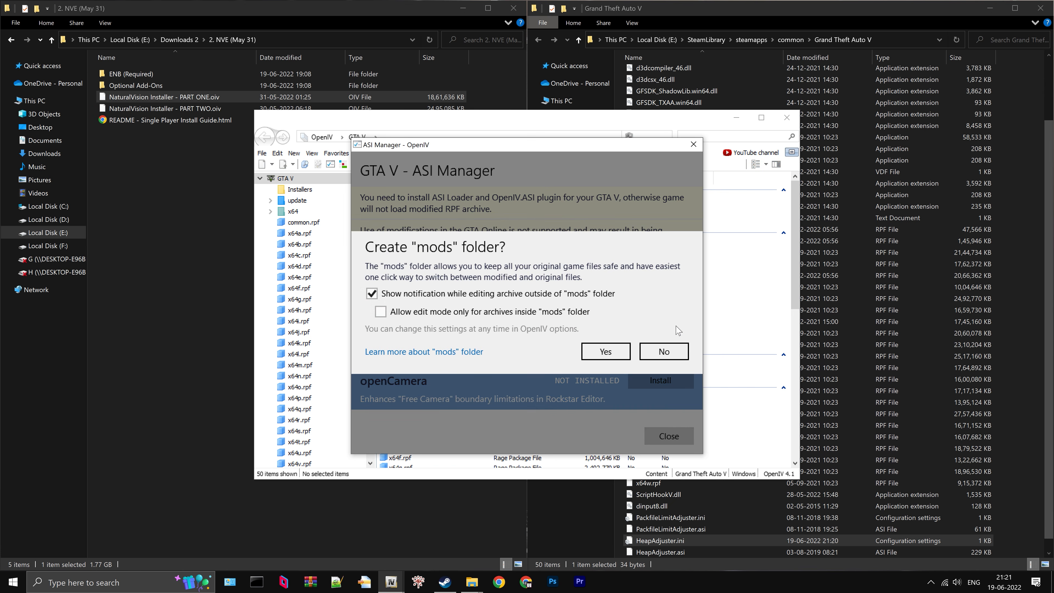
left_click(622, 353)
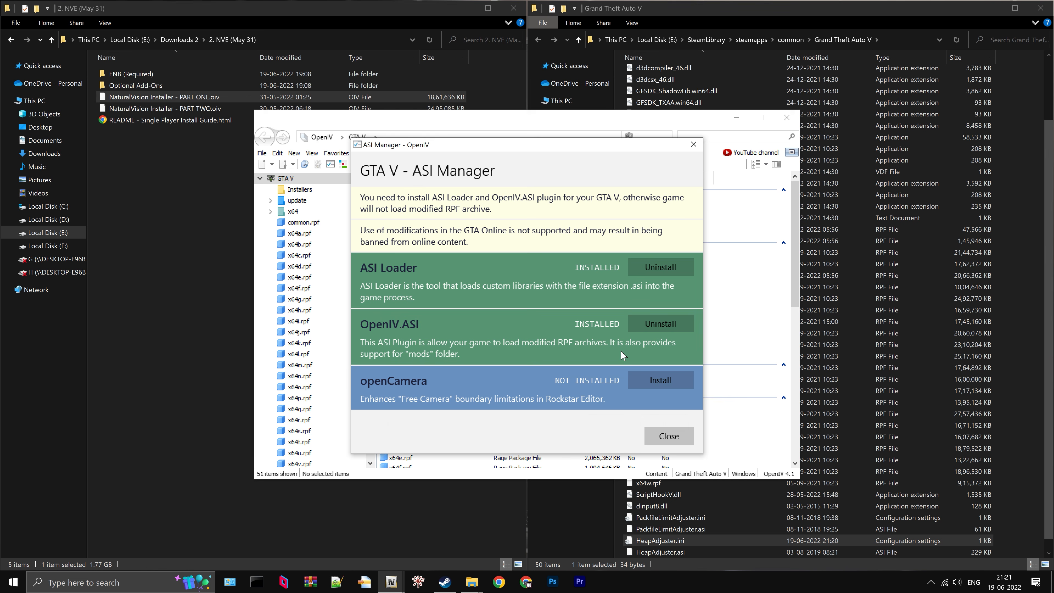
left_click(671, 440)
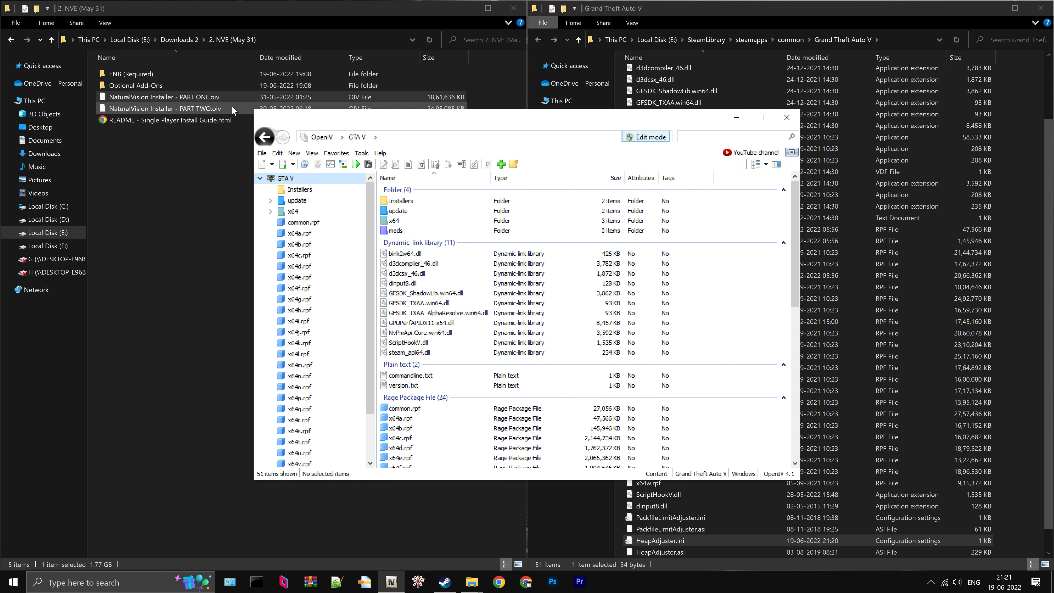
- Install the NaturalVision Installer - PART ONE.oiv package into the "mods" folder through OpenIV
left_click_drag(190, 98, 496, 245)
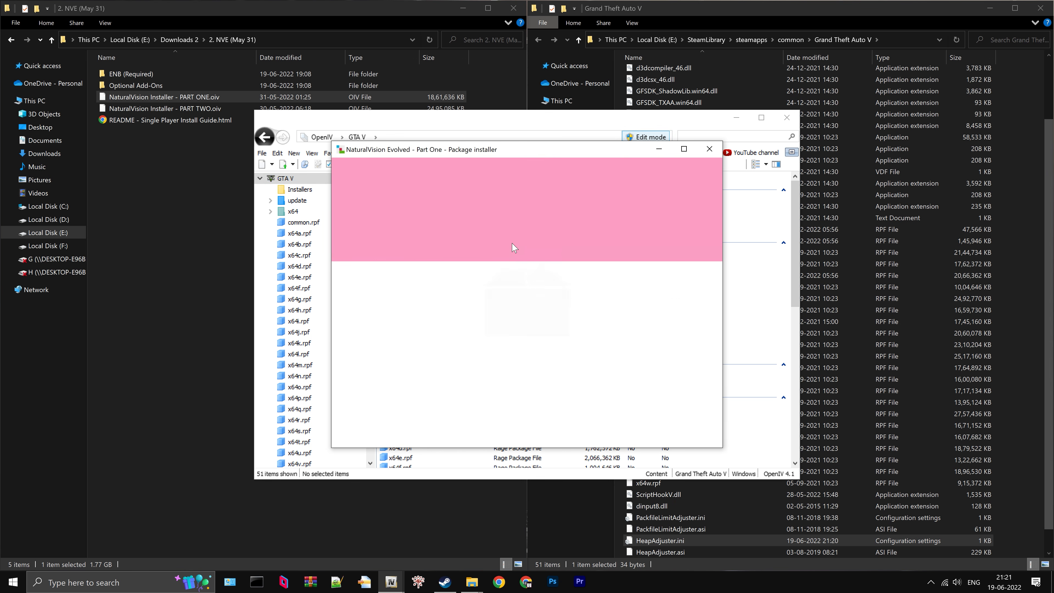
left_click(703, 236)
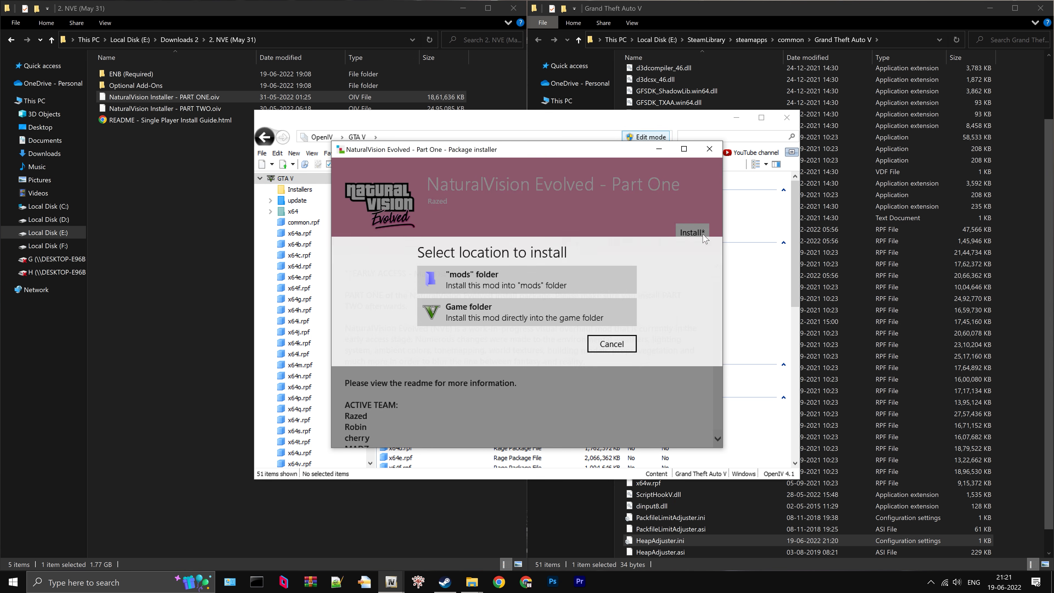
left_click(547, 285)
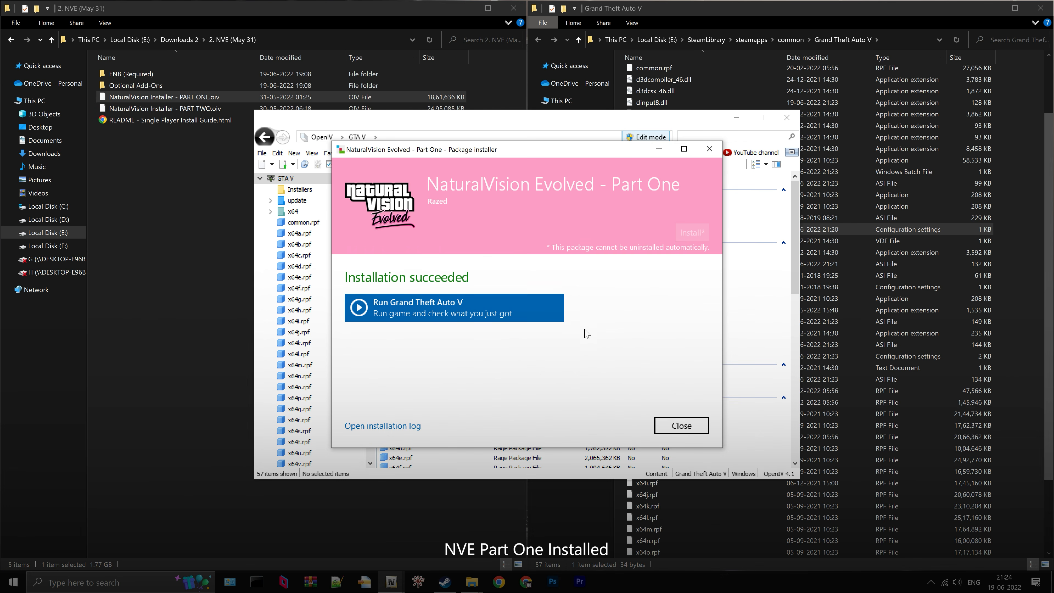
left_click(670, 428)
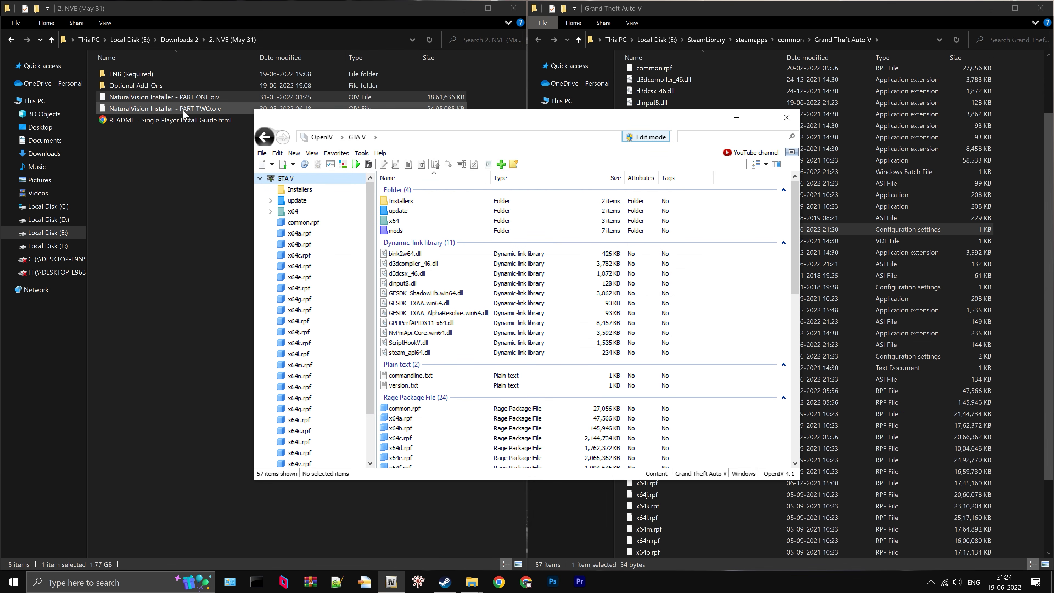
- Install the NaturalVision Installer - PART TWO.oiv package into the "mods" folder through OpenIV
left_click_drag(183, 110, 494, 259)
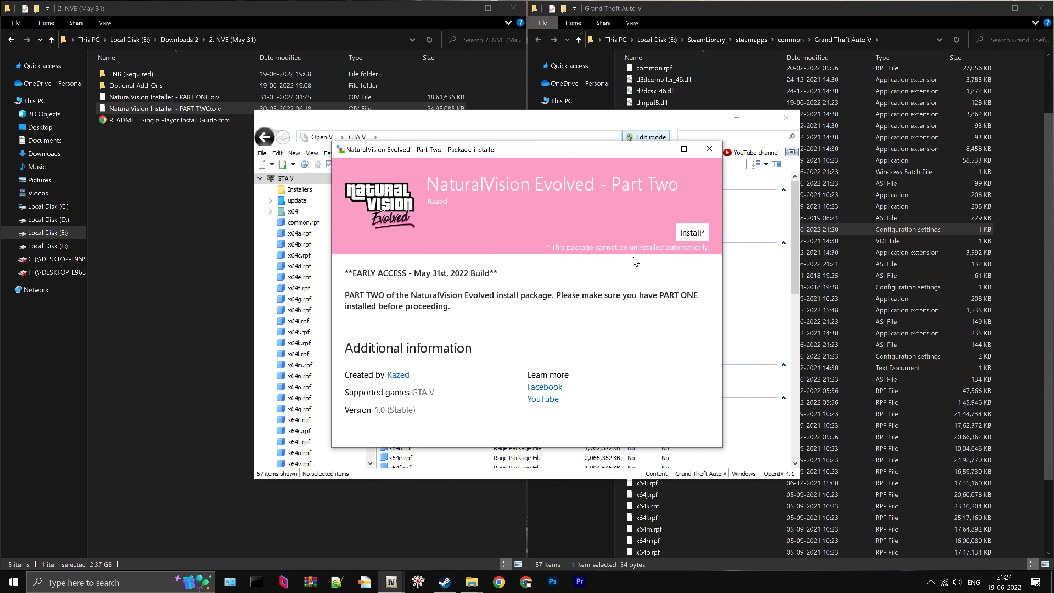
left_click(693, 233)
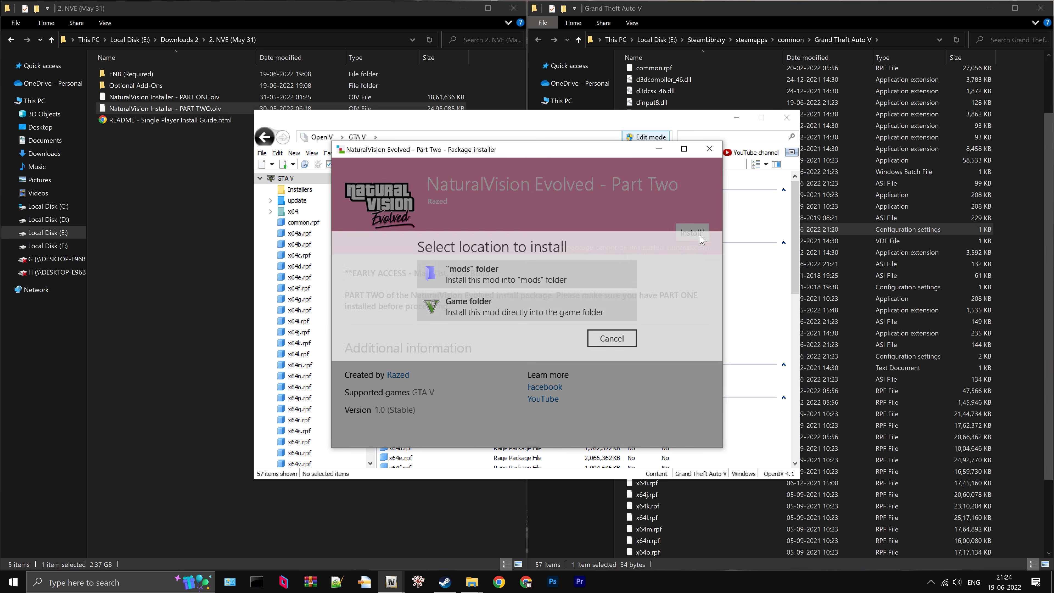
left_click(549, 273)
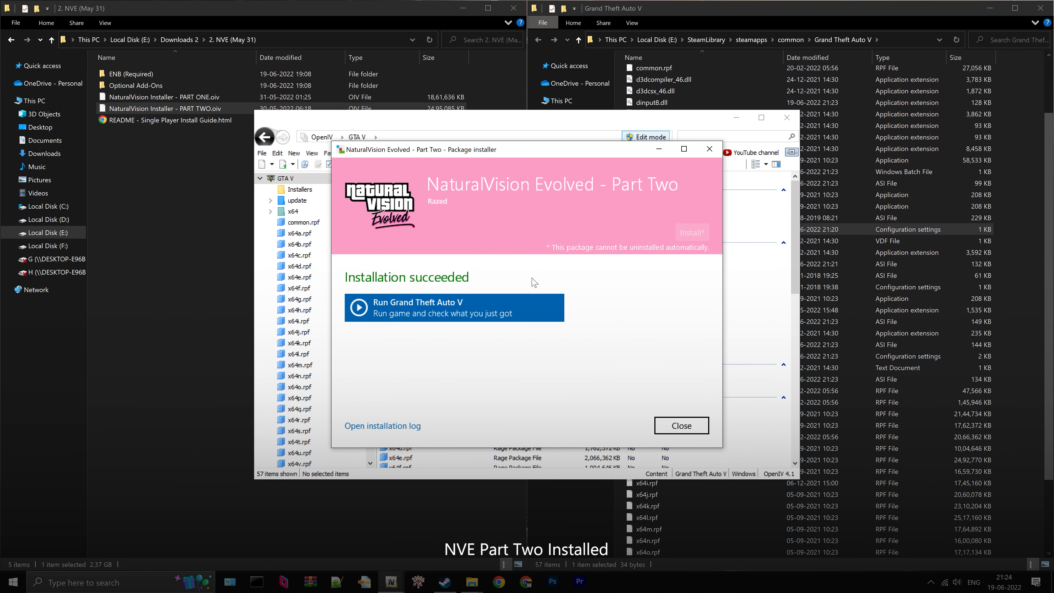
- Close the finished PART TWO installer and open the 4. Parallax Roads and Pavement Overhaul folder inside Optional Add-Ons
left_click(669, 426)
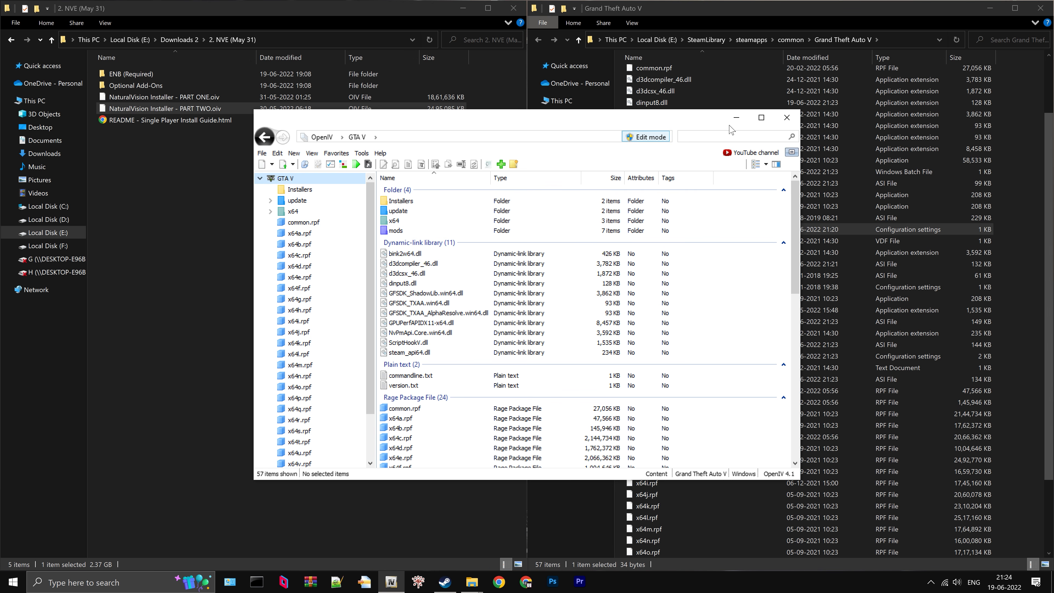
left_click(736, 118)
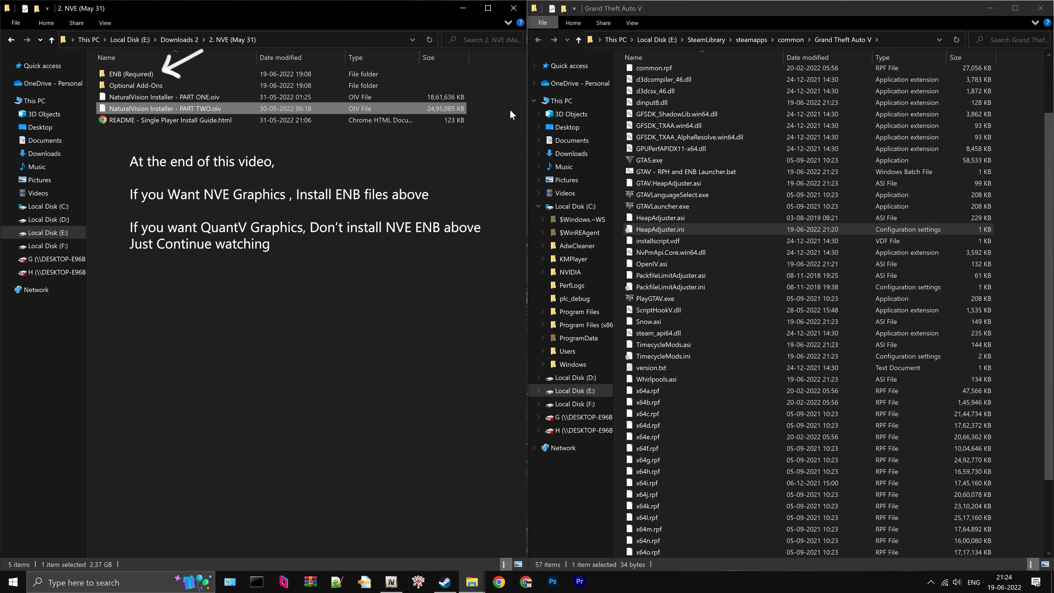
left_click(166, 85)
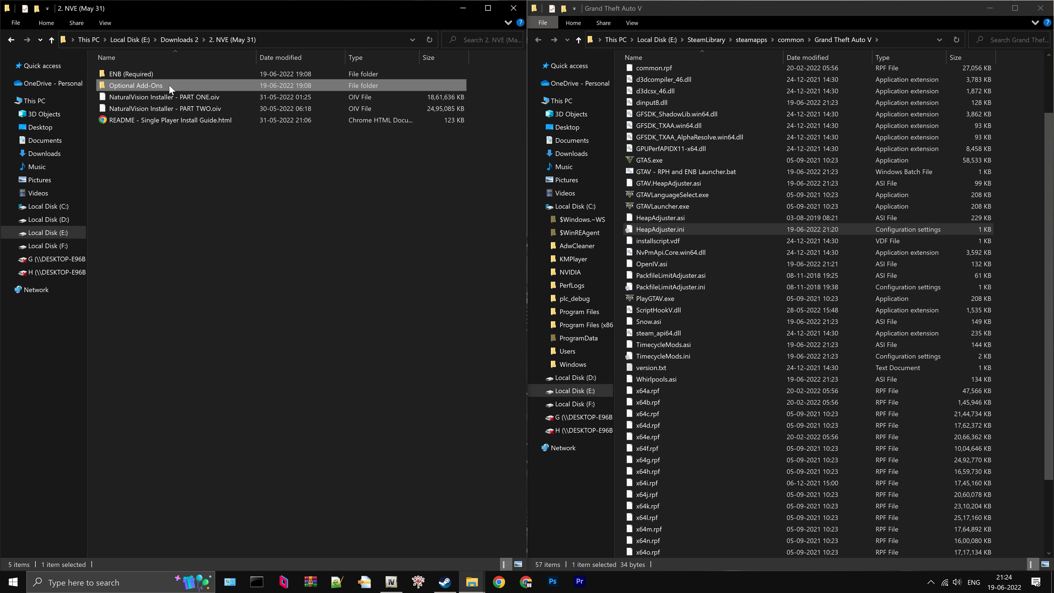
double_click(169, 85)
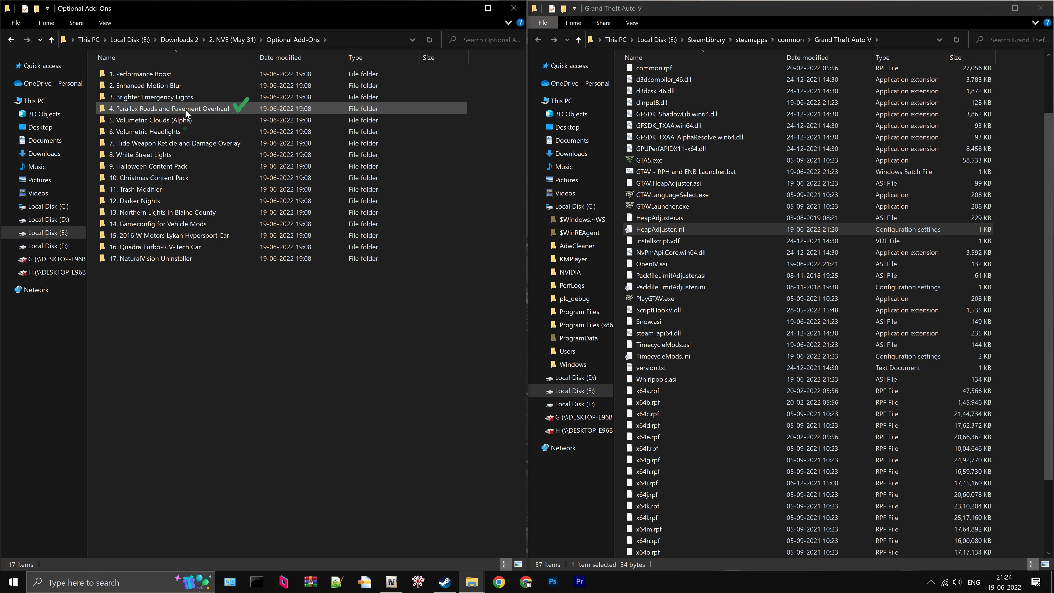
left_click(231, 109)
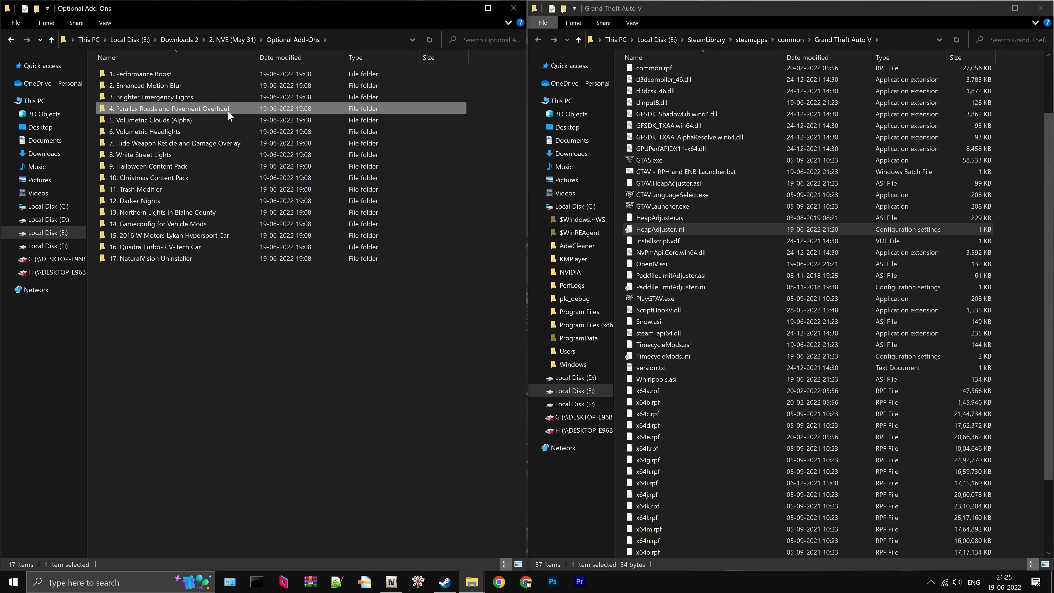
double_click(233, 109)
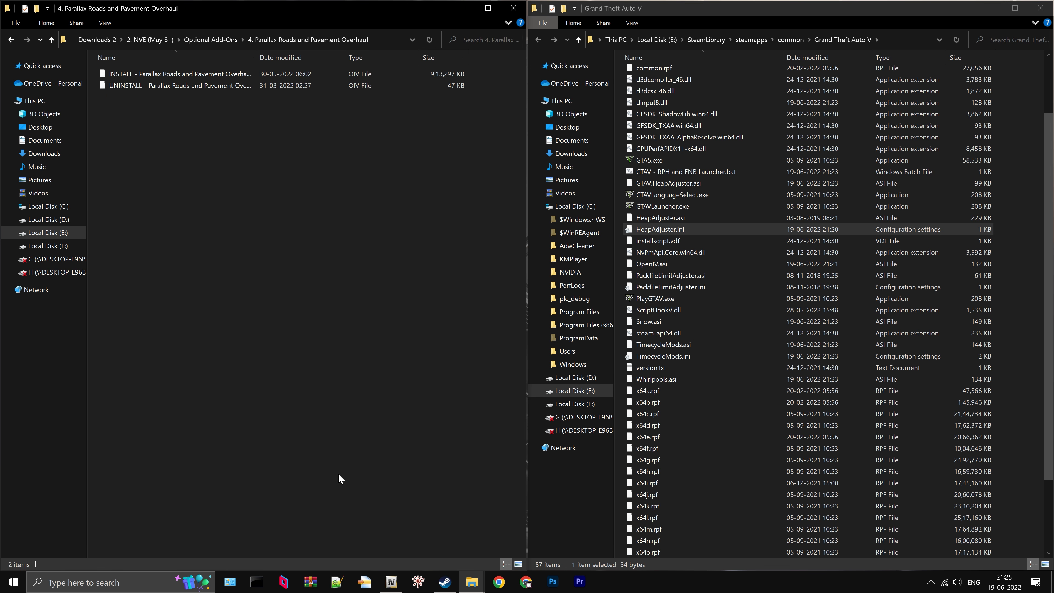
- Install the INSTALL - Parallax Roads and Pavement Overhaul package into the "mods" folder through OpenIV
left_click(385, 581)
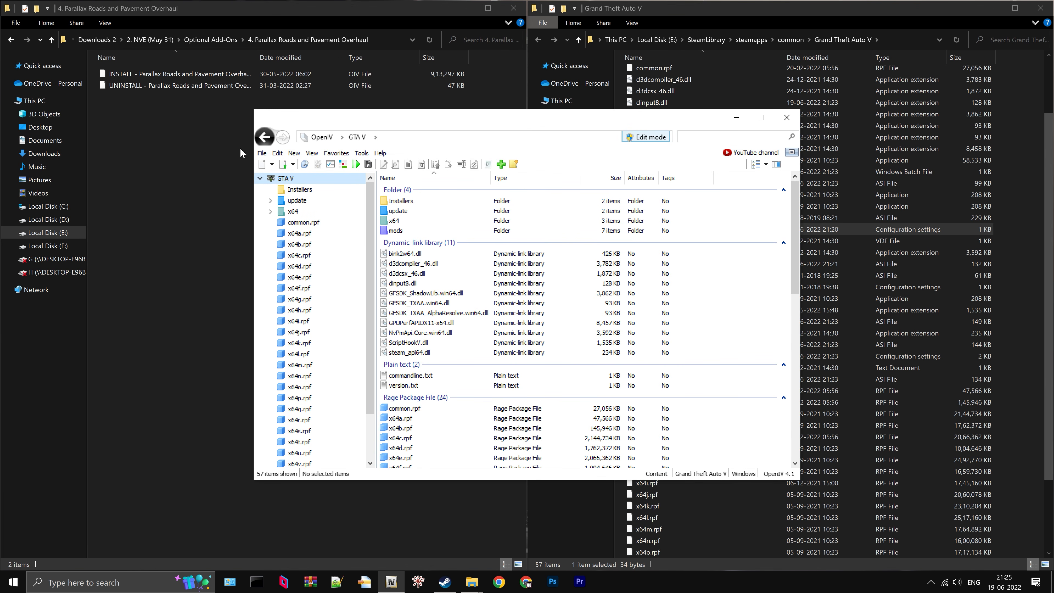
double_click(199, 71)
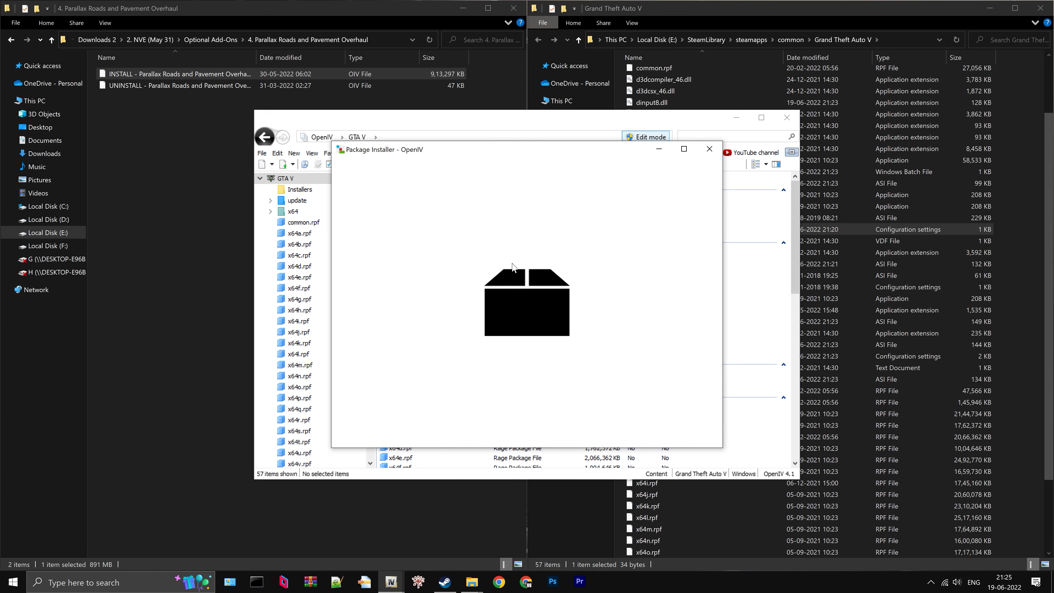
left_click(692, 233)
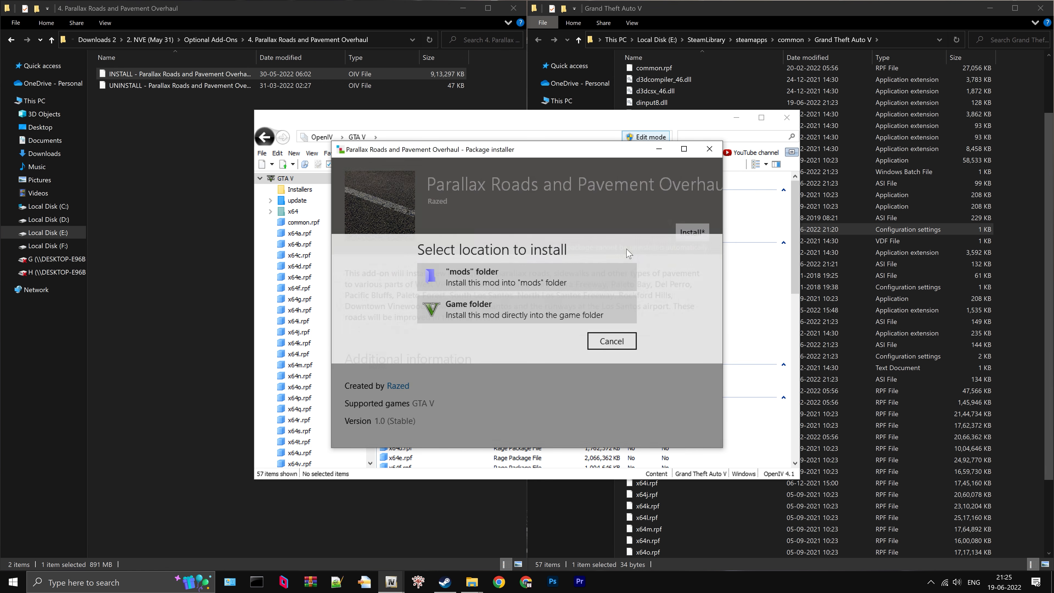
left_click(539, 282)
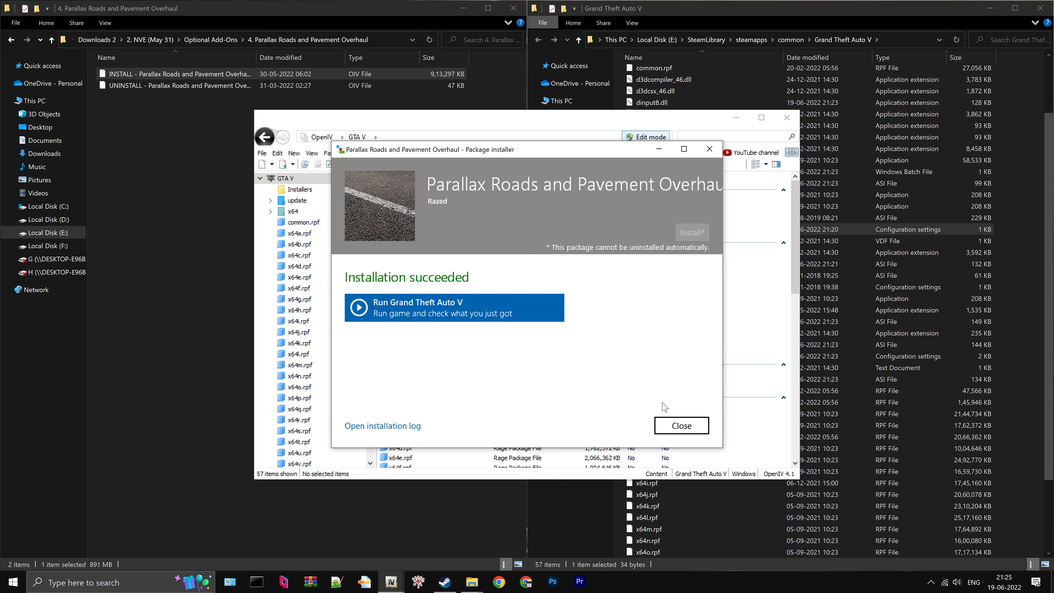
left_click(681, 425)
- Return to Optional Add-Ons in File Explorer and open the 6. Volumetric Headlights folder
left_click(260, 73)
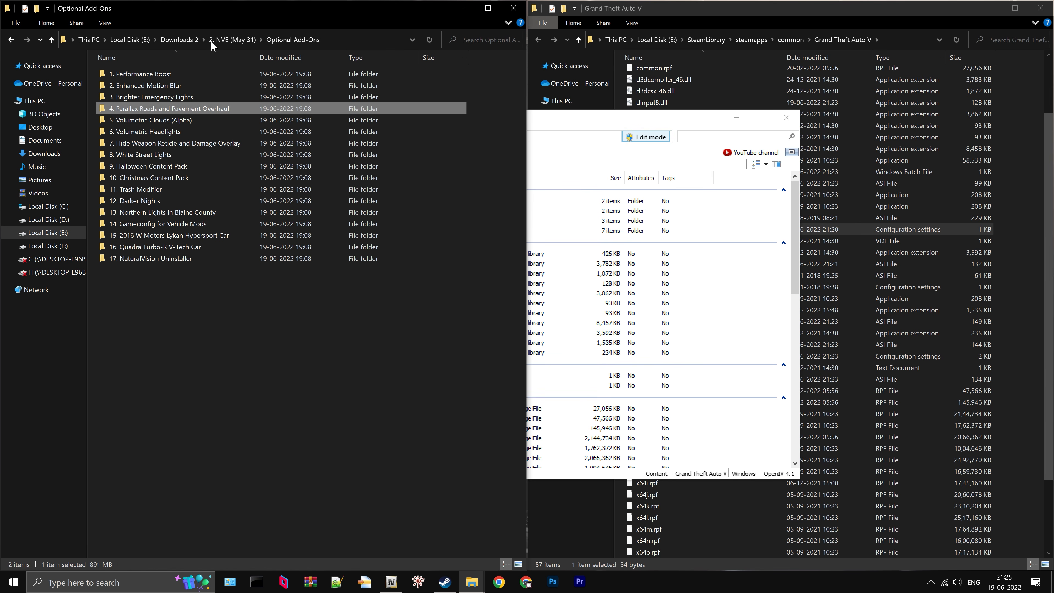
key("alt+Up")
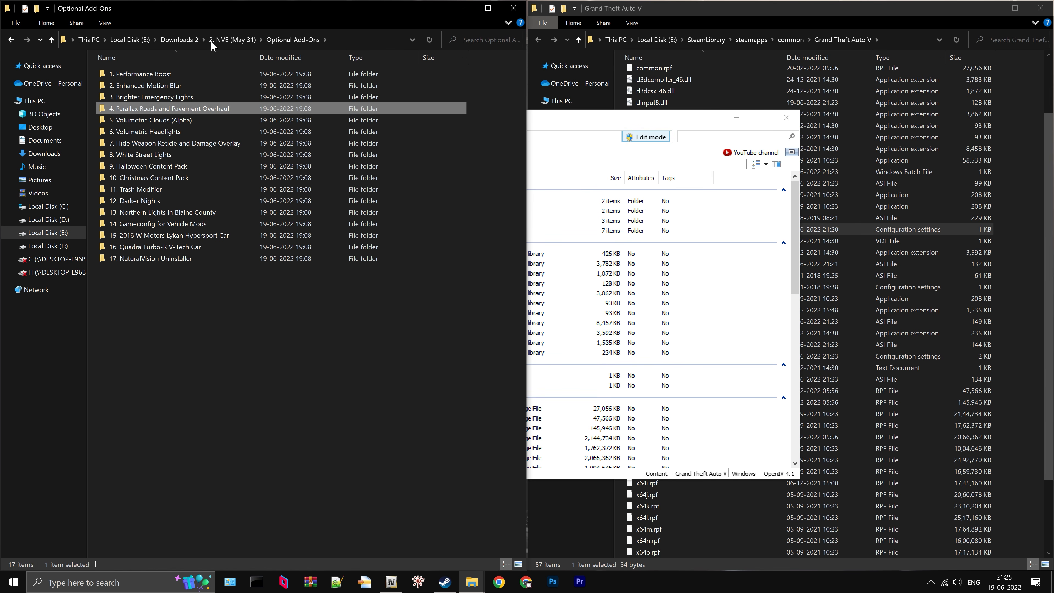
left_click(186, 130)
double_click(186, 131)
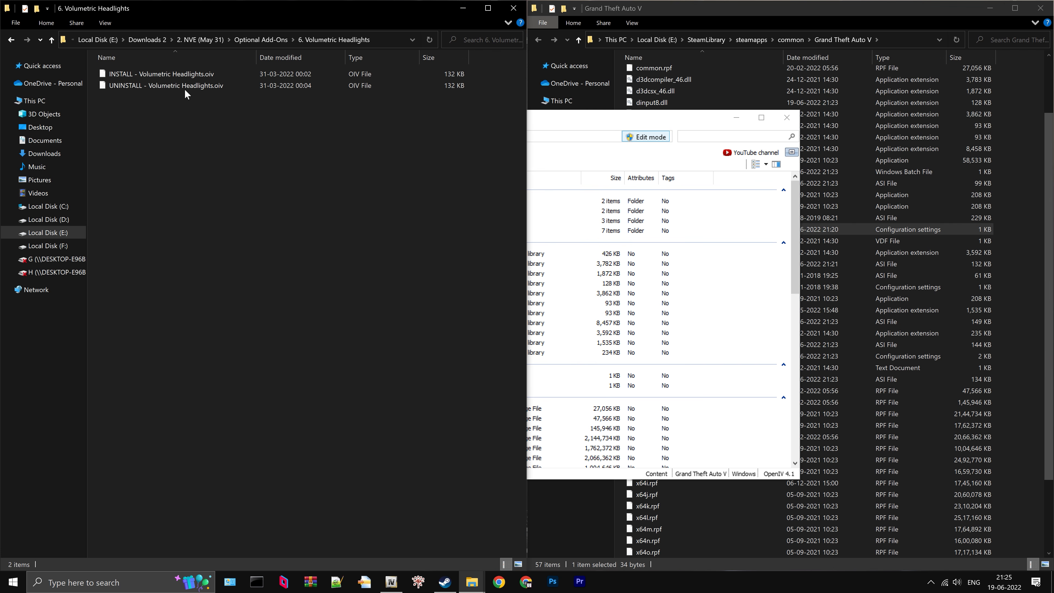
- Install the INSTALL - Volumetric Headlights.oiv package directly into the game folder through OpenIV
left_click(183, 74)
left_click(531, 117)
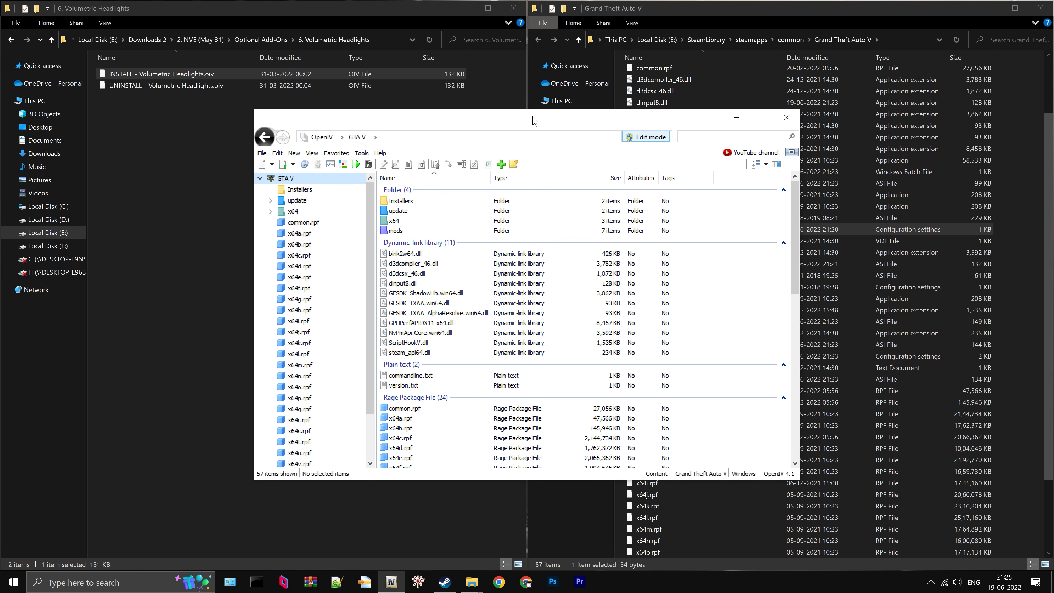
left_click_drag(196, 74, 280, 112)
left_click_drag(481, 236, 481, 236)
left_click(691, 233)
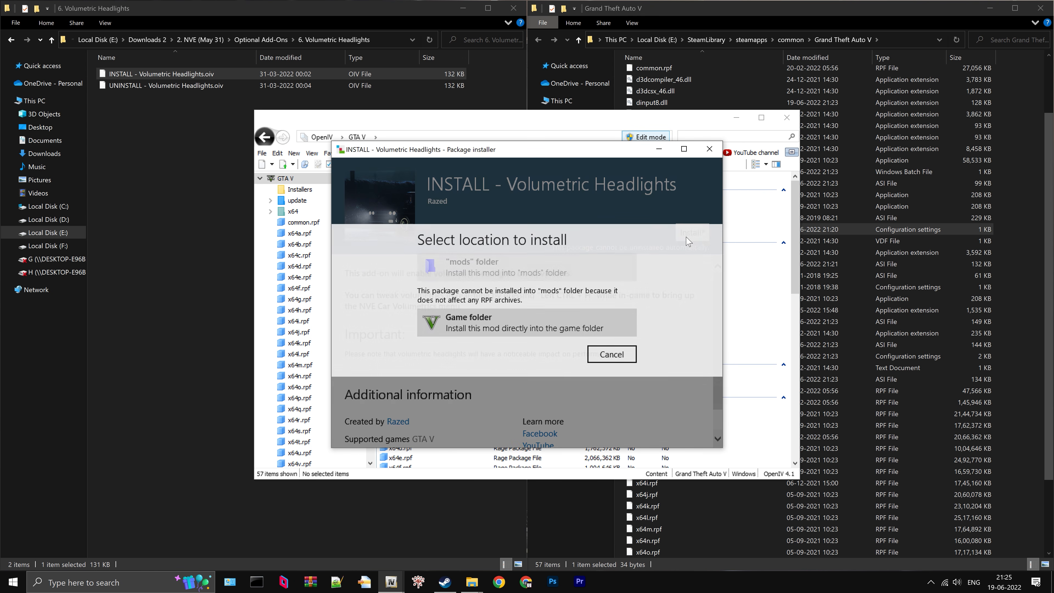
left_click(513, 324)
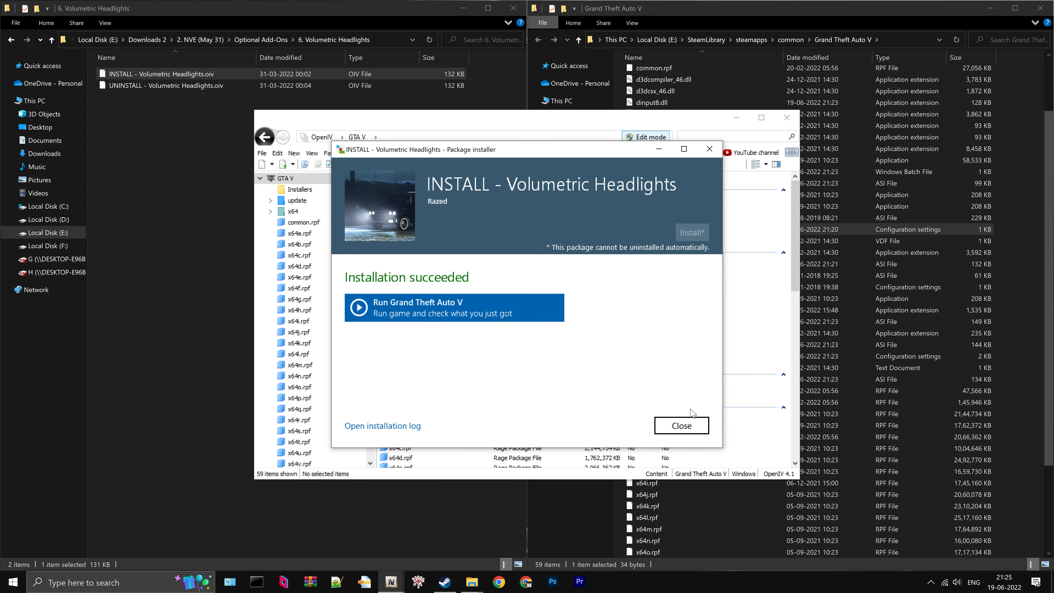
left_click(691, 425)
- Install INSTALL - White Street Lights.oiv from the 8. White Street Lights add-on folder into the "mods" folder through OpenIV
left_click(257, 39)
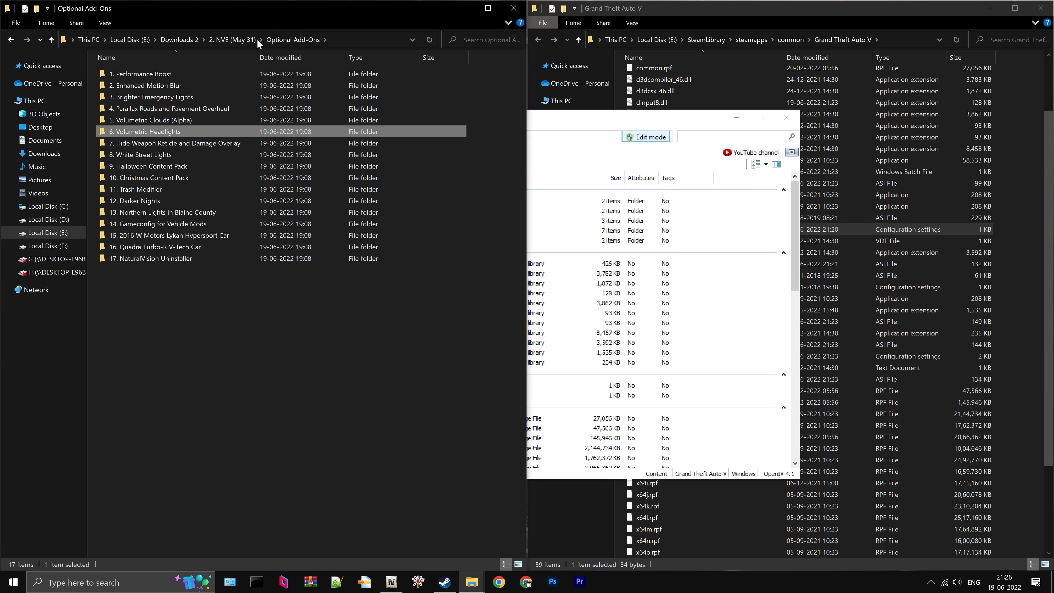
left_click(185, 155)
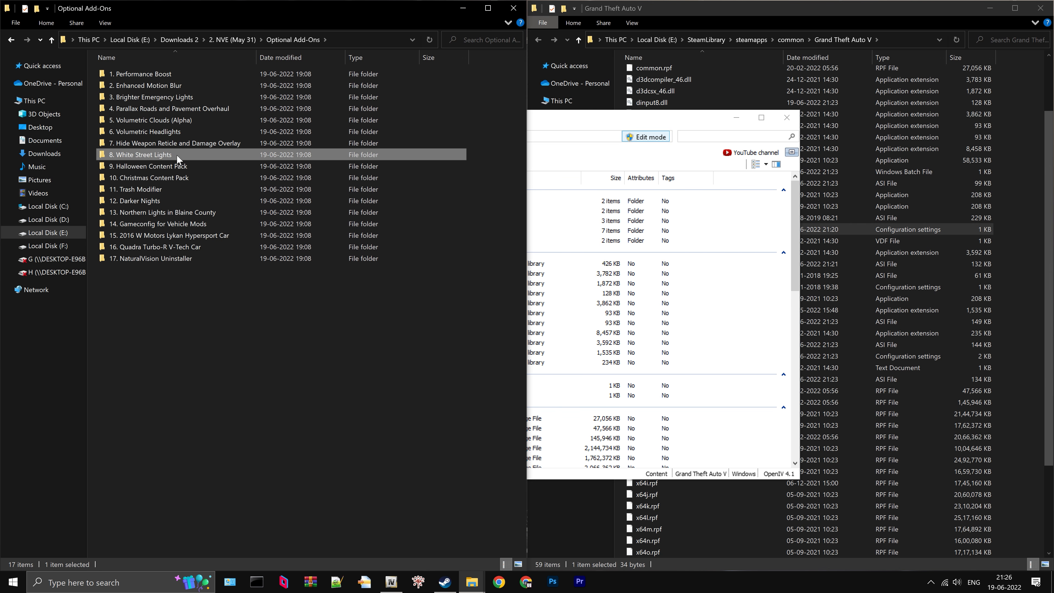
double_click(177, 156)
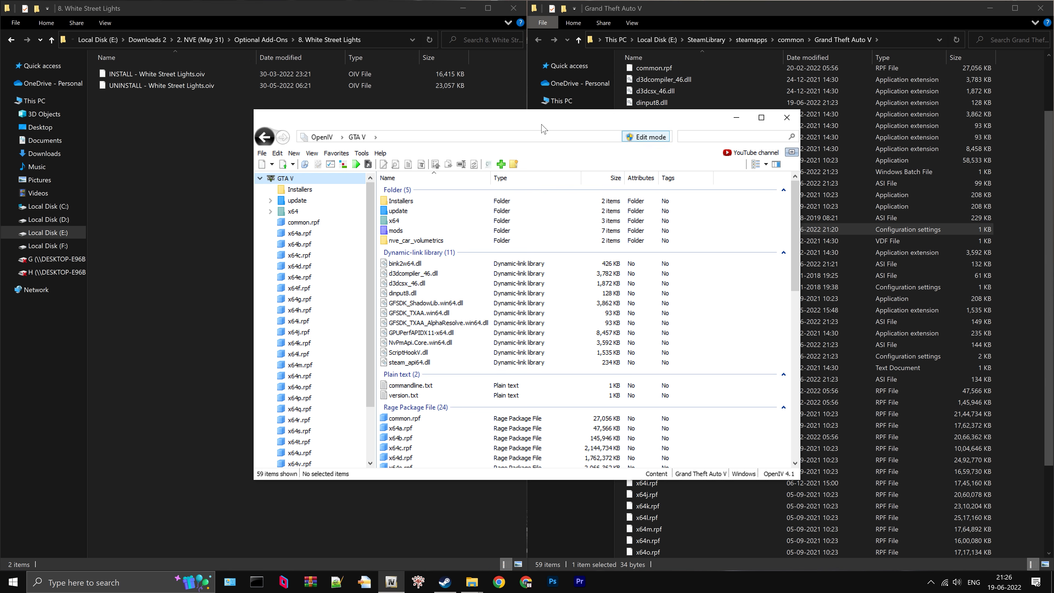
mouse_move(167, 72)
left_mouse_down()
mouse_move(171, 58)
mouse_move(426, 192)
left_mouse_up()
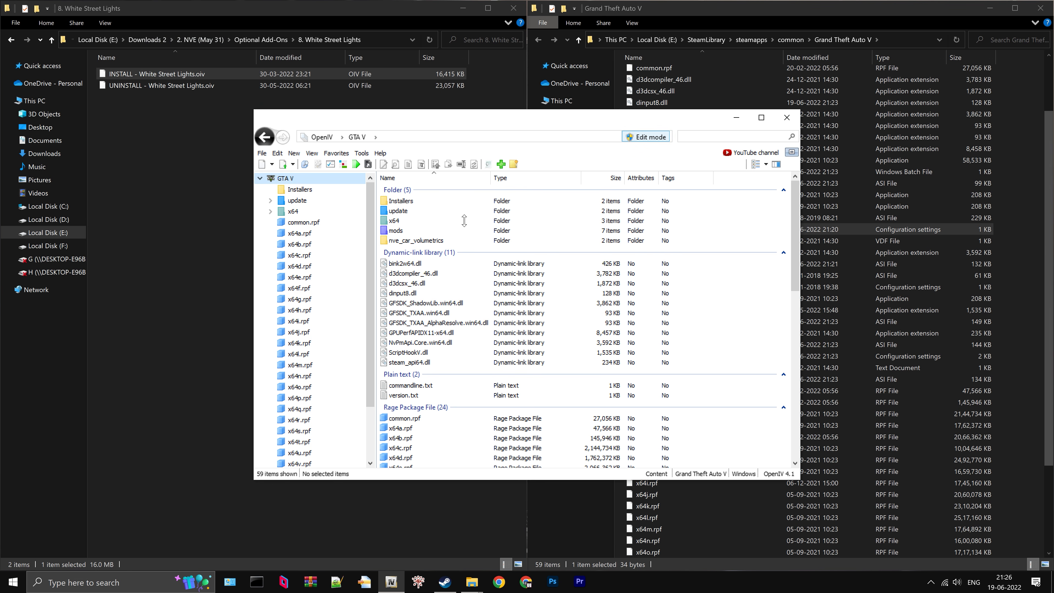
left_click(693, 234)
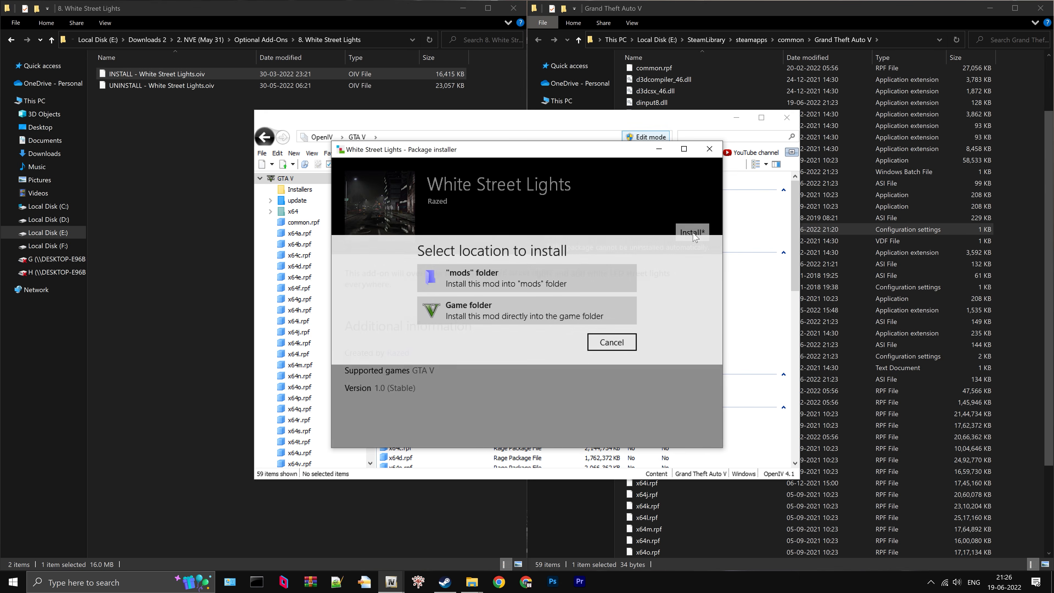
left_click(535, 275)
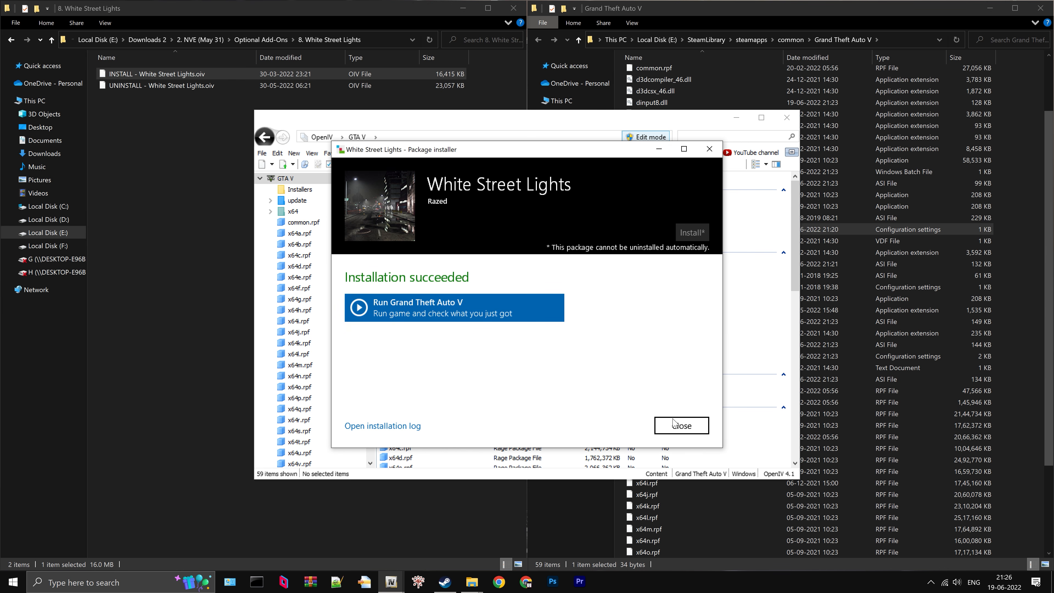
left_click(674, 423)
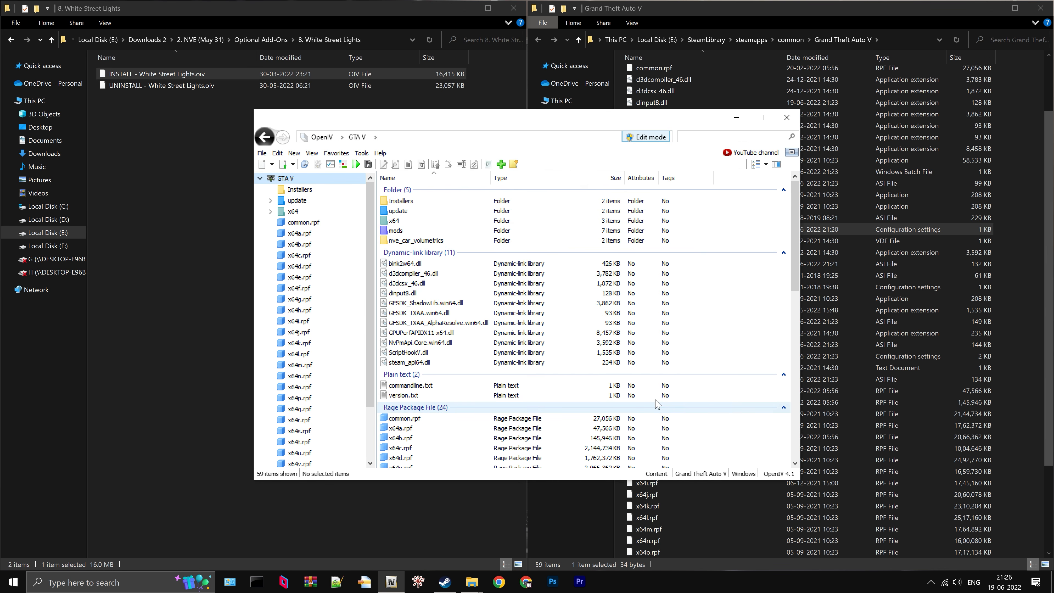
- Go back up to the Downloads 2 folder and open 3. NBVisual's GTA V Remake (November)
left_click(267, 41)
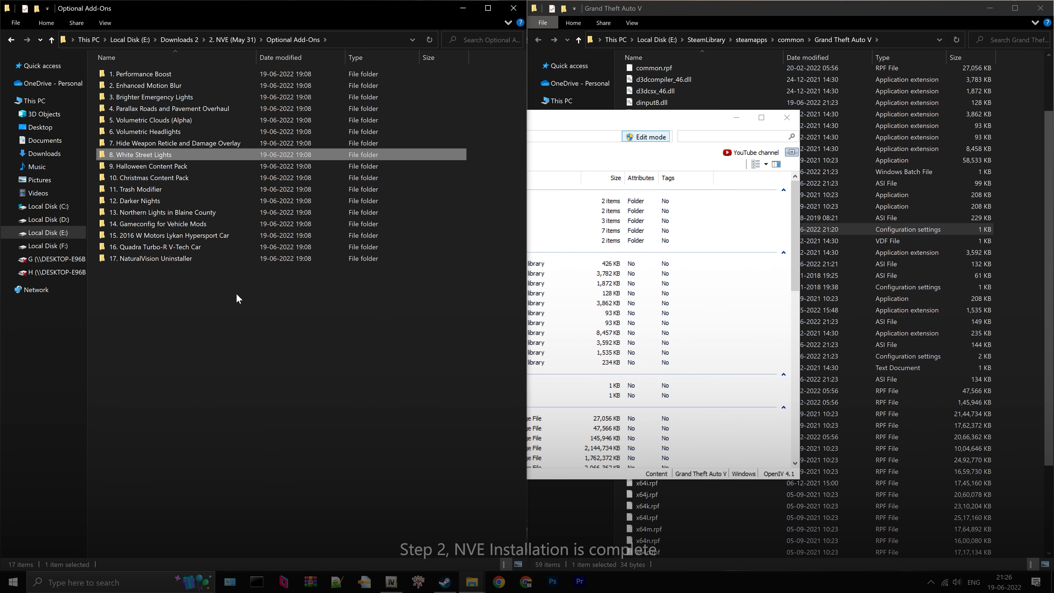
left_click(226, 39)
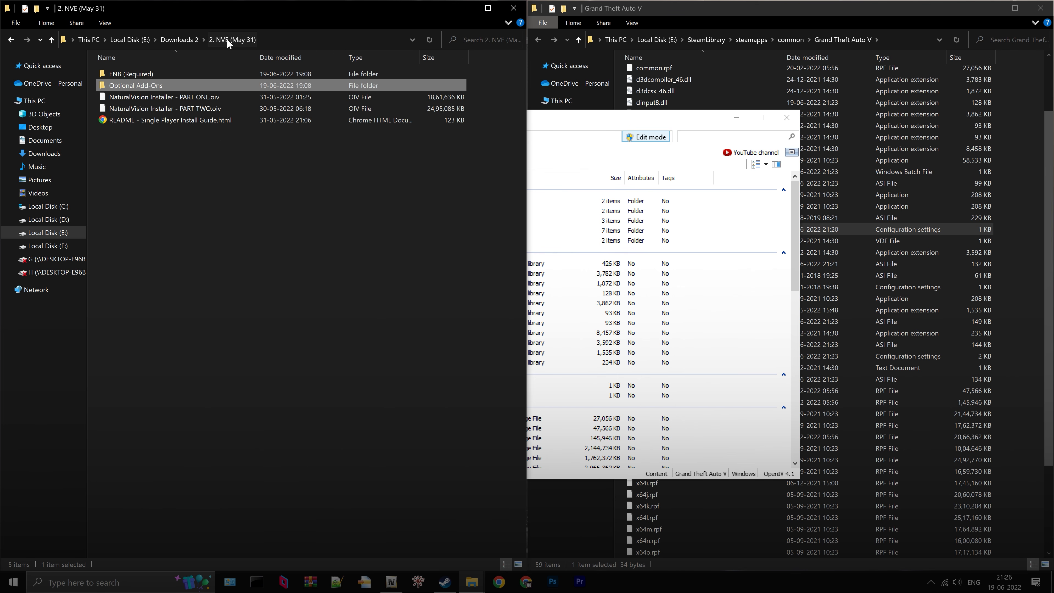
left_click(180, 37)
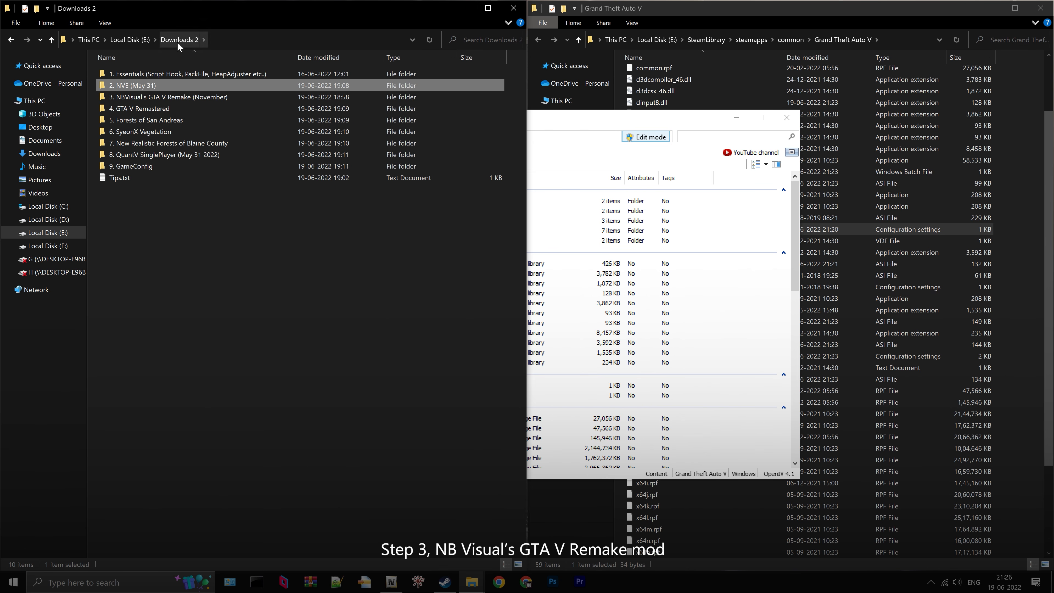
left_click(174, 101)
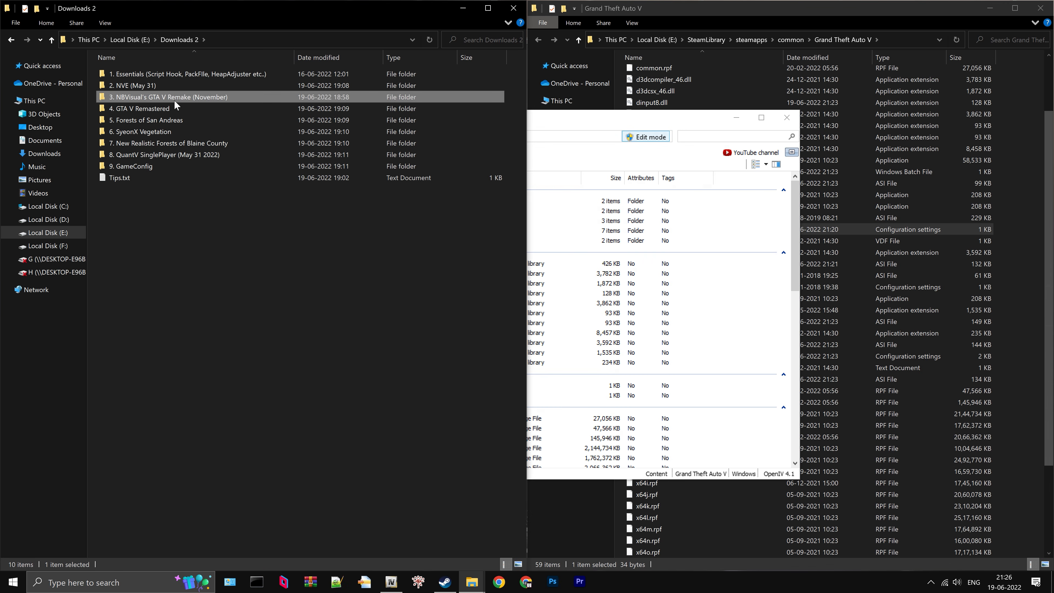
double_click(174, 100)
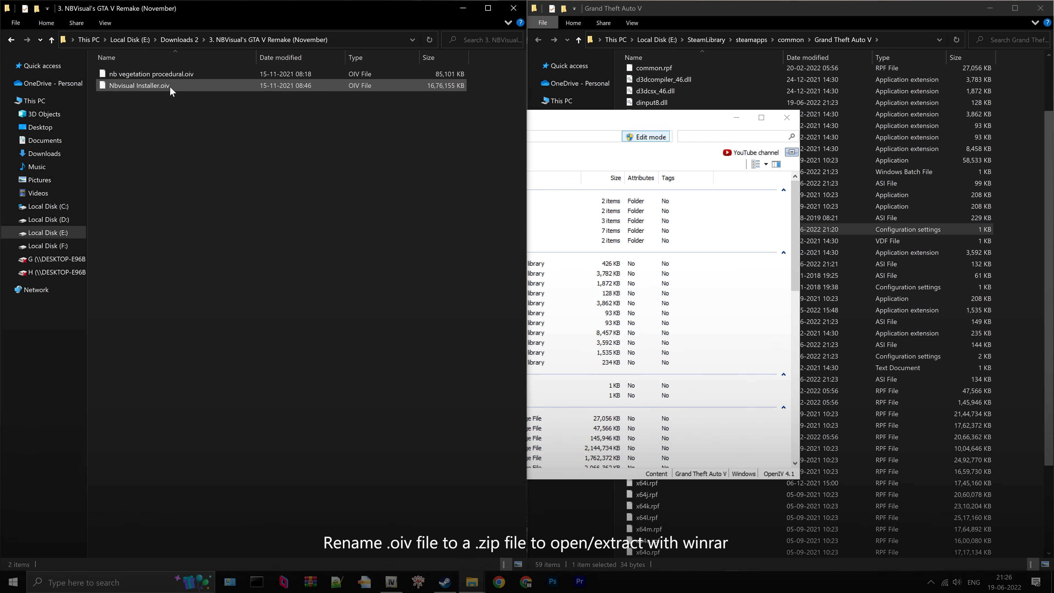
- Rename Nbvisual Installer.oiv to Nbvisual Installer.zip and extract it into its own Nbvisual Installer folder
left_click(169, 86)
right_click(168, 86)
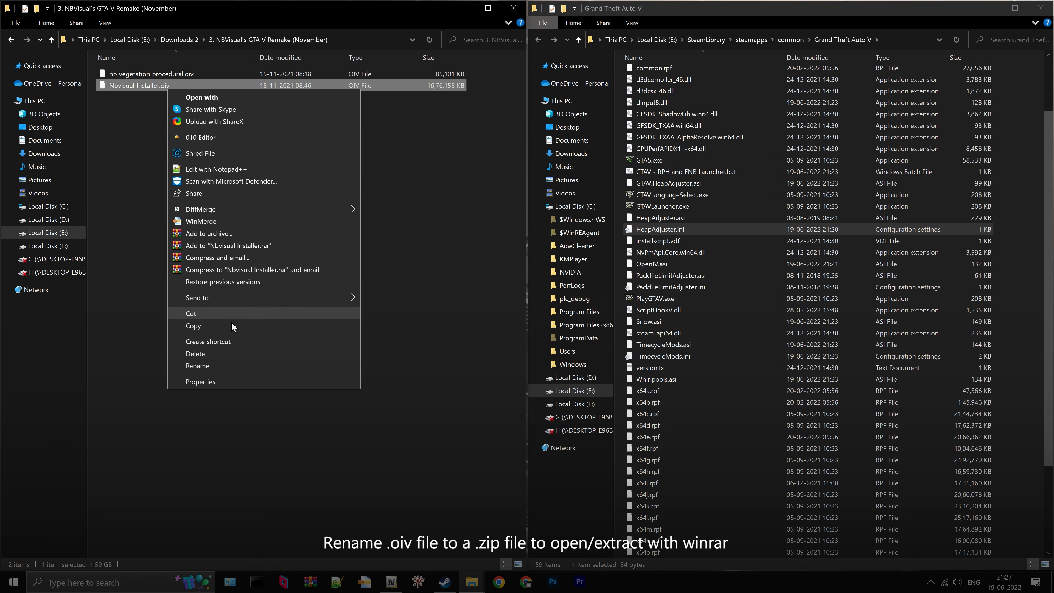
left_click(232, 366)
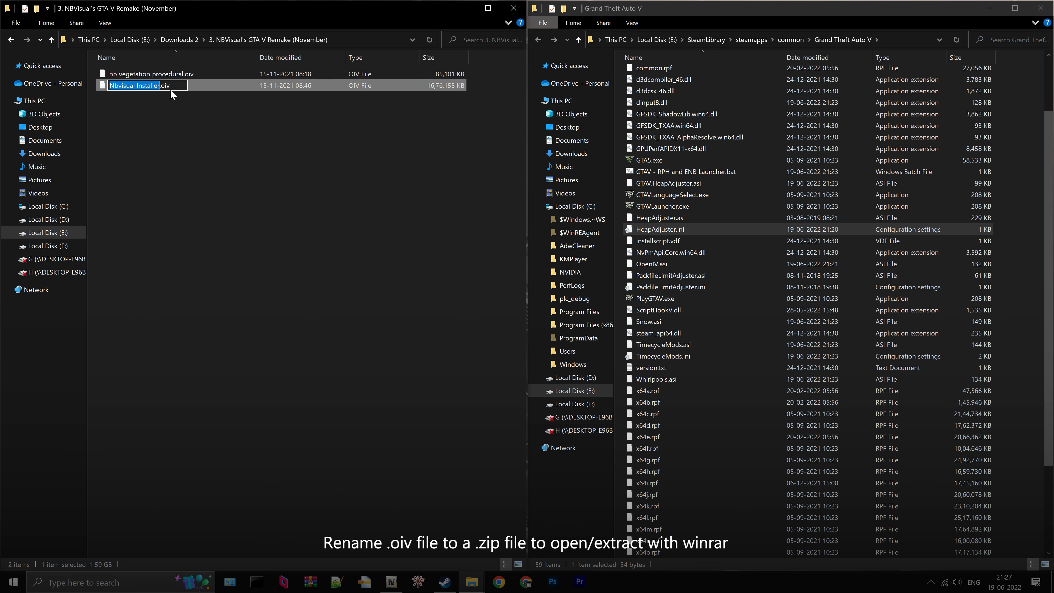
left_click(178, 86)
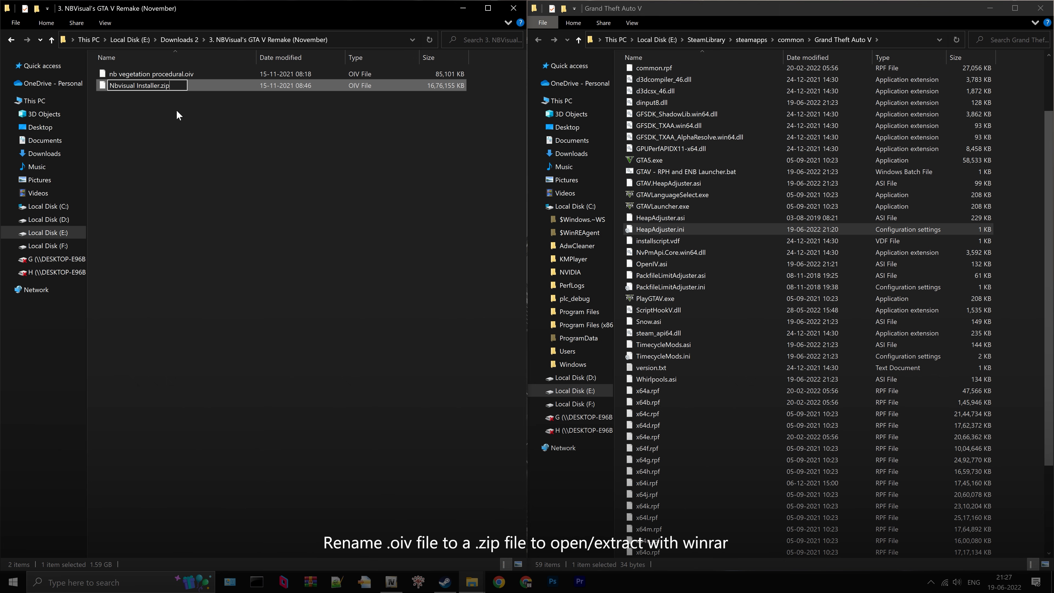
type("zip")
key("Return")
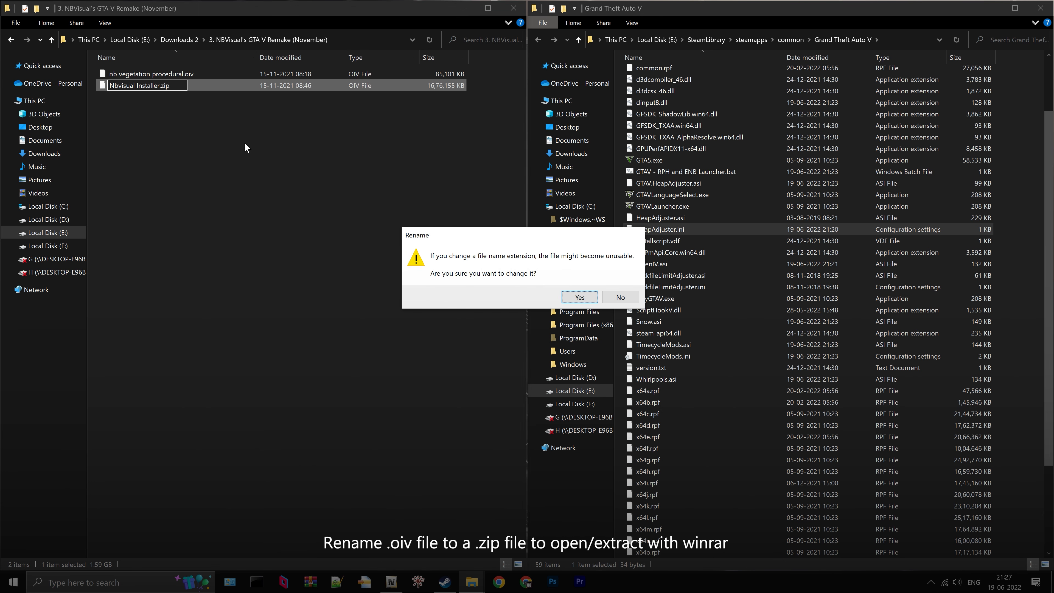
left_click(580, 297)
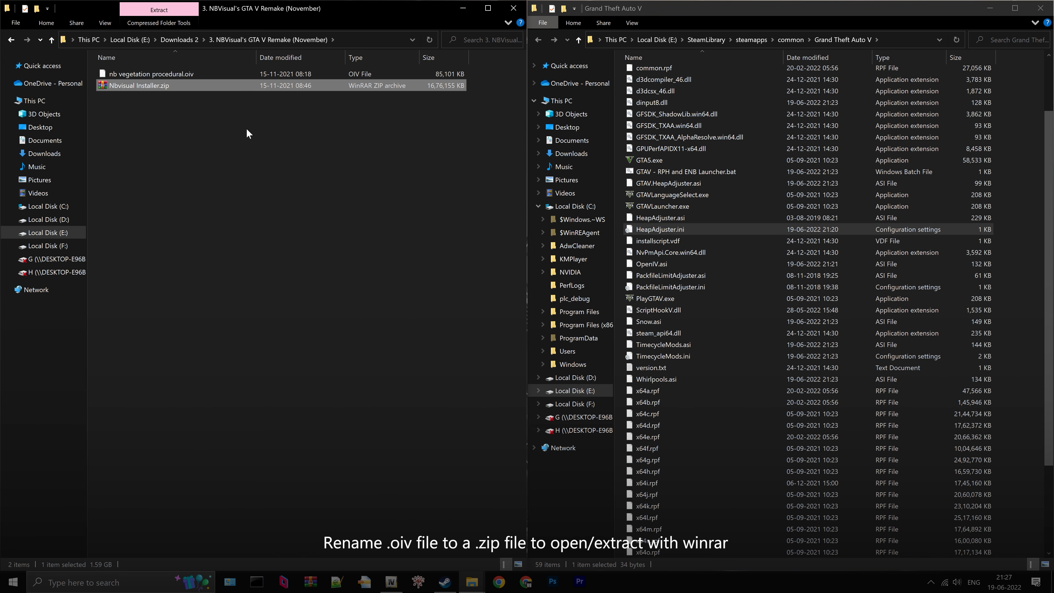
right_click(169, 87)
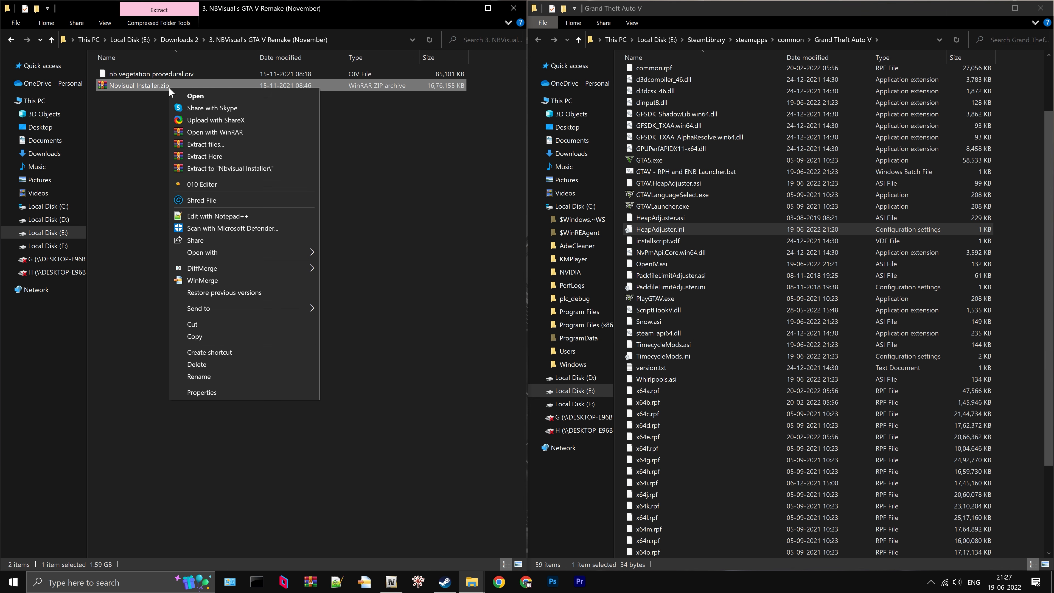
left_click(212, 168)
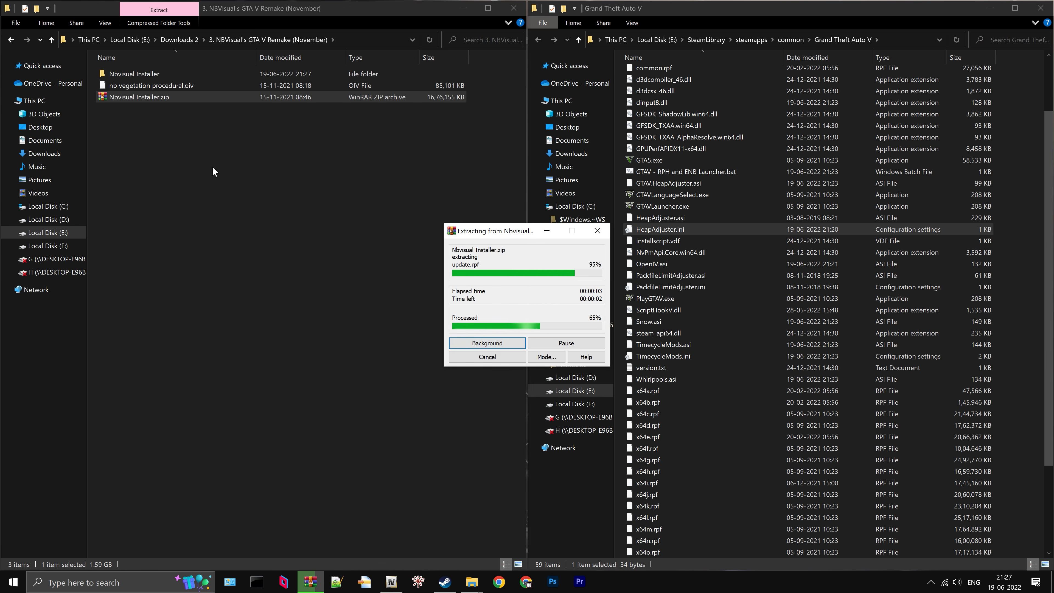
- Open assembly.xml from the extracted Nbvisual Installer folder in Internet Explorer and postpone the browser's initial setup
left_click(160, 74)
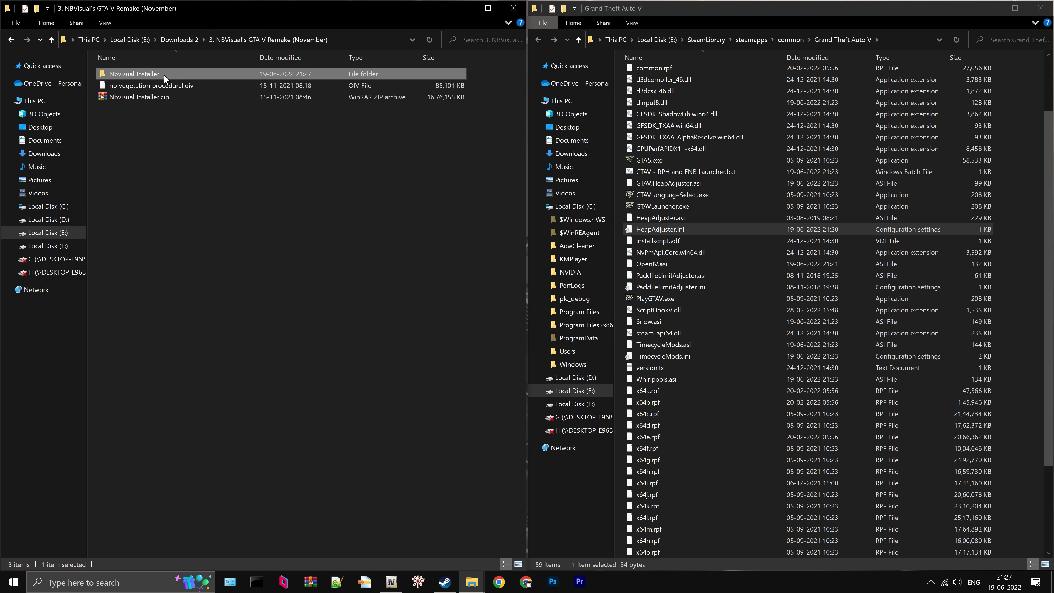
double_click(163, 74)
left_click(151, 85)
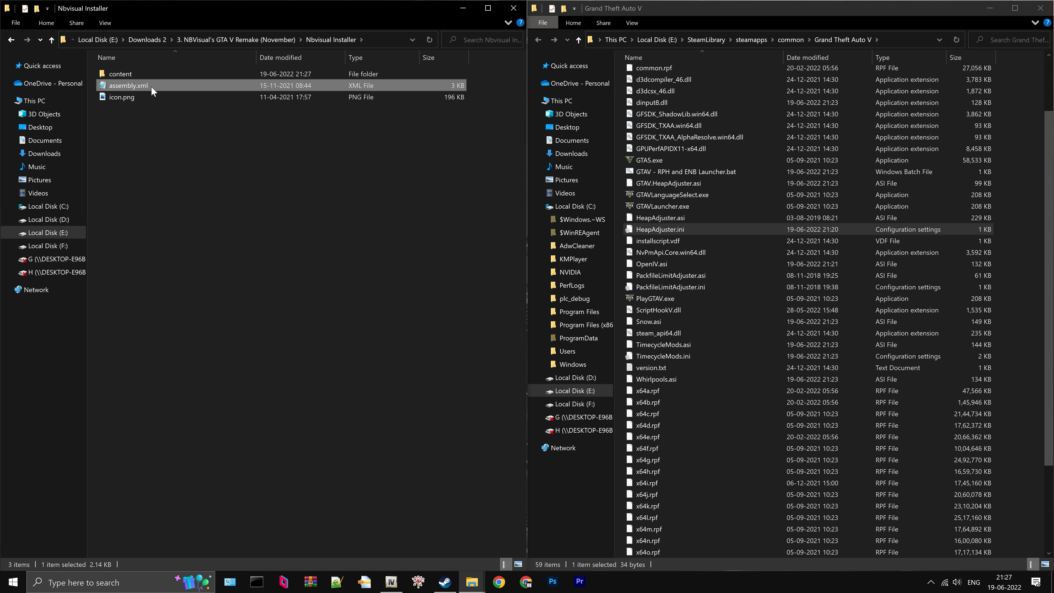
right_click(150, 86)
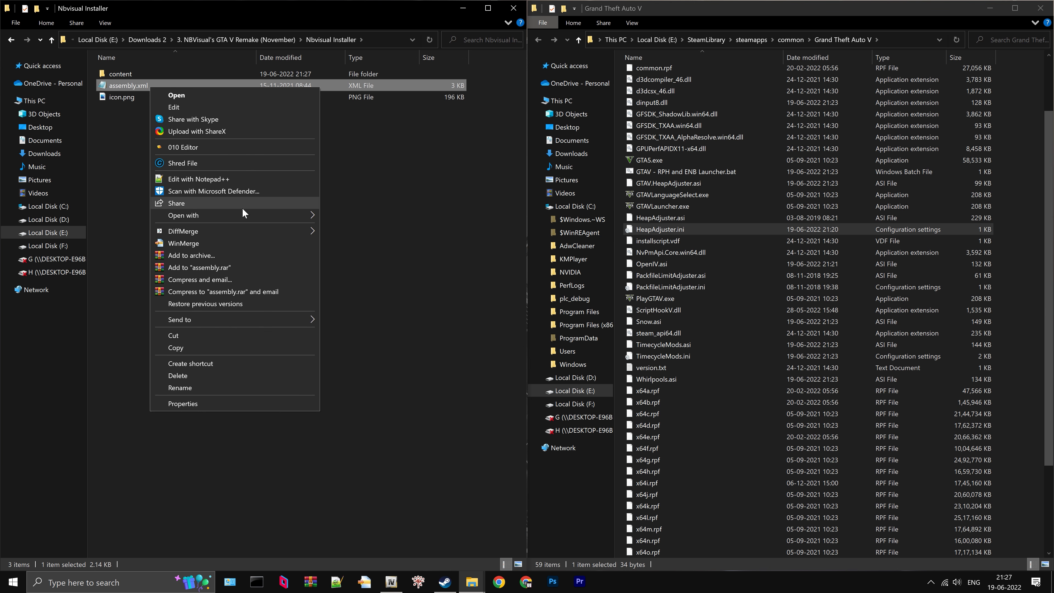
mouse_move(249, 215)
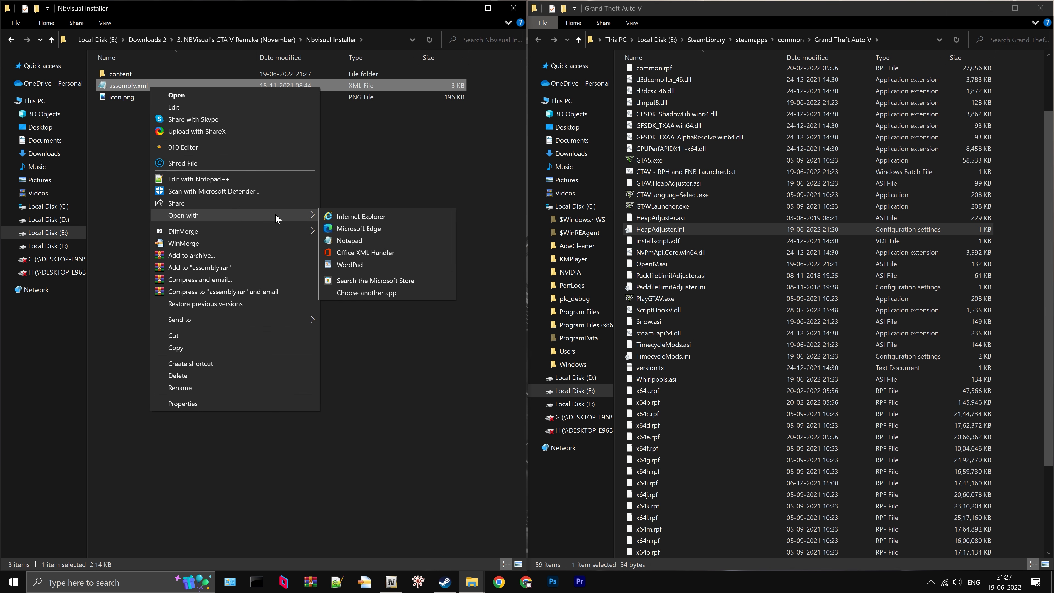
left_click(345, 214)
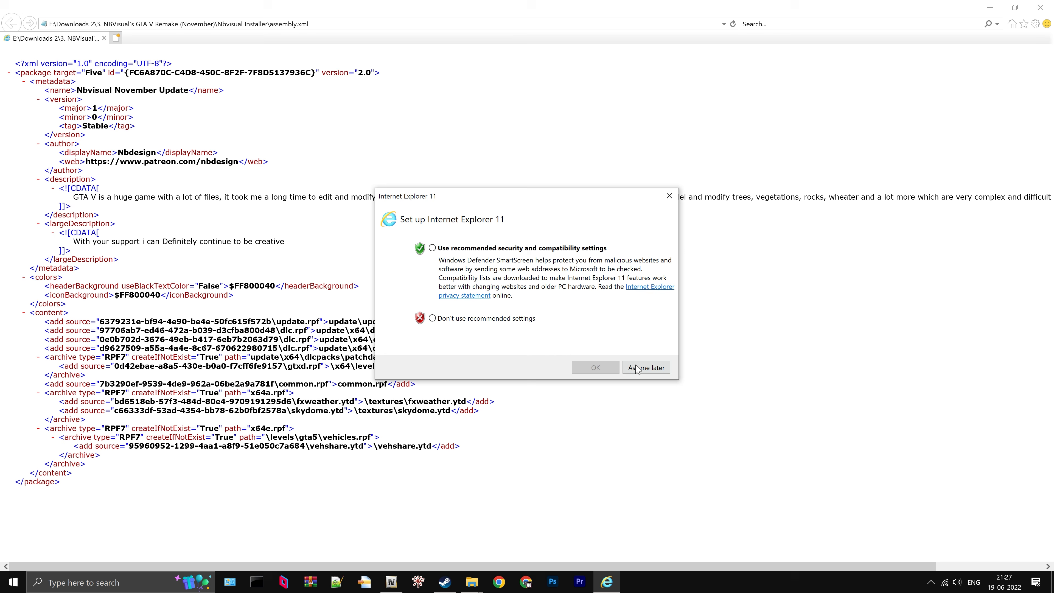
left_click(638, 369)
- Arrange the assembly.xml window as a smaller, widened window beside the file list and open the installer's content folder
left_click_drag(530, 6, 521, 136)
scroll(538, 283, "down", 6)
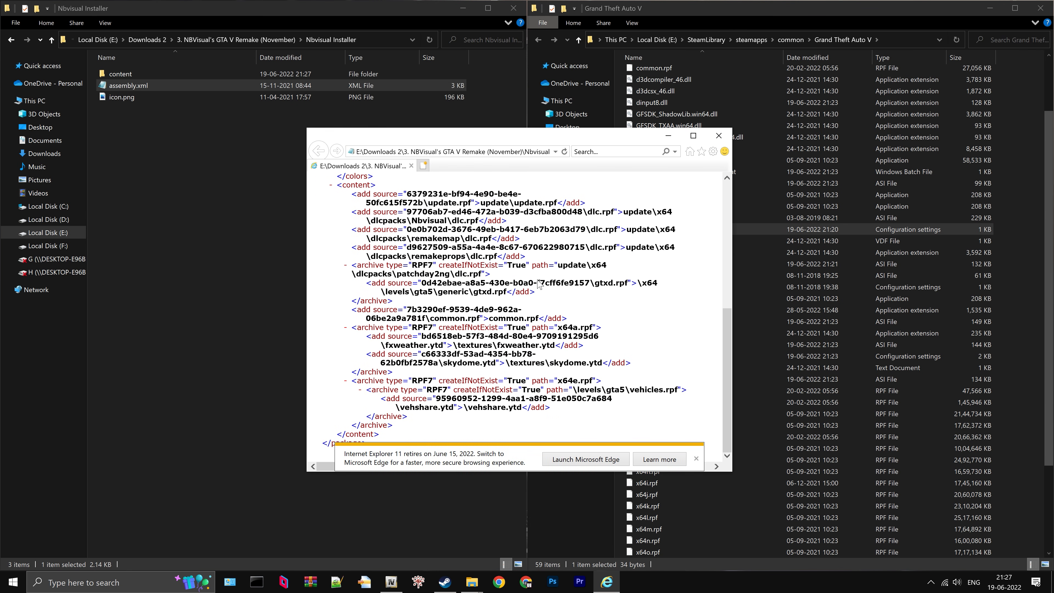
left_click_drag(733, 266, 880, 287)
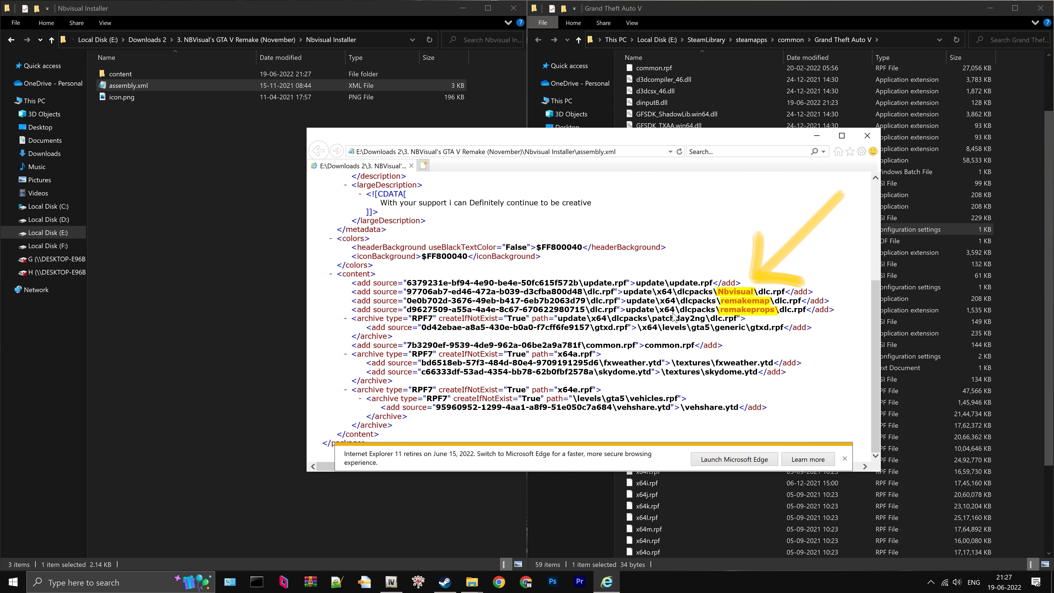
double_click(161, 76)
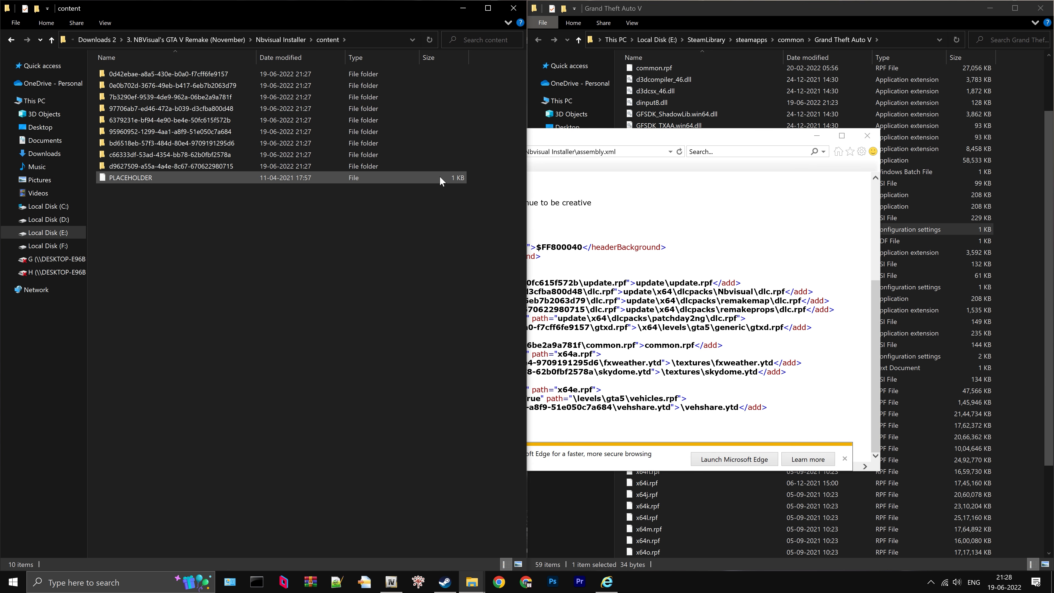
left_click(577, 137)
left_click_drag(569, 139, 712, 174)
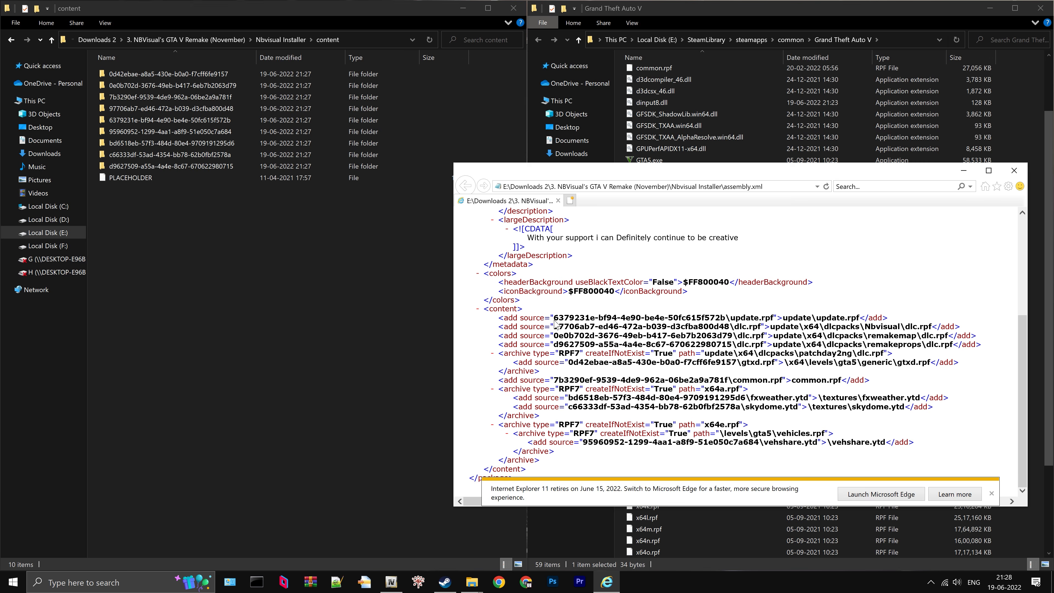
- Rename the content folder 97706ab7-ed46-472a-b039-d3cfba800d48 to Nbvisual, copying the name from its dlcpacks path in assembly.xml
left_click_drag(554, 326, 728, 328)
left_click_drag(865, 327, 899, 330)
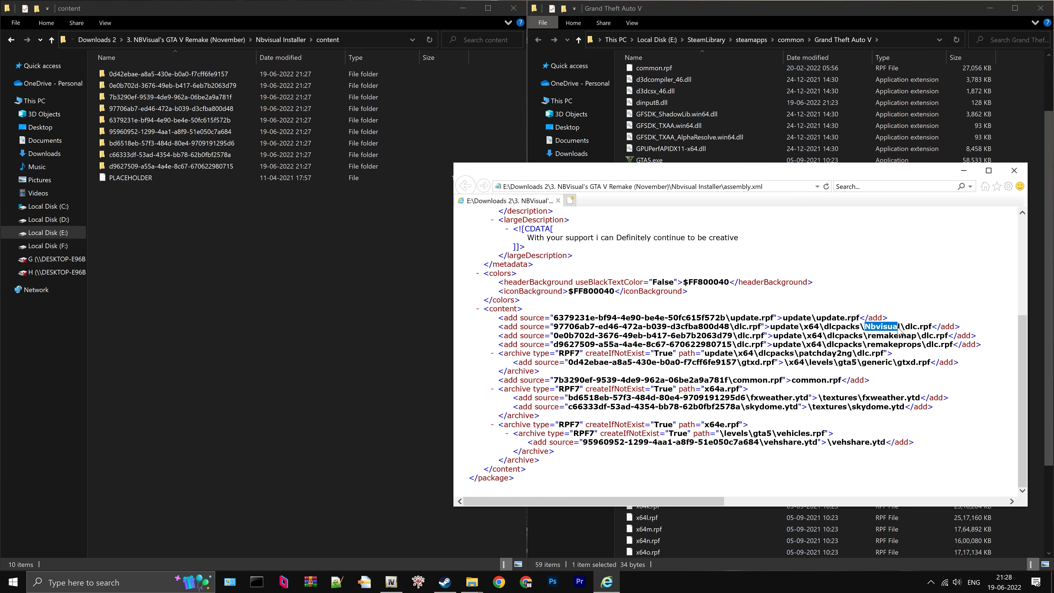
right_click(872, 331)
left_click(902, 345)
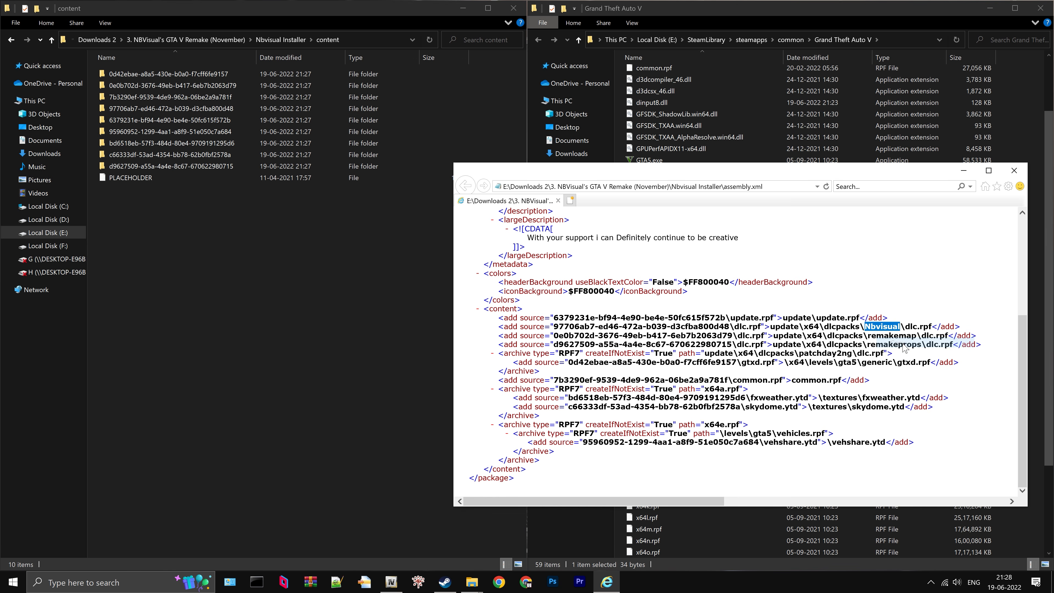
left_click(175, 108)
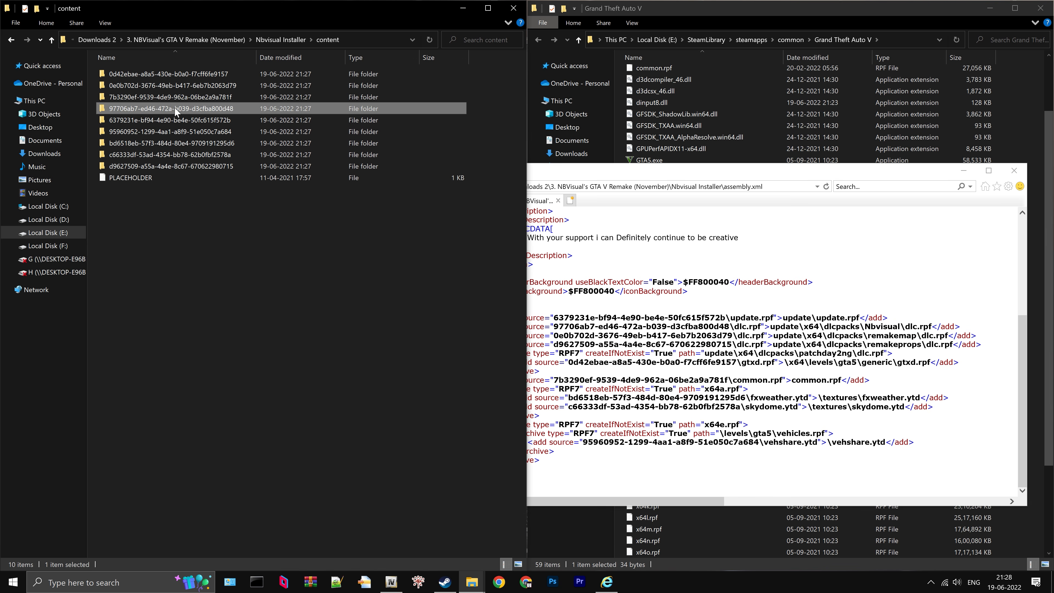
right_click(174, 108)
left_click(235, 406)
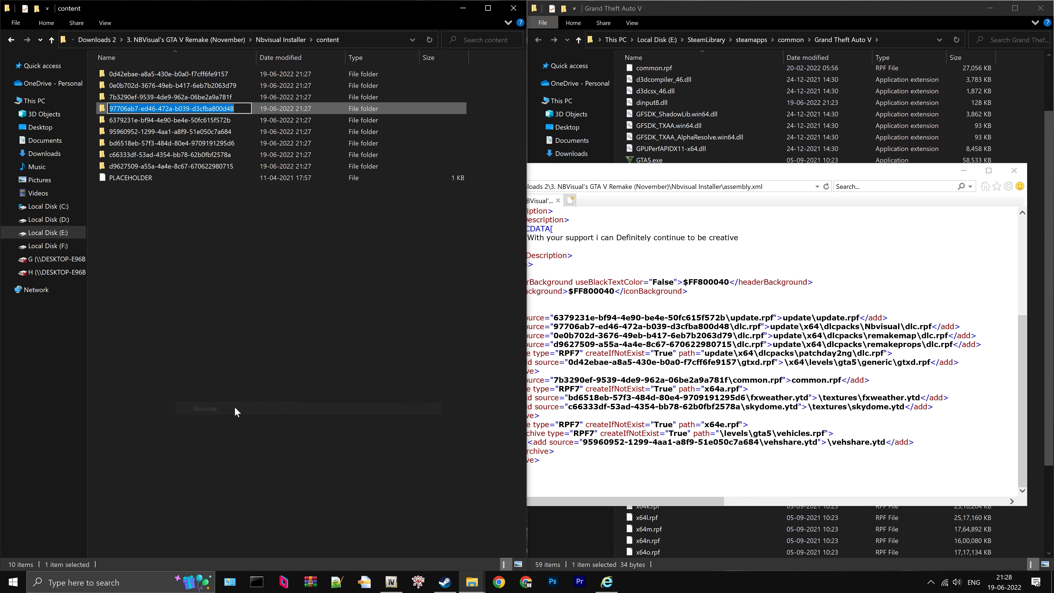
right_click(186, 108)
left_click(207, 146)
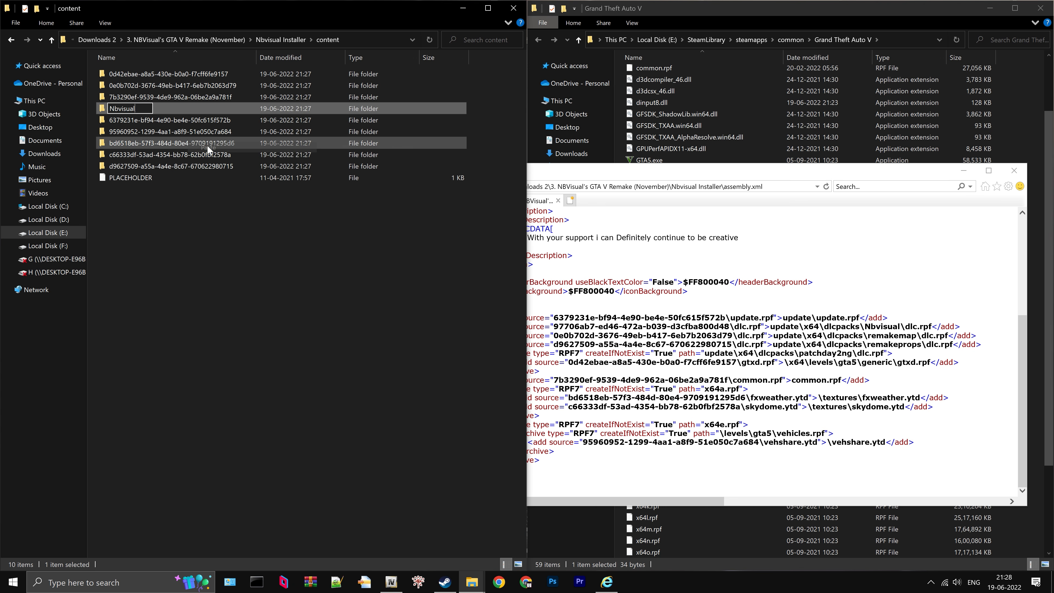
key("Return")
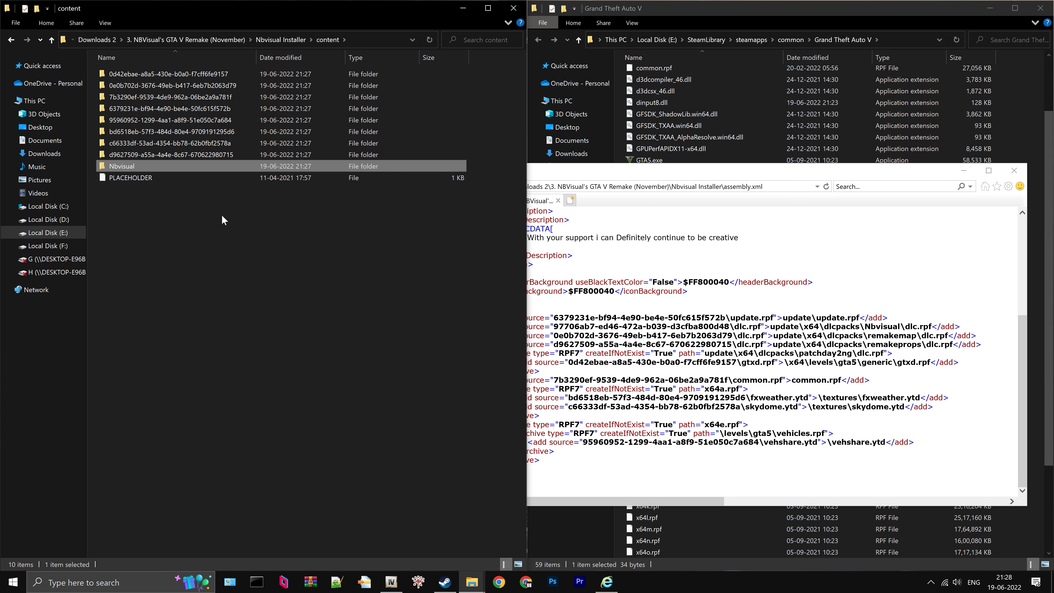
- Rename the content folder 0e0b702d-3676-49eb-b417-6eb7b2063d79 to remakemap, matching its entry in assembly.xml
left_click_drag(552, 335, 732, 336)
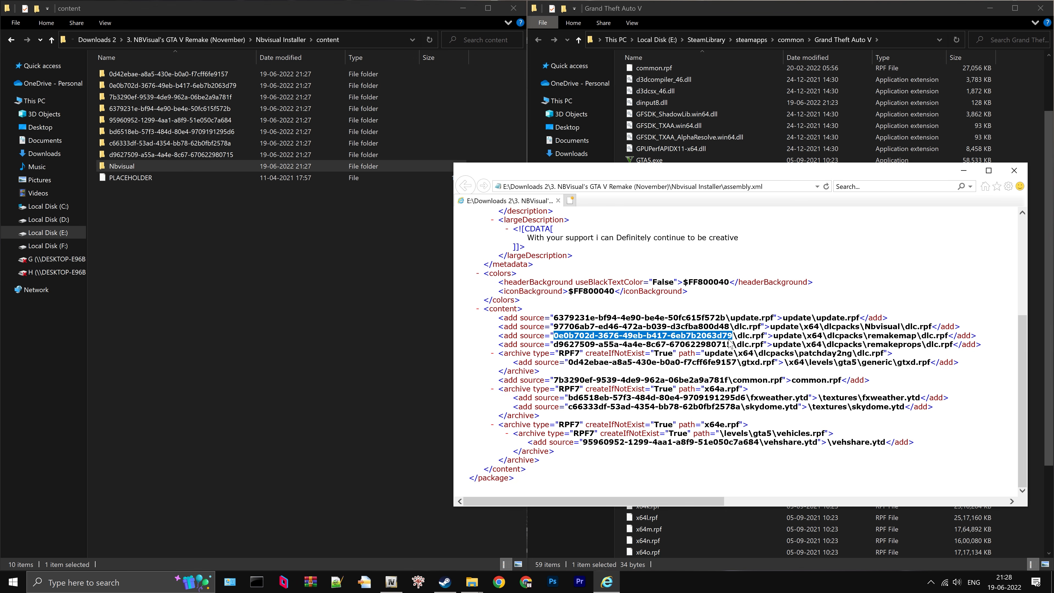
left_click(167, 88)
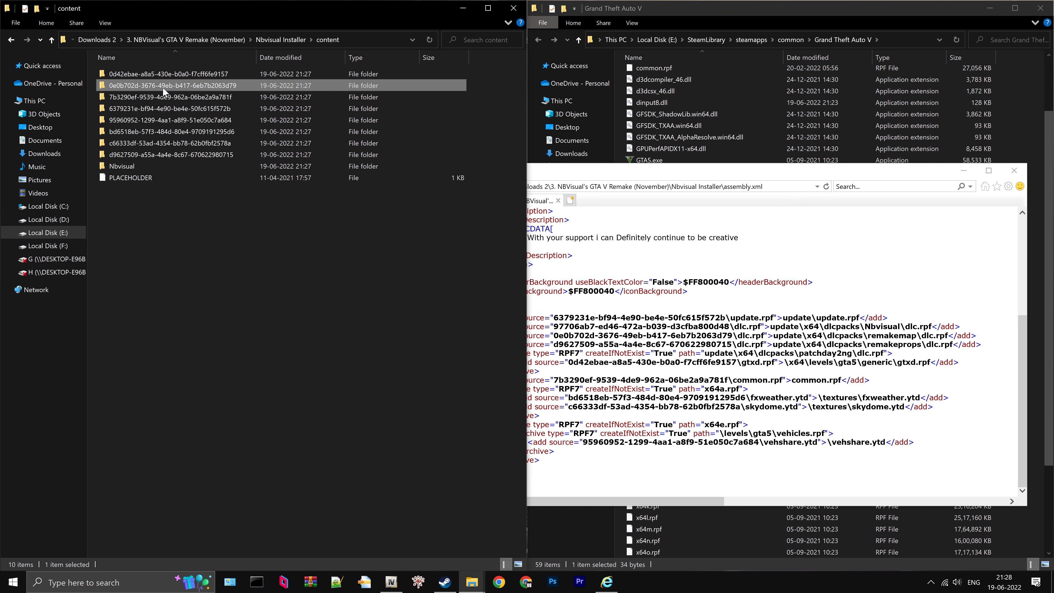
right_click(162, 86)
left_click(235, 389)
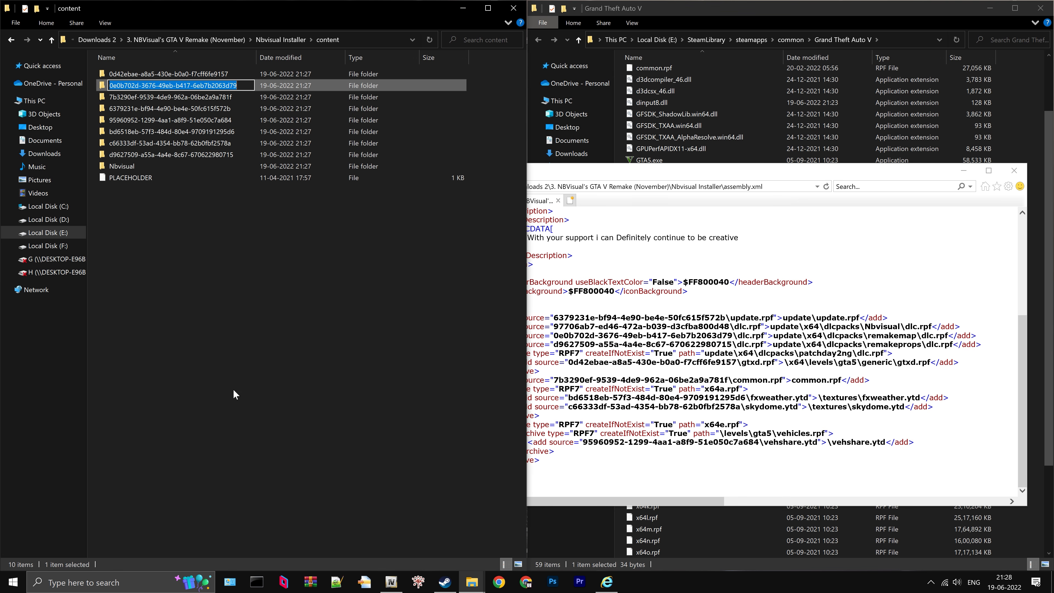
type("remakemap")
key("Return")
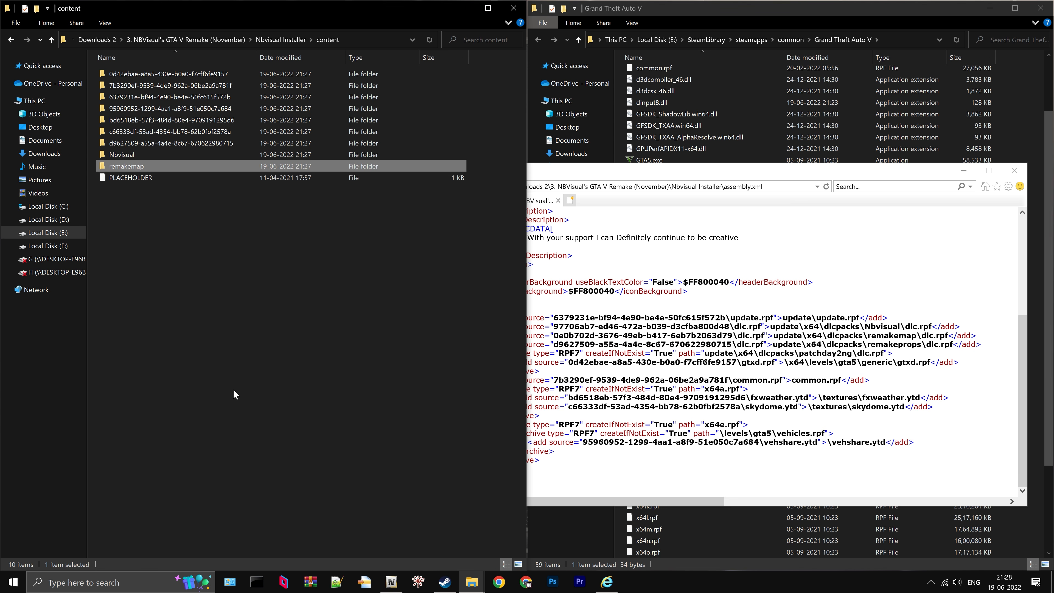
left_click_drag(552, 346, 752, 348)
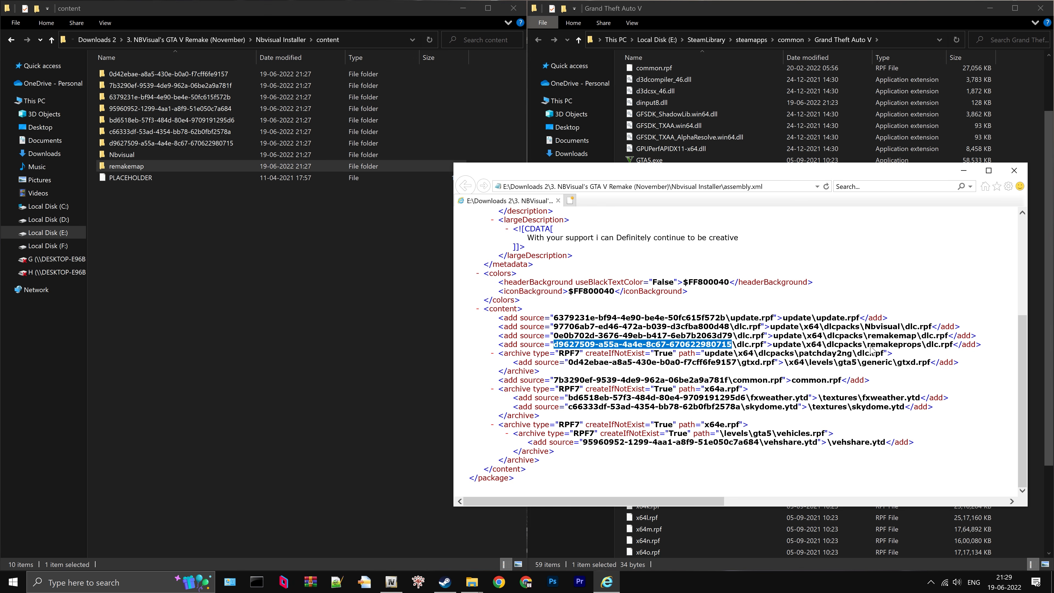
left_click_drag(868, 346, 921, 346)
left_click_drag(922, 345, 882, 345)
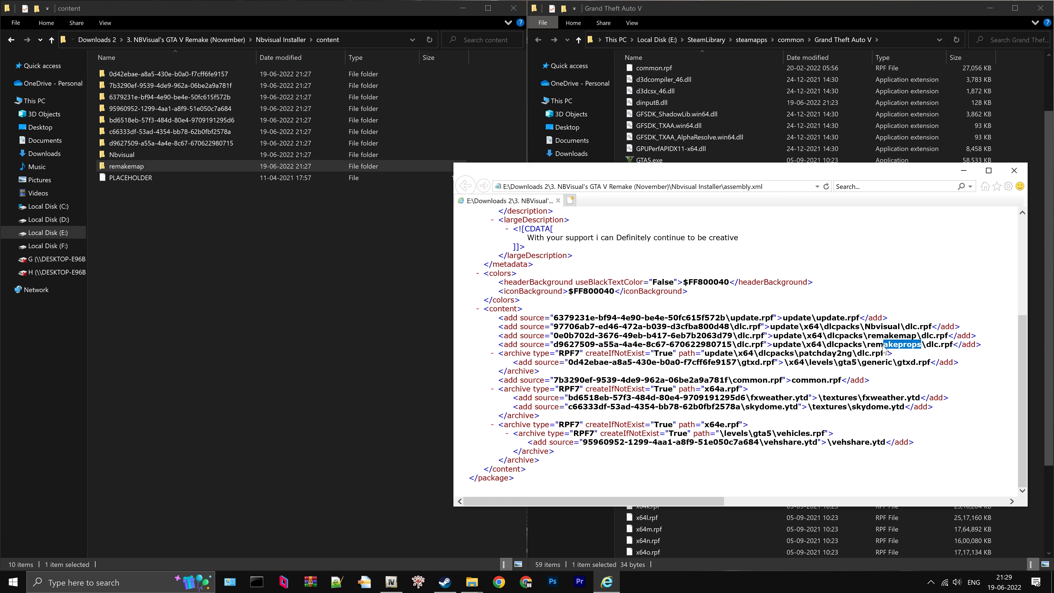
right_click(869, 347)
left_click(901, 356)
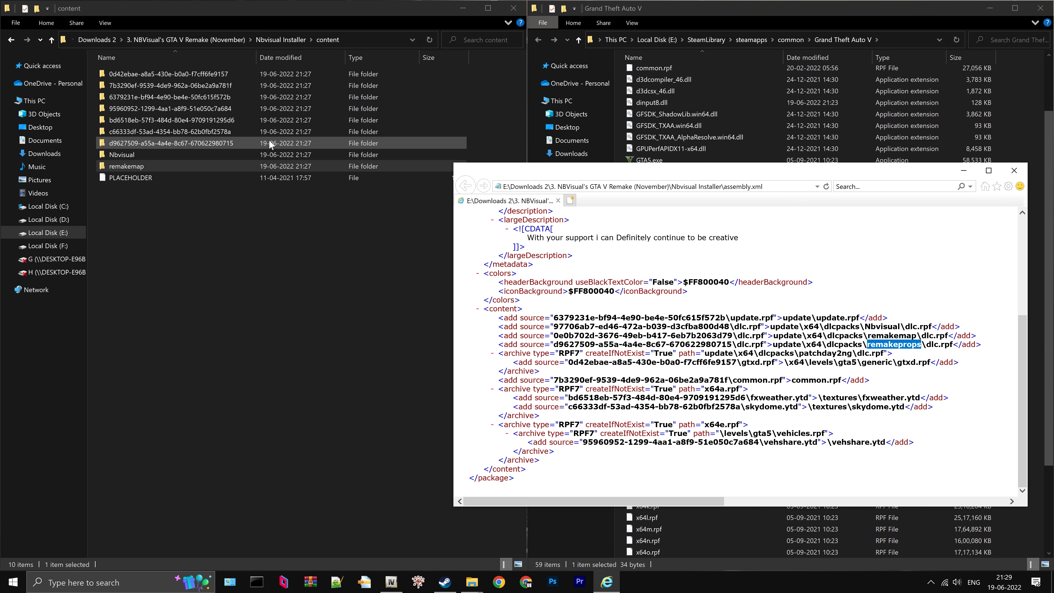
left_click(141, 141)
right_click(159, 146)
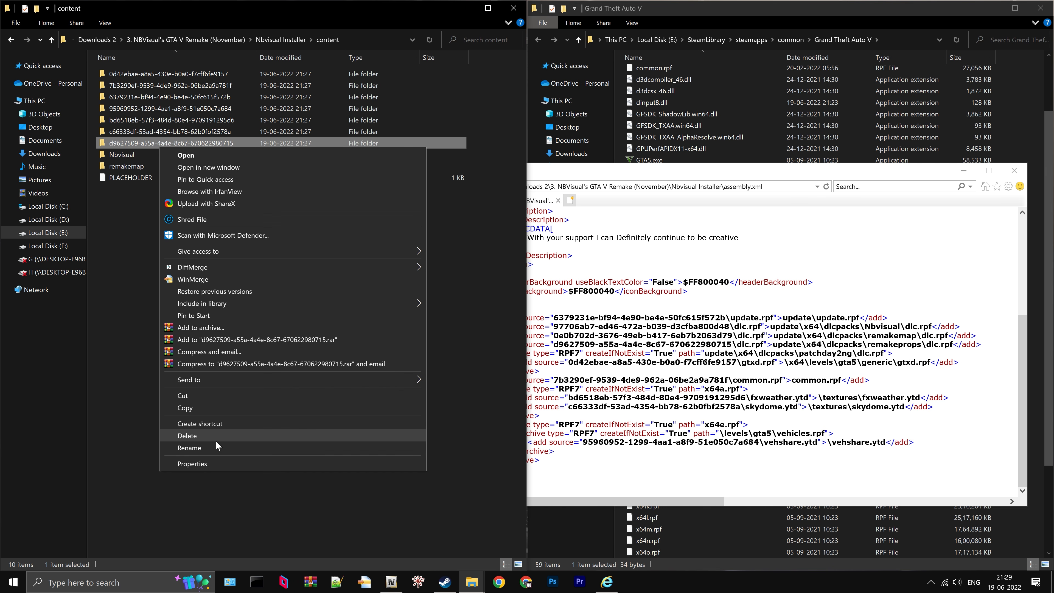
left_click(213, 447)
right_click(157, 146)
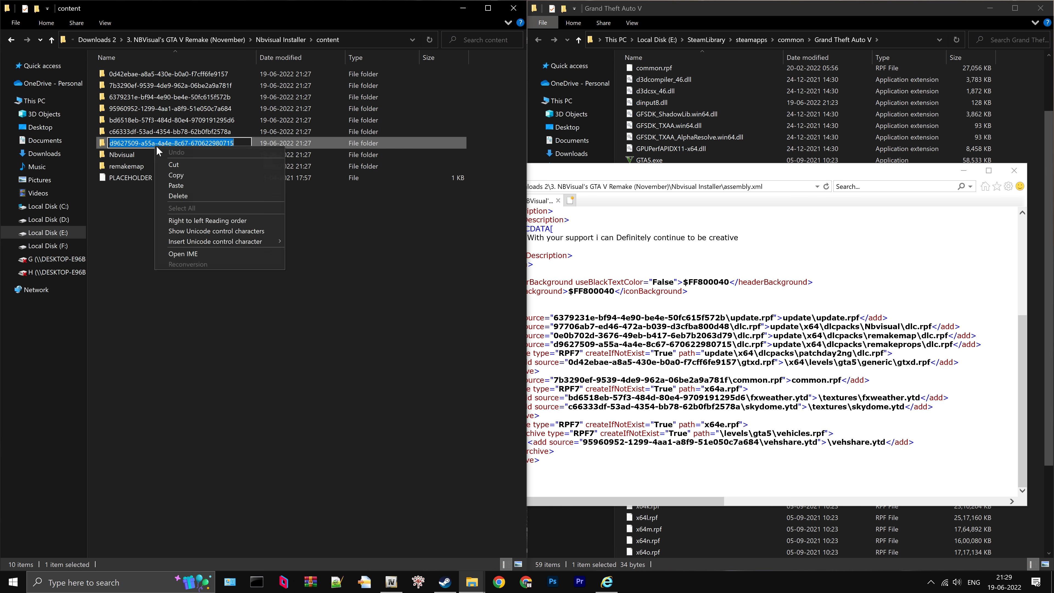
left_click(176, 186)
key("Return")
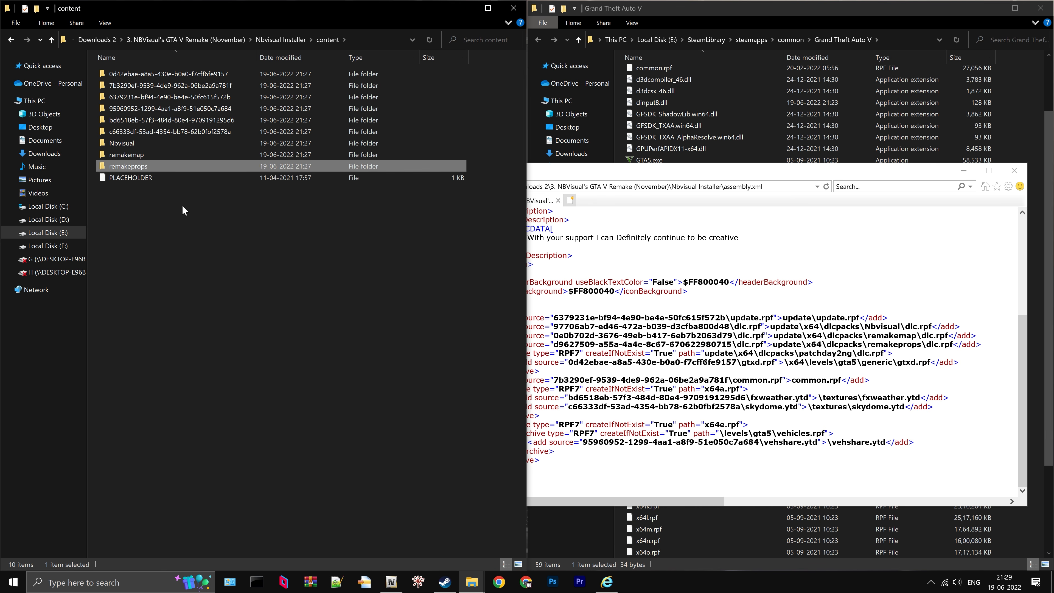
left_click(183, 206)
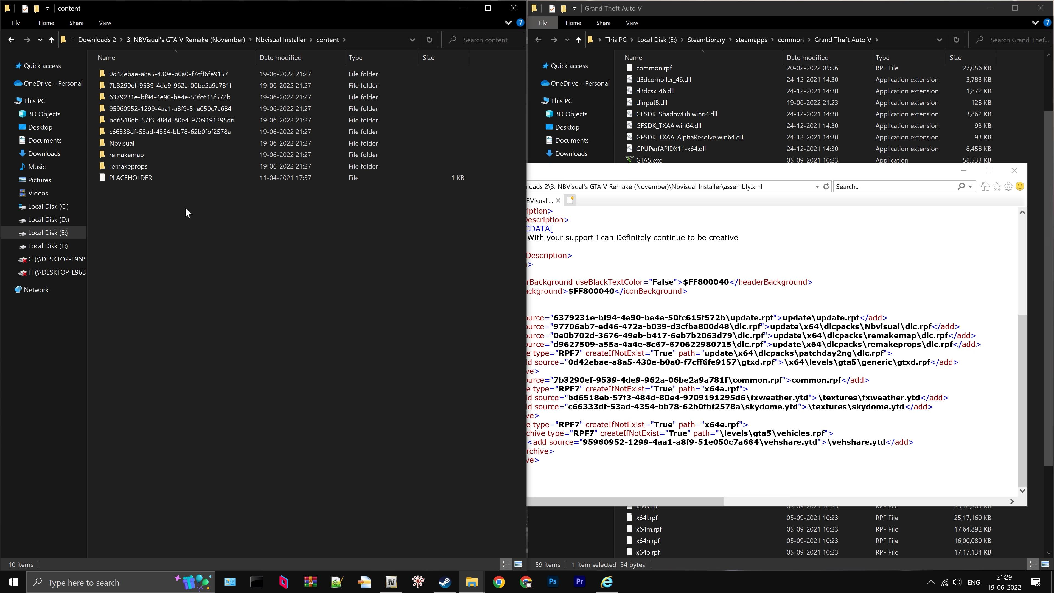
left_click(1014, 170)
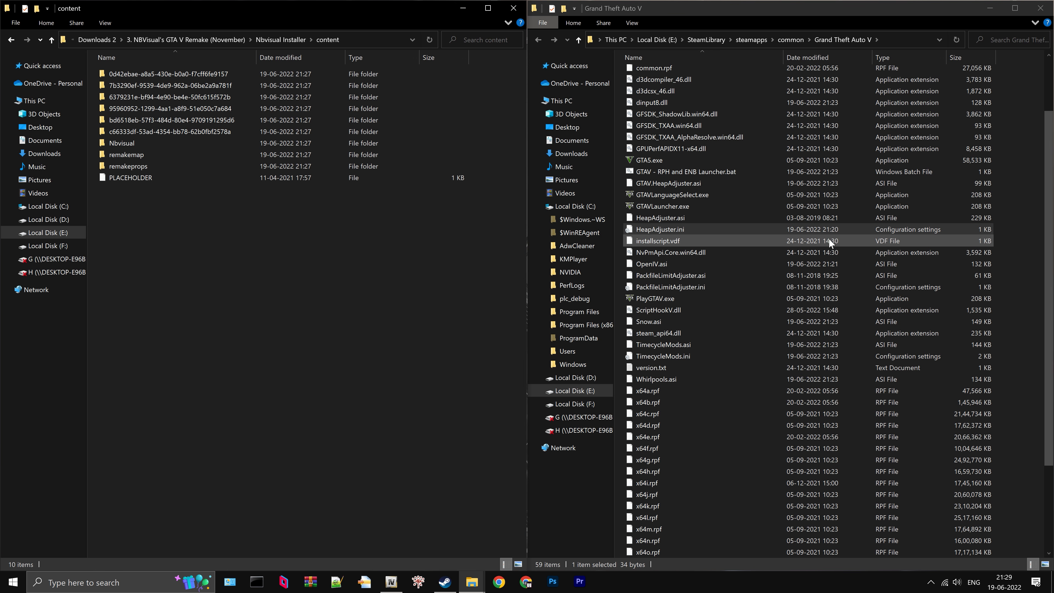
- Move the remakemap and remakeprops folders into mods/update/x64/dlcpacks inside the Grand Theft Auto V folder
scroll(828, 238, "up", 3)
left_click(659, 86)
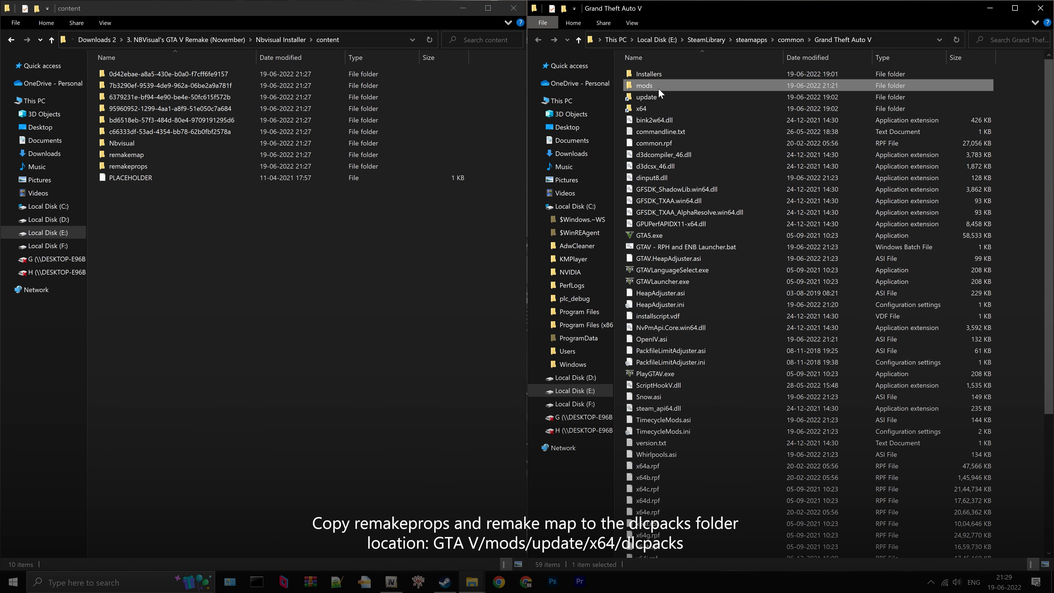
double_click(660, 85)
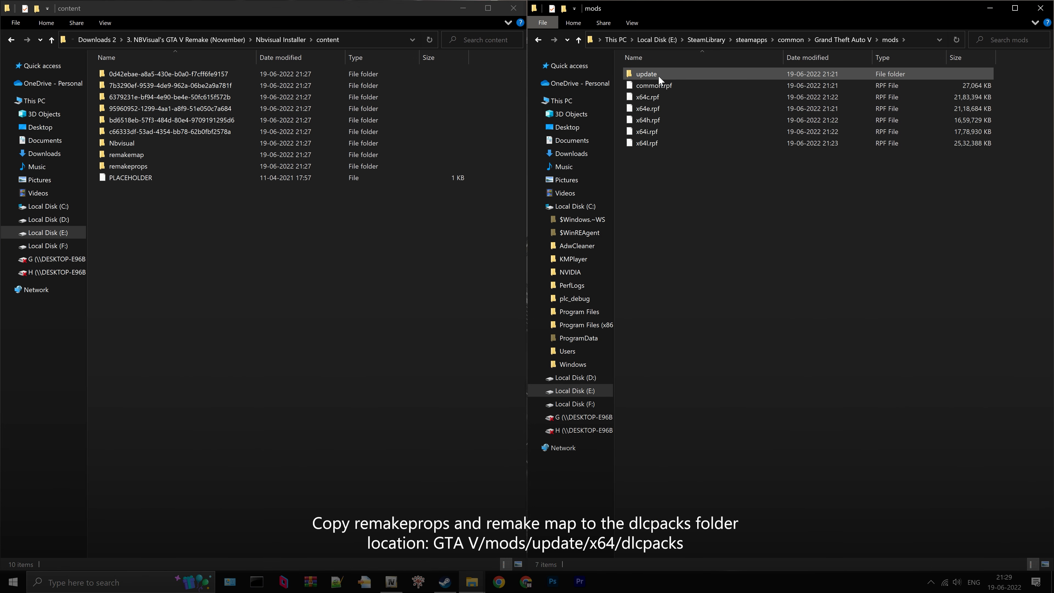
double_click(659, 76)
double_click(664, 73)
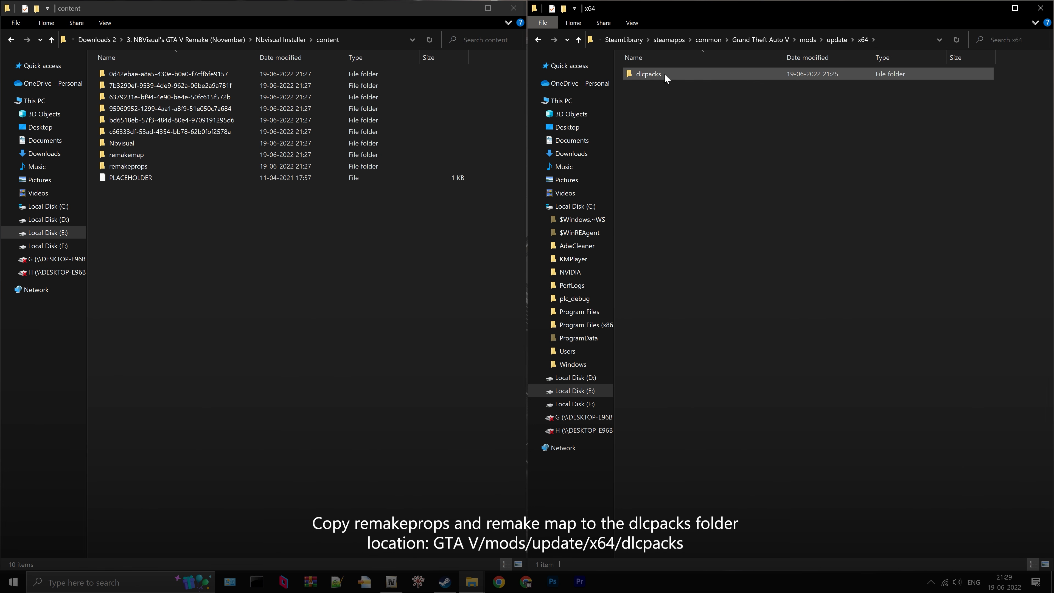
double_click(664, 74)
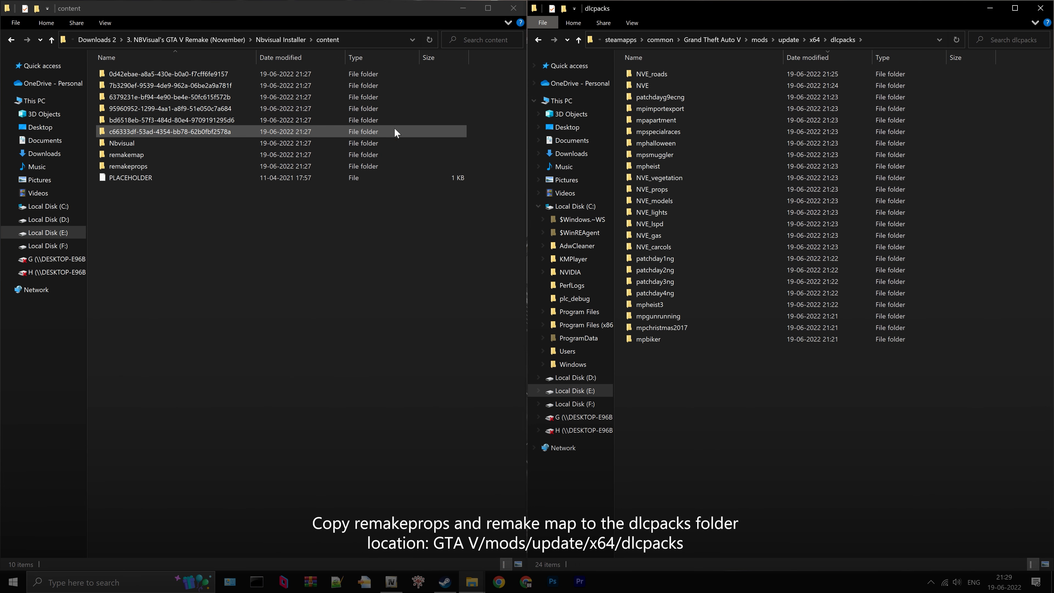
left_click(147, 154)
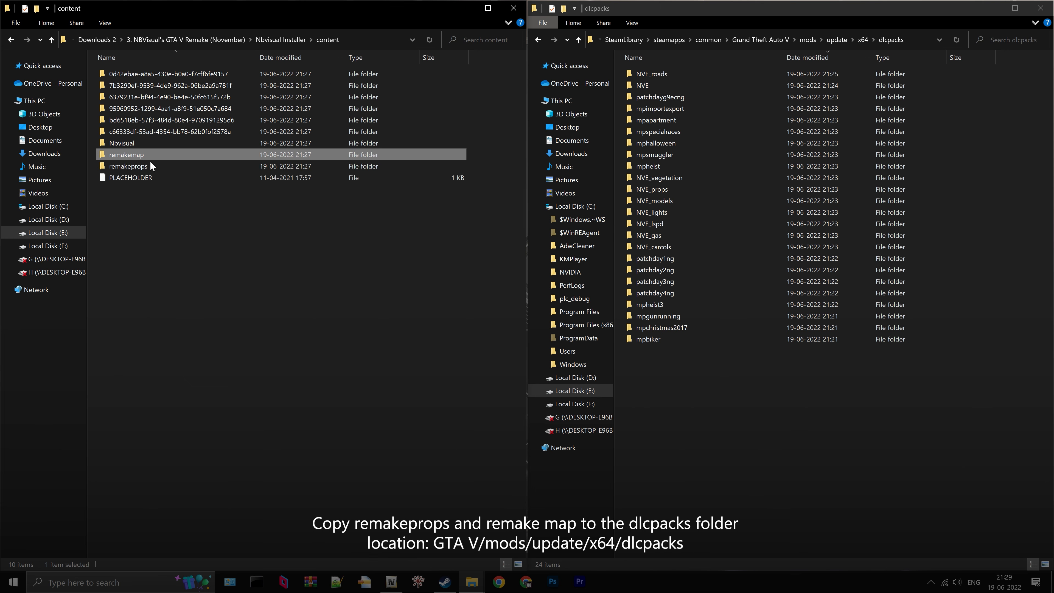
left_click(153, 167, "ctrl")
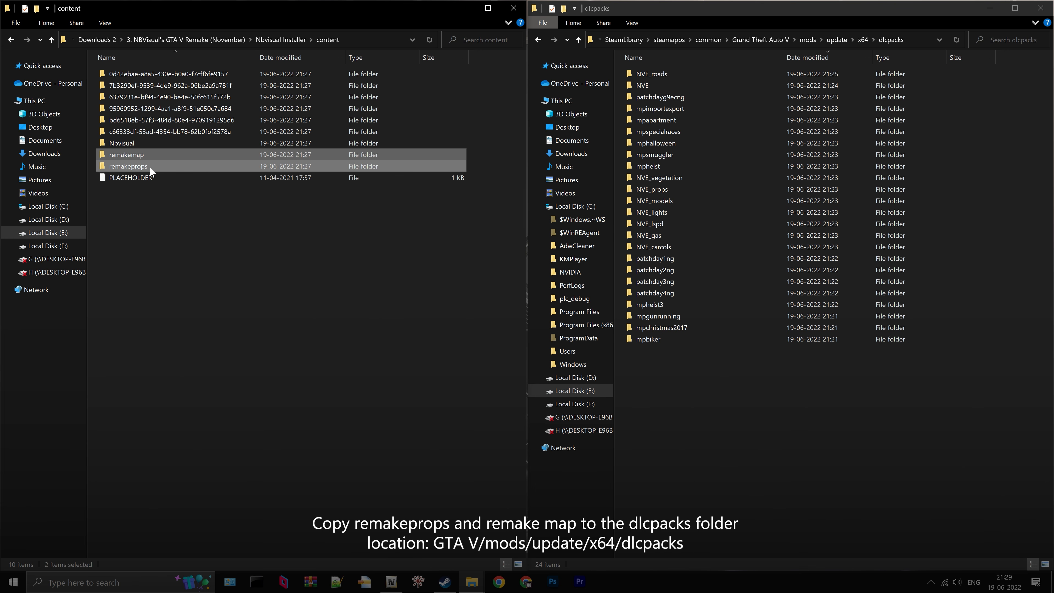
left_click_drag(150, 166, 741, 402)
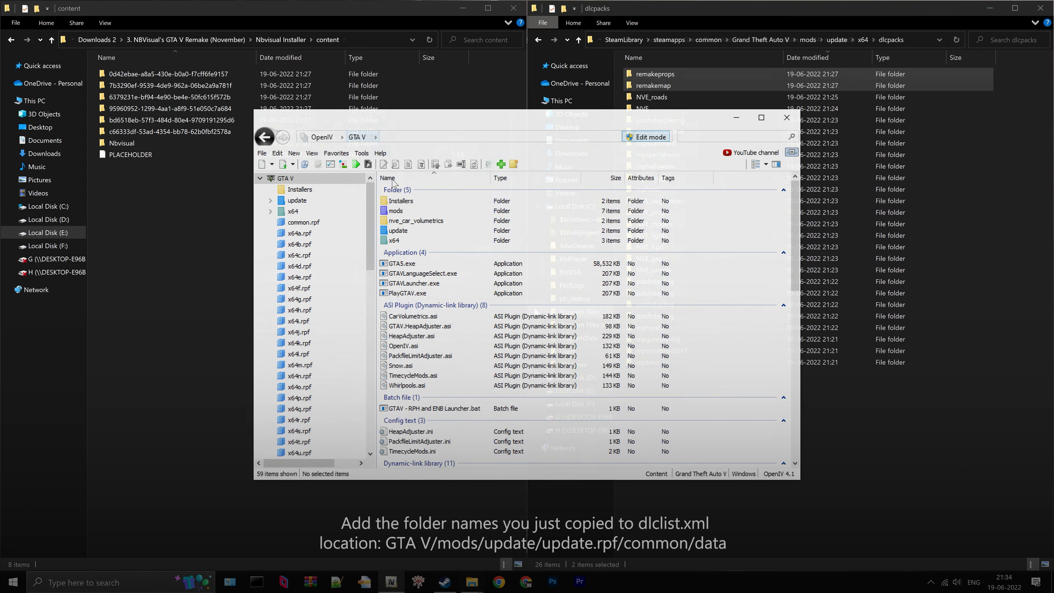
- Switch to OpenIV and go to the mods/update/update.rpf/common/data folder
left_click(402, 212)
double_click(402, 212)
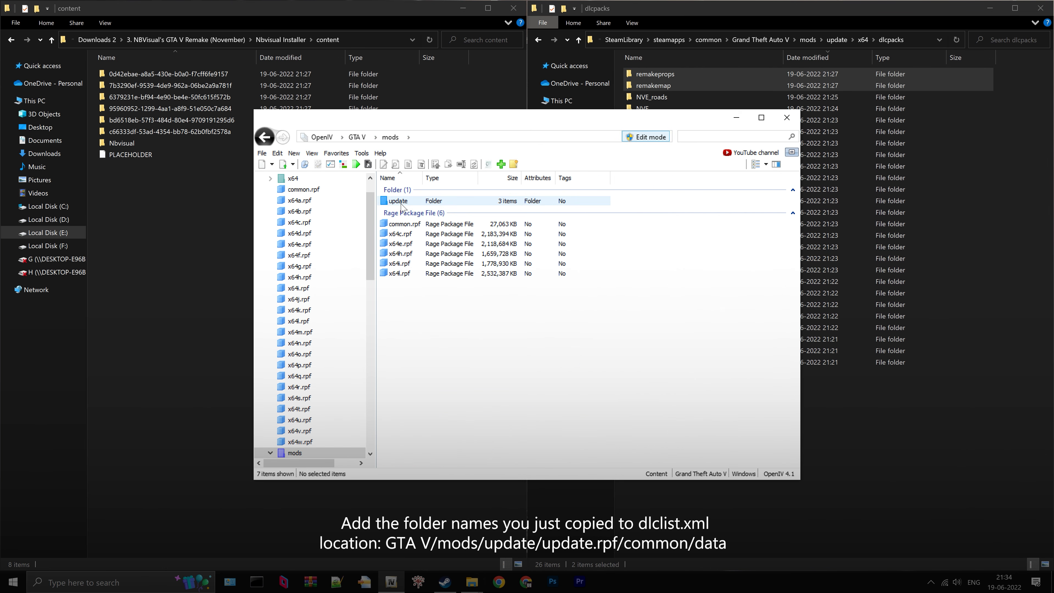
double_click(402, 200)
left_click(421, 226)
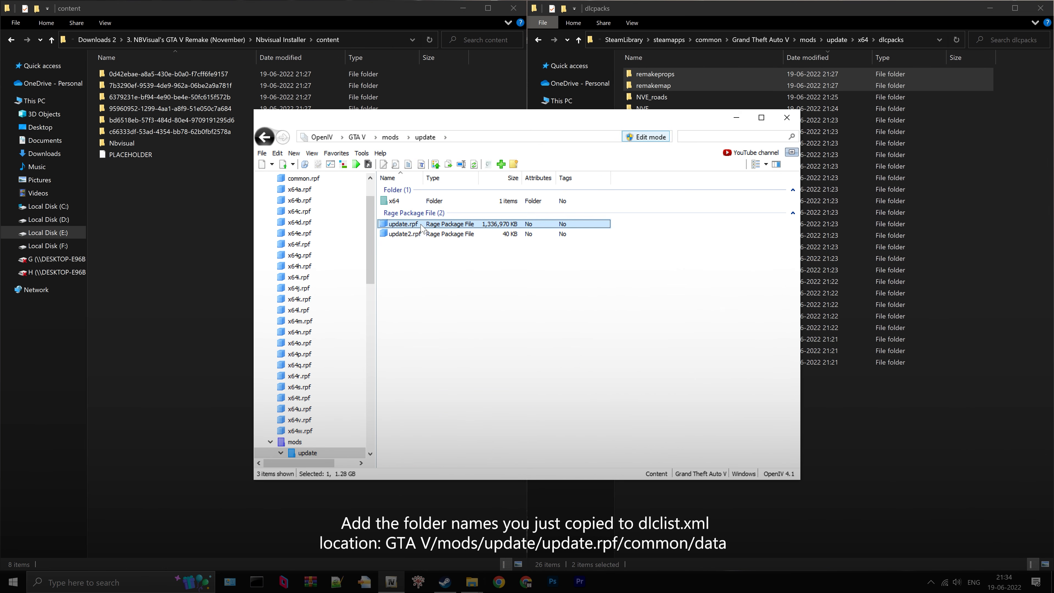
double_click(420, 224)
double_click(416, 202)
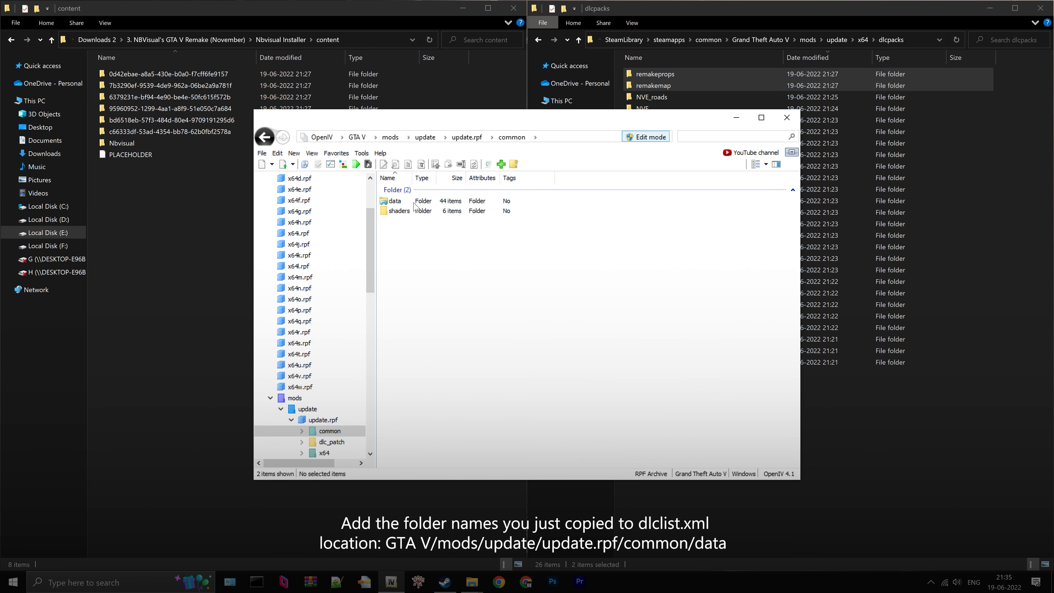
left_click(415, 202)
double_click(417, 202)
- Open dlclist.xml from the data folder for editing and go to the end of its item list
scroll(429, 349, "down", 5)
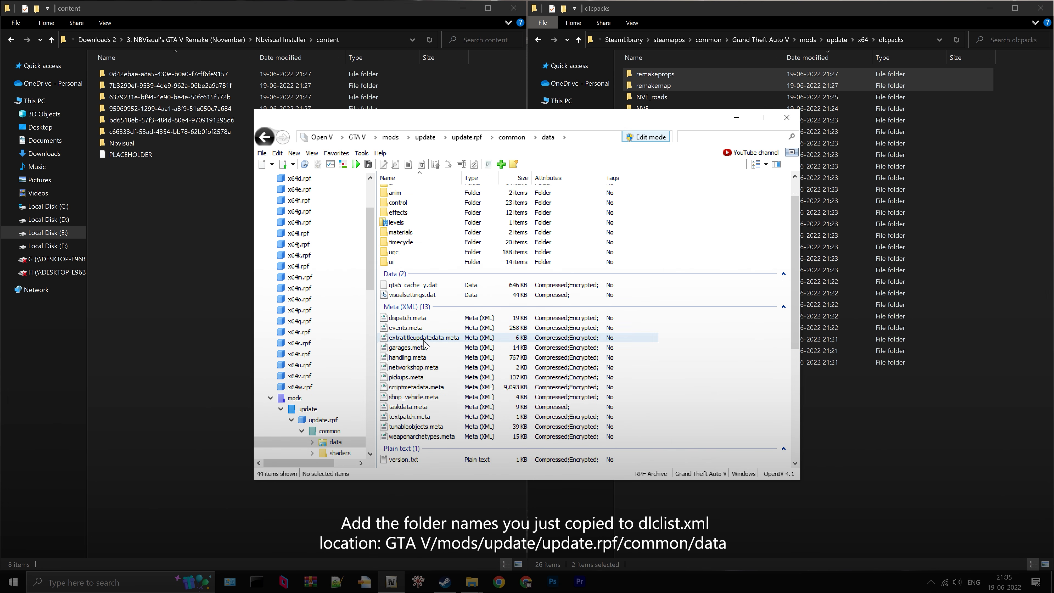
scroll(429, 349, "down", 1)
left_click(420, 299)
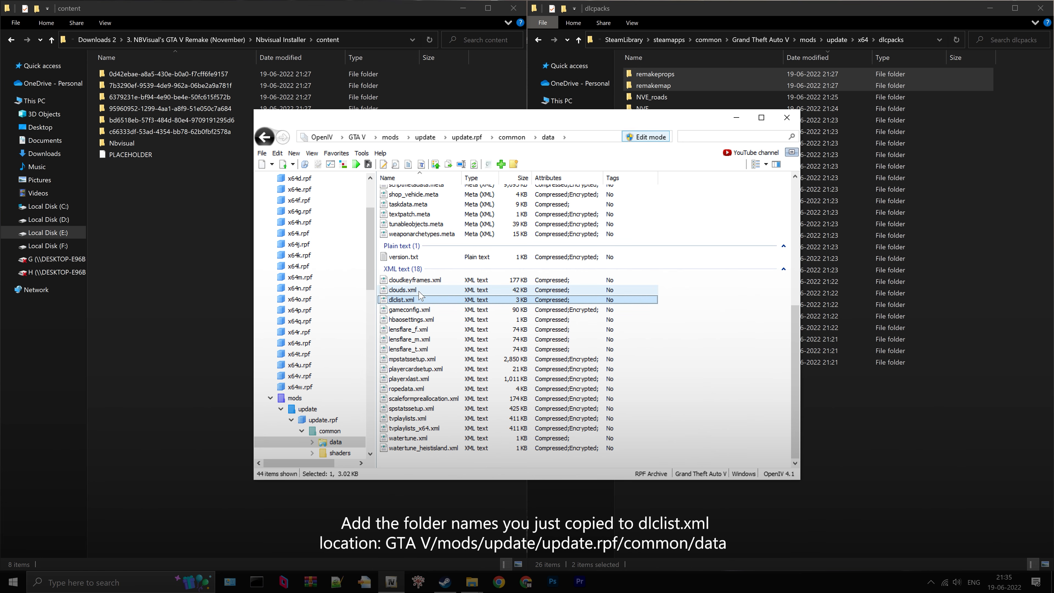
right_click(416, 300)
left_click(441, 319)
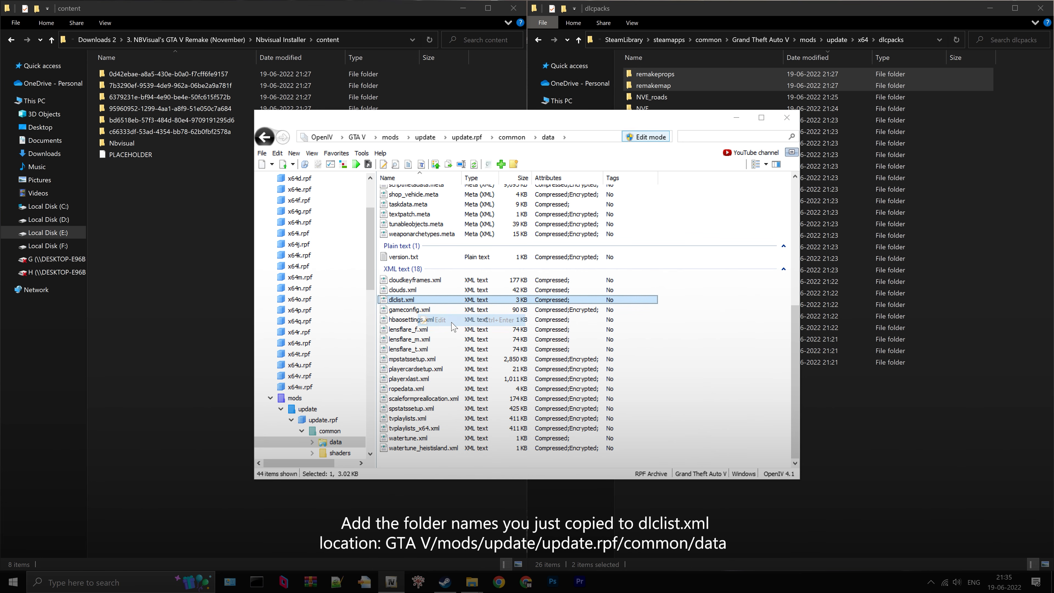
scroll(446, 325, "down", 12)
scroll(523, 313, "down", 3)
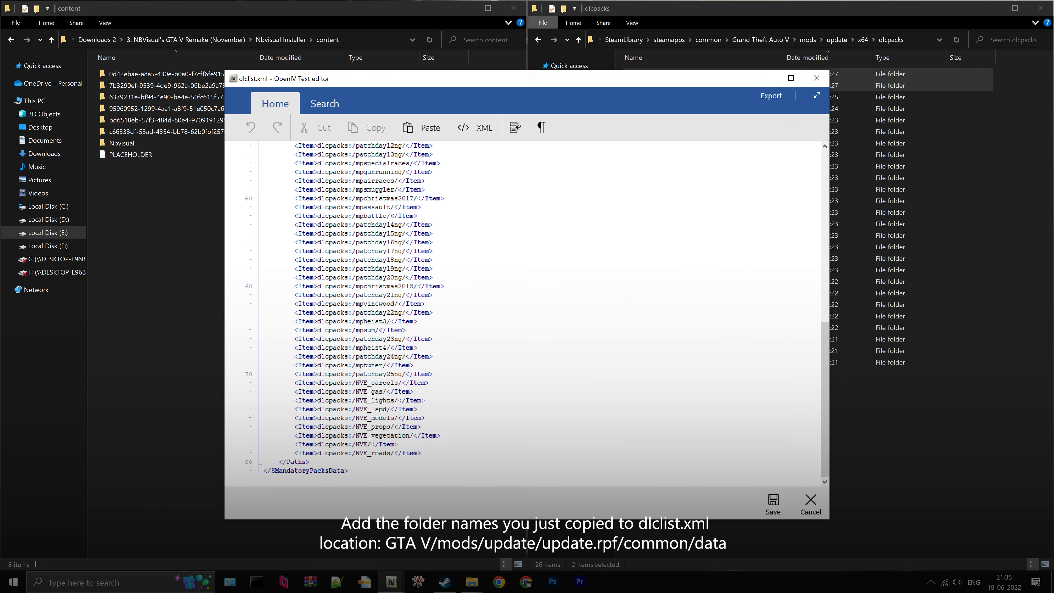
- Copy the NVE_roads item line in dlclist.xml and paste it twice on new lines directly below it
left_click(784, 3)
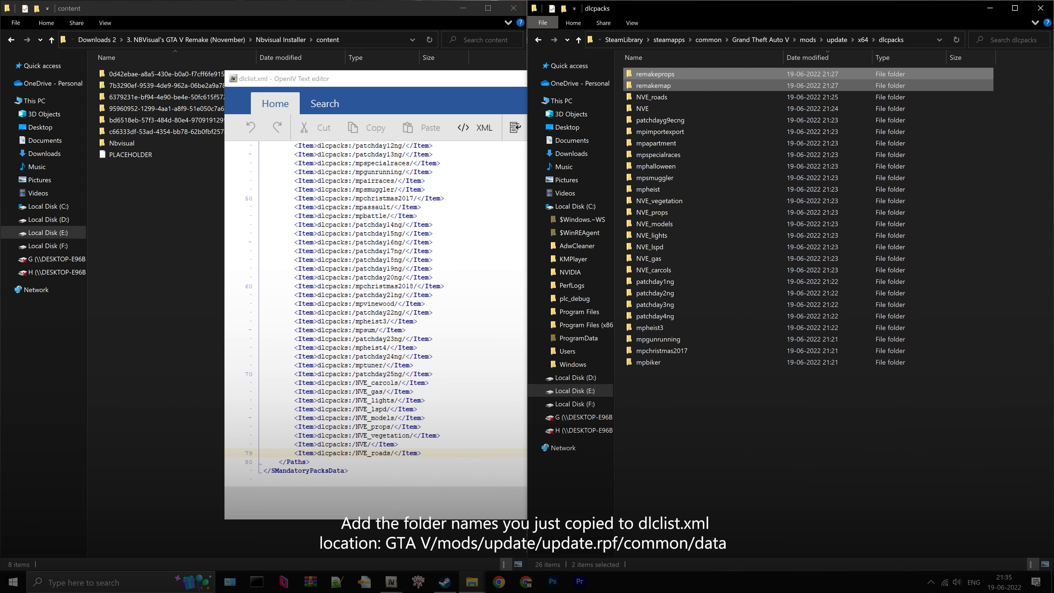
left_click(474, 96)
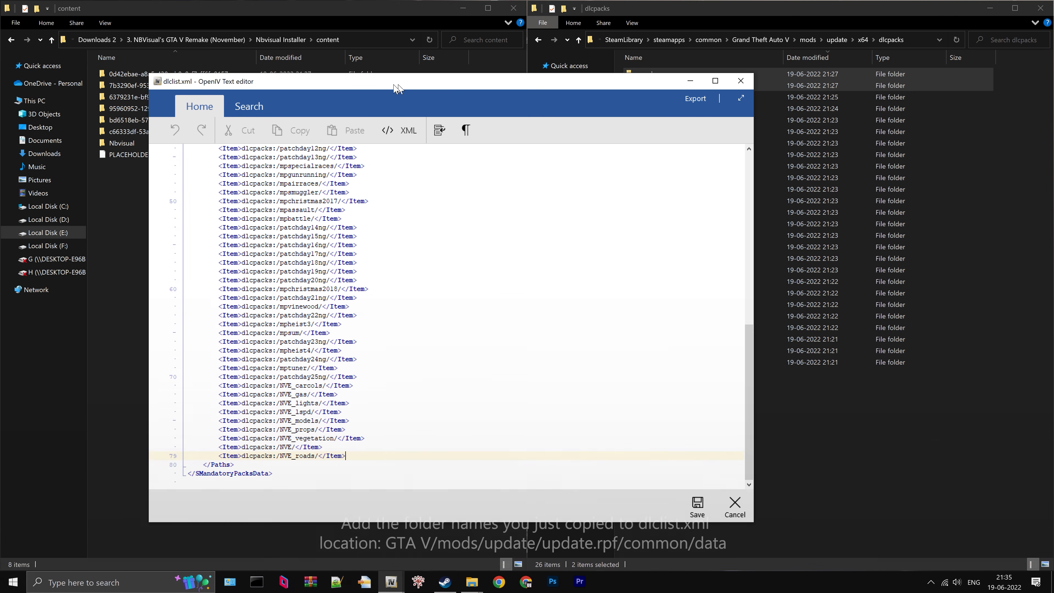
left_click_drag(323, 482, 203, 482)
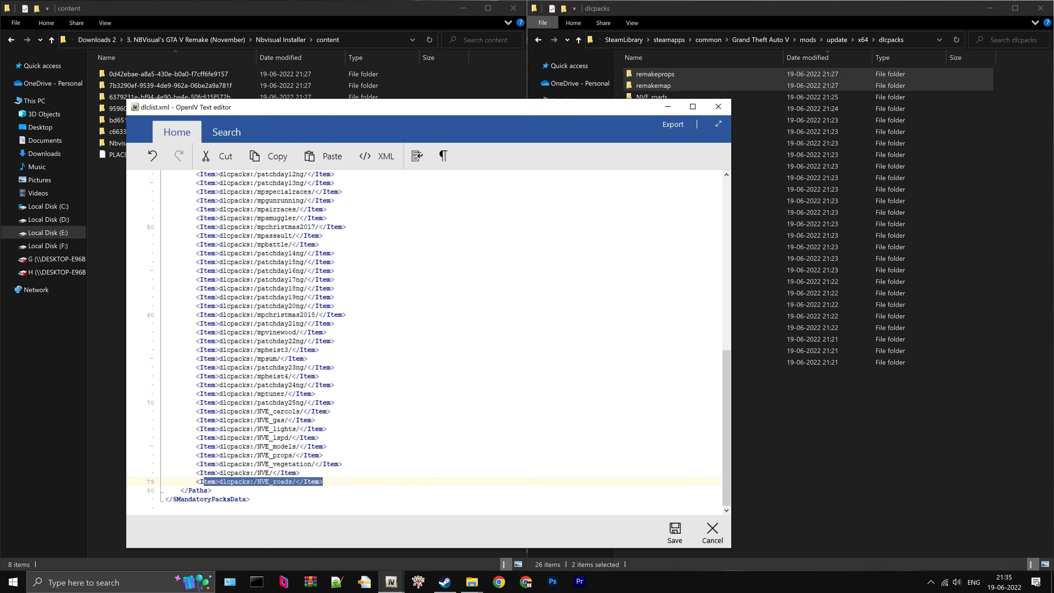
key("ctrl+c")
key("End")
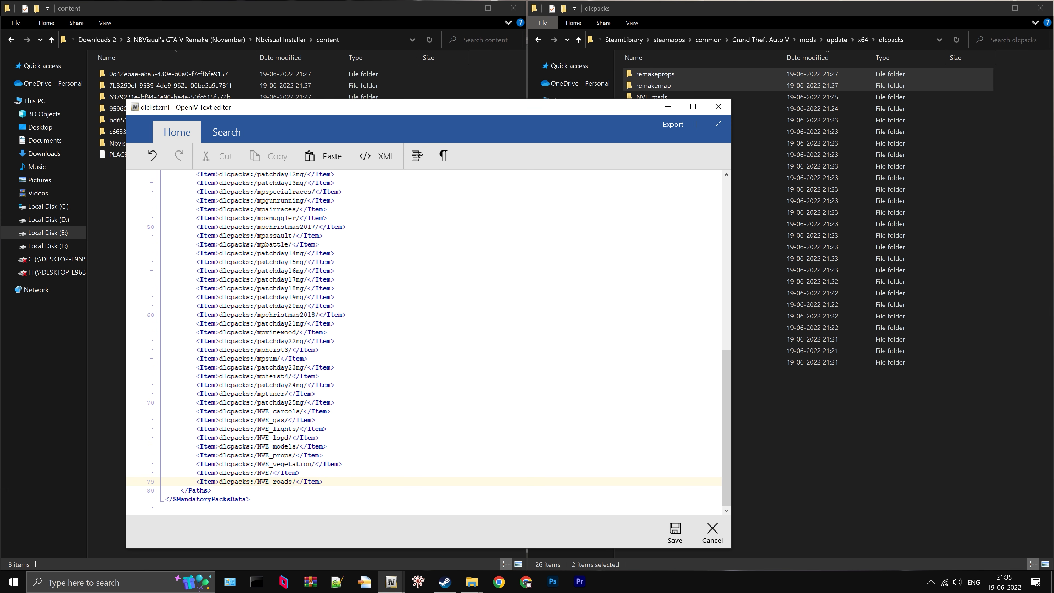
key("Return")
key("ctrl+v")
key("Return")
key("ctrl+v")
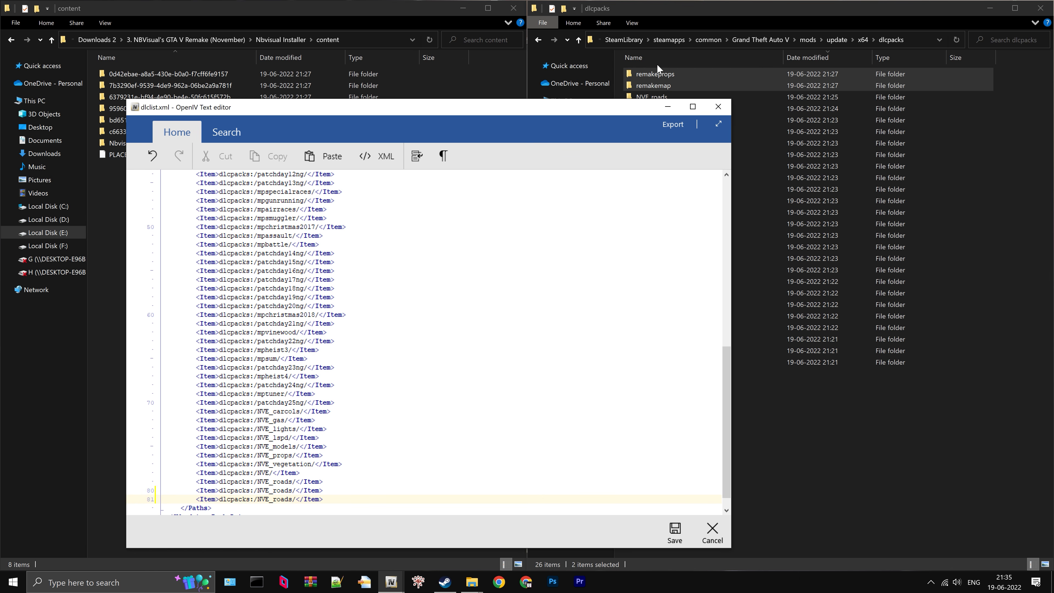
- Replace NVE_roads in the first pasted line with remakeprops, copying the name from the folder in dlcpacks
left_click(675, 75)
right_click(669, 73)
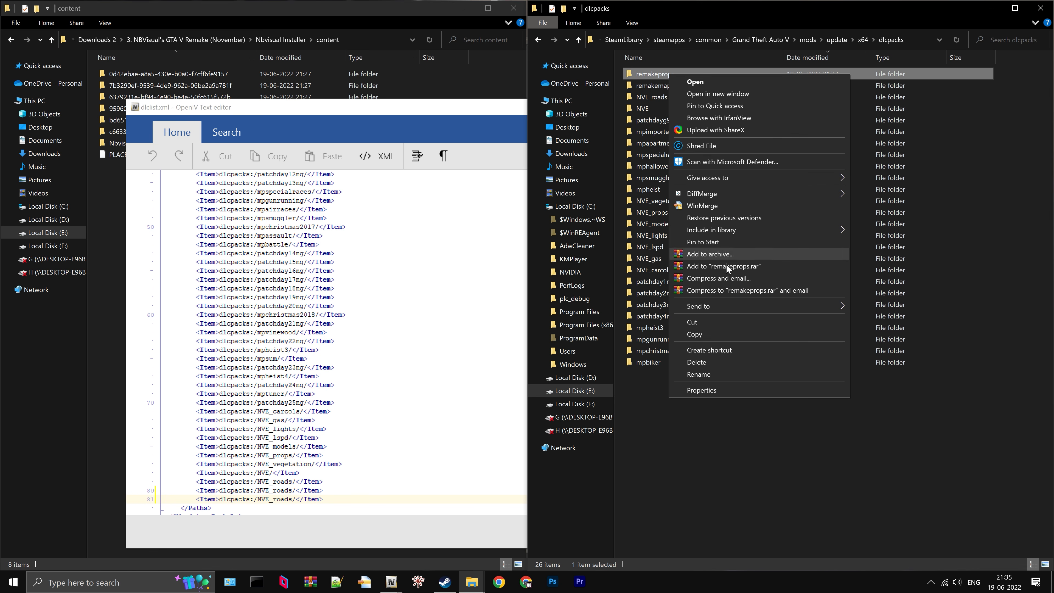
left_click(739, 375)
right_click(666, 74)
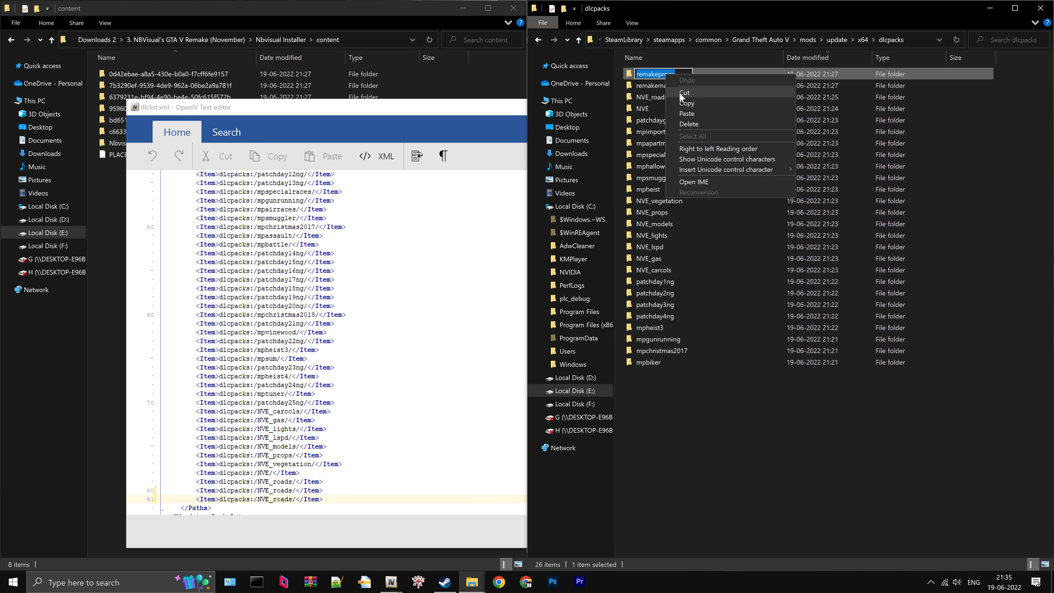
left_click(677, 105)
double_click(275, 490)
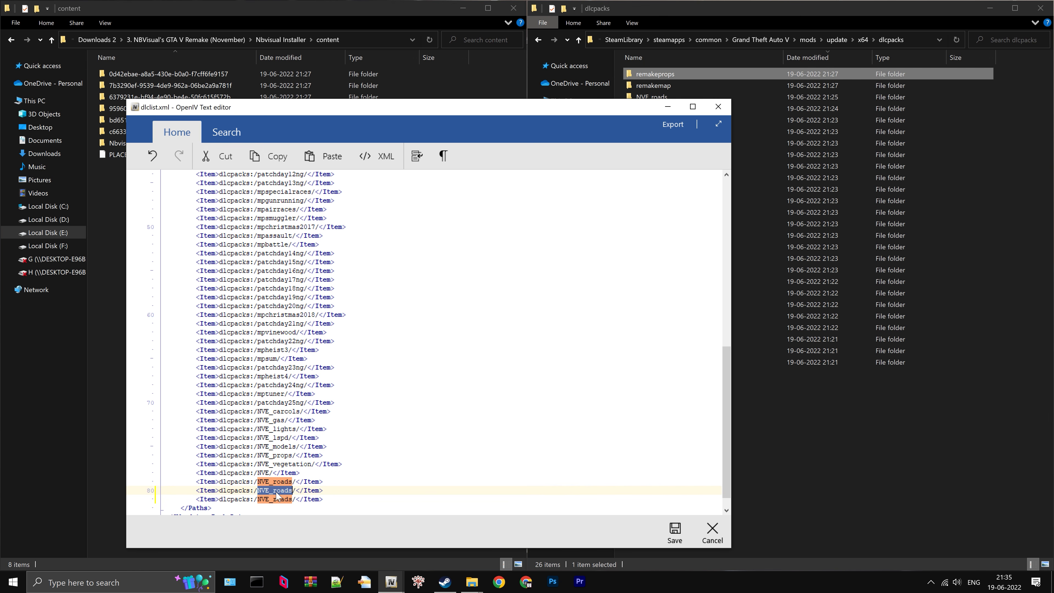
right_click(276, 490)
left_click(312, 386)
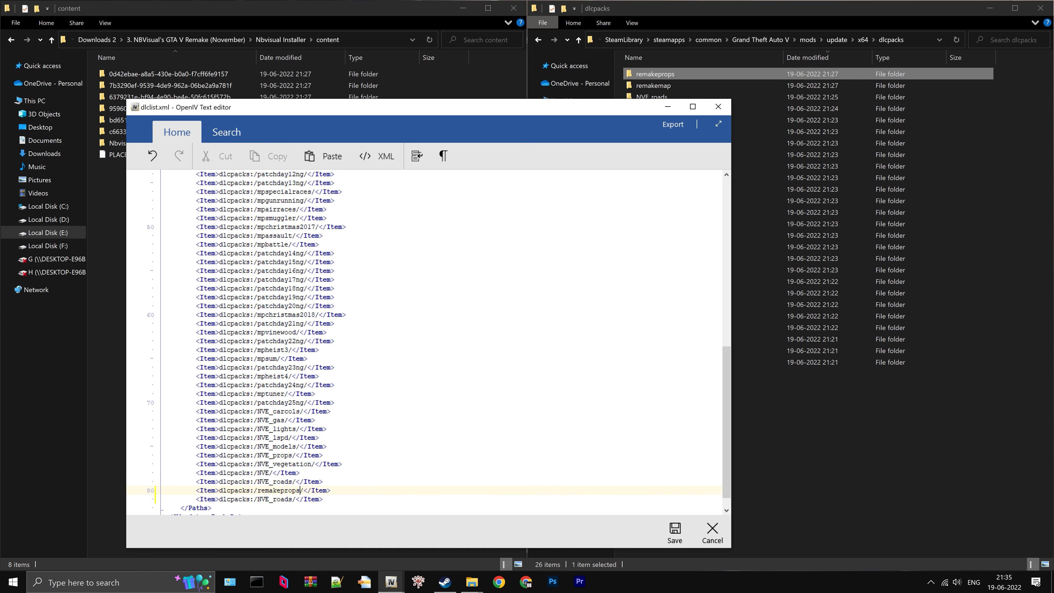
- Replace NVE_roads in the last pasted line with remakemap, copied from its dlcpacks folder name, and save and close dlclist.xml
left_click(673, 85)
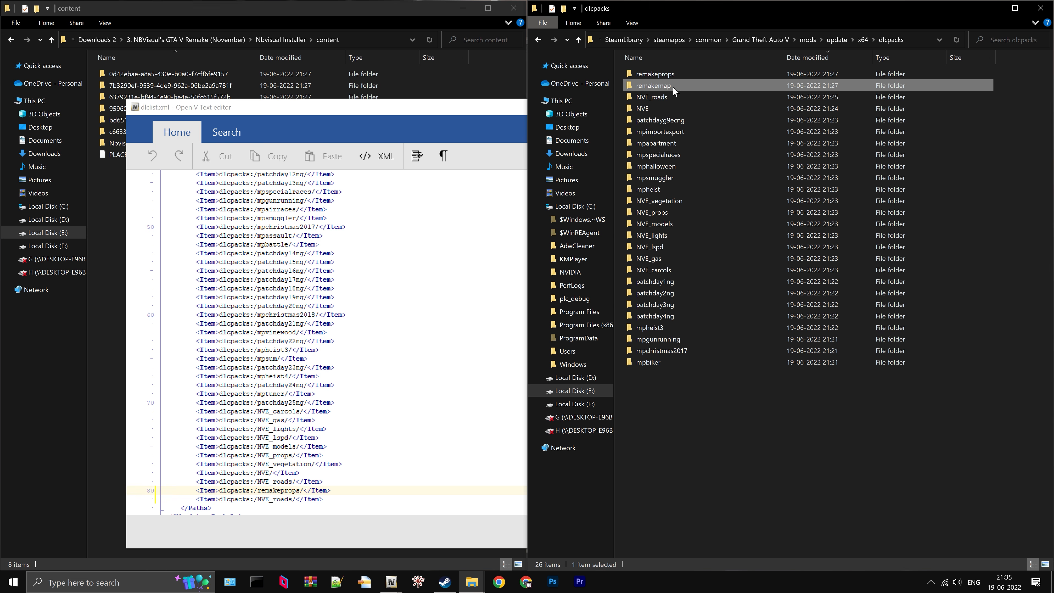
left_click(673, 86)
right_click(669, 85)
left_click(688, 115)
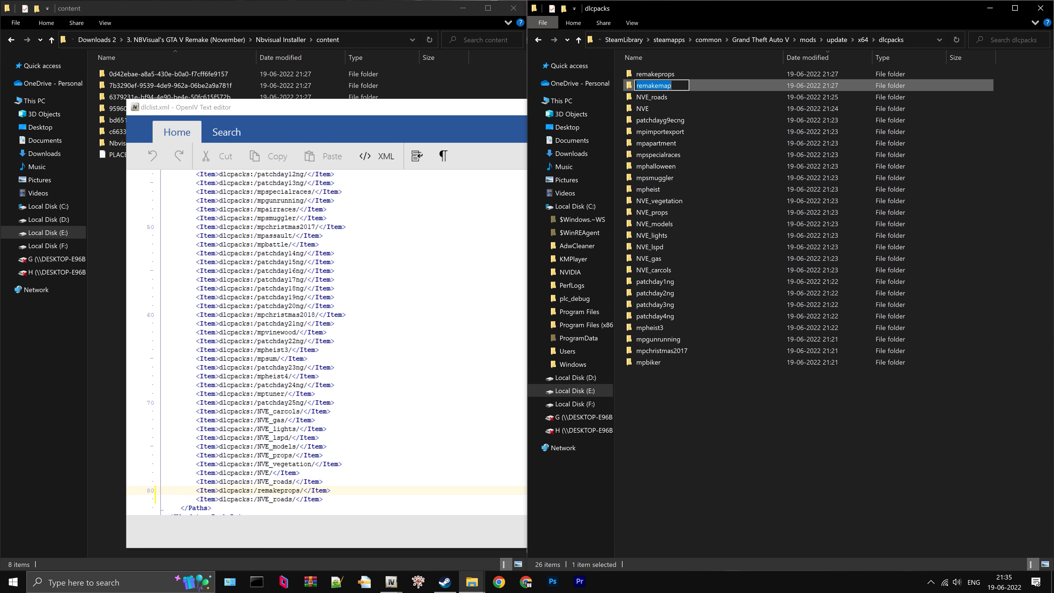
double_click(276, 499)
right_click(282, 501)
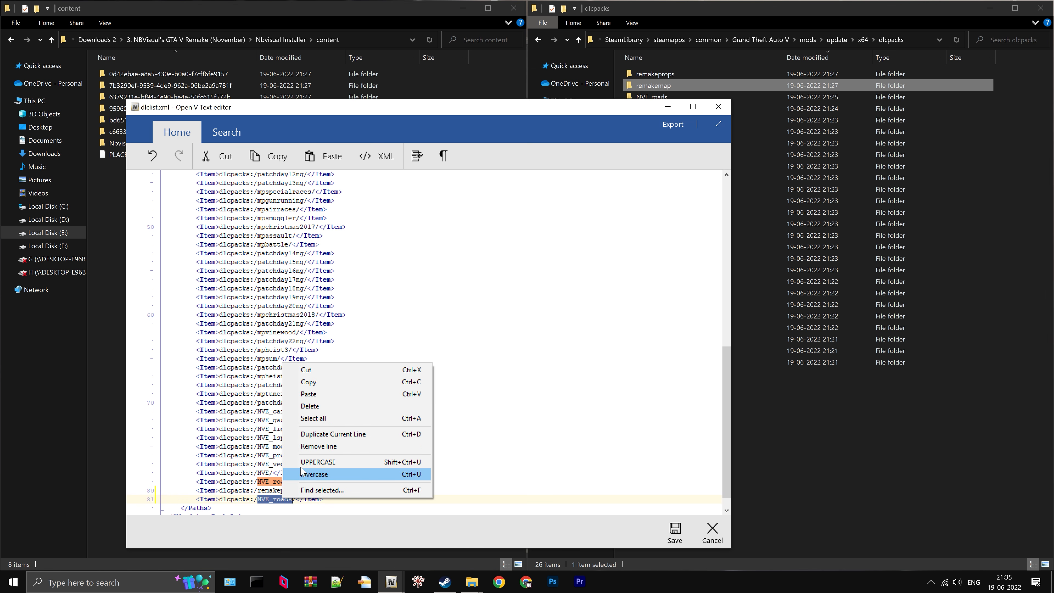
left_click(322, 394)
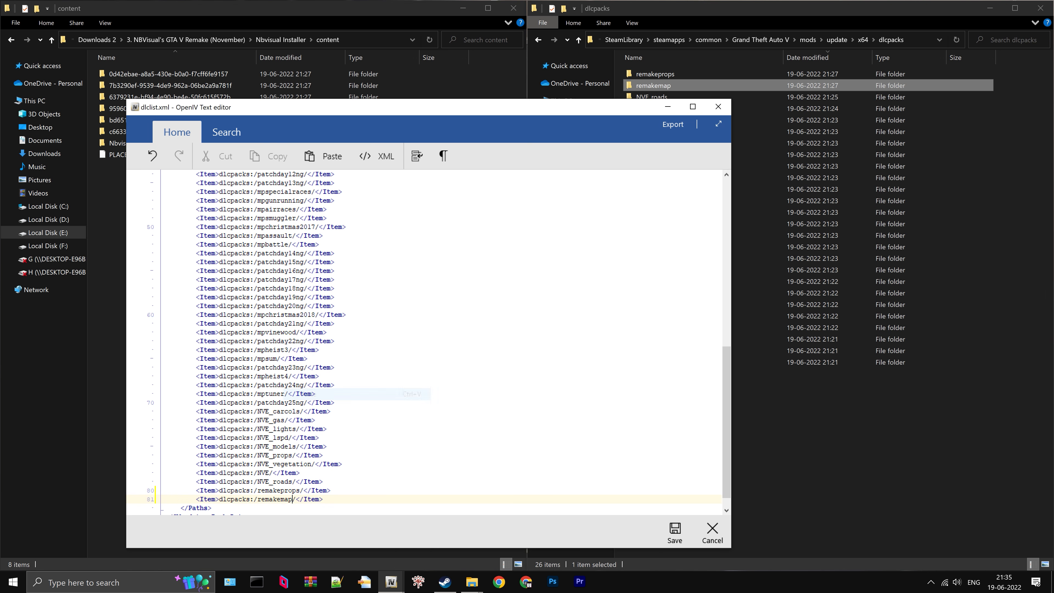
left_click(675, 531)
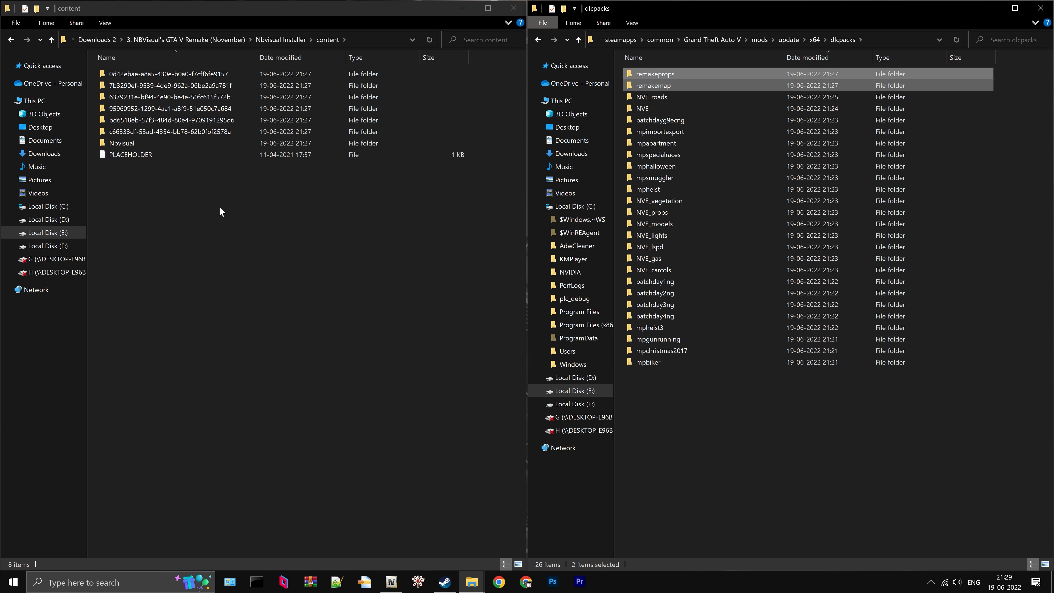
- Create a folder named Extracted Individual Files inside the Nbvisual content folder, beside dlc.rpf
left_click(134, 144)
double_click(137, 142)
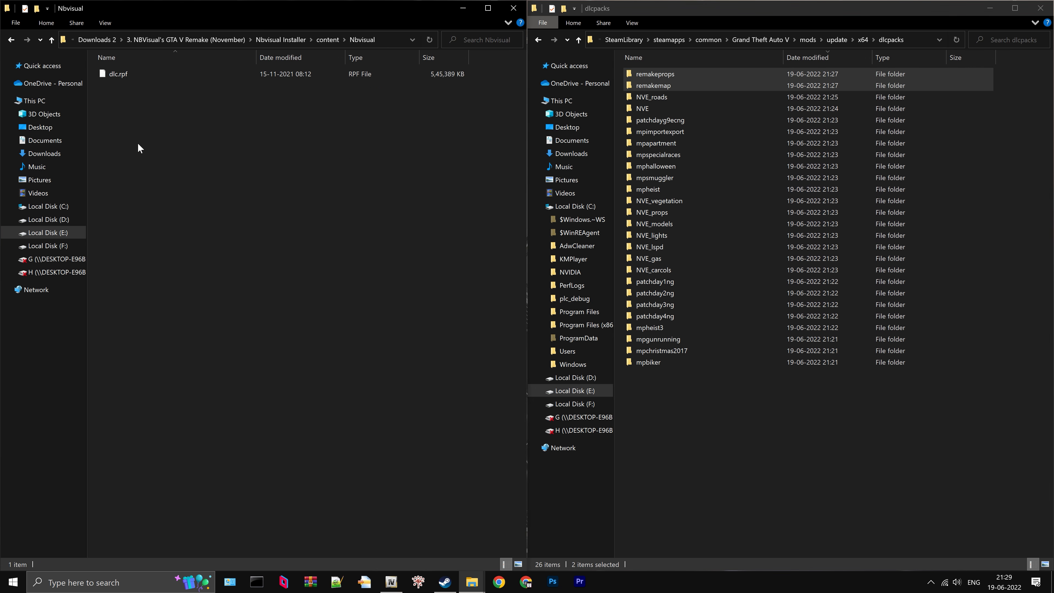
left_click(138, 77)
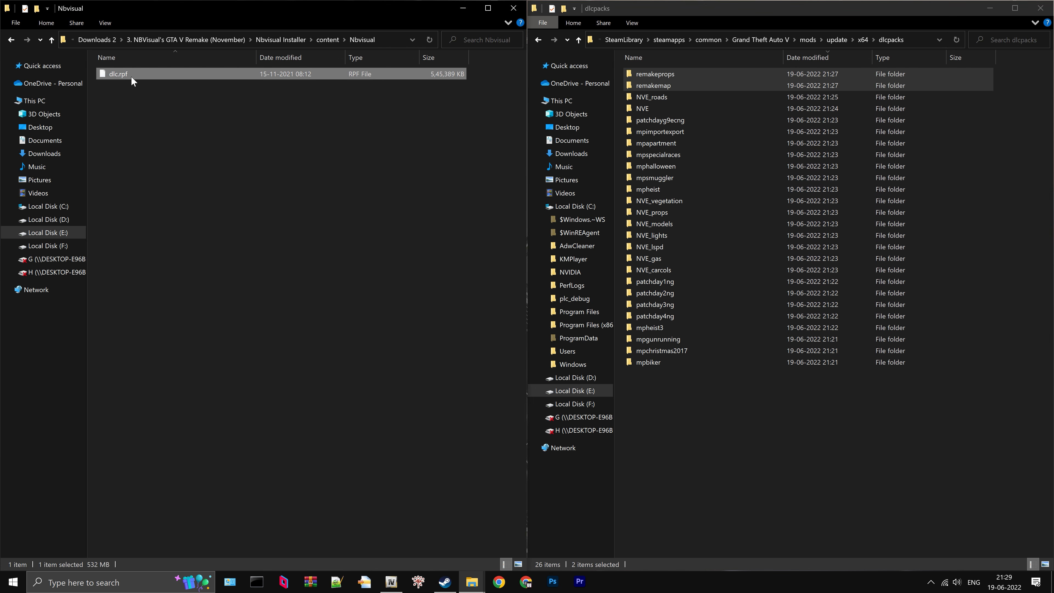
left_click(187, 159)
right_click(187, 158)
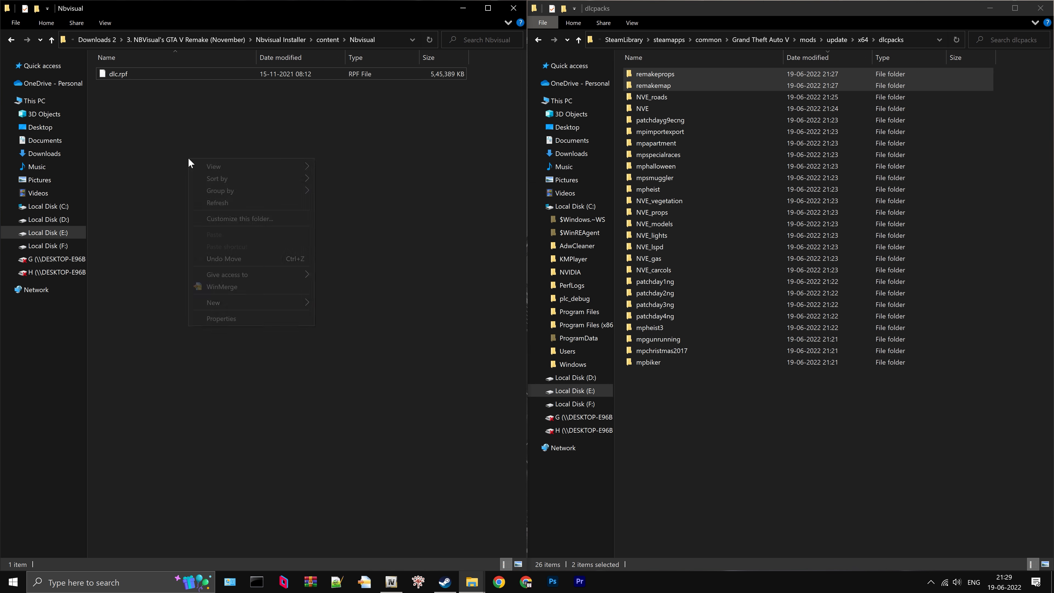
mouse_move(282, 302)
left_click(331, 306)
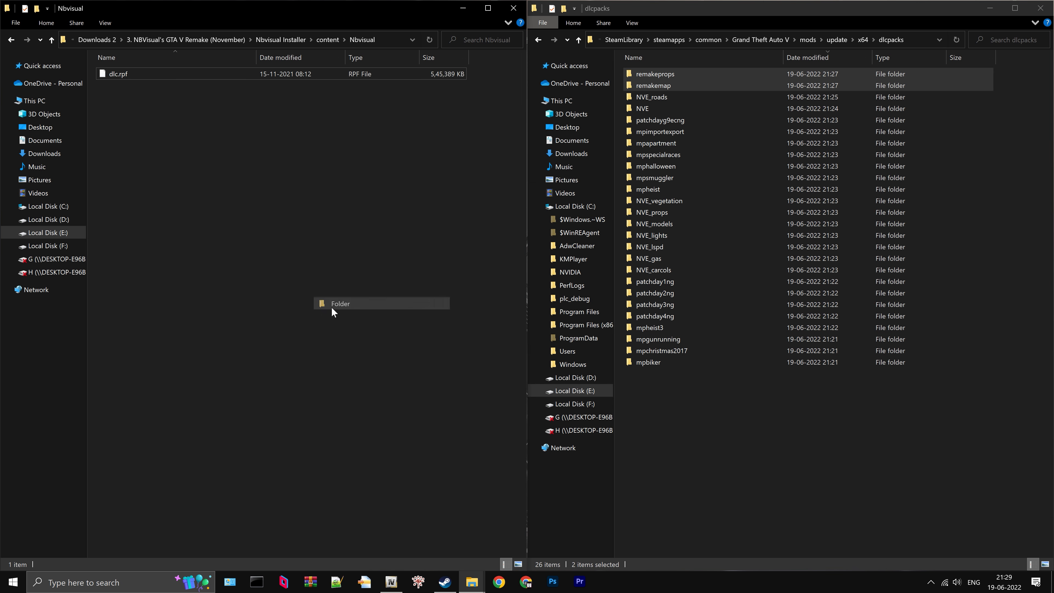
type("Extracted")
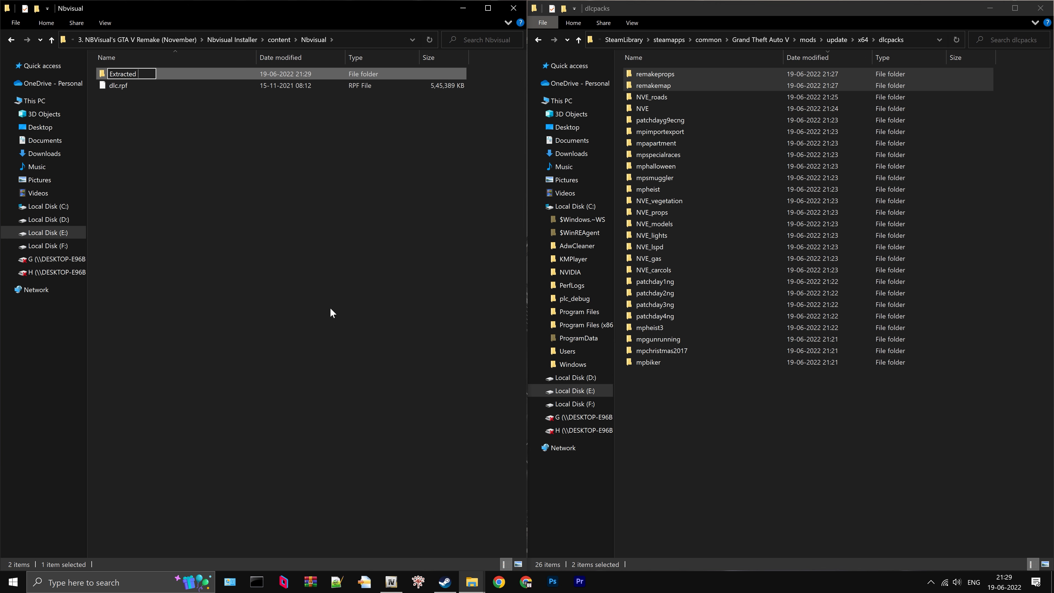
type(" Individual Files")
key("Return")
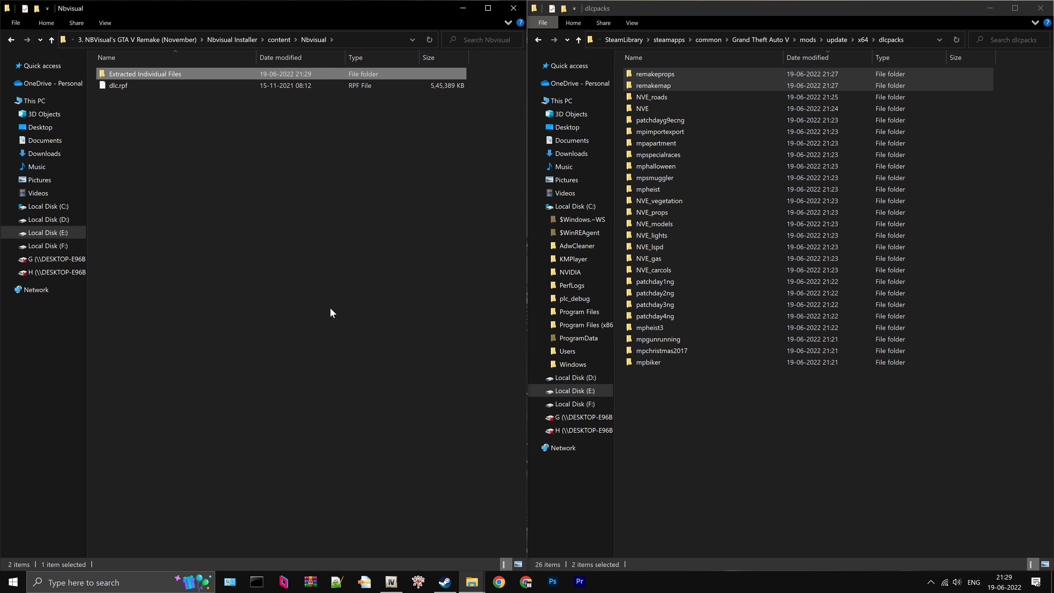
left_click(330, 310)
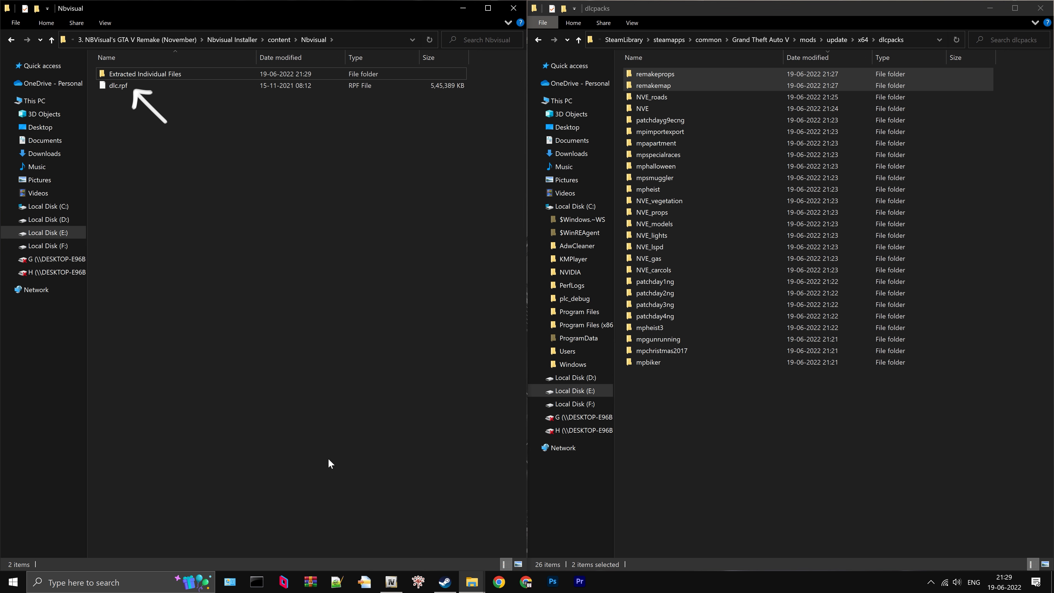
- Switch to OpenIV and open the dlc.rpf archive from the Nbvisual content folder, reusing the folder path copied from File Explorer
left_click(392, 581)
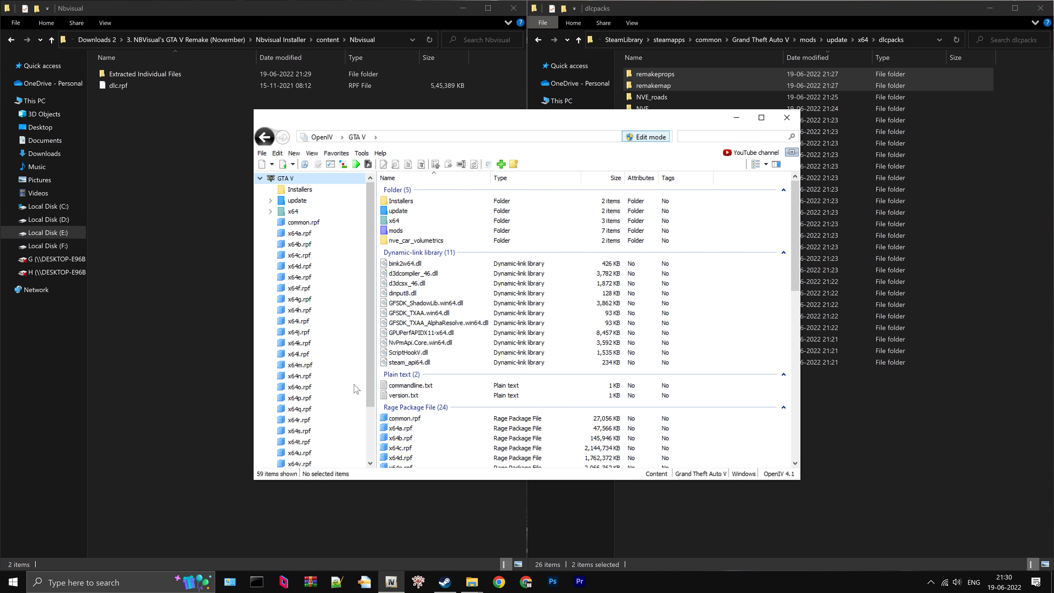
left_click(262, 154)
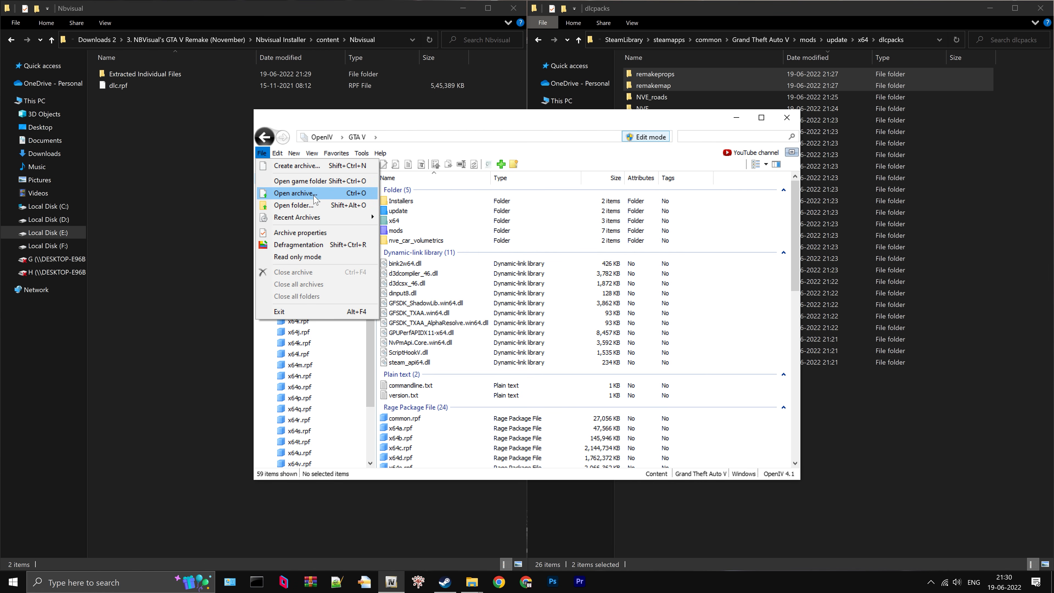
left_click(294, 193)
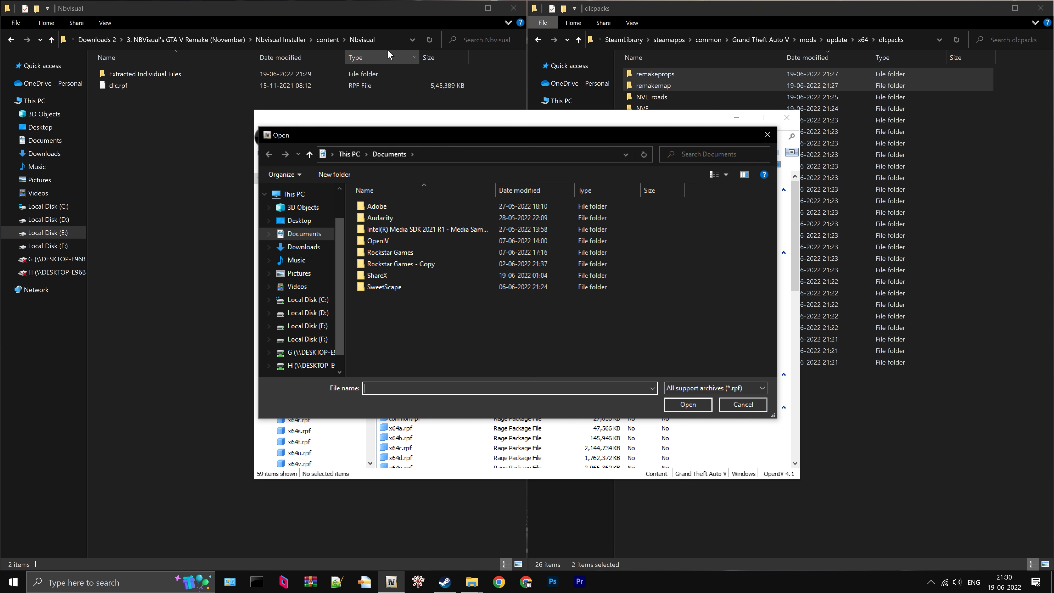
left_click(391, 40)
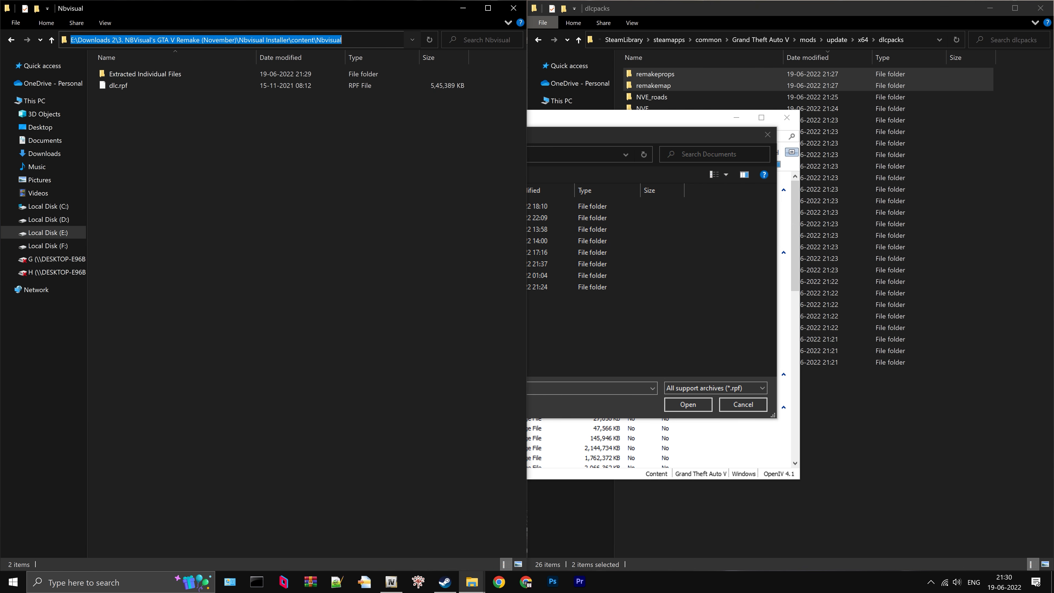
right_click(334, 40)
left_click(360, 73)
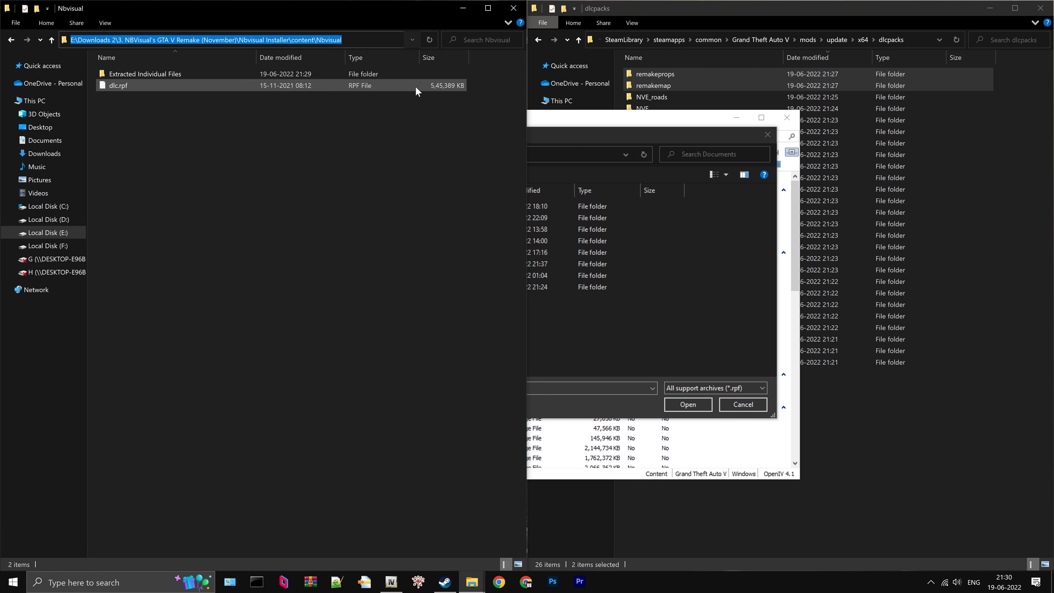
left_click(557, 157)
right_click(351, 159)
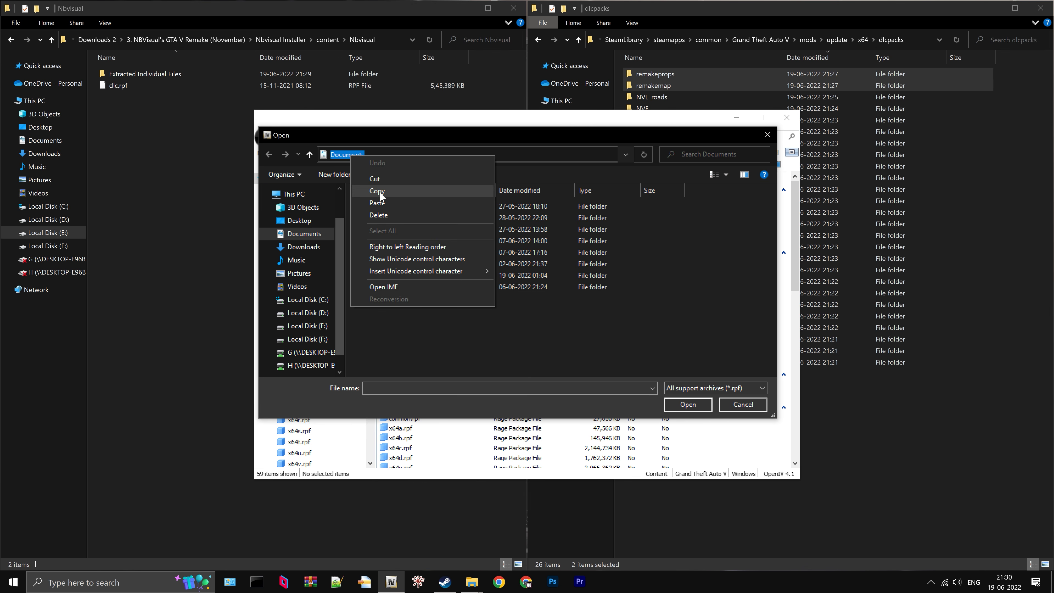
left_click(365, 204)
key("Return")
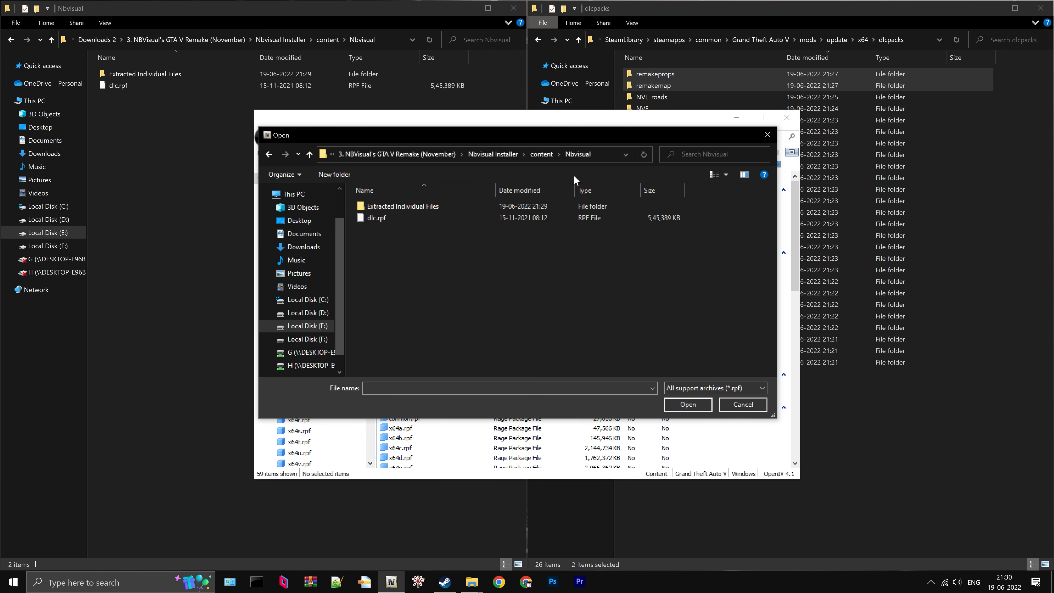
left_click(389, 219)
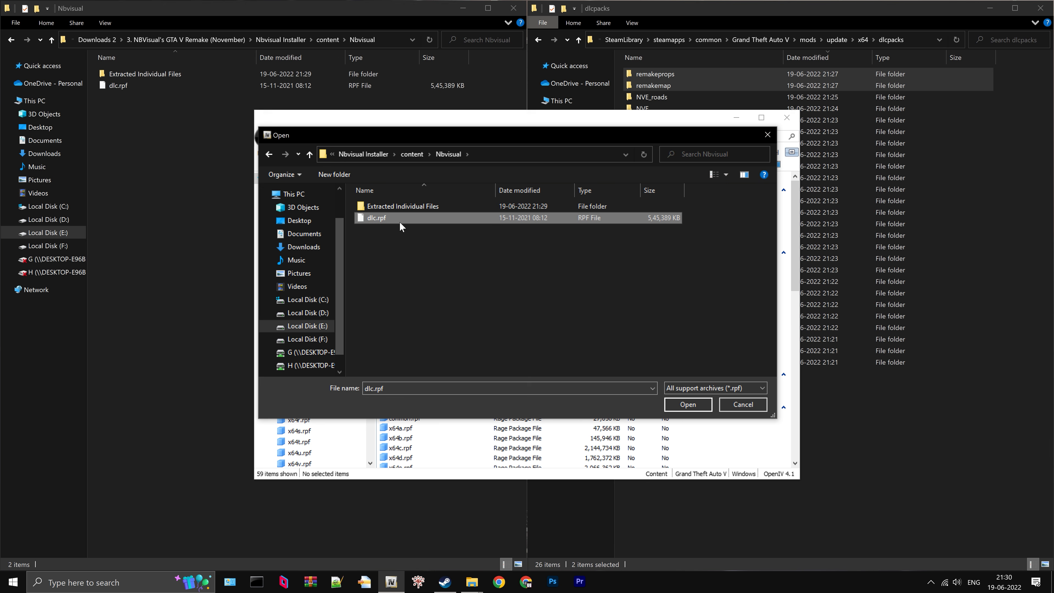
left_click(692, 405)
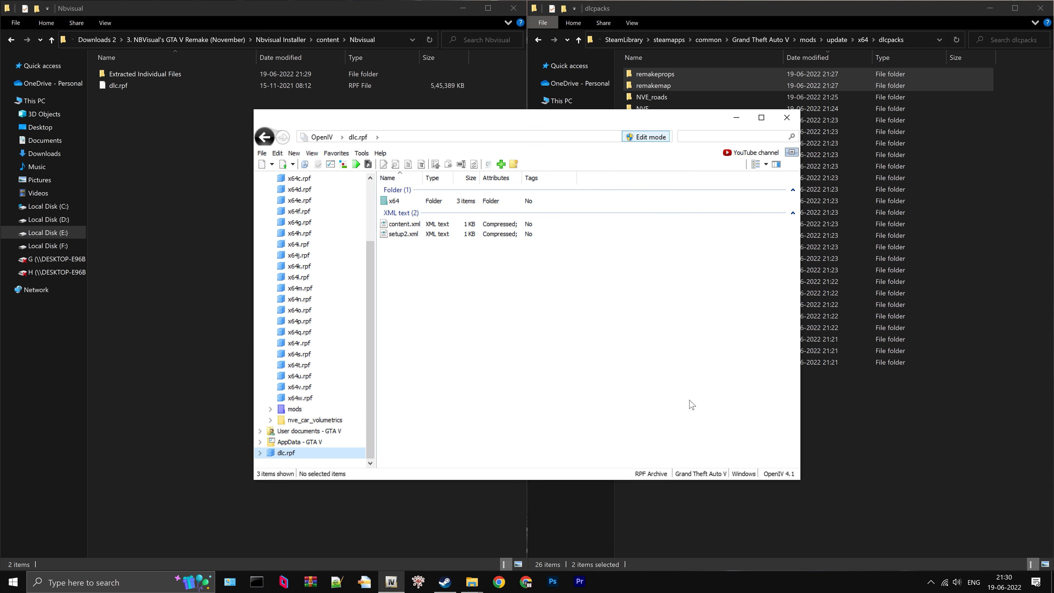
- Extract all files of x64/metadata.rpf in the opened dlc.rpf into the Extracted Individual Files folder
double_click(415, 202)
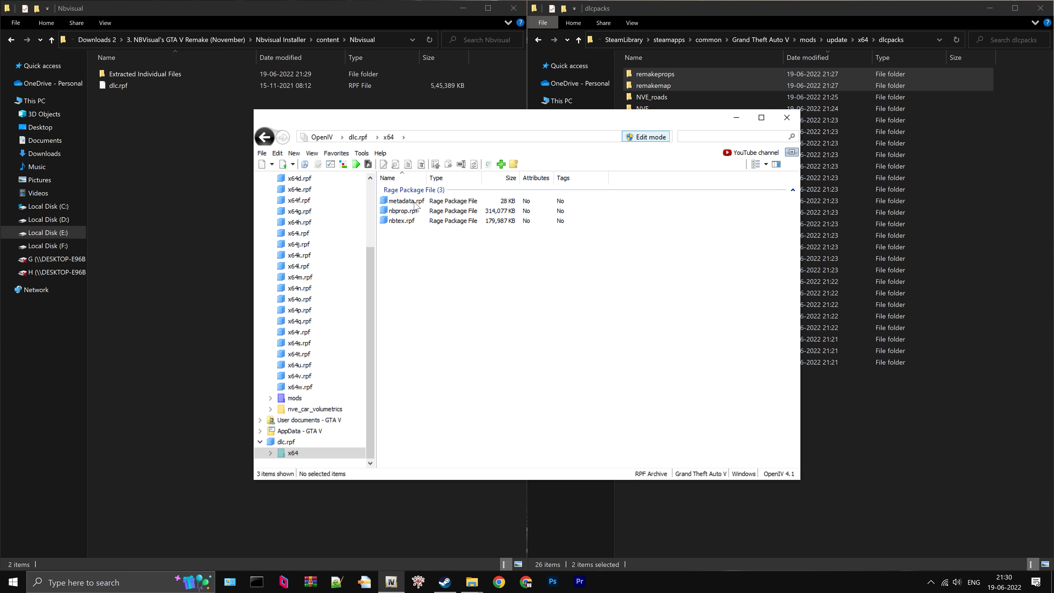
double_click(168, 70)
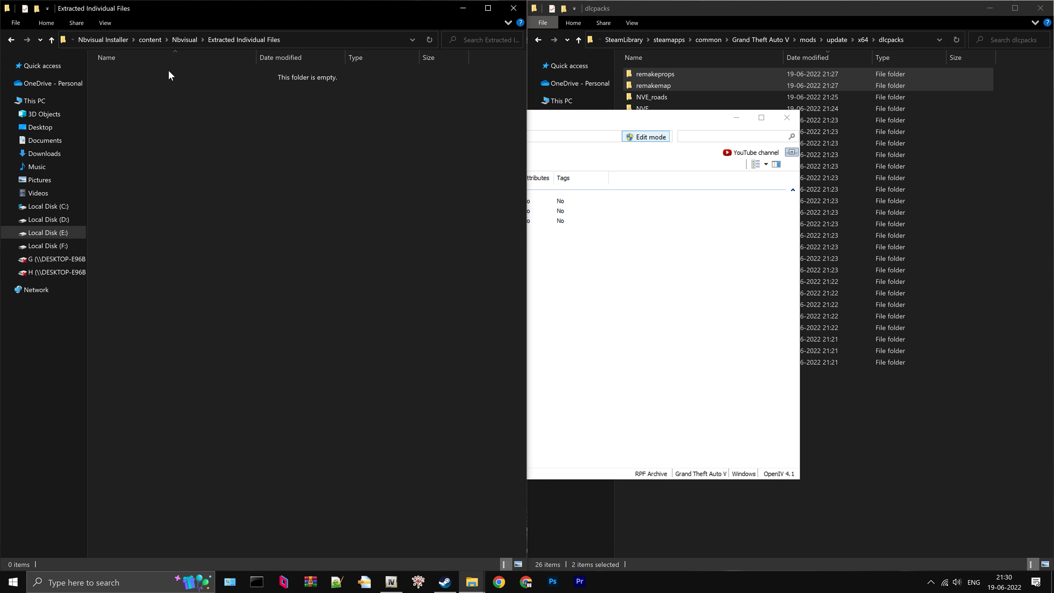
left_click(563, 275)
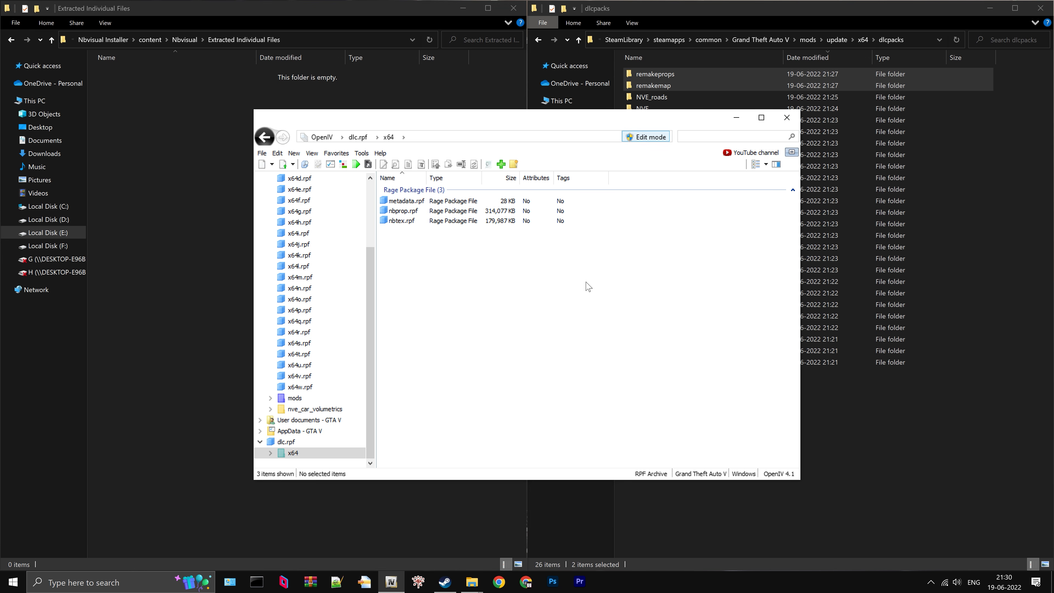
double_click(415, 203)
key("ctrl+a")
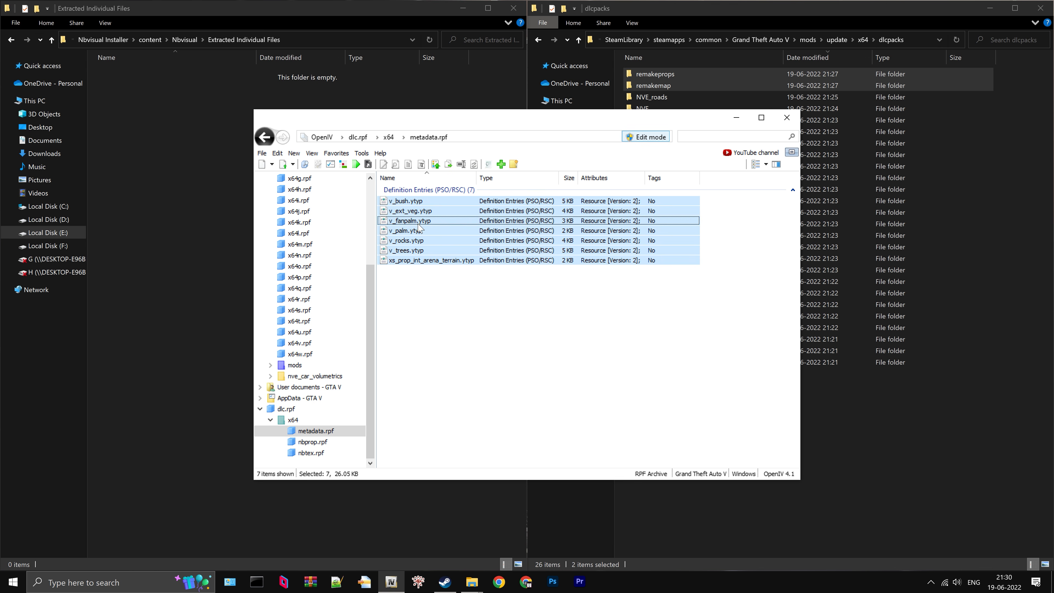
left_click_drag(405, 231, 184, 151)
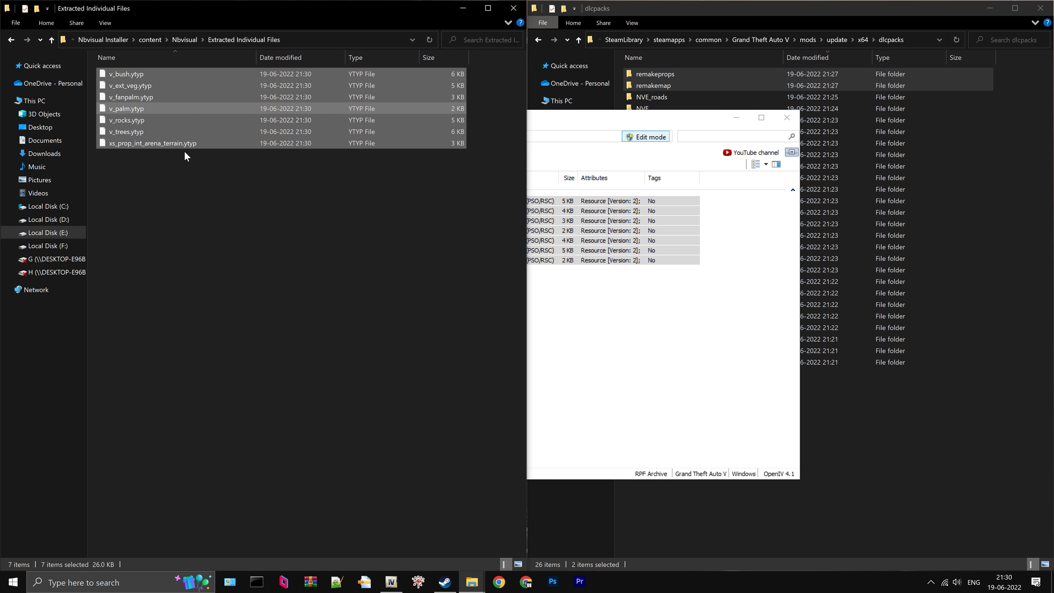
- Extract all files of x64/nbprop.rpf in dlc.rpf into the Extracted Individual Files folder
left_click(593, 303)
left_click(388, 137)
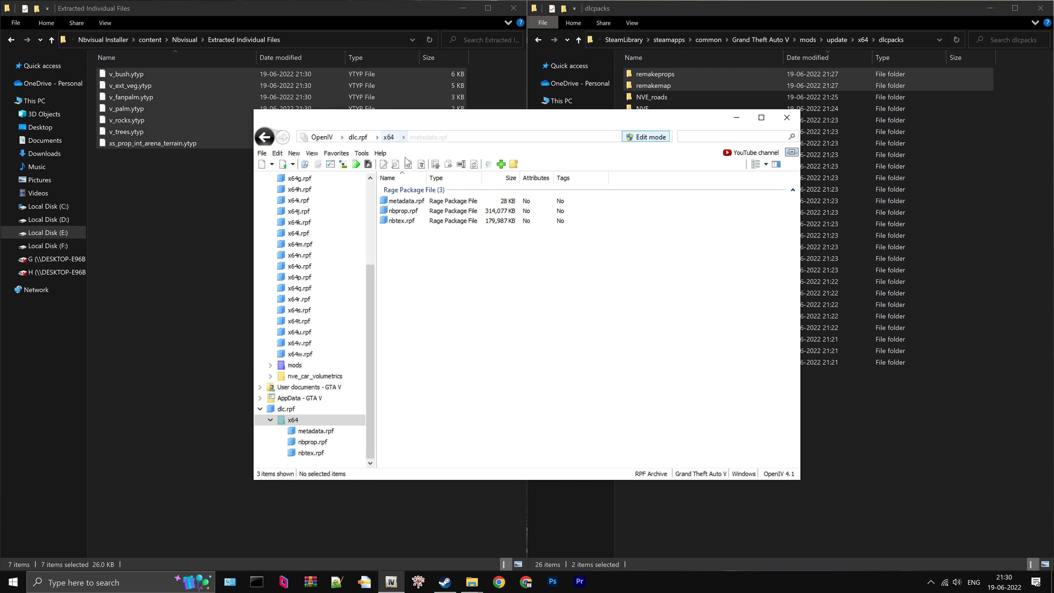
double_click(420, 213)
left_click(435, 264)
key("ctrl+a")
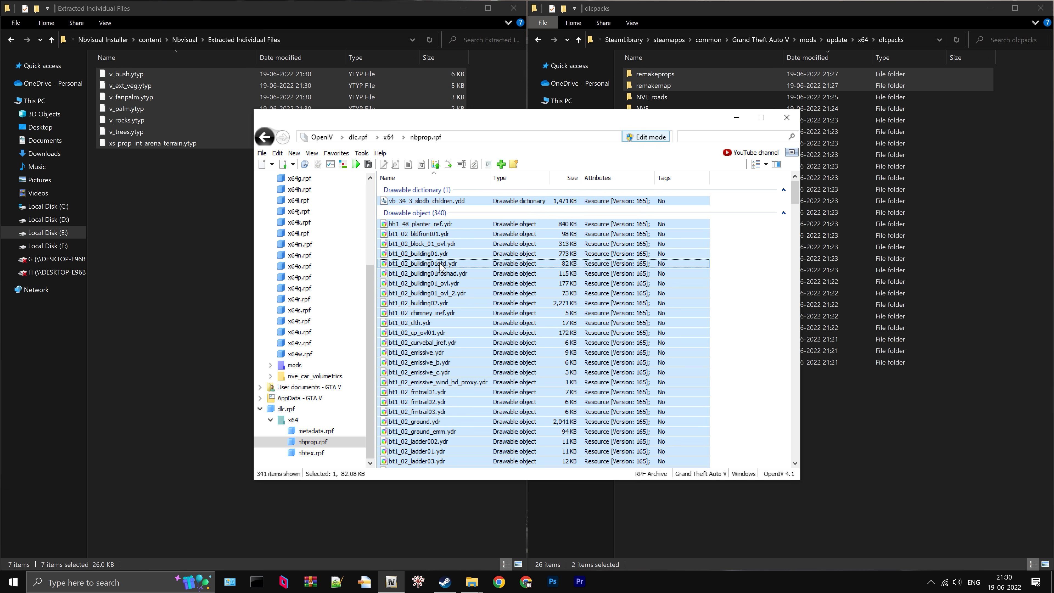
left_click_drag(434, 267, 270, 262)
left_click_drag(200, 253, 199, 248)
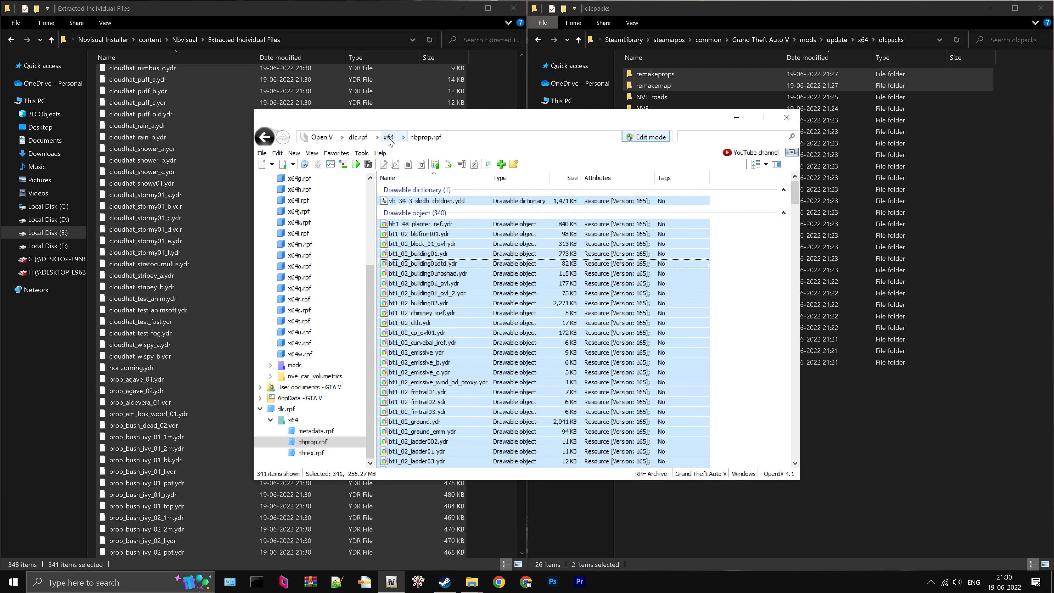
- Extract all files of x64/nbtex.rpf in dlc.rpf into the Extracted Individual Files folder
left_click(388, 137)
double_click(401, 221)
left_click(435, 241)
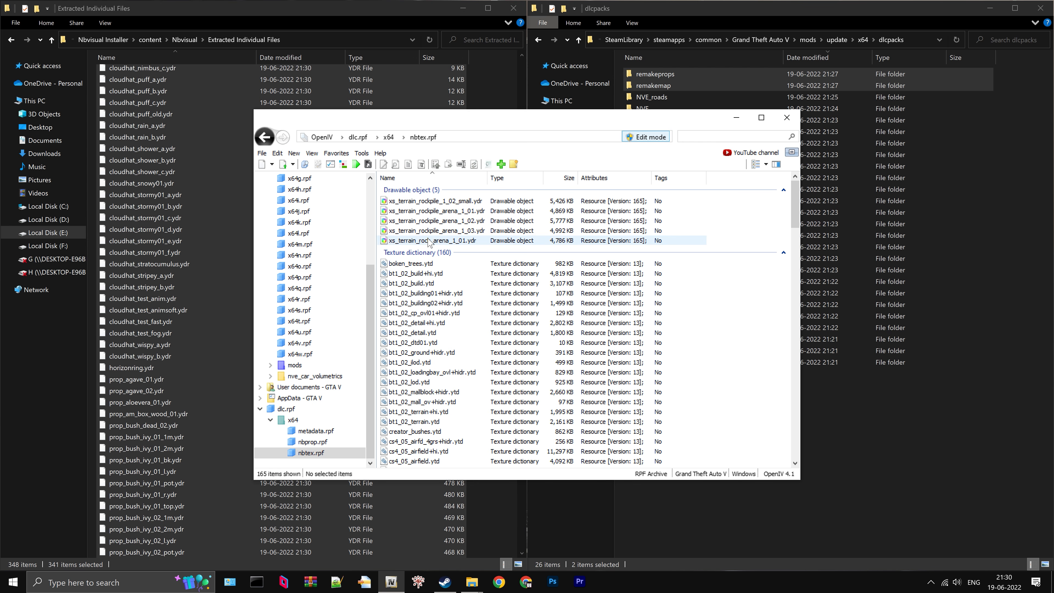
key("ctrl+a")
left_click_drag(438, 245, 297, 251)
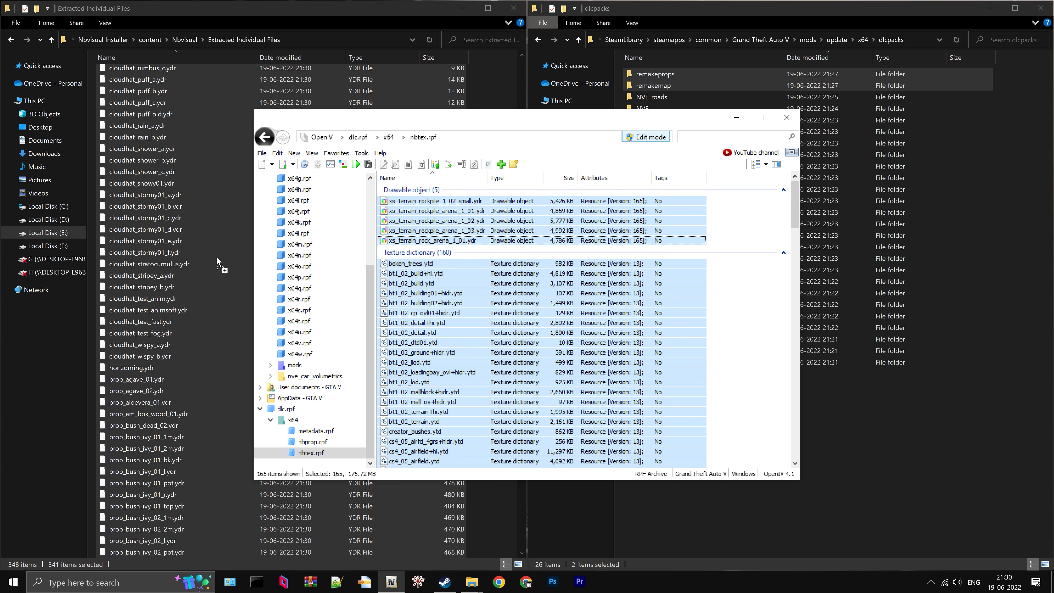
left_click_drag(217, 256, 216, 256)
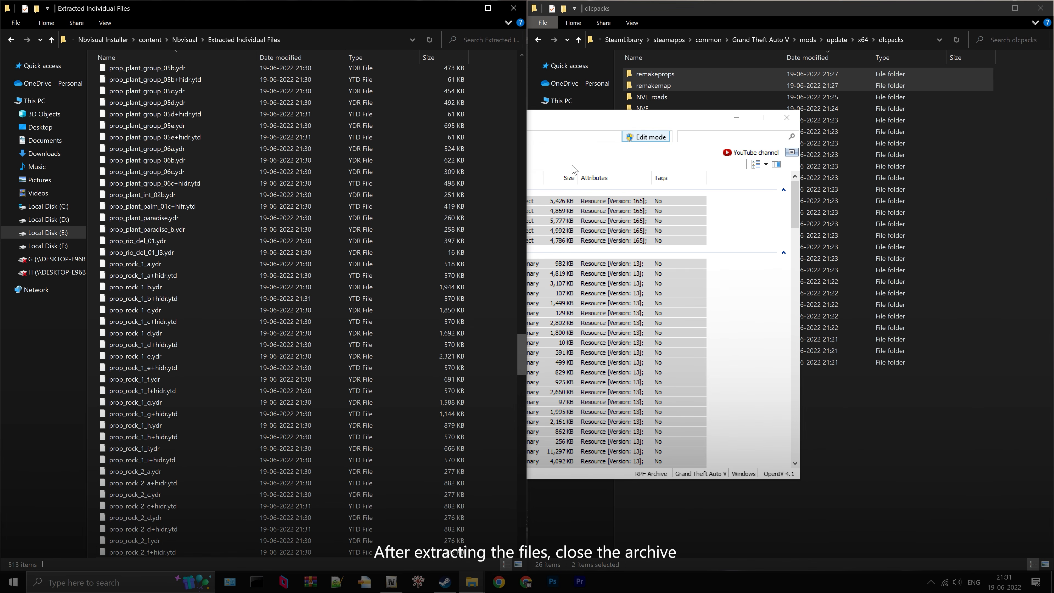
- Close all archives opened in OpenIV
left_click(584, 125)
left_click(262, 153)
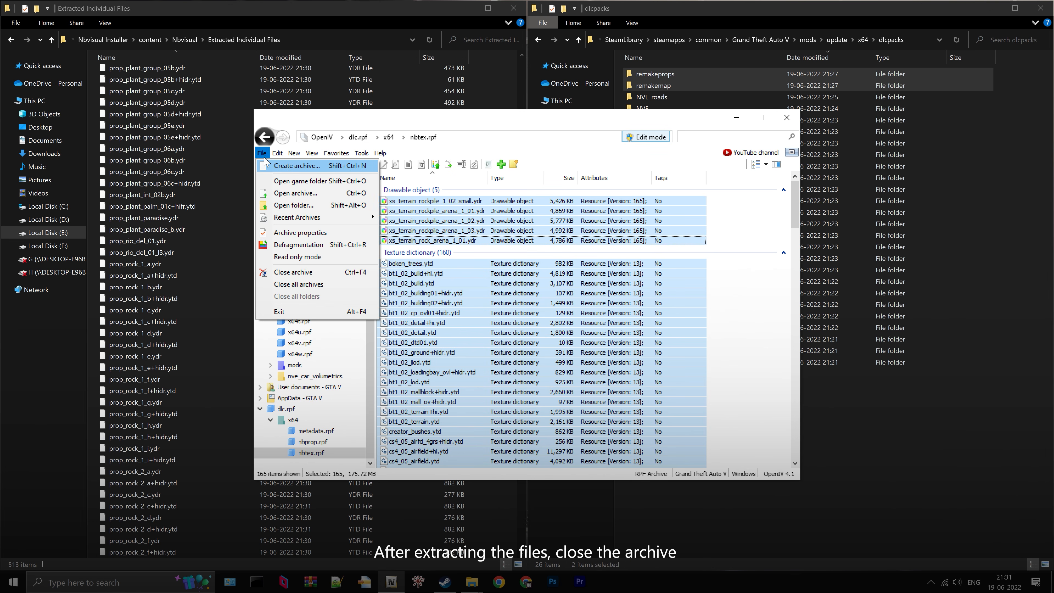
left_click(327, 286)
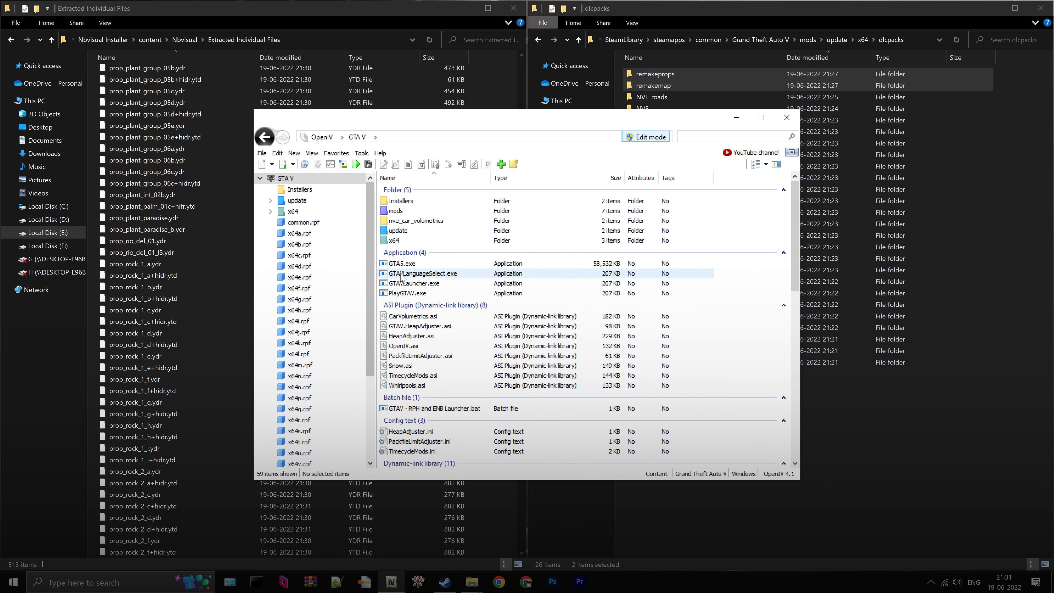
- Open veg_props.rpf in OpenIV at mods/update/x64/dlcpacks/NVE_vegetation/dlc.rpf/x64
double_click(407, 212)
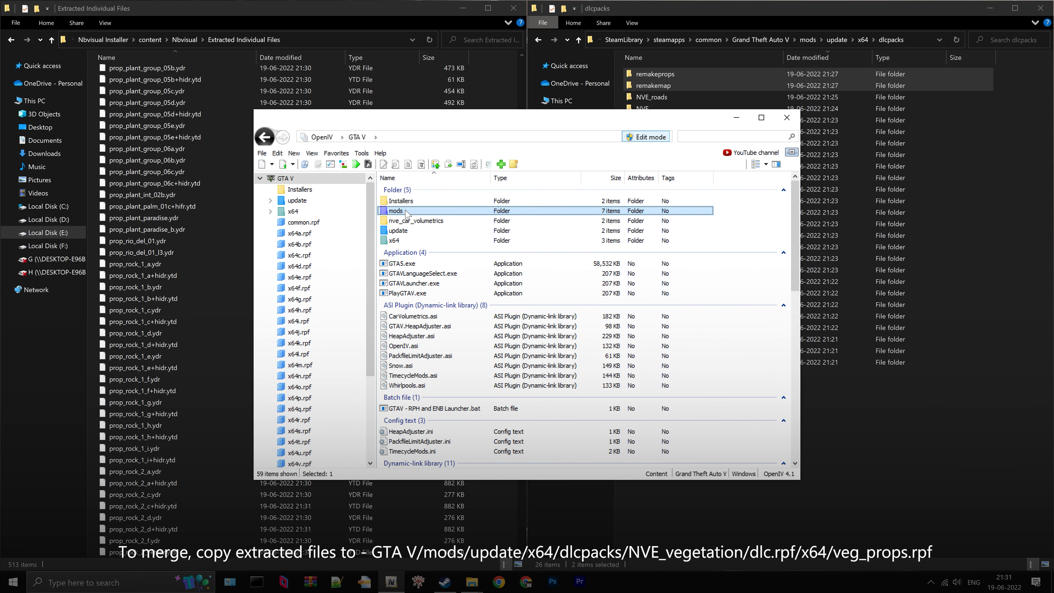
double_click(413, 202)
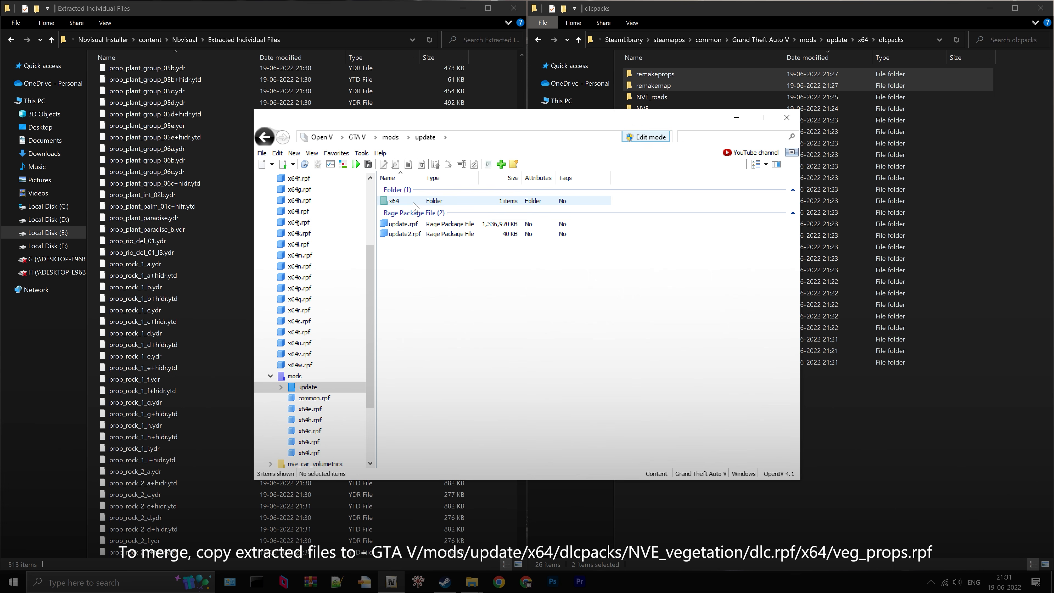
double_click(414, 203)
double_click(414, 203)
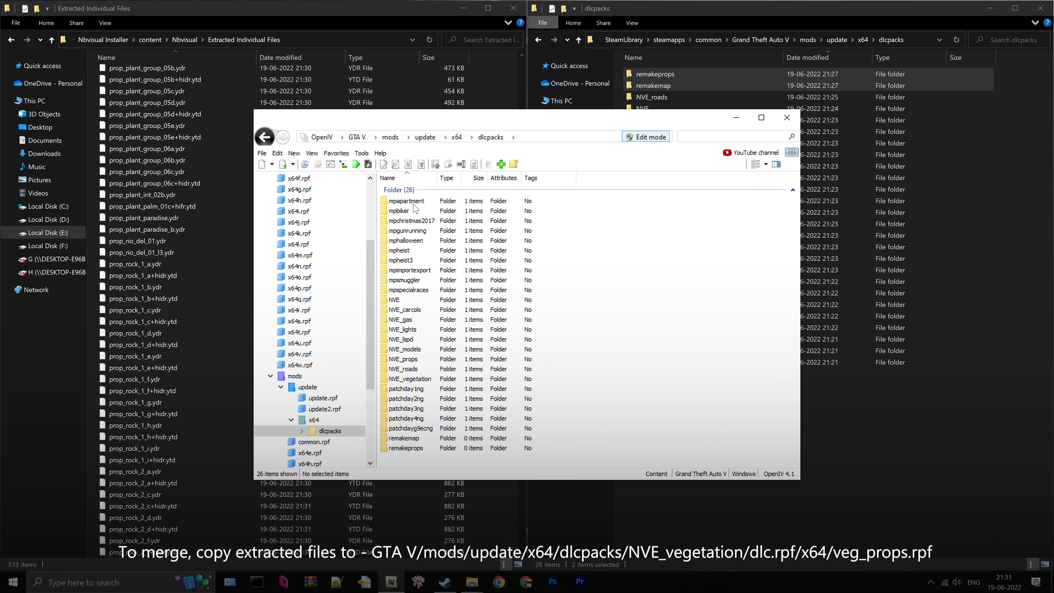
left_click(437, 379)
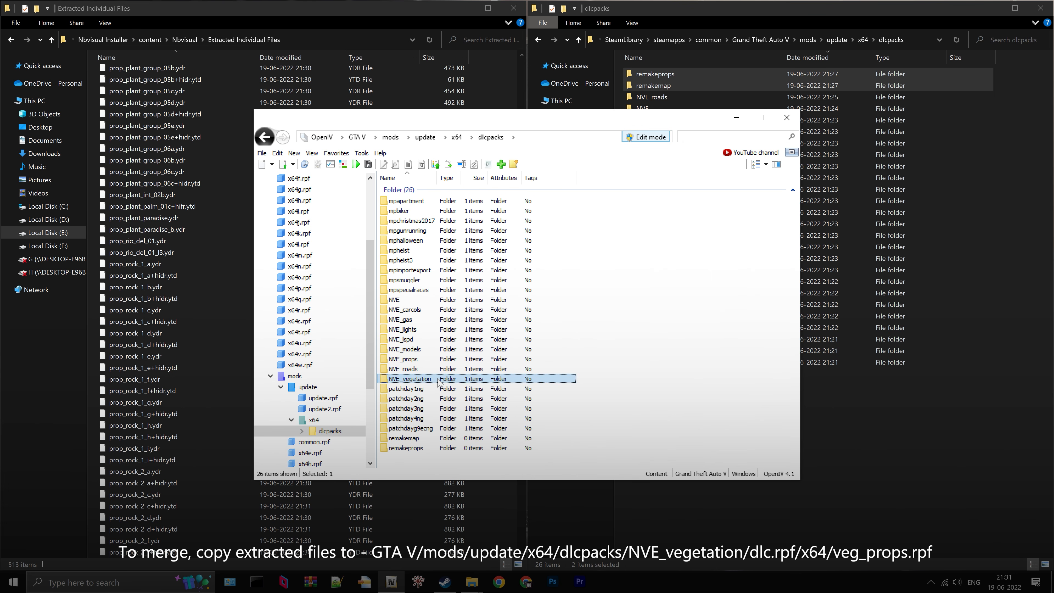
double_click(435, 380)
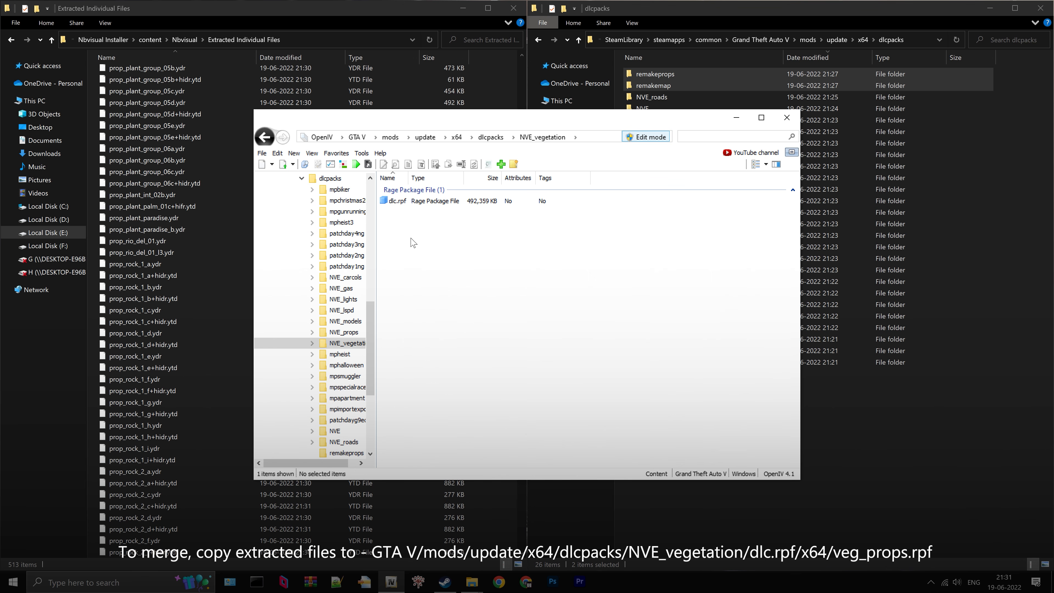
double_click(408, 201)
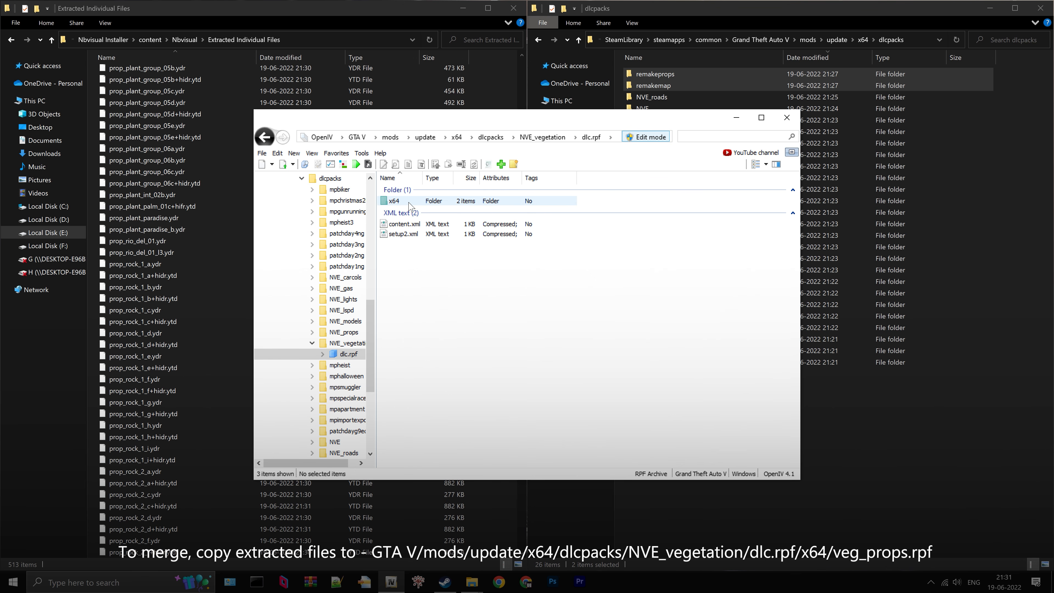
double_click(409, 202)
left_click(426, 212)
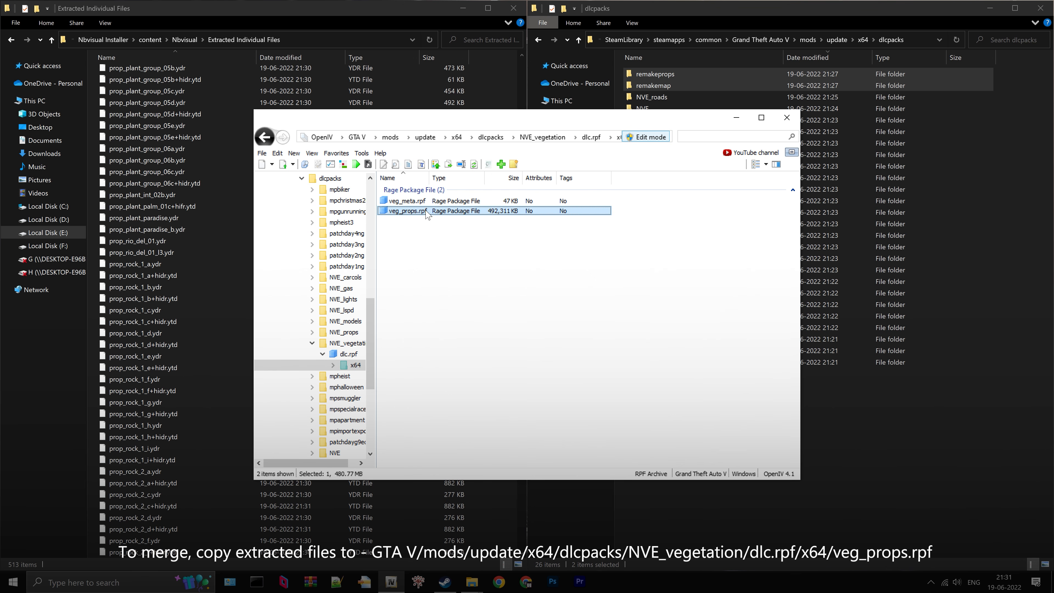
double_click(426, 211)
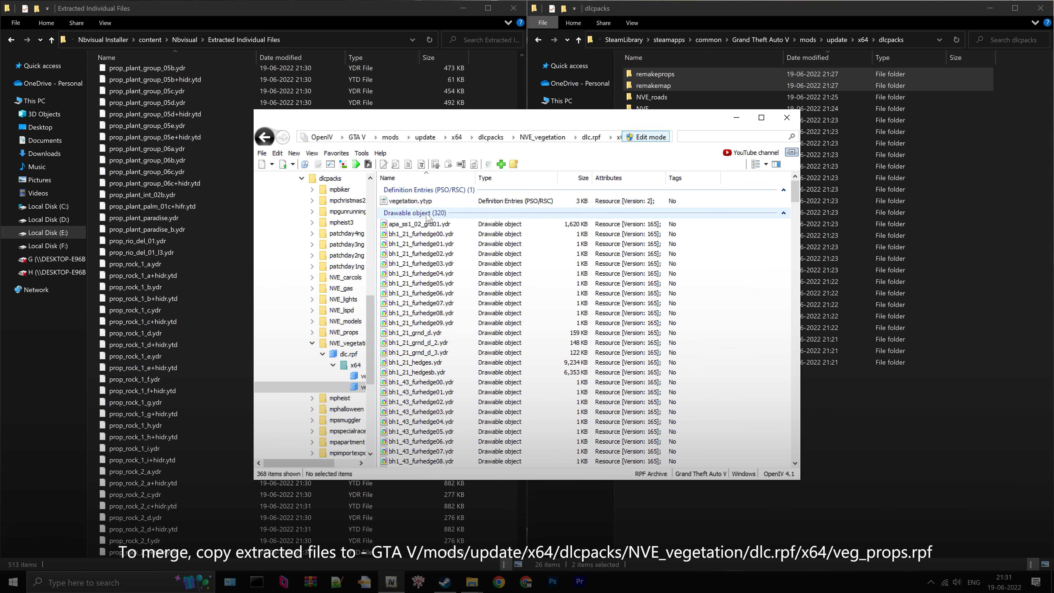
- Copy every file from the Extracted Individual Files folder into NVE_vegetation's veg_props.rpf archive
left_click(150, 148)
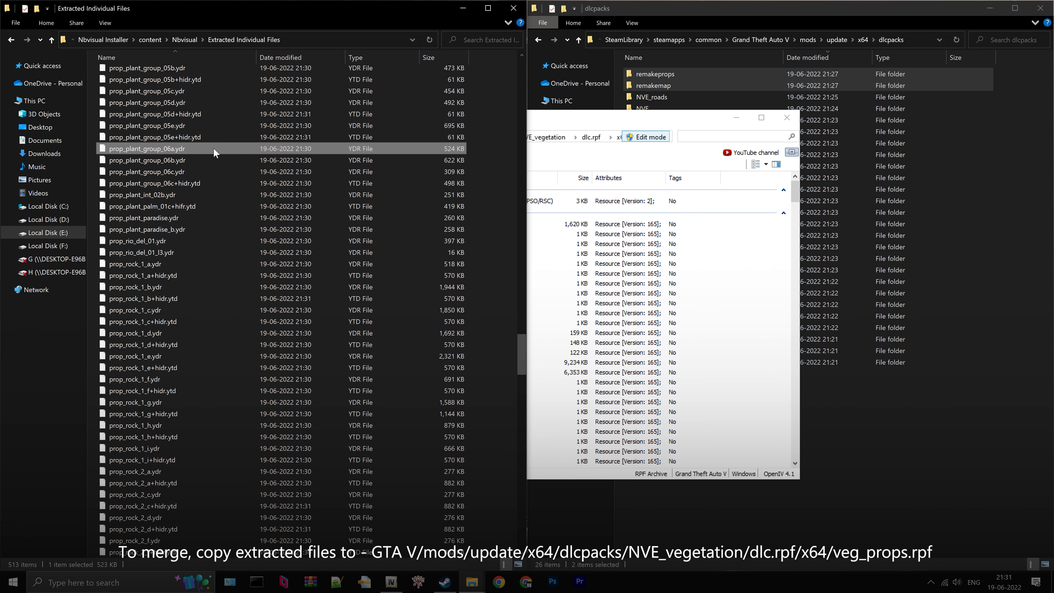
key("ctrl+a")
left_click_drag(212, 148, 573, 268)
left_click_drag(752, 328, 756, 331)
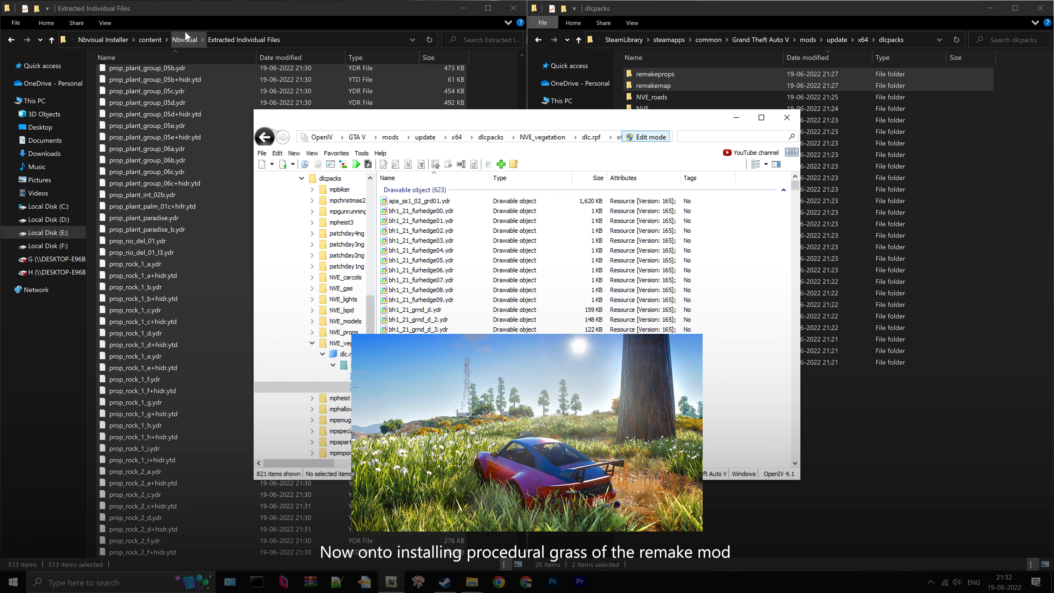
- In the 3. NBVisual's GTA V Remake (November) folder, rename nb vegetation procedural.oiv to nb vegetation procedural.zip
left_click(184, 39)
left_click(280, 39)
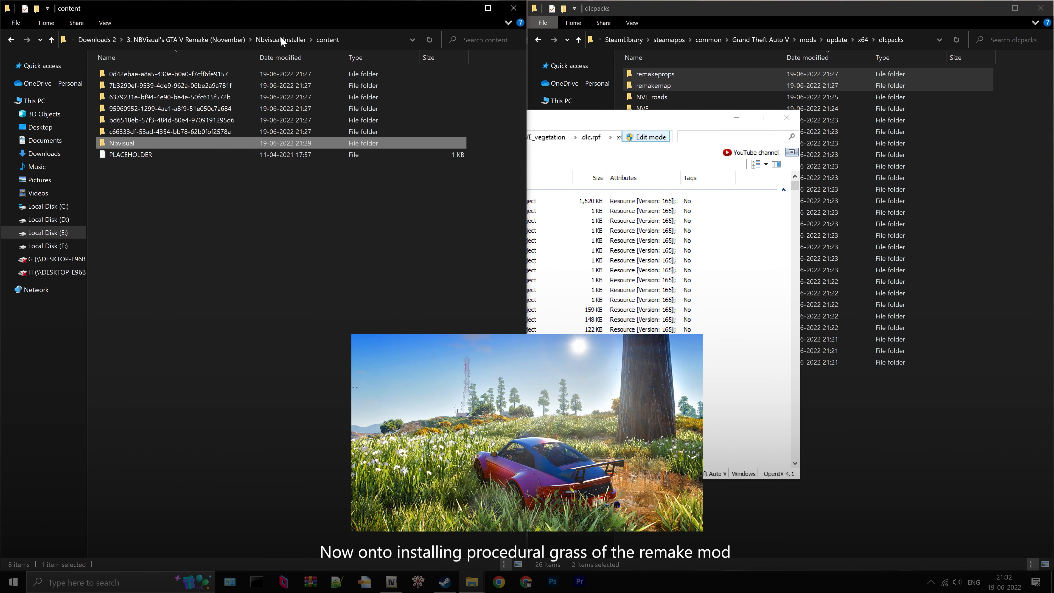
left_click(275, 37)
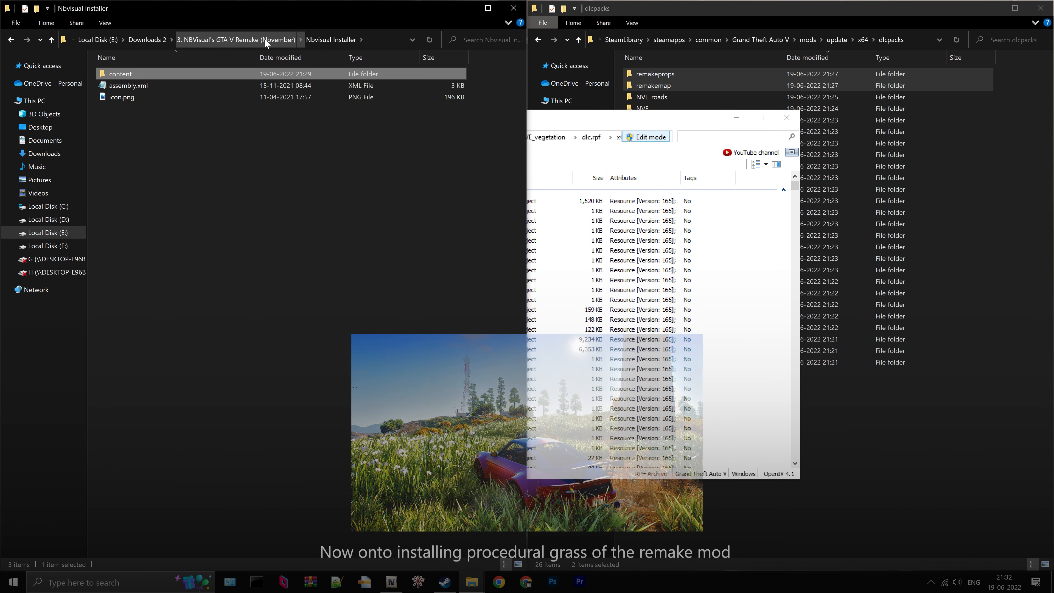
left_click(244, 38)
left_click(178, 86)
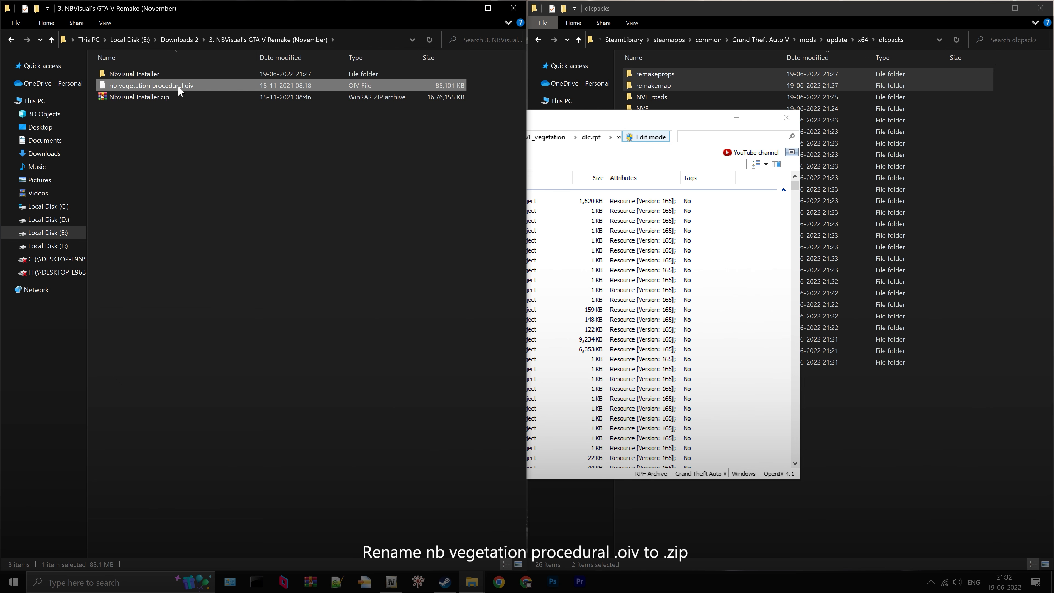
key("F2")
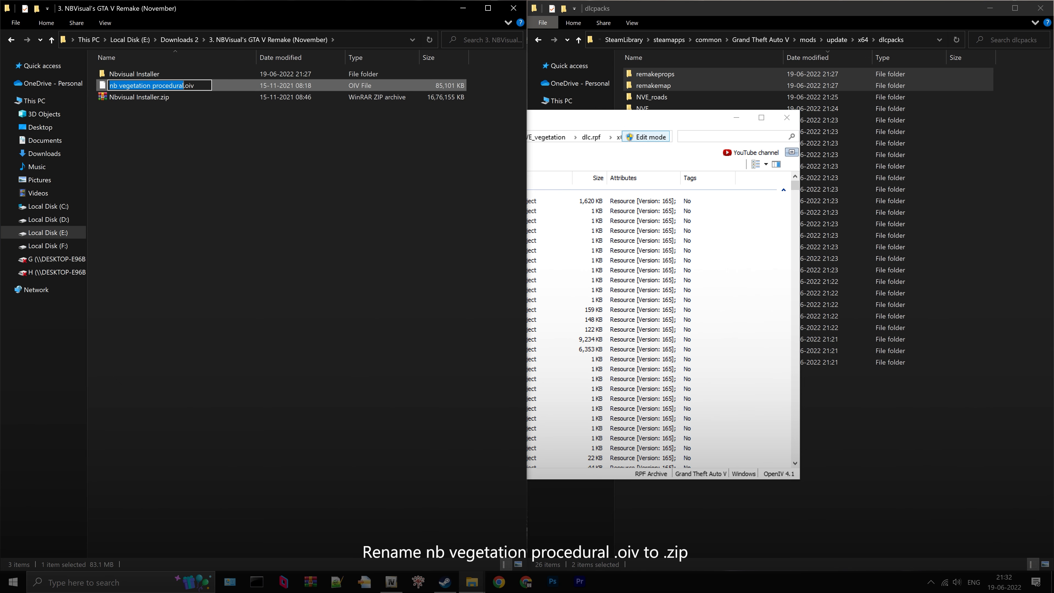
left_click_drag(185, 86, 189, 86)
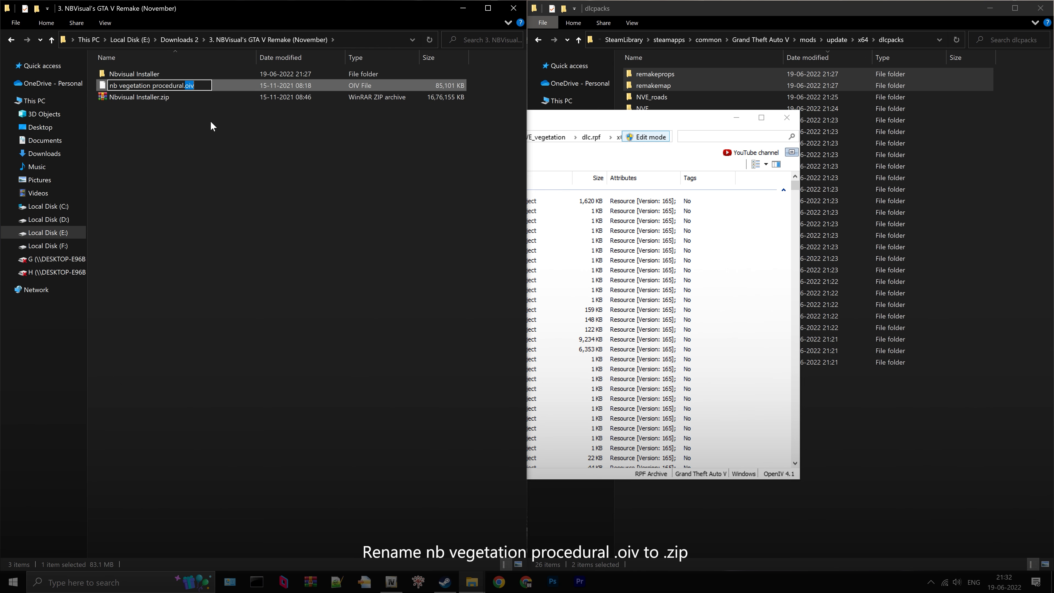
type("zip")
key("Return")
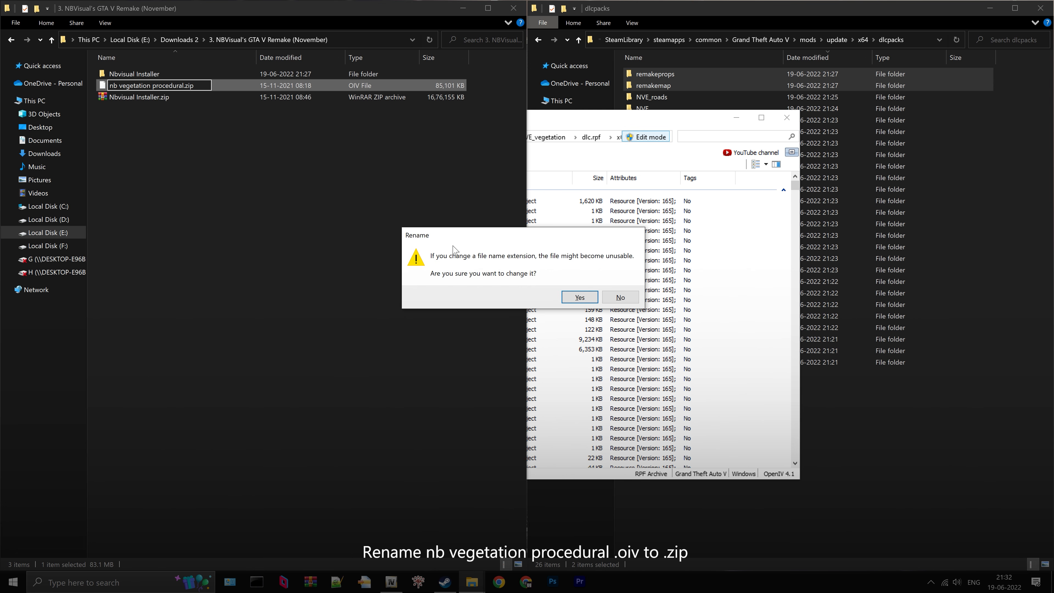
left_click(591, 301)
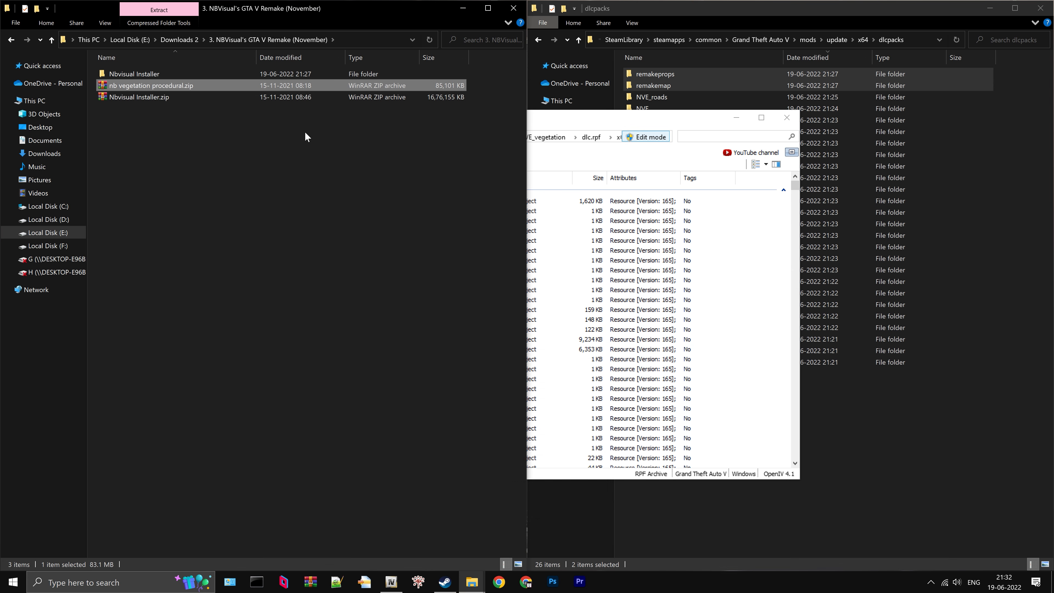
- Extract nb vegetation procedural.zip into a folder of the same name and open that folder
right_click(192, 85)
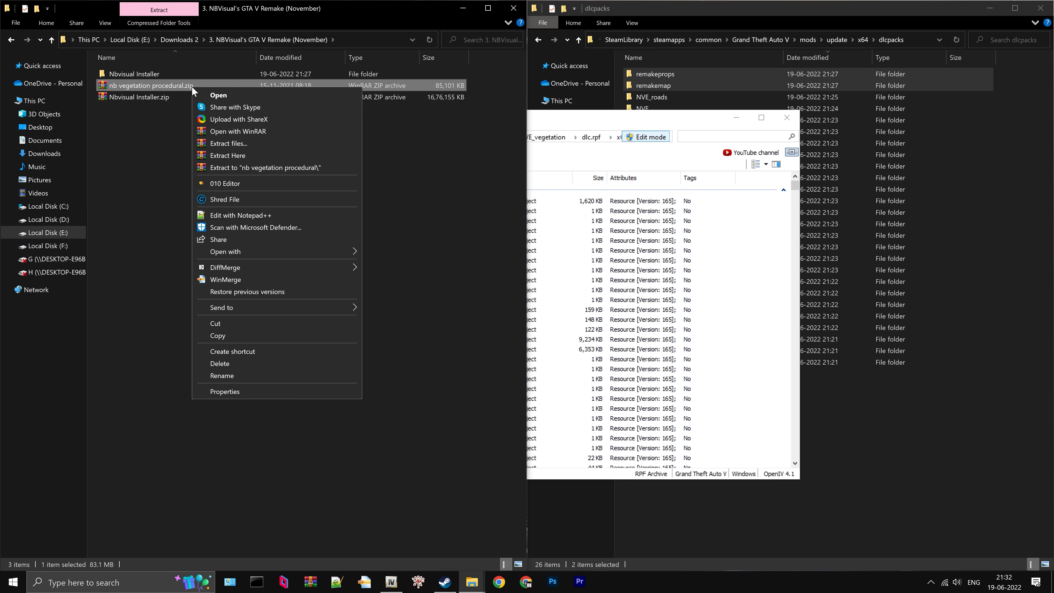
left_click(253, 167)
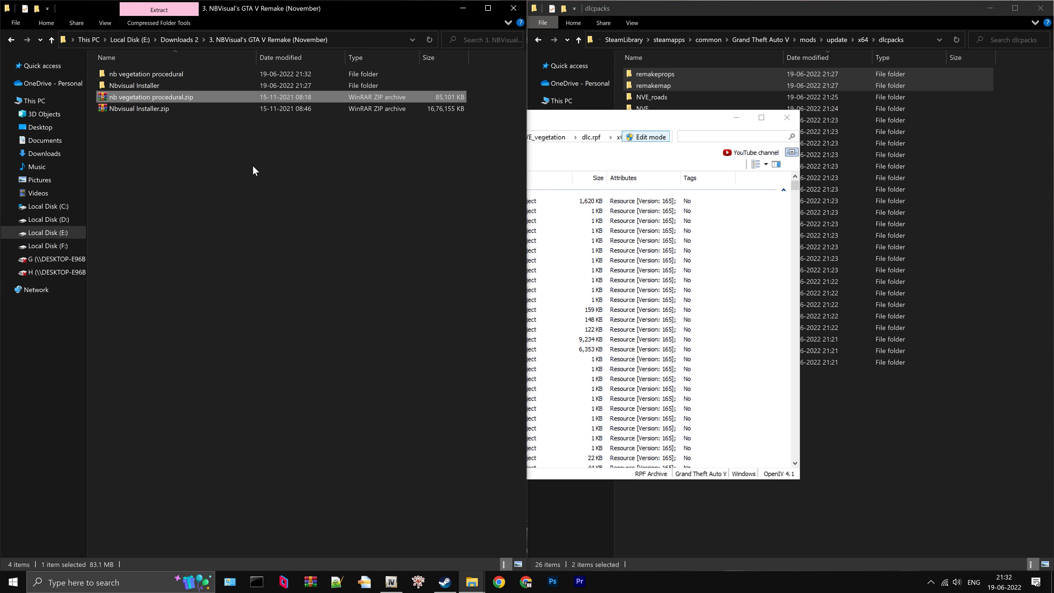
double_click(167, 74)
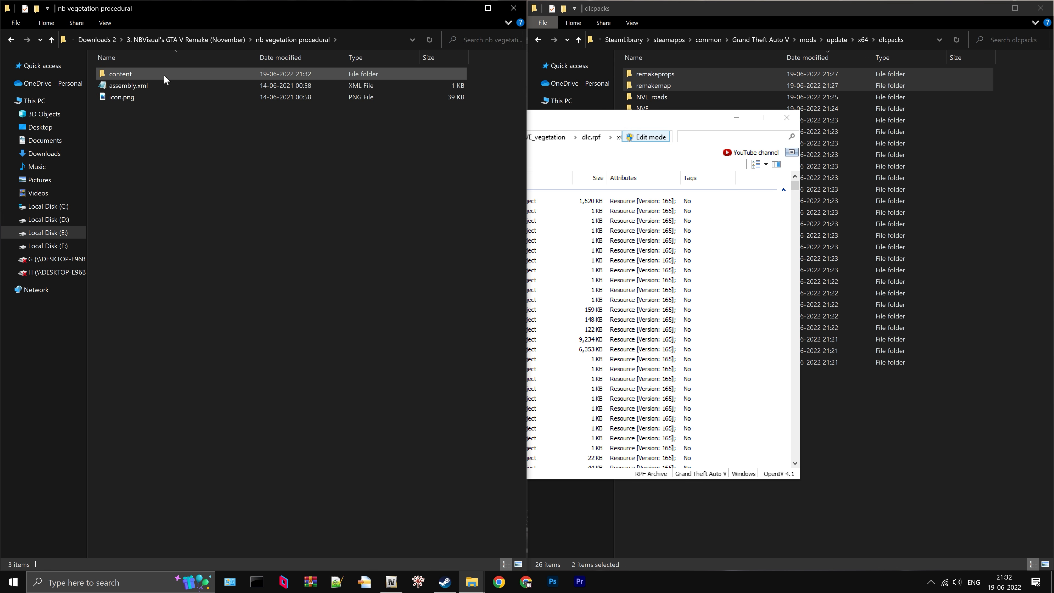
- View assembly.xml in Internet Explorer and look up the source folder listed for v_proc1.rpf
right_click(146, 85)
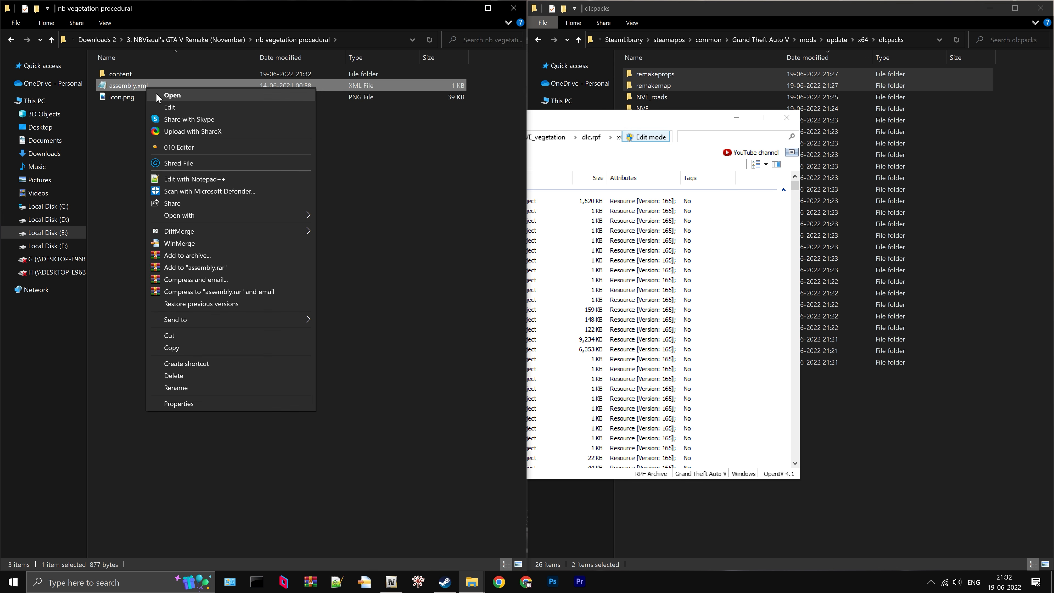
mouse_move(269, 220)
left_click(349, 217)
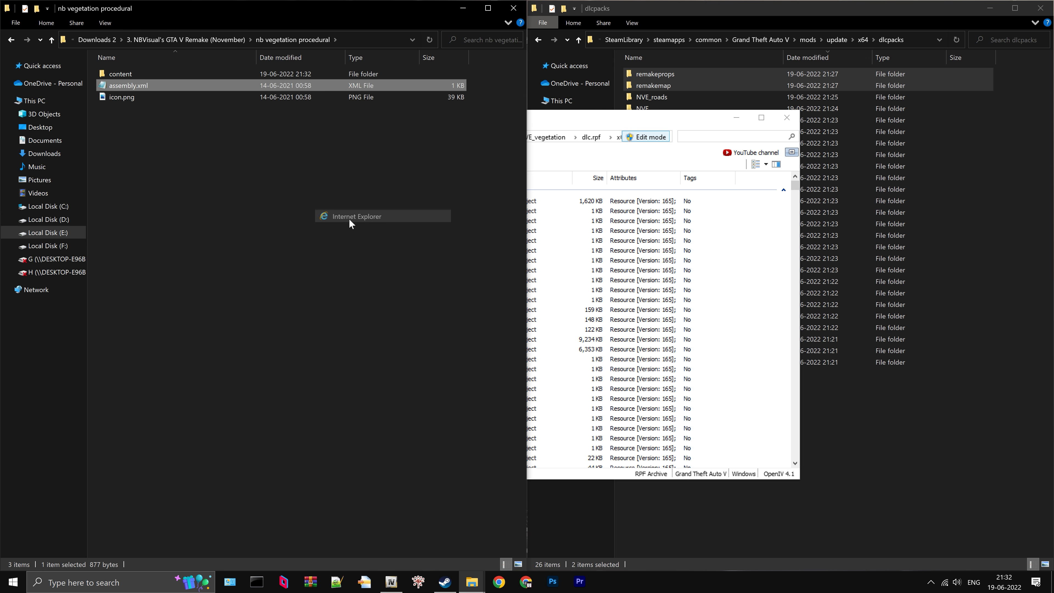
left_click_drag(452, 359, 414, 359)
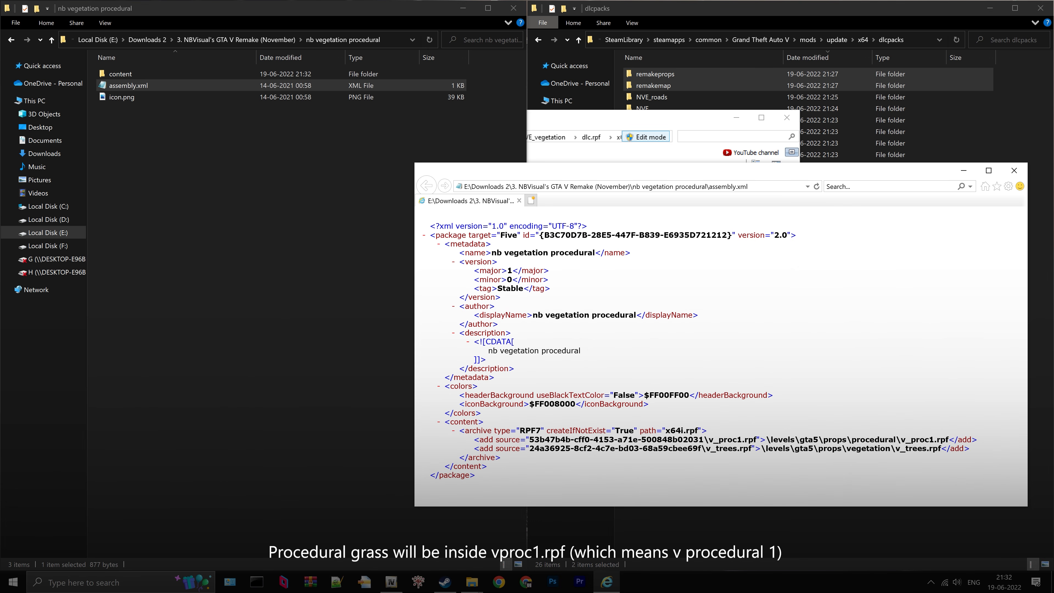
left_click_drag(901, 440, 950, 439)
left_click_drag(530, 439, 709, 439)
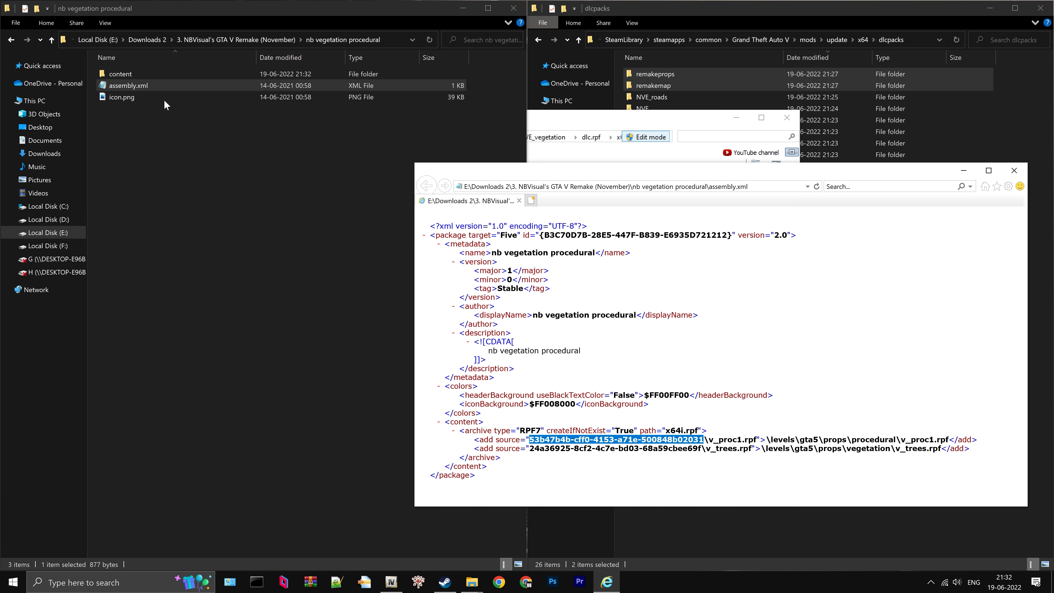
- Open content/53b47b4b-cff0-4153-a71e-500848b02031, check v_proc1.rpf against the assembly.xml entry, and close the XML view
double_click(134, 74)
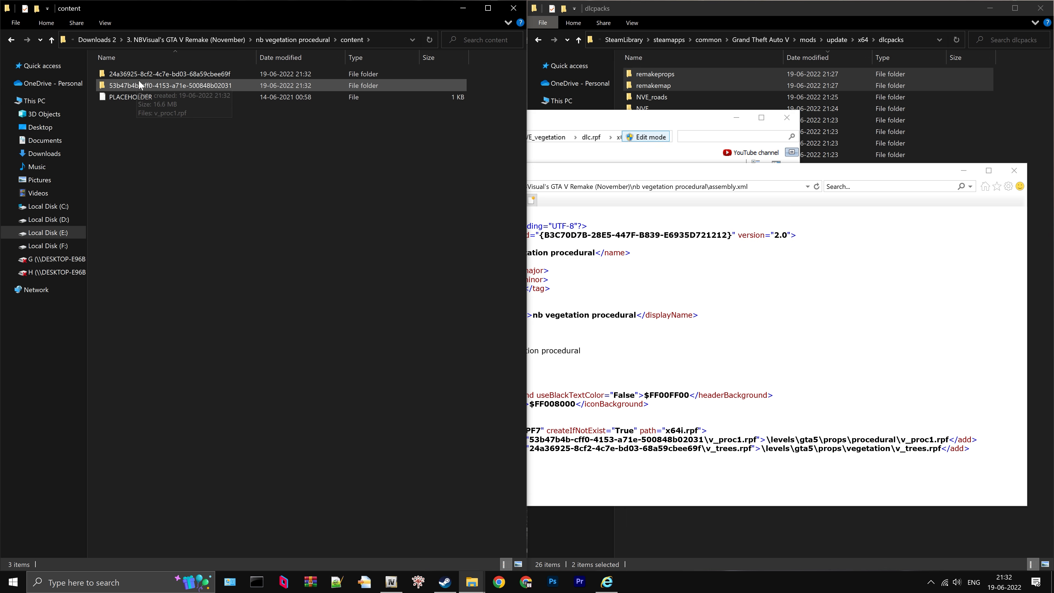
double_click(139, 81)
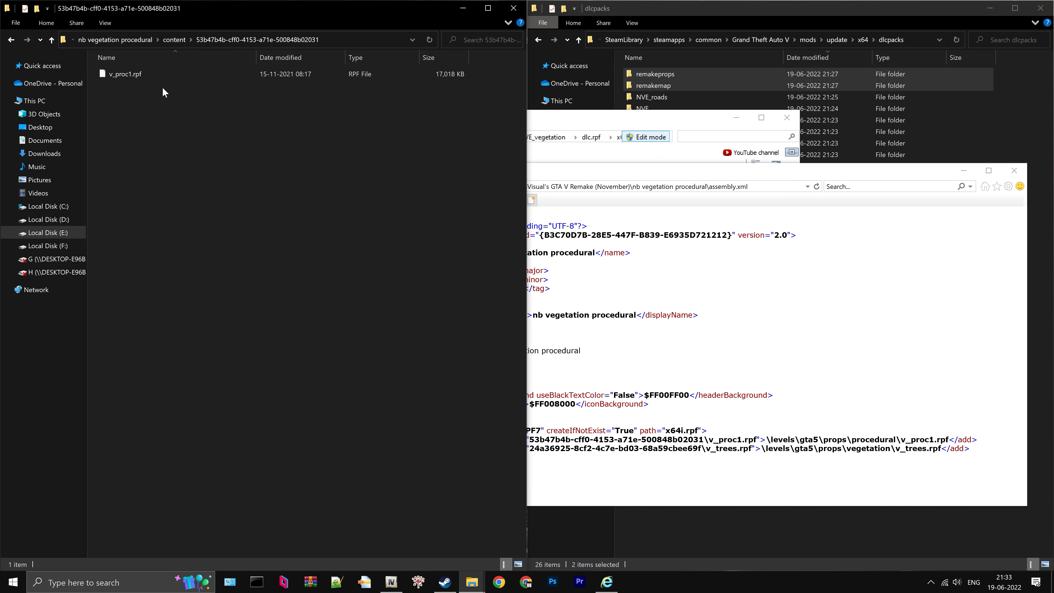
left_click(141, 76)
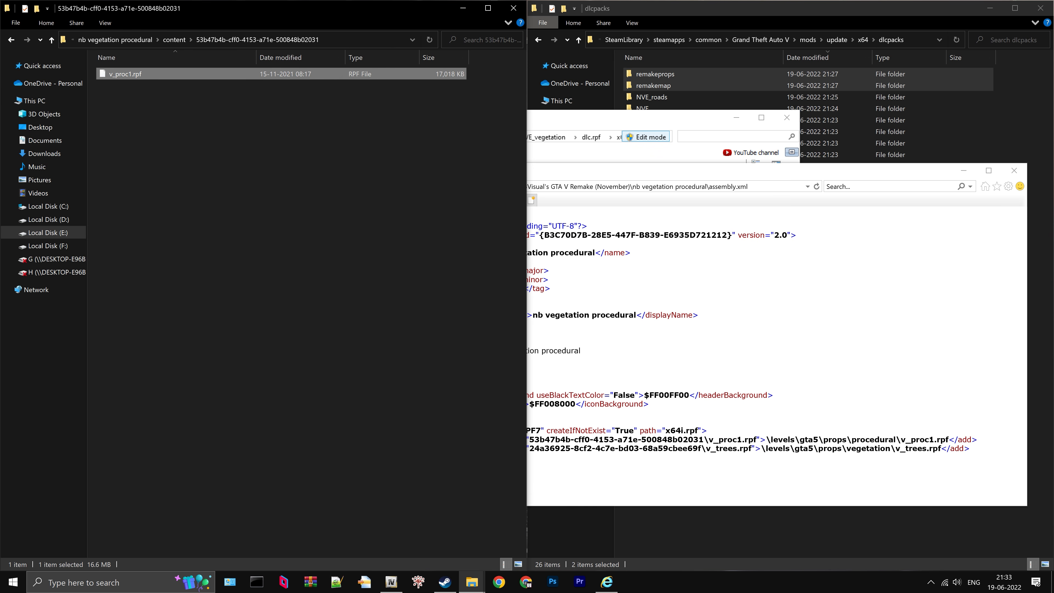
left_click_drag(901, 440, 949, 440)
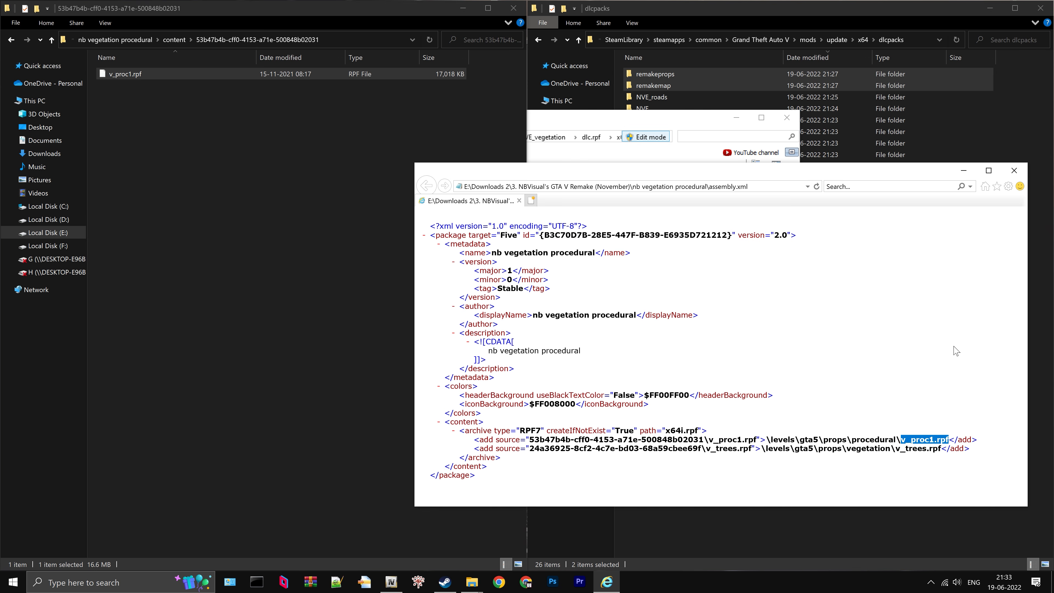
left_click(1014, 170)
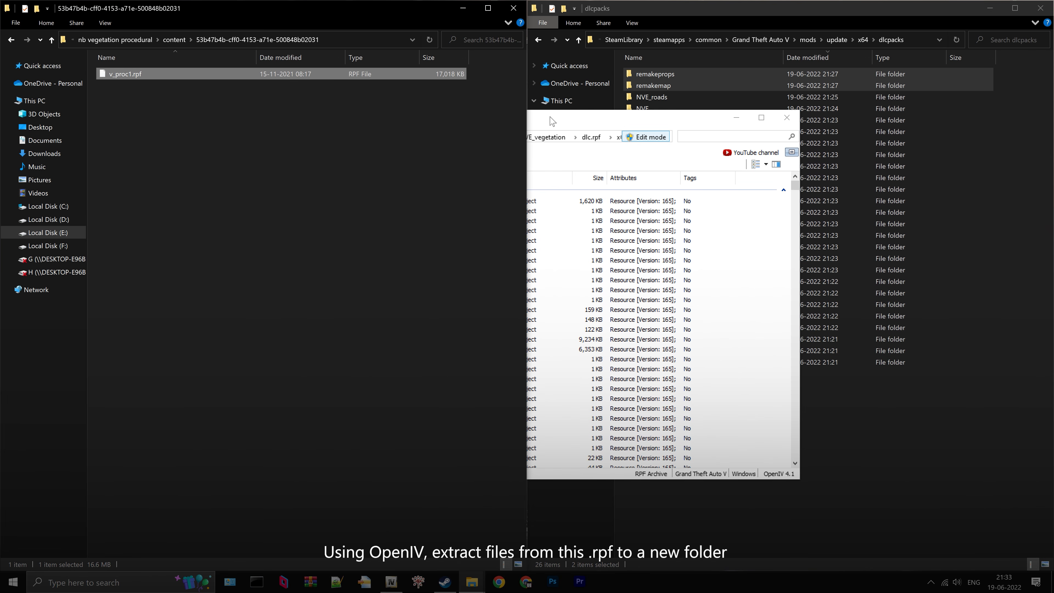
- Open v_proc1.rpf in OpenIV from the nb vegetation procedural package, using the folder path copied from File Explorer
left_click(520, 123)
left_click(261, 154)
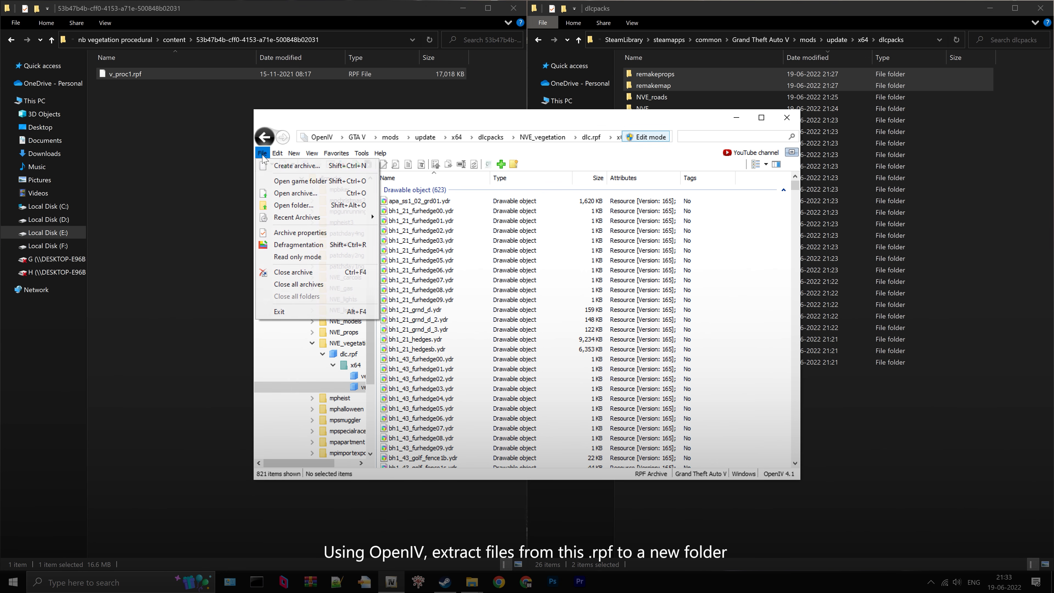
left_click(295, 193)
left_click(330, 41)
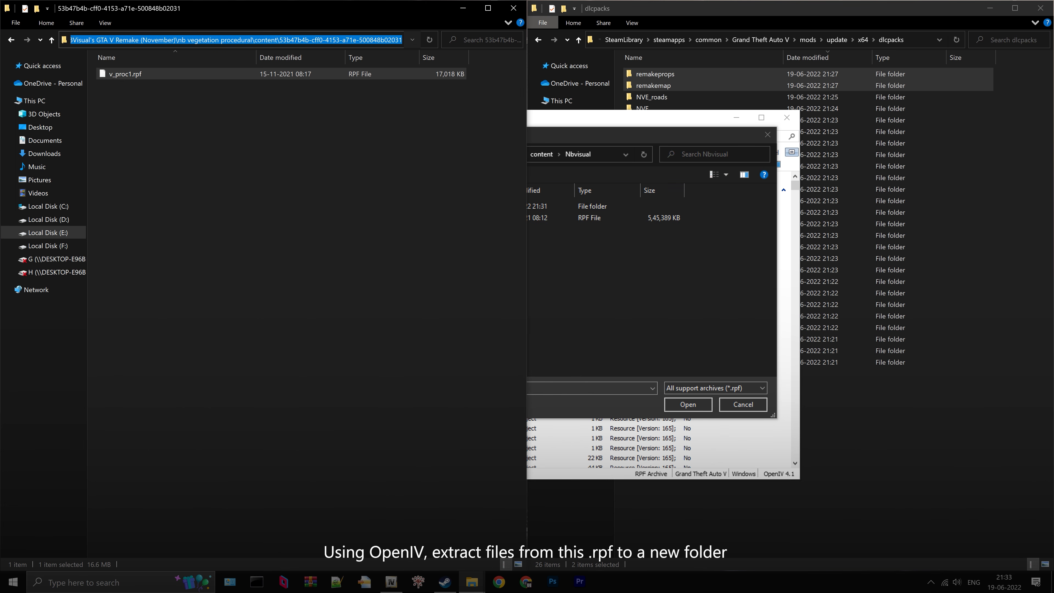
right_click(337, 42)
left_click(356, 69)
left_click(599, 152)
right_click(592, 155)
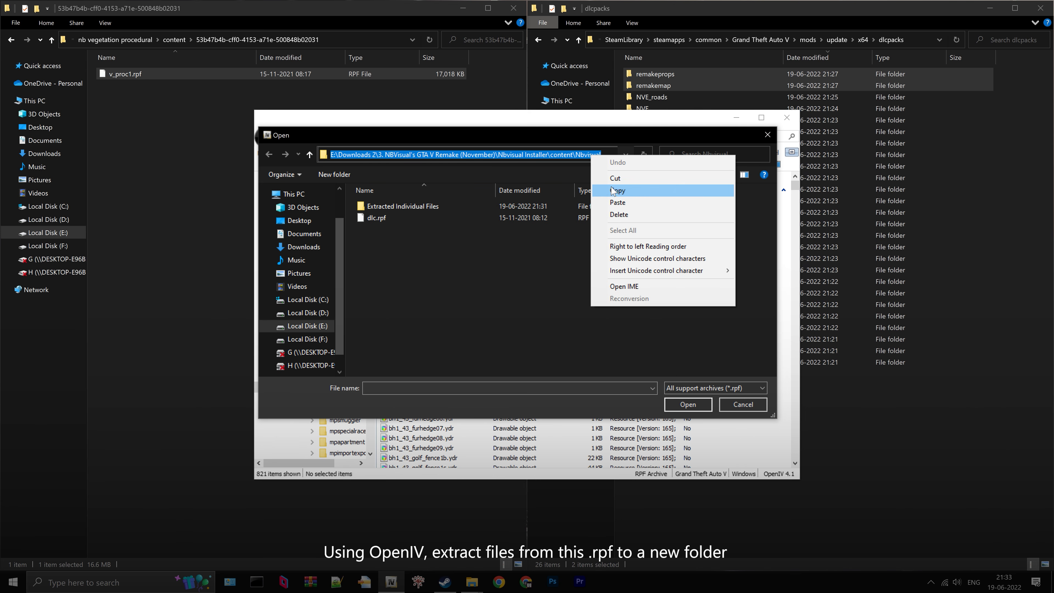
left_click(617, 202)
left_click(641, 155)
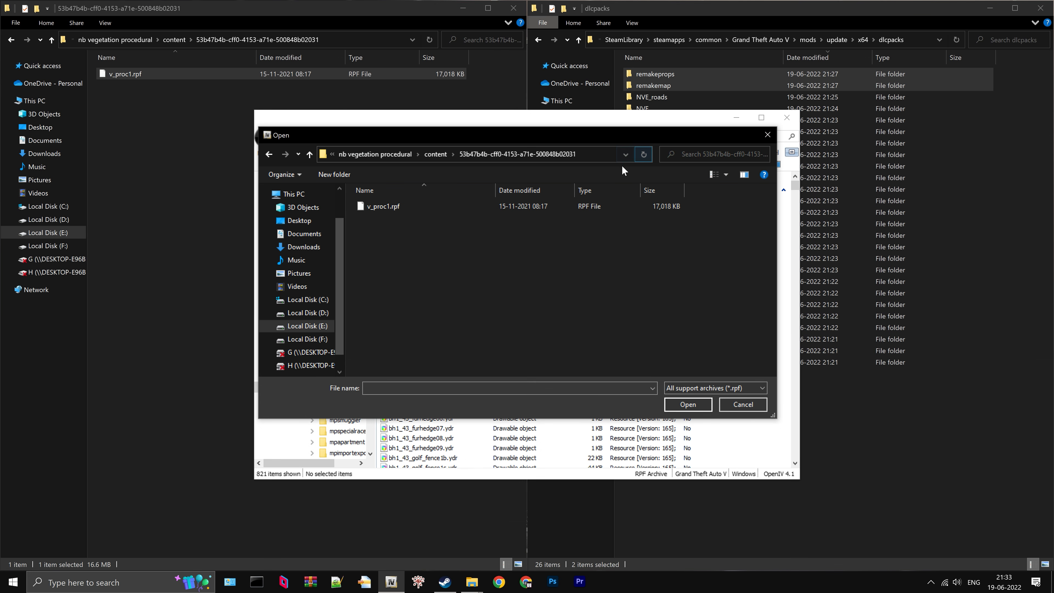
left_click(397, 207)
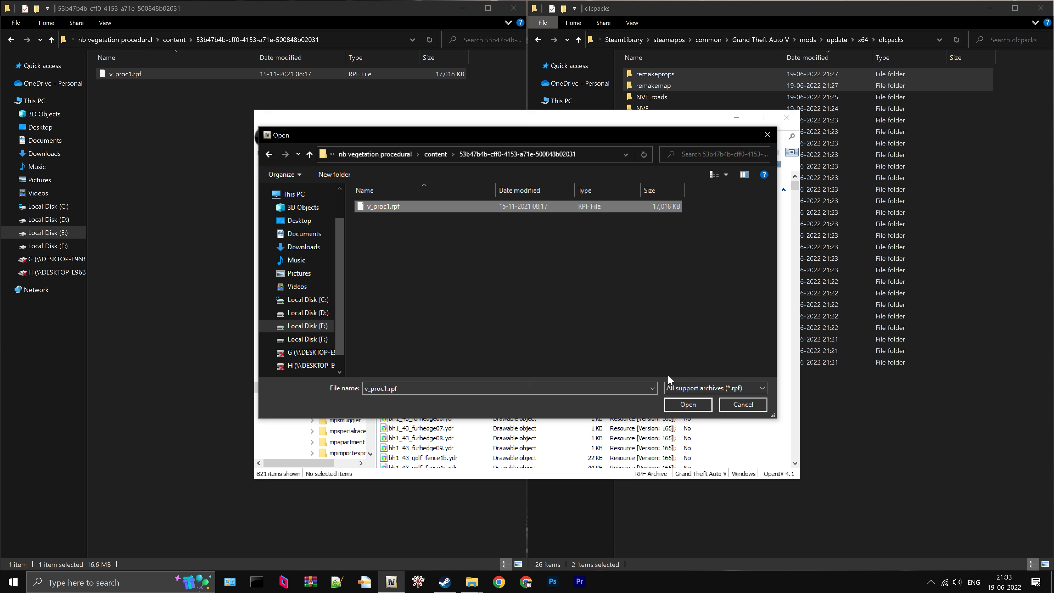
left_click(687, 404)
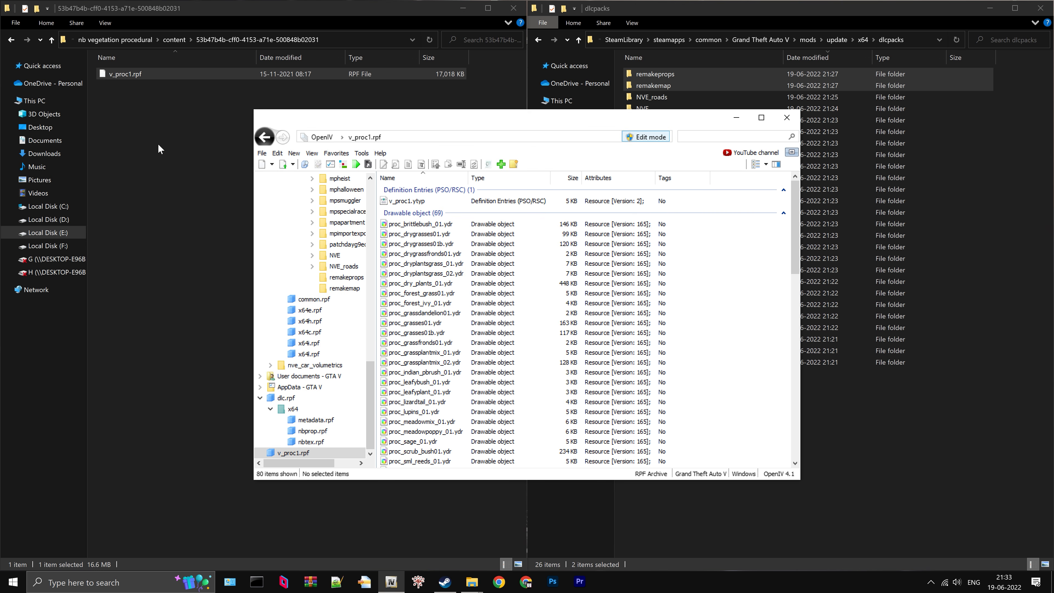
- Create a folder named Extracted Individual Files beside v_proc1.rpf in File Explorer and open it
right_click(158, 144)
mouse_move(224, 289)
left_click(310, 290)
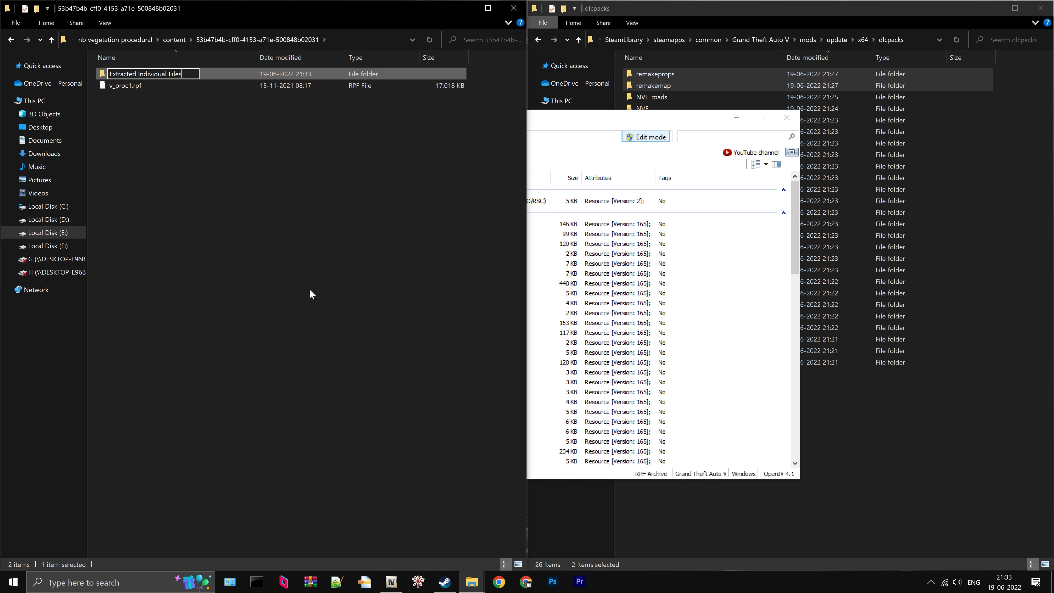
type("Extracted Individual Files")
key("Return")
double_click(185, 74)
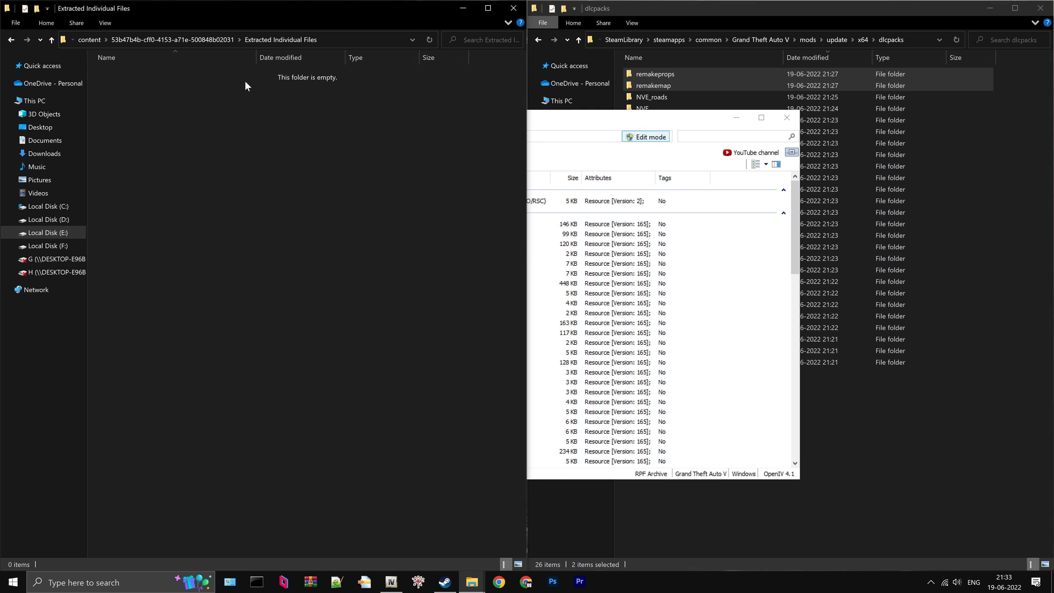
- Extract all files of v_proc1.rpf from OpenIV into the empty Extracted Individual Files folder
left_click(552, 121)
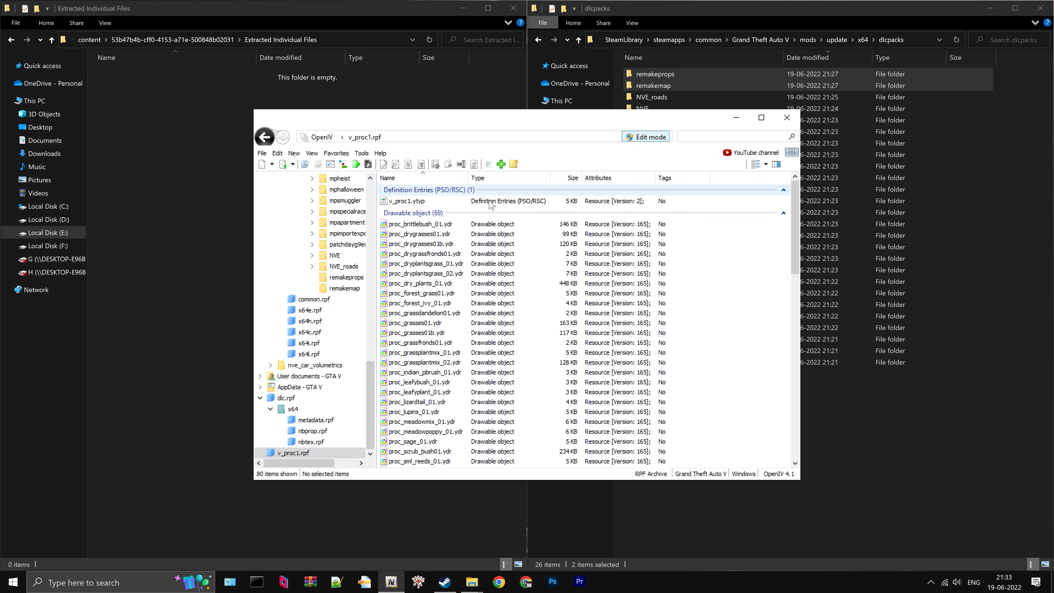
left_click(429, 274)
key("ctrl+a")
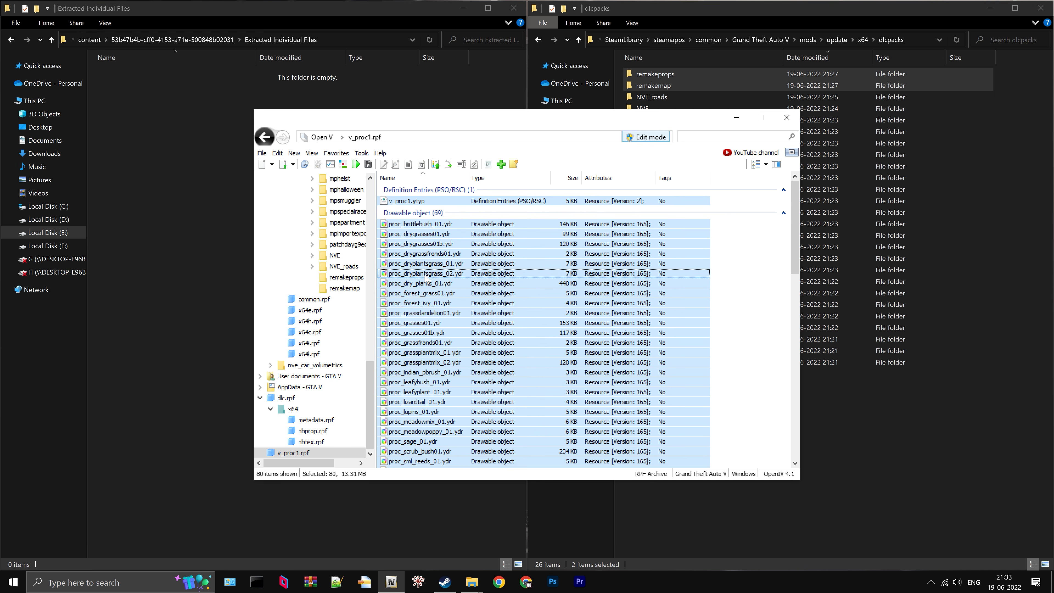
left_click_drag(428, 277, 184, 164)
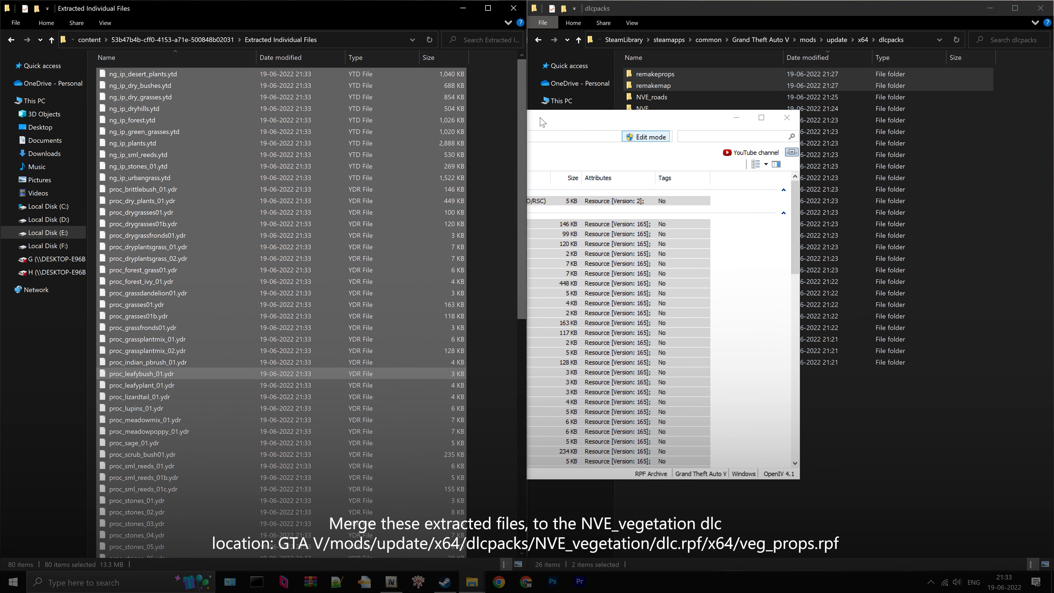
- Close all the separately opened archives in OpenIV, including dlc.rpf and v_proc1.rpf
left_click(541, 122)
left_click(263, 154)
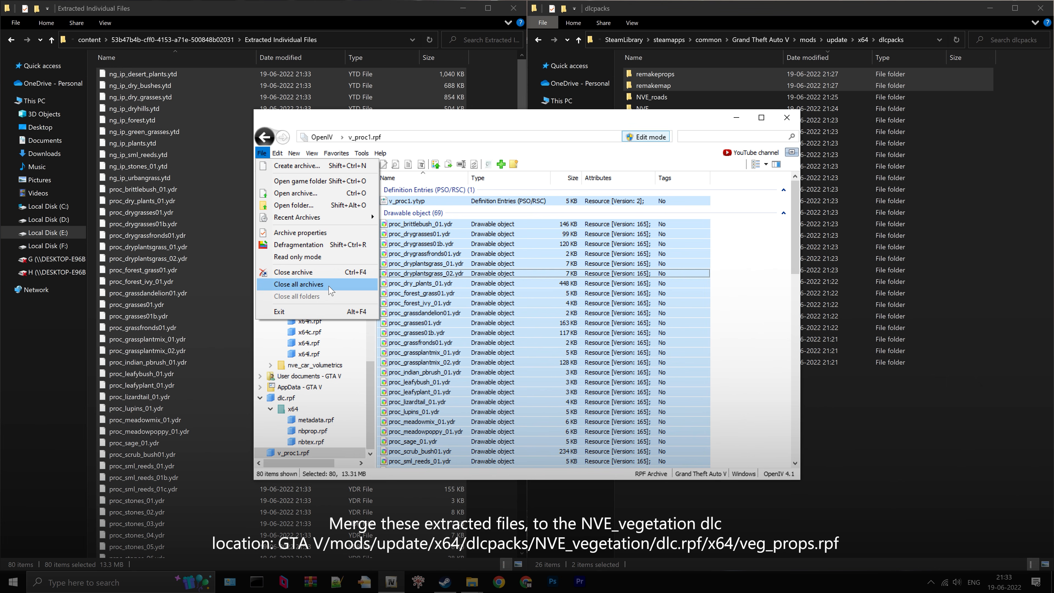
left_click(299, 284)
- Open veg_props.rpf in OpenIV at mods/update/x64/dlcpacks/NVE_vegetation/dlc.rpf/x64
left_click(408, 213)
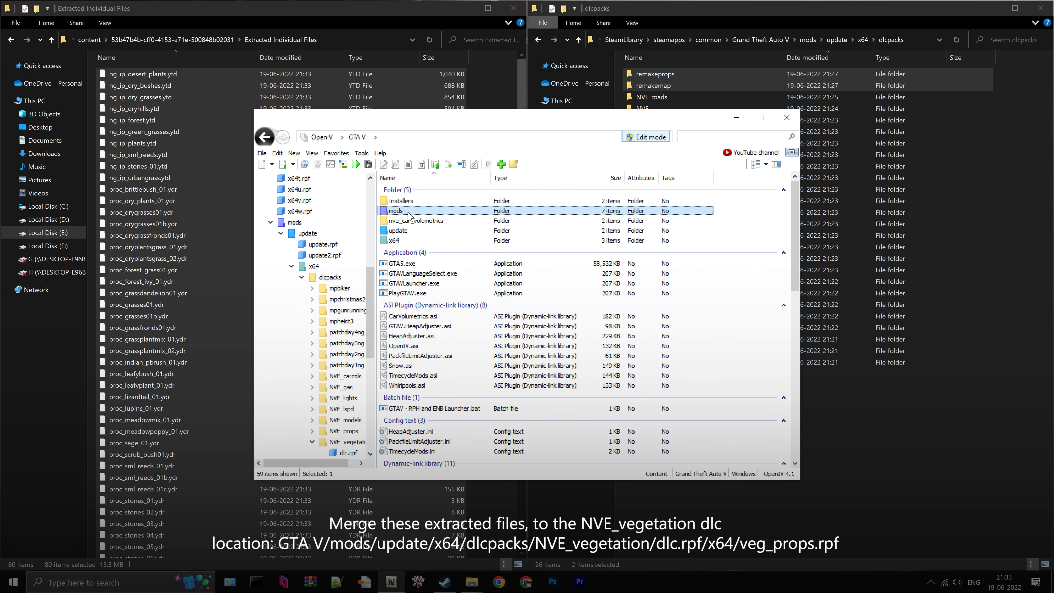
double_click(405, 212)
double_click(406, 202)
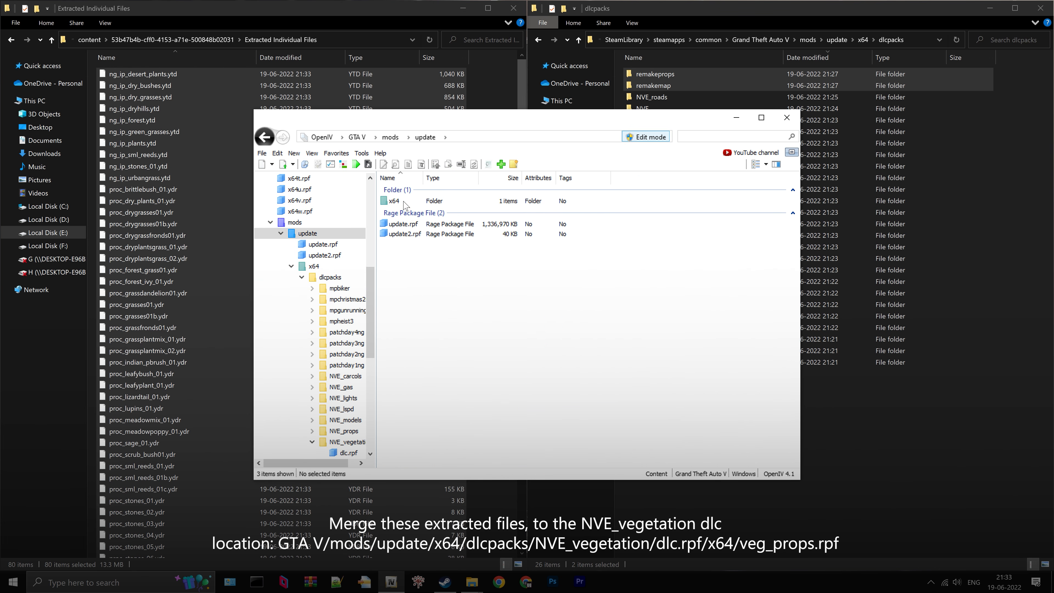
double_click(406, 202)
double_click(400, 201)
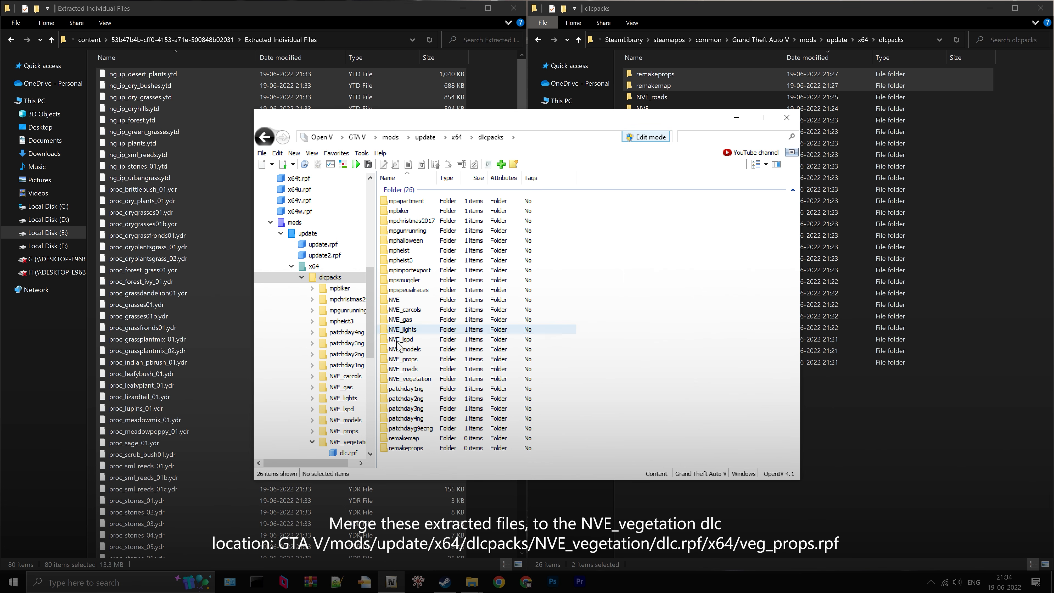
left_click(424, 379)
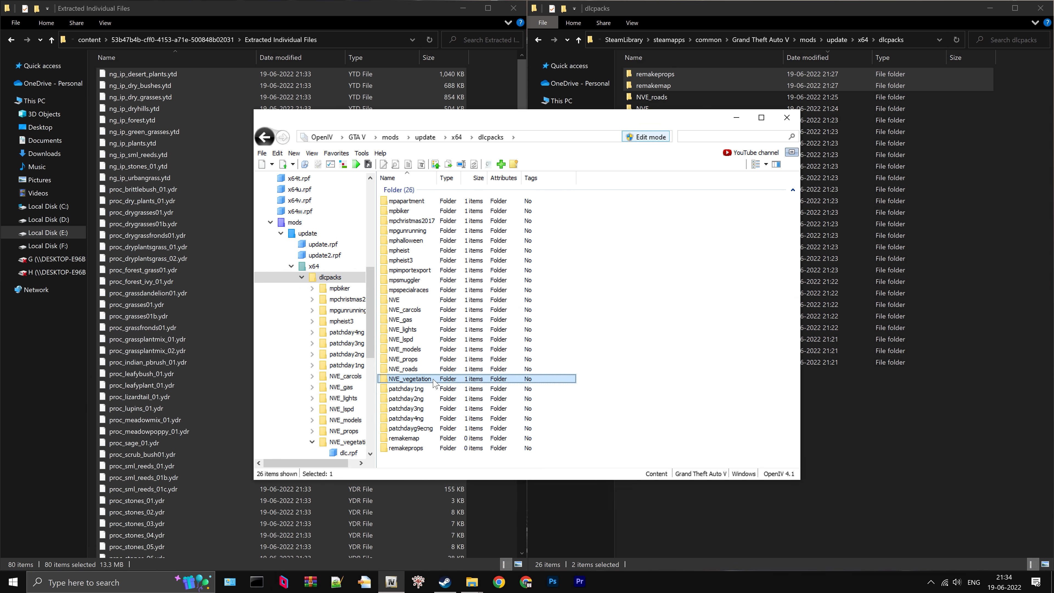
double_click(434, 379)
double_click(397, 201)
double_click(409, 203)
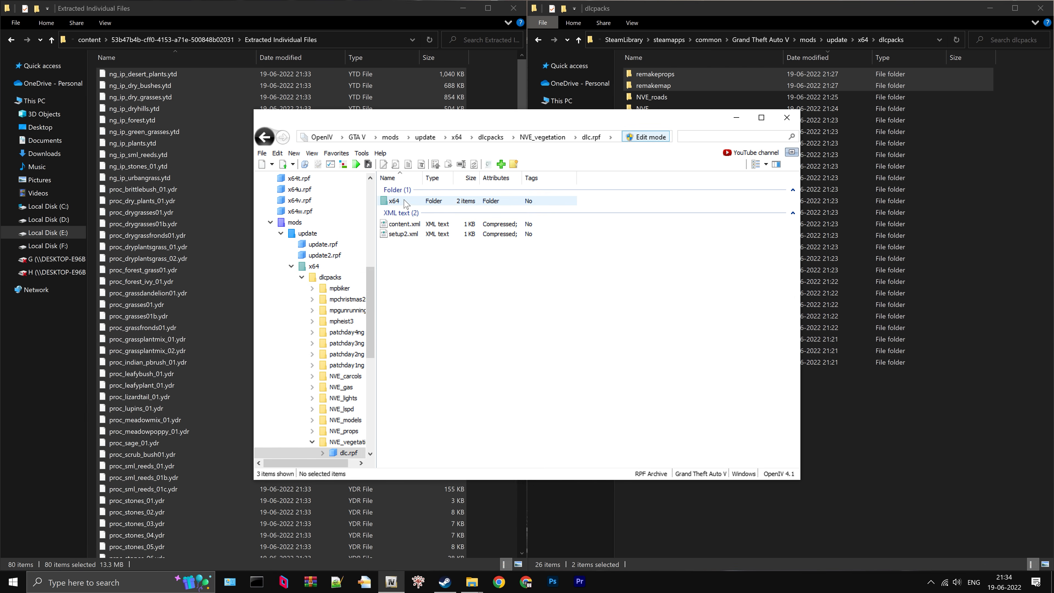
left_click(410, 214)
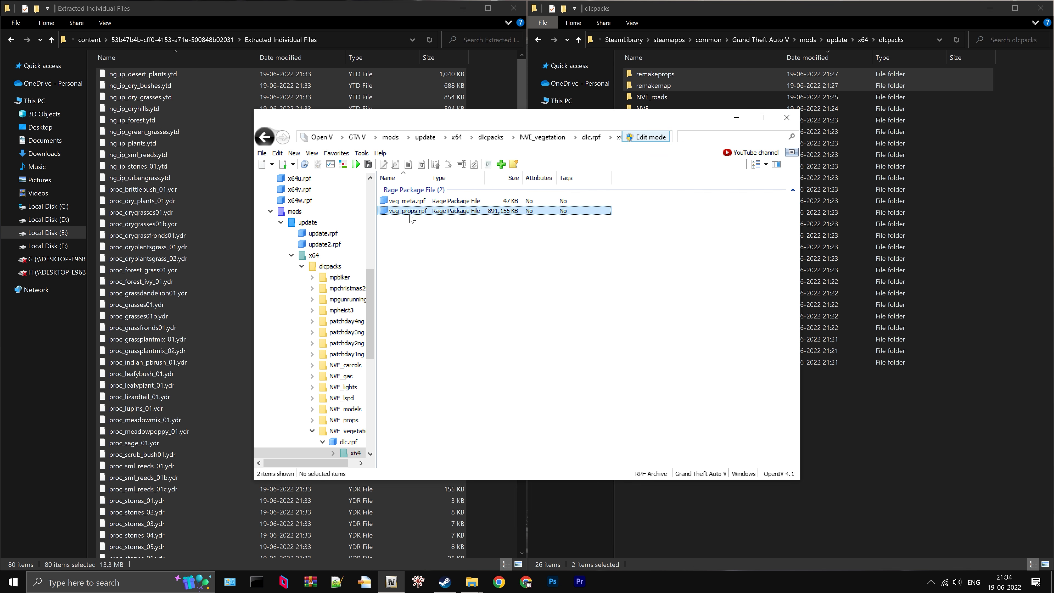
double_click(410, 211)
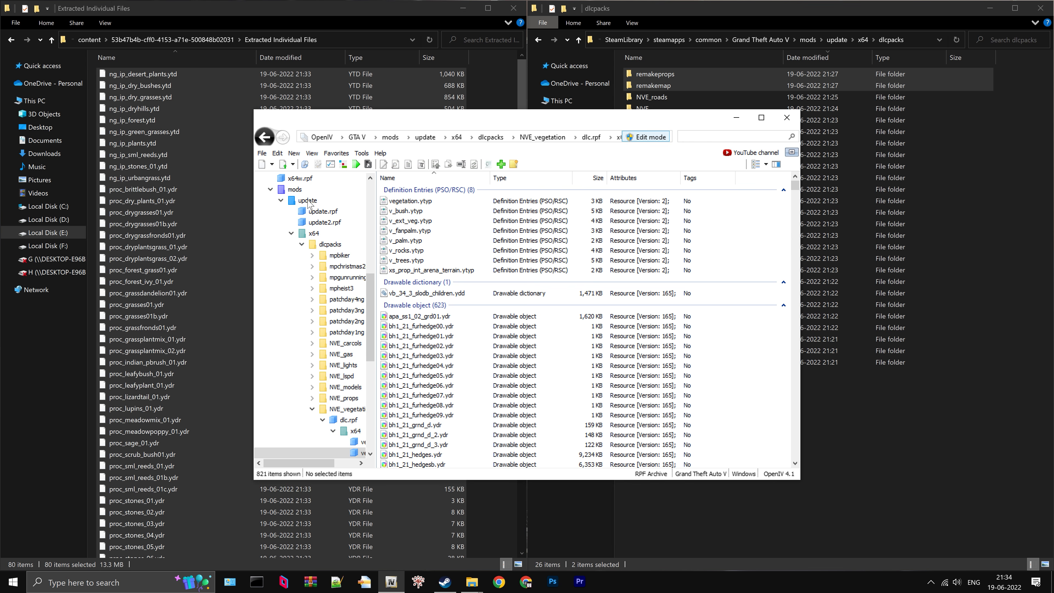
- Add all files from the Extracted Individual Files folder to veg_props.rpf, and return to the GTA V root folder
left_click_drag(146, 175, 480, 348)
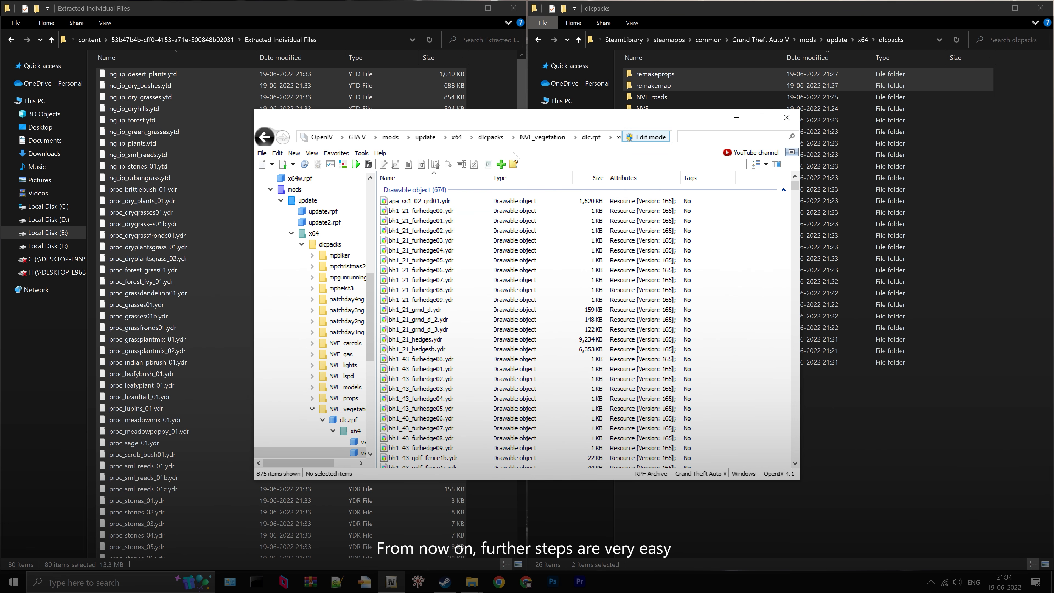
left_click(358, 137)
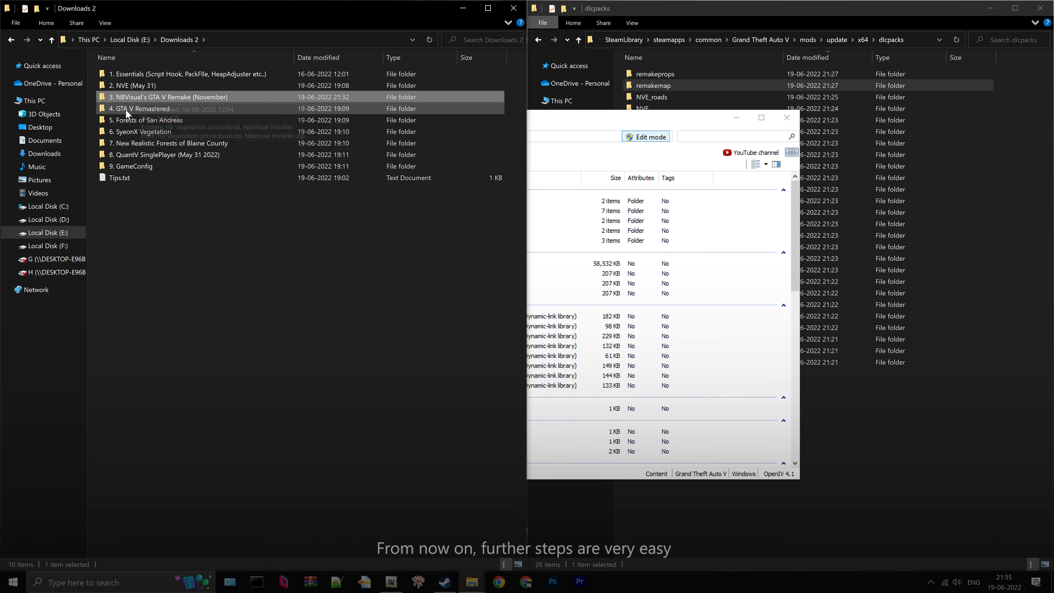
- Install GTA V Remastered Ultimate v3.3.1.oiv from the 4. GTA V Remastered folder into the mods folder, and close the package installer
double_click(170, 110)
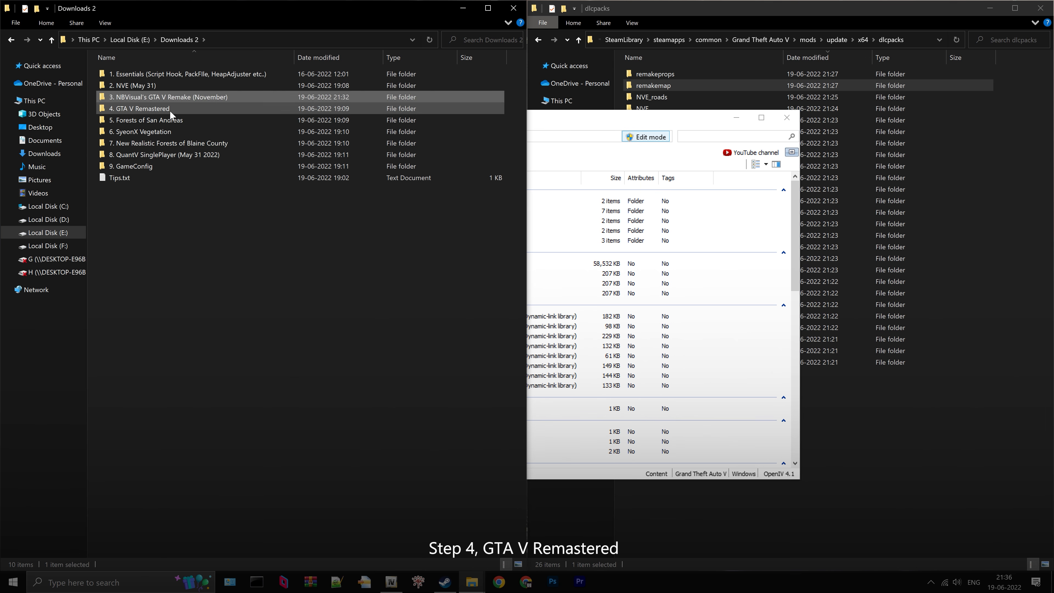
left_click(183, 73)
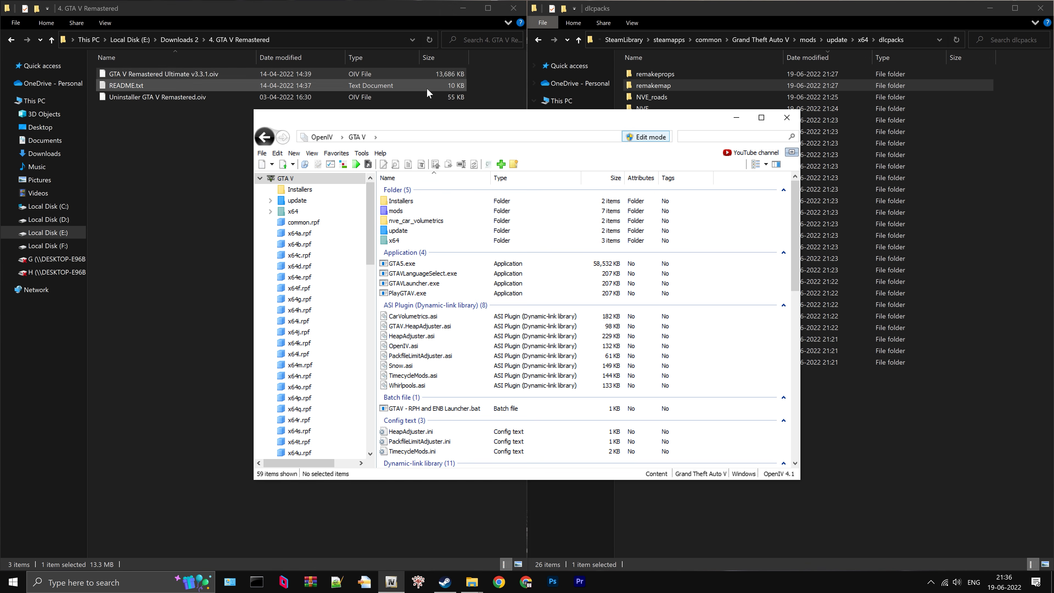
left_click_drag(206, 74, 368, 139)
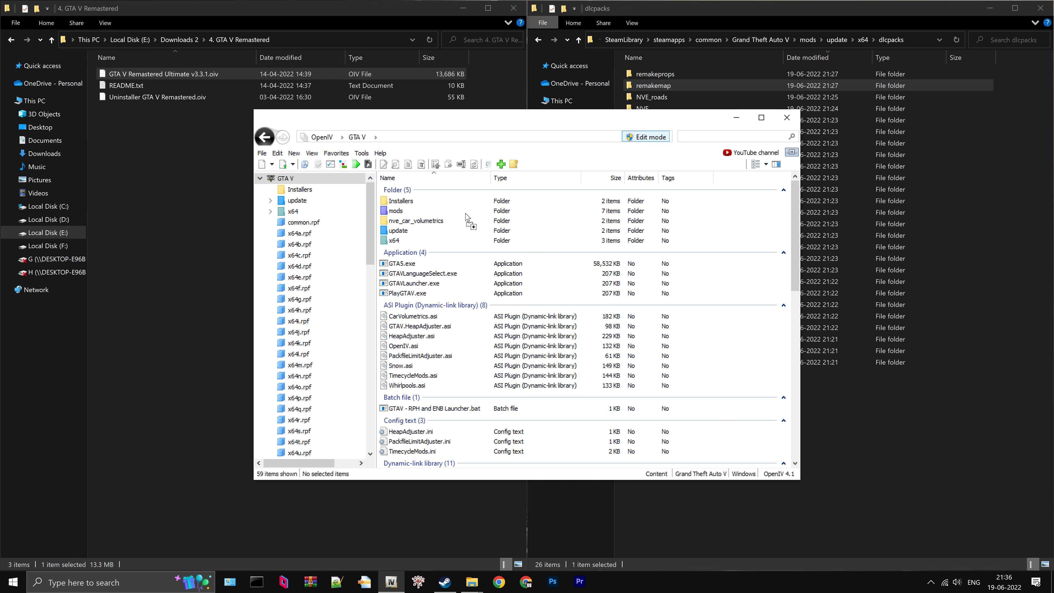
left_click_drag(485, 242, 484, 241)
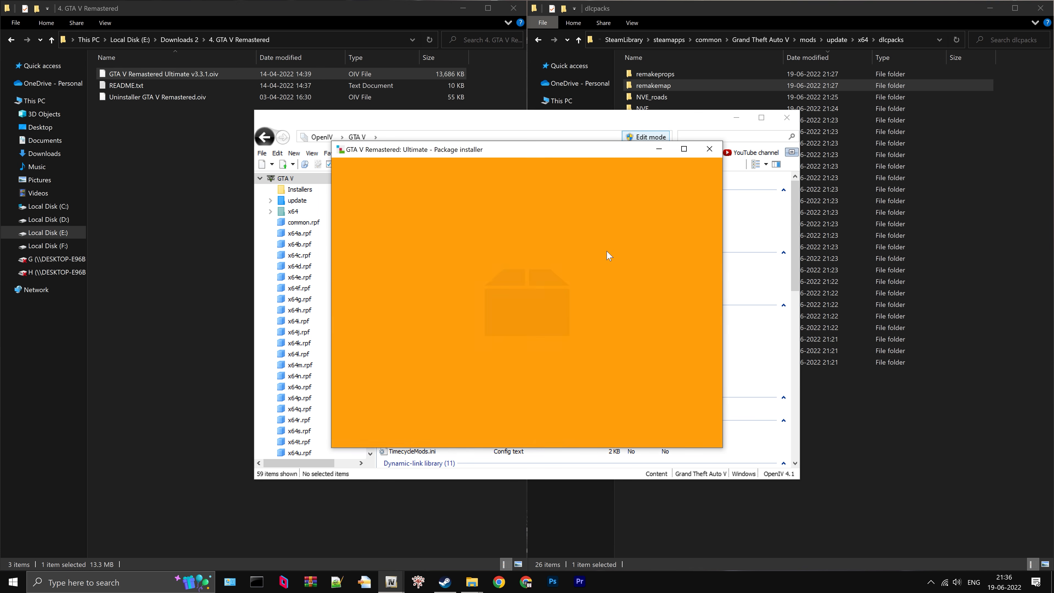
left_click(691, 232)
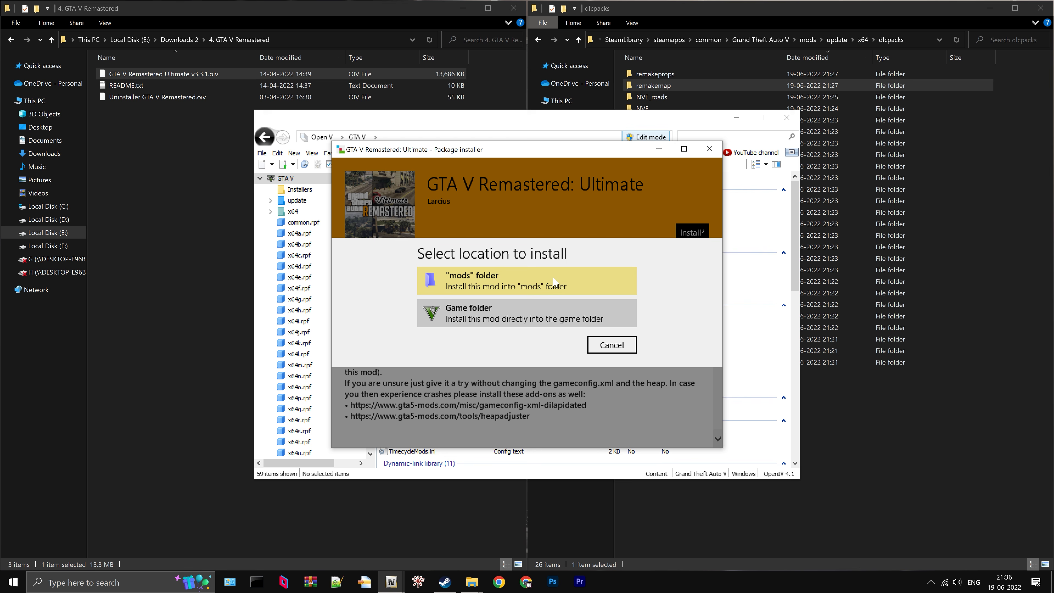
left_click(556, 338)
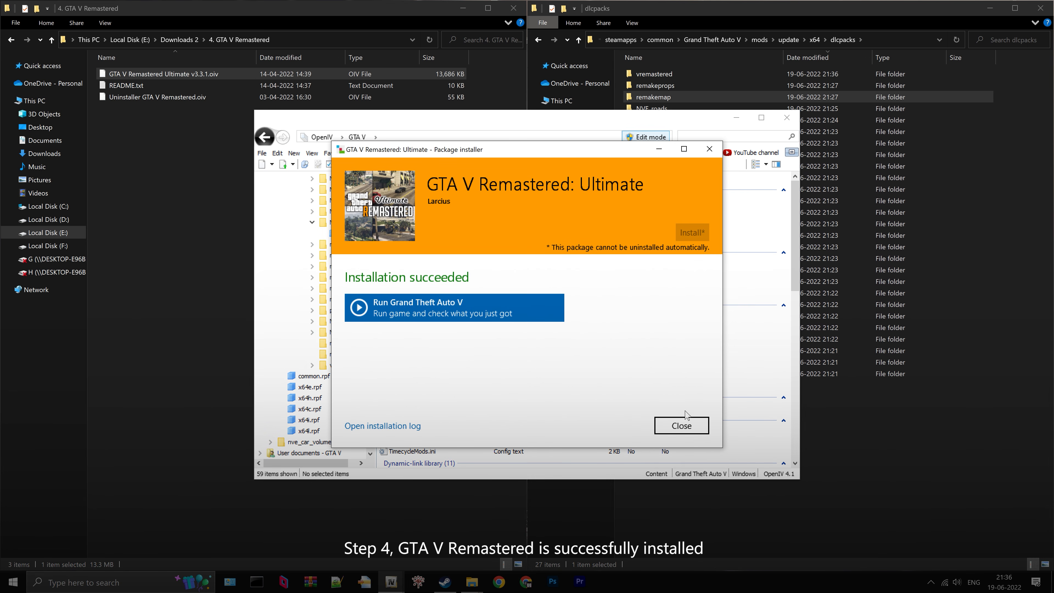
left_click(683, 424)
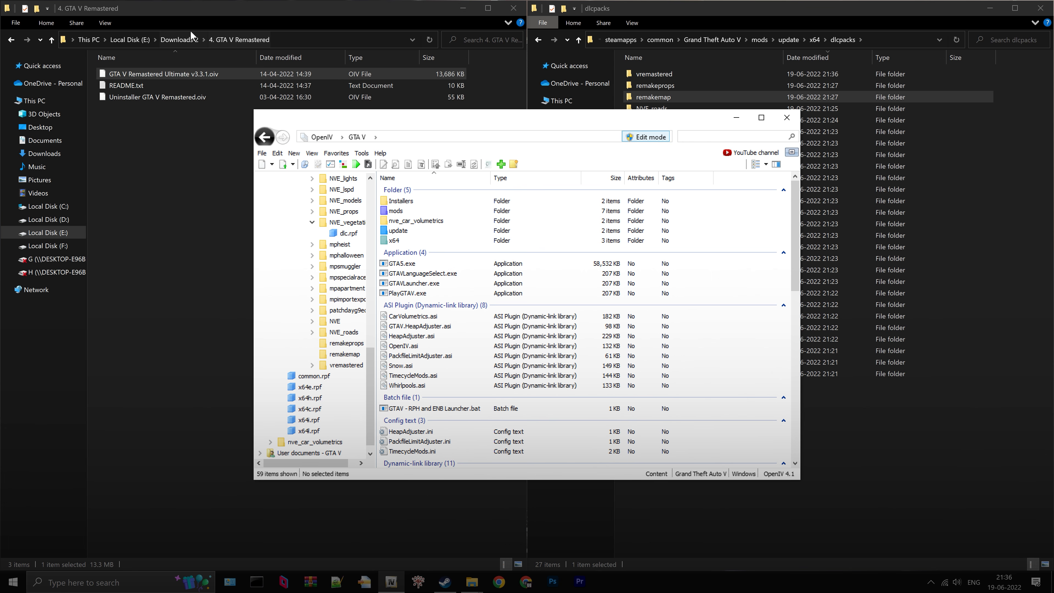
- Install Forests of San Andreas (North) Ultimate v3.4.oiv from the 5. Forests of San Andreas folder into the mods folder
left_click(184, 40)
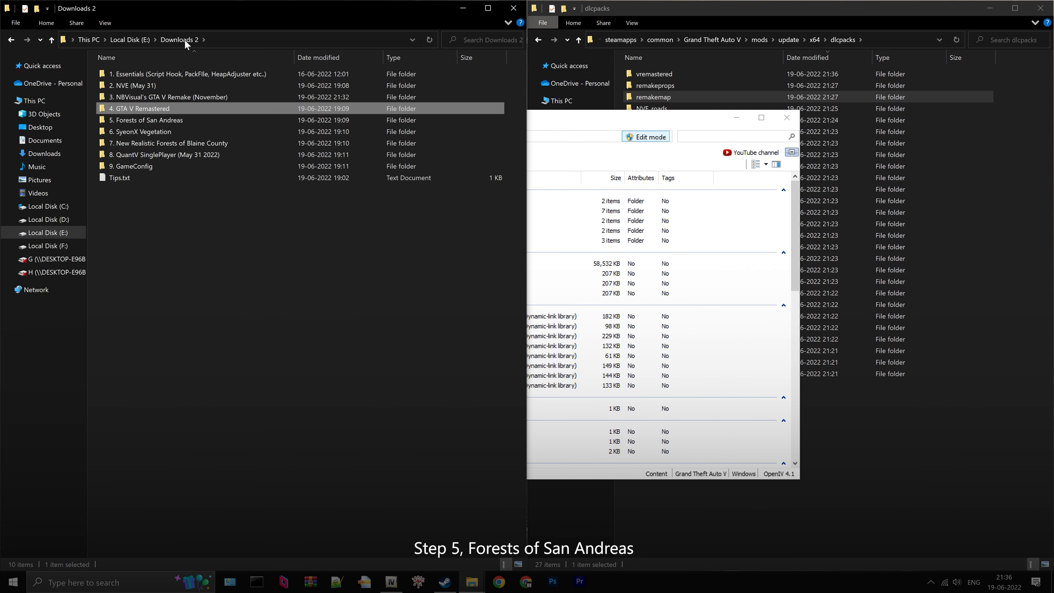
left_click(164, 117)
double_click(165, 117)
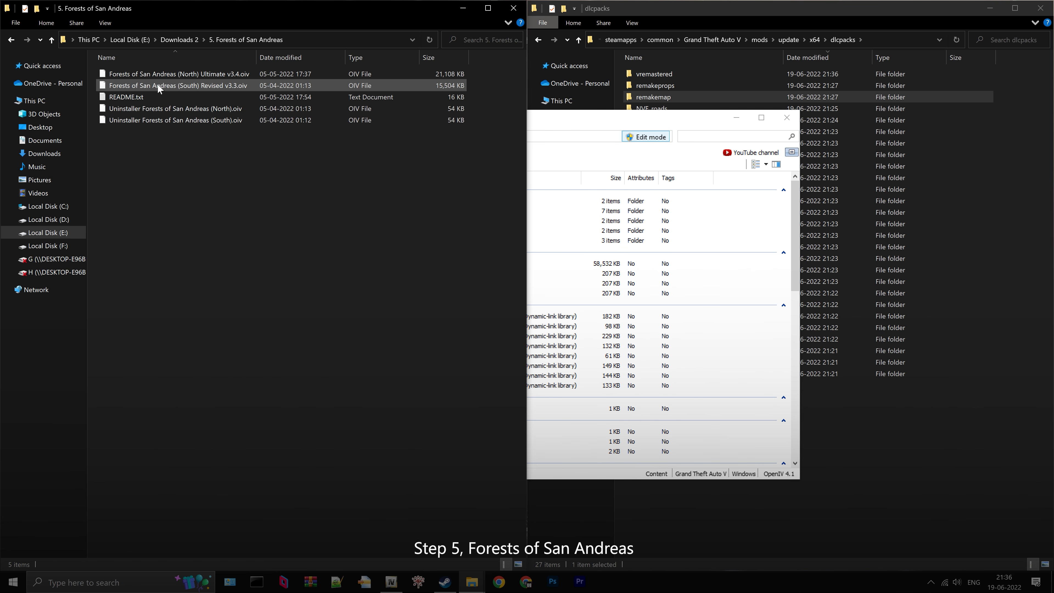
left_click(178, 73)
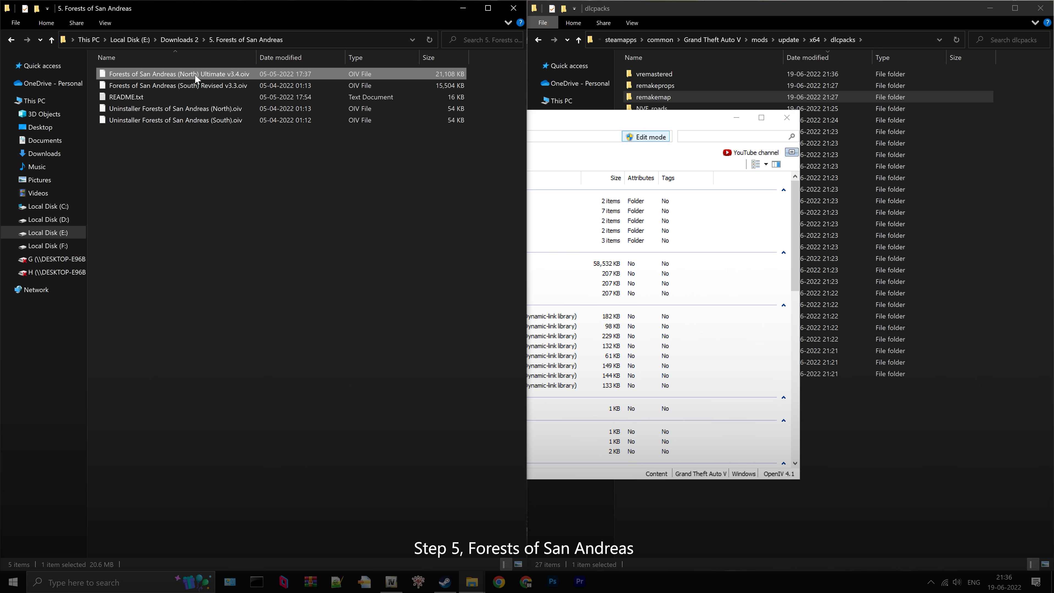
left_click(558, 119)
left_click_drag(210, 73, 503, 233)
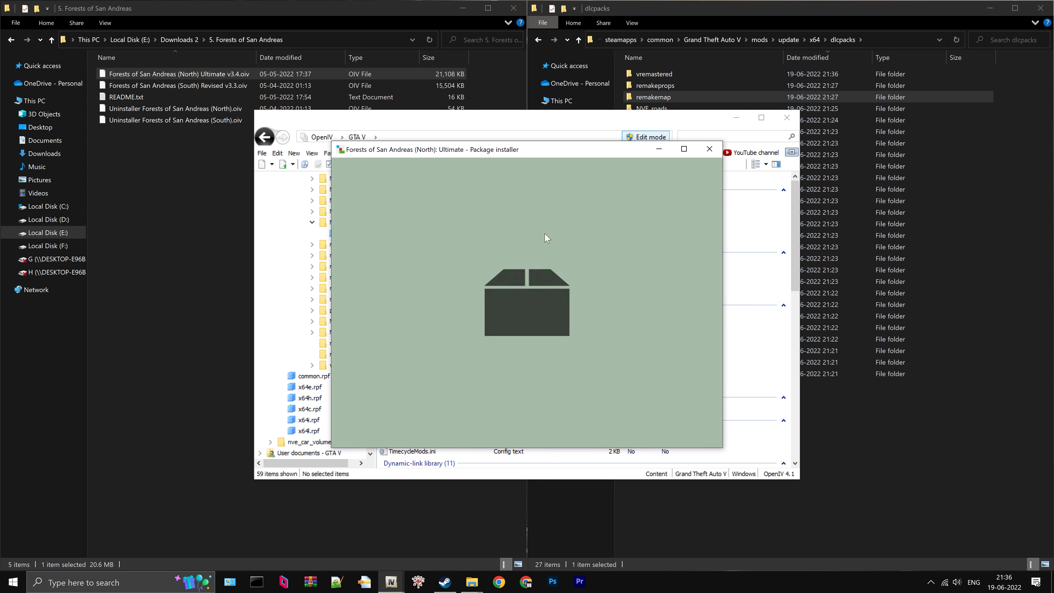
left_click(700, 236)
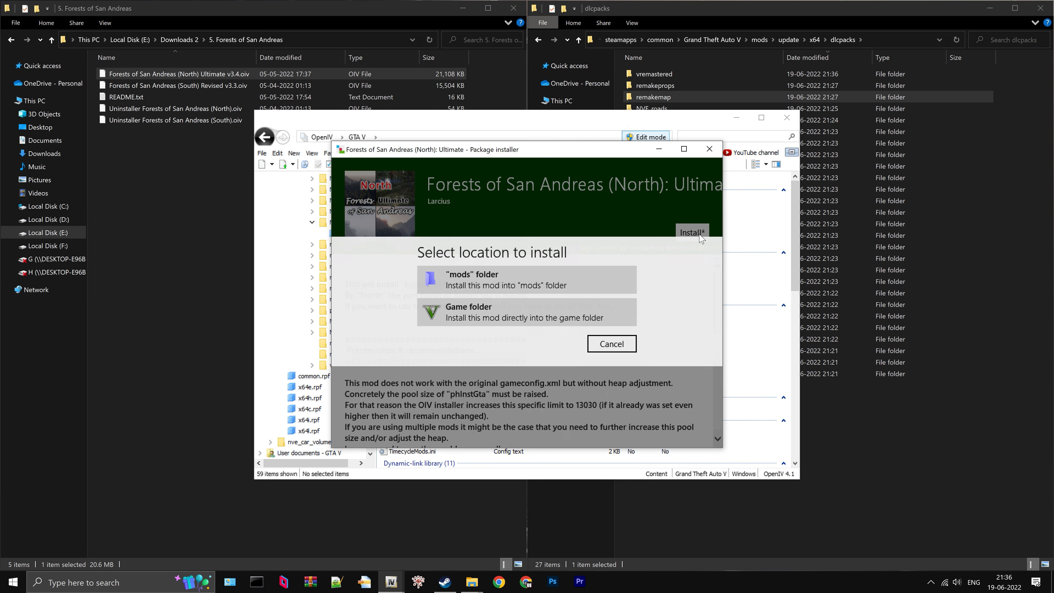
left_click(541, 285)
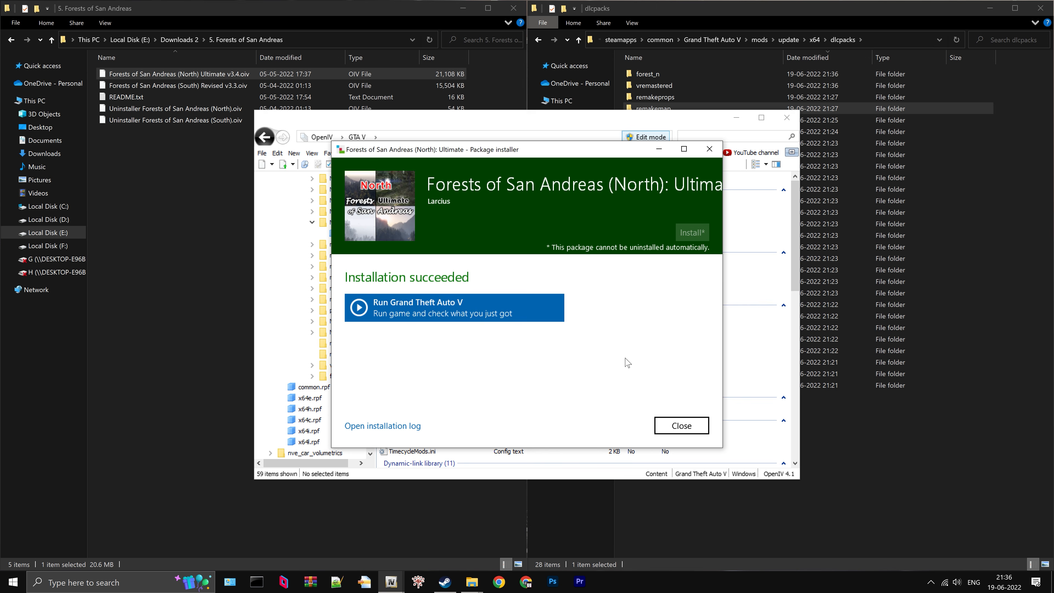
left_click(682, 426)
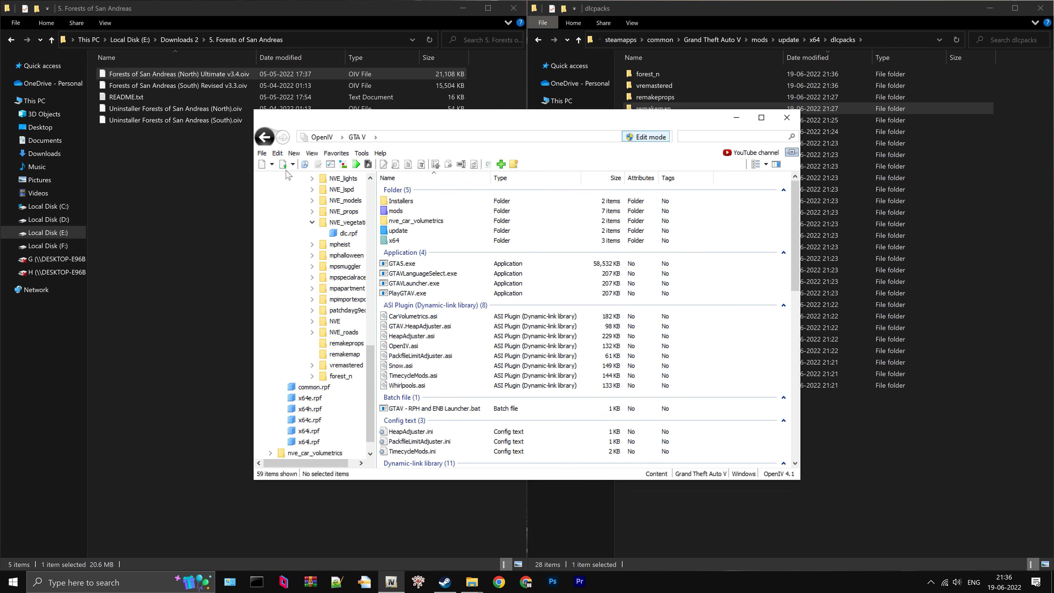
- Install Forests of San Andreas (South) Revised v3.3.oiv into the mods folder, and close the package installer
left_click_drag(177, 84, 467, 226)
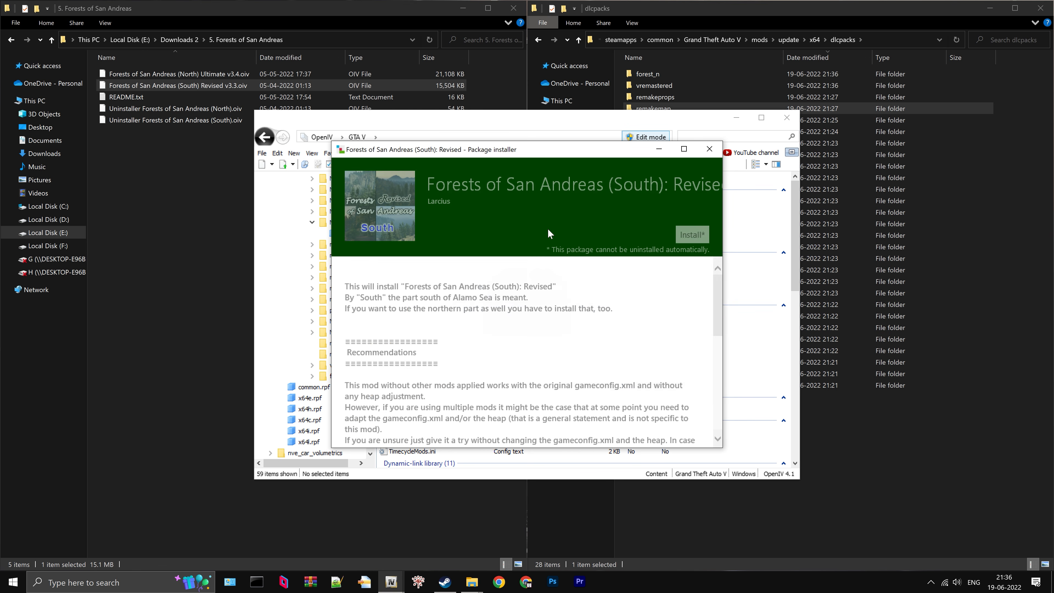
left_click(693, 233)
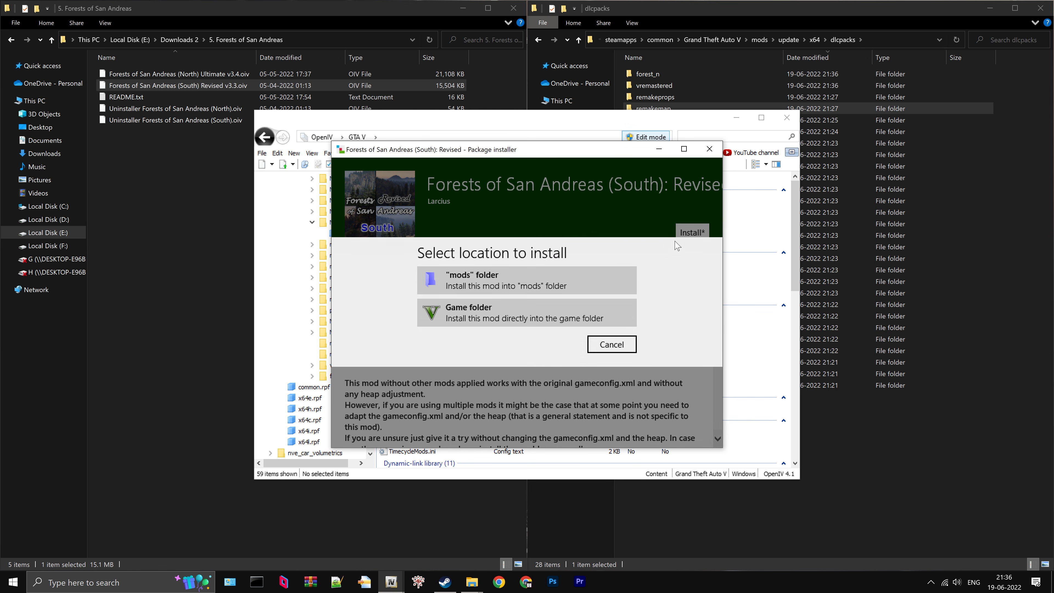
left_click(566, 290)
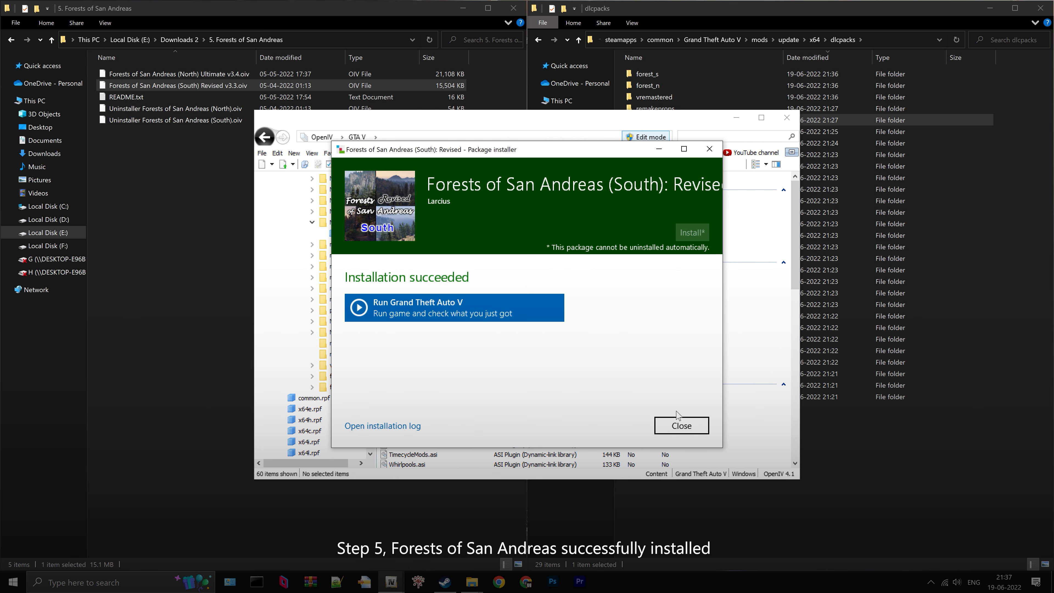
left_click(680, 425)
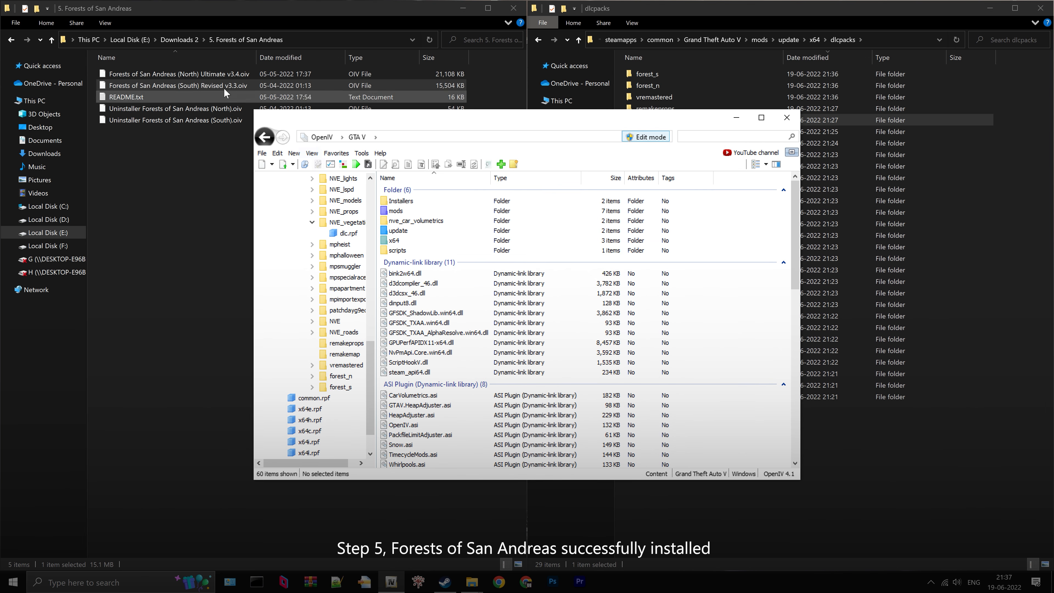
- Copy the custom_maps folder from SyeonX Vegetation's LA NATURE [Add-On FiveM] FINAL folder into mods/update/x64/dlcpacks
left_click(176, 40)
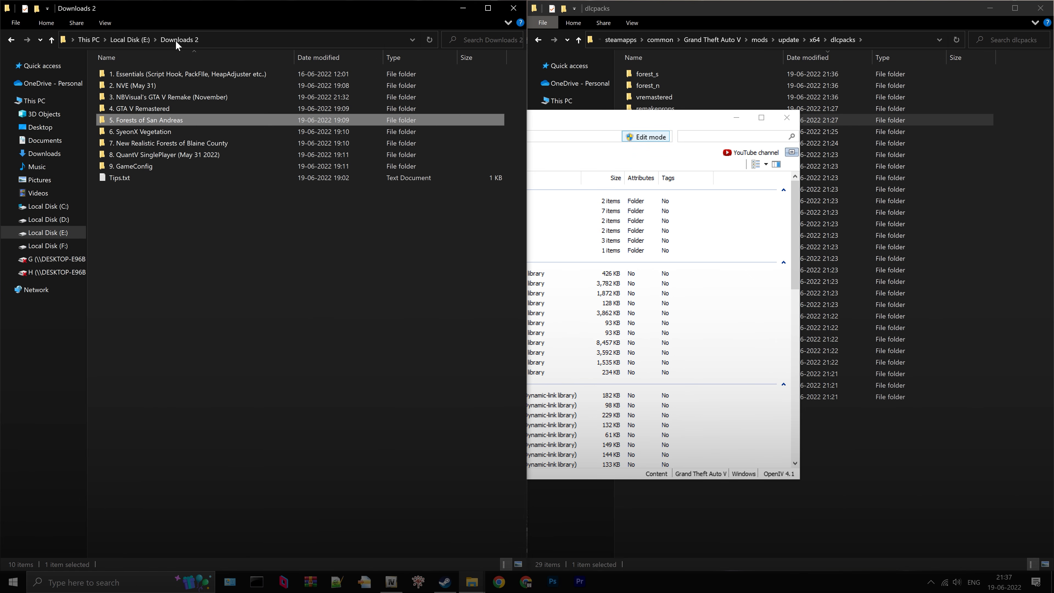
double_click(157, 135)
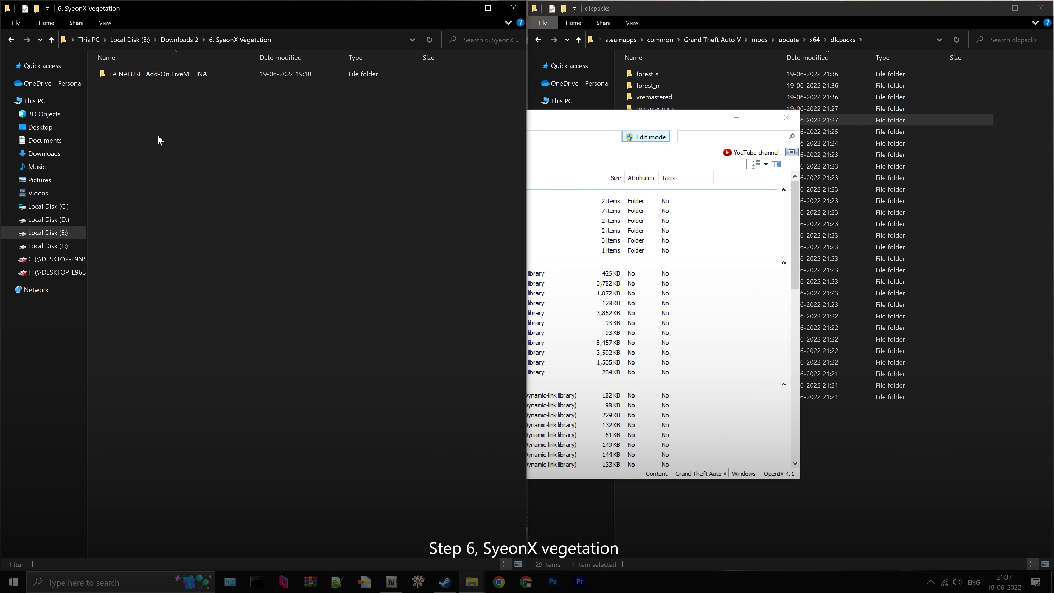
double_click(176, 74)
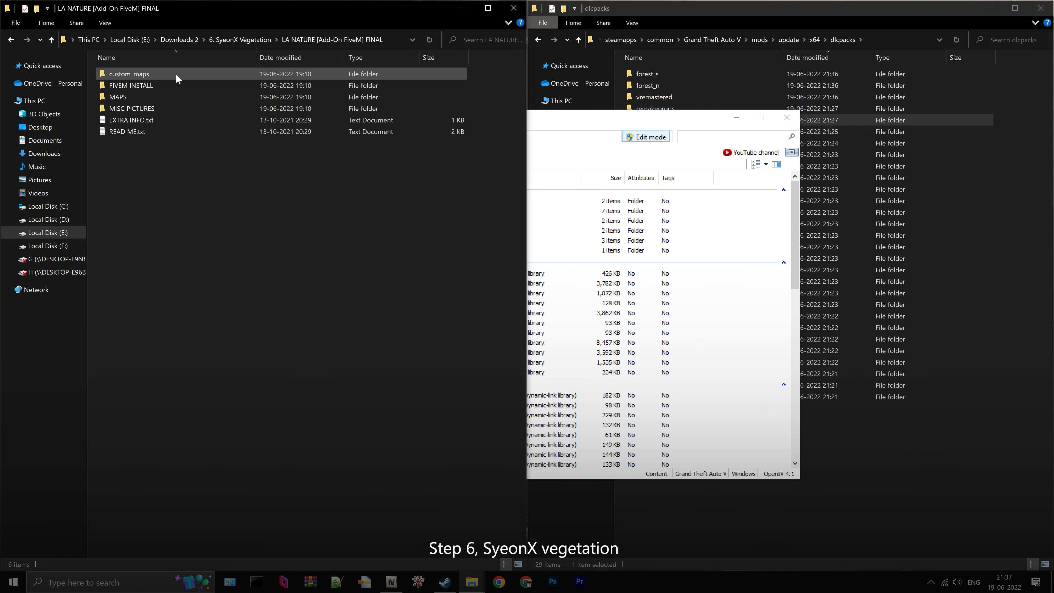
left_click(149, 76)
right_click(149, 75)
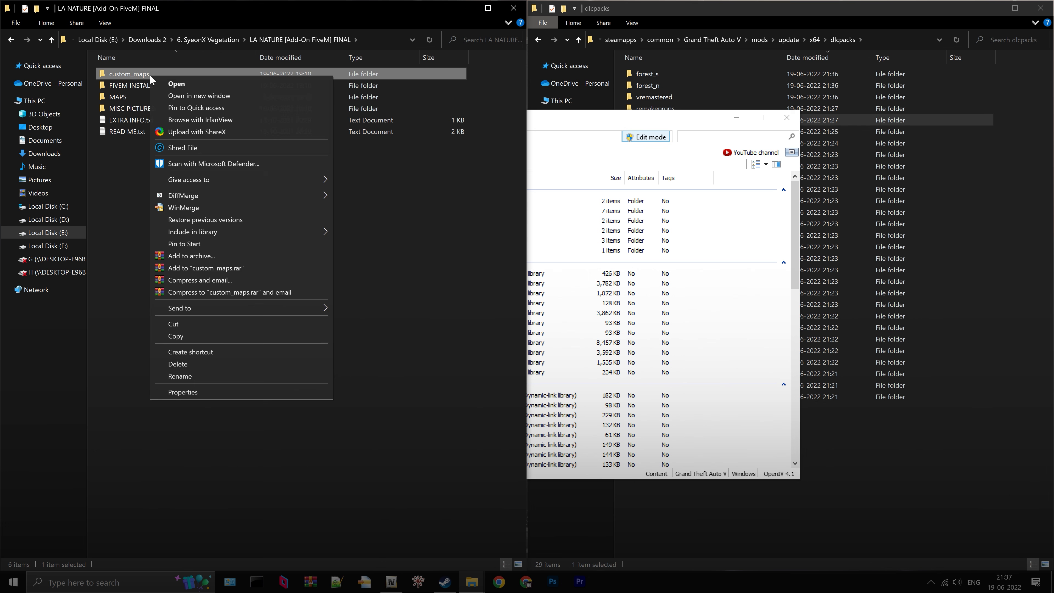
left_click(222, 337)
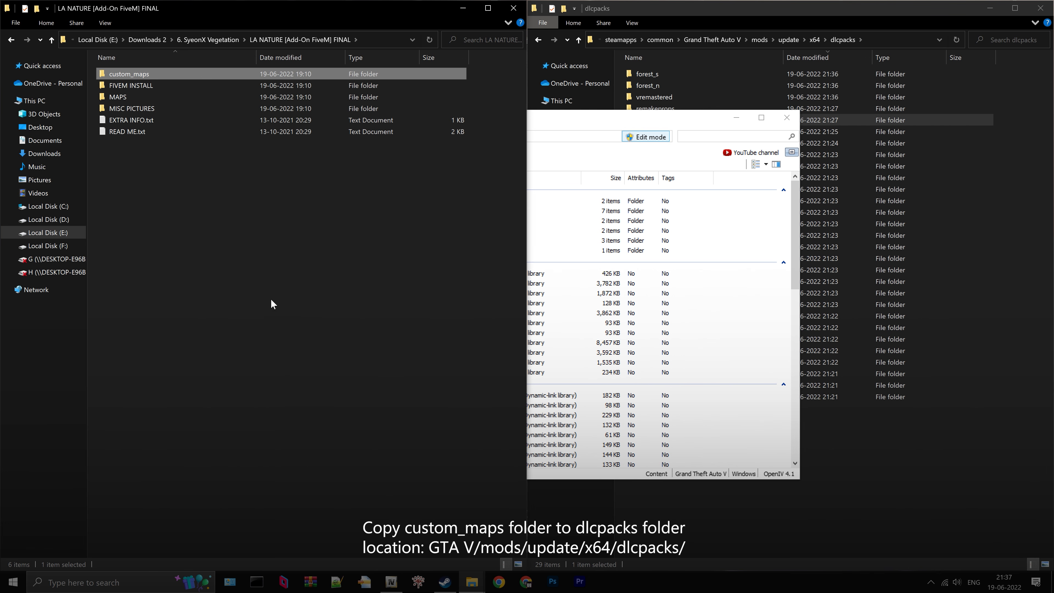
left_click(770, 4)
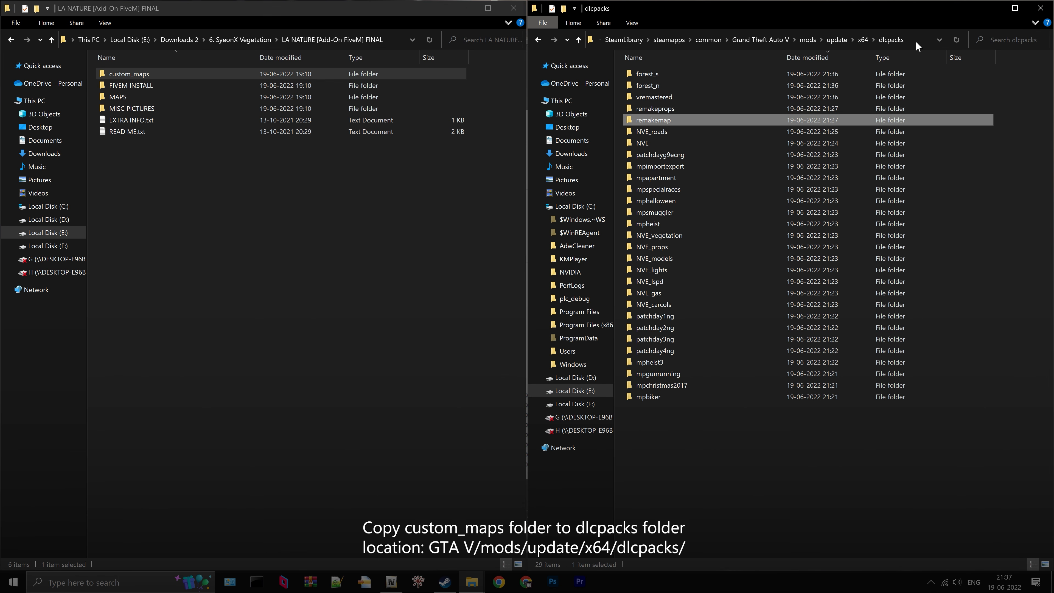
right_click(1014, 134)
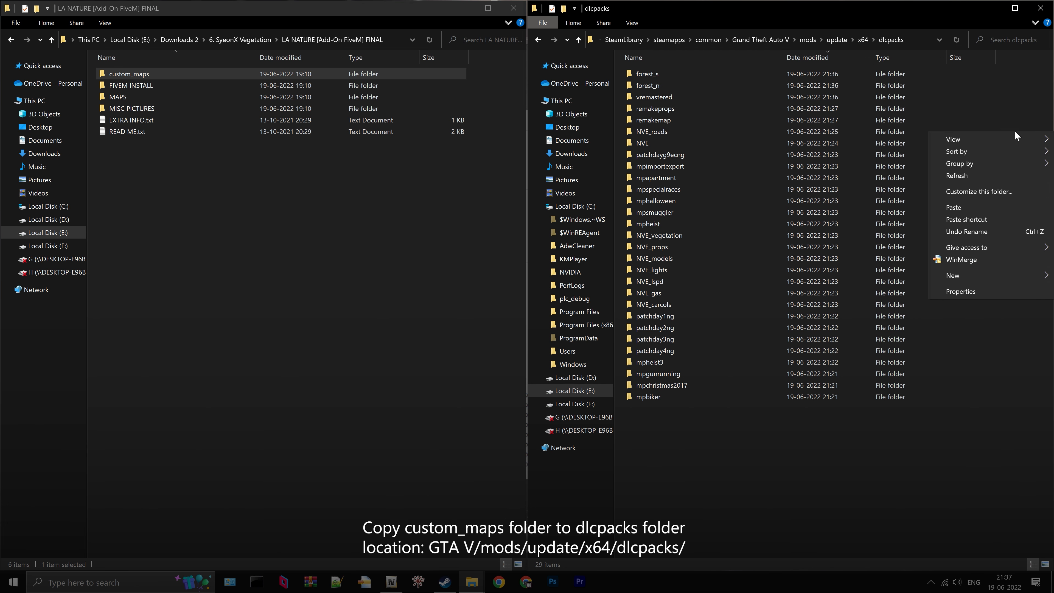
left_click(963, 208)
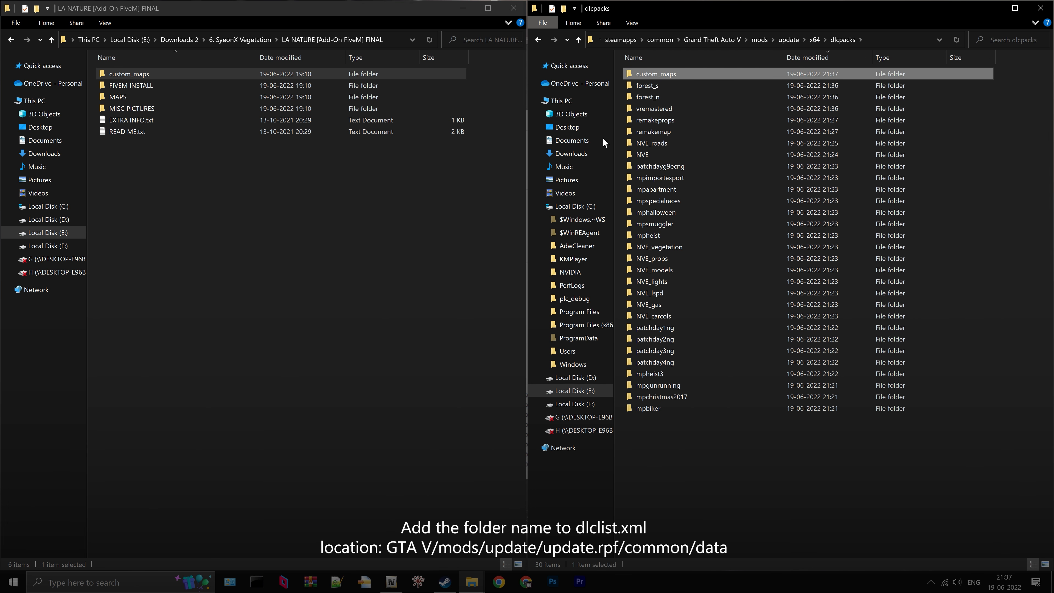
- Switch to OpenIV and open dlclist.xml from mods/update/update.rpf/common/data for editing
left_click(391, 582)
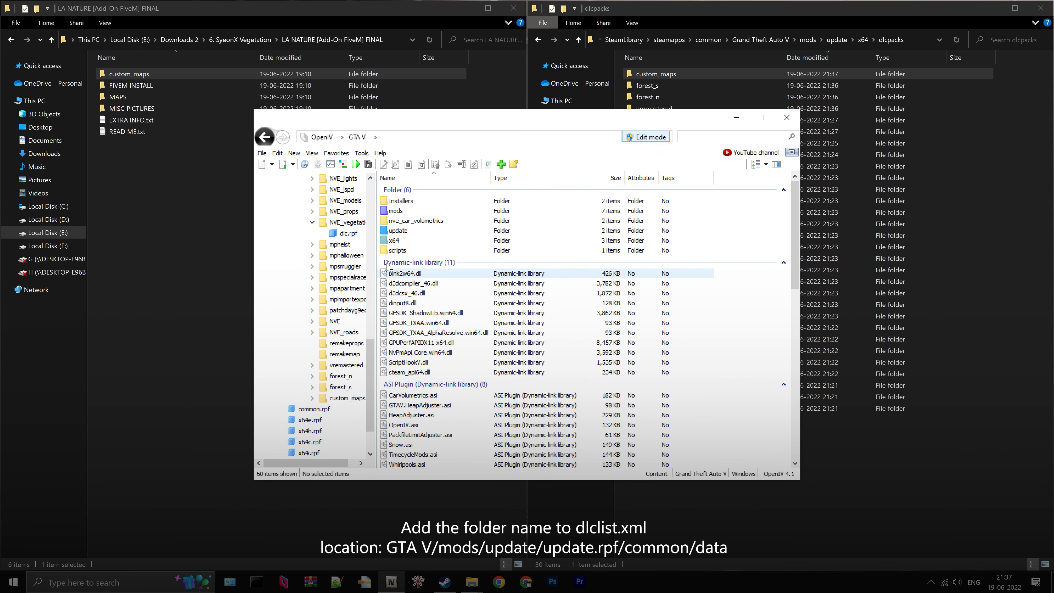
double_click(398, 200)
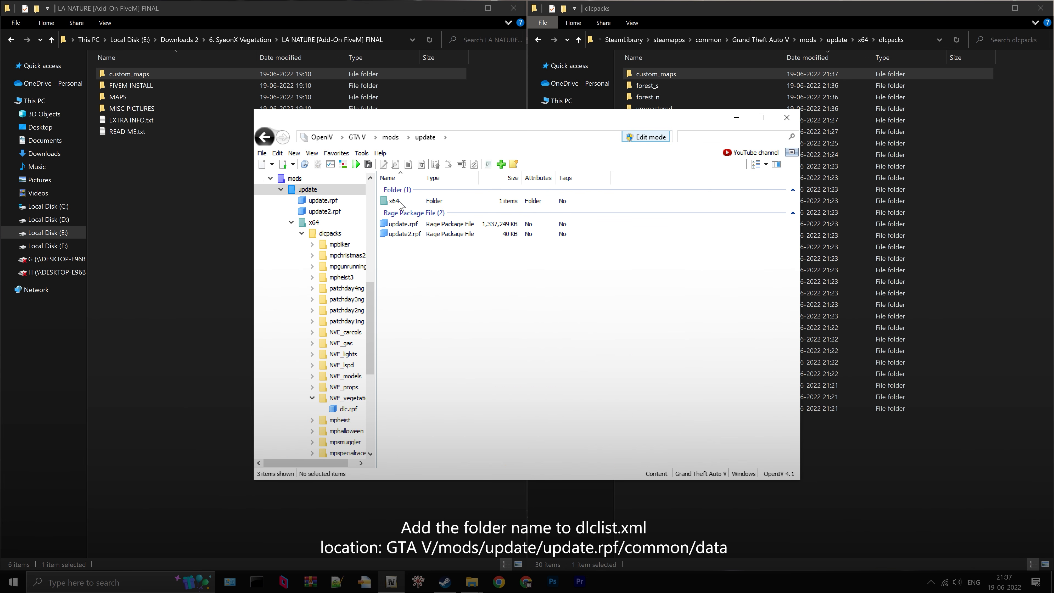
double_click(401, 224)
double_click(399, 201)
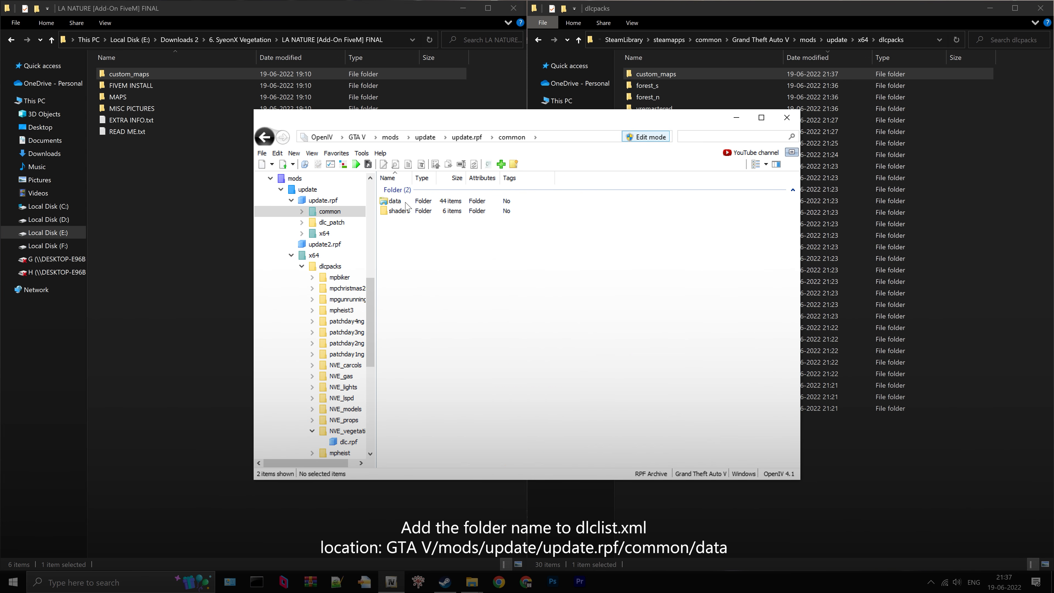
double_click(398, 201)
scroll(436, 315, "down", 8)
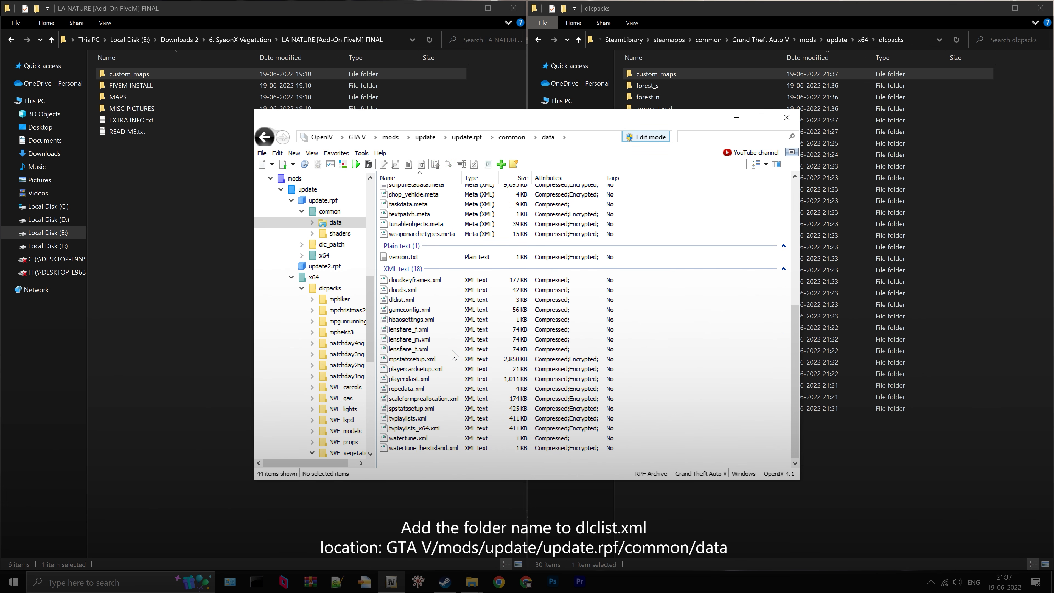
left_click(416, 301)
right_click(417, 305)
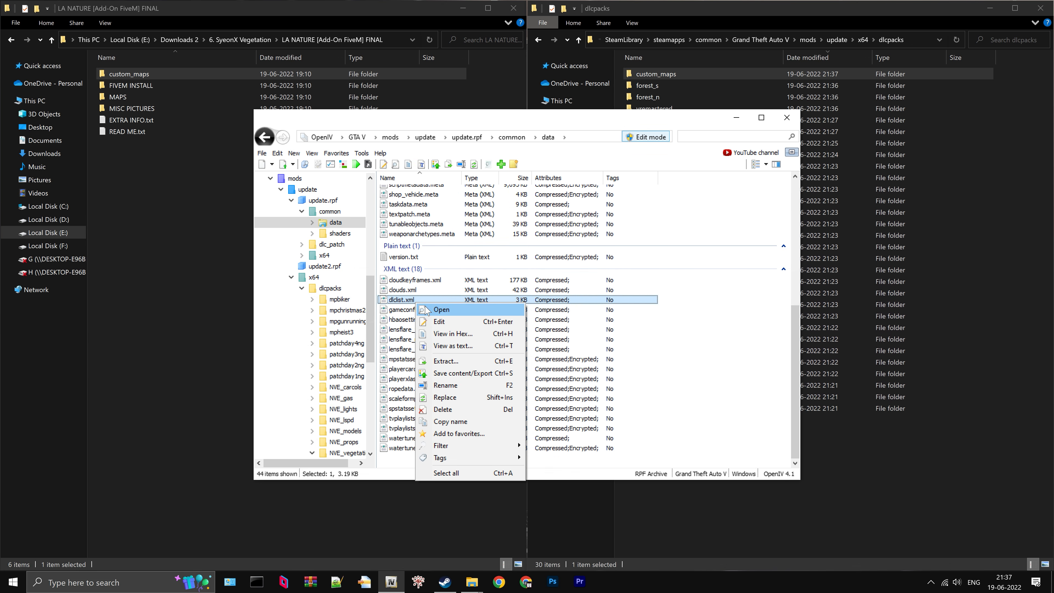
left_click(438, 326)
scroll(523, 311, "down", 15)
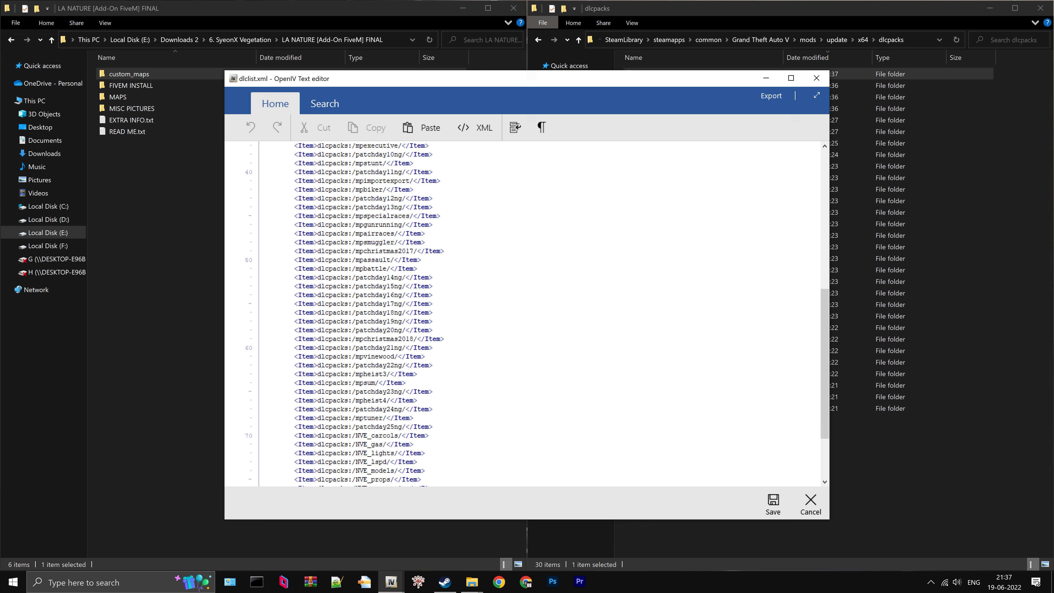
- Duplicate the forest_s line at the end of dlclist.xml, change the copy's folder name to custom_maps, and save the file
left_click_drag(494, 87, 496, 123)
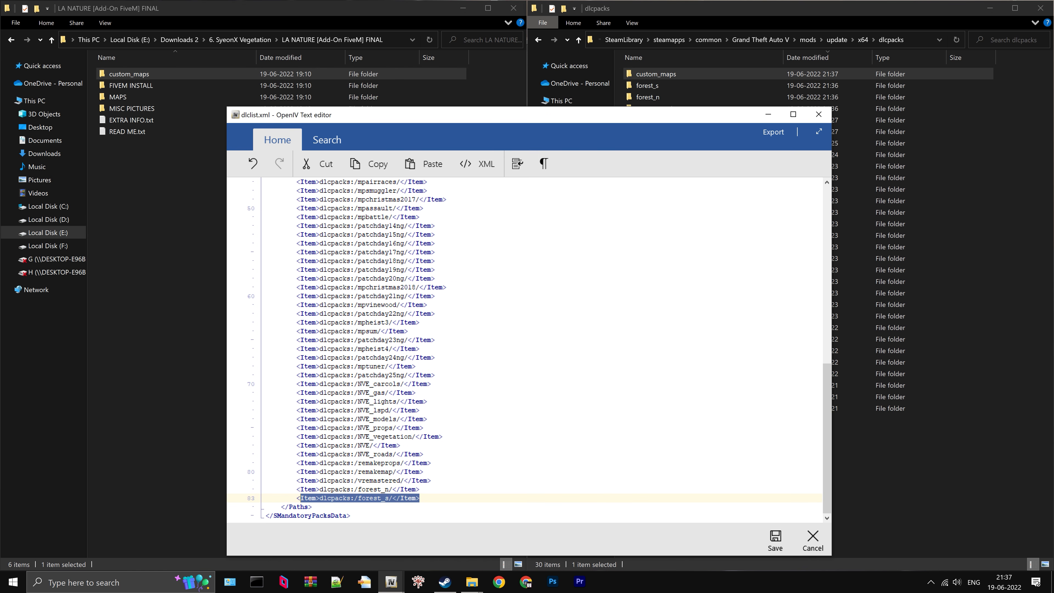
left_click(420, 498)
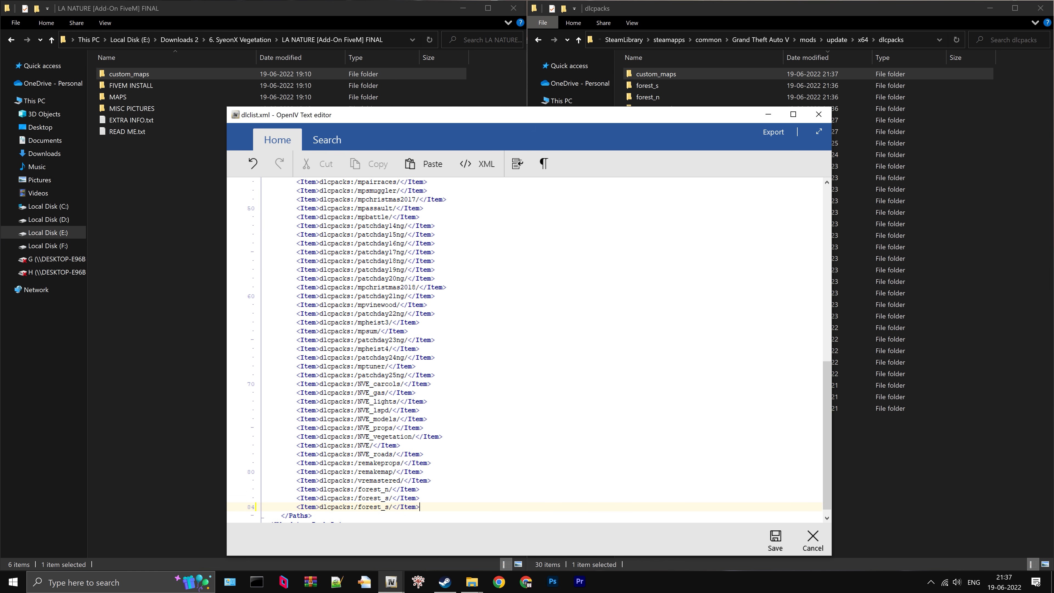
left_click(665, 74)
right_click(669, 74)
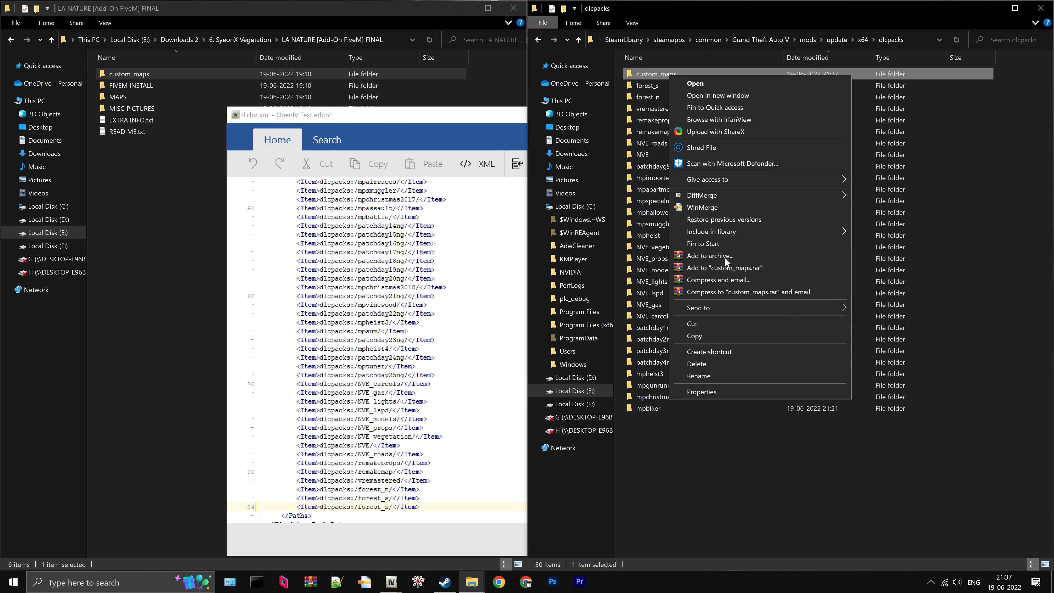
left_click(717, 379)
key("ctrl+c")
left_click(377, 507)
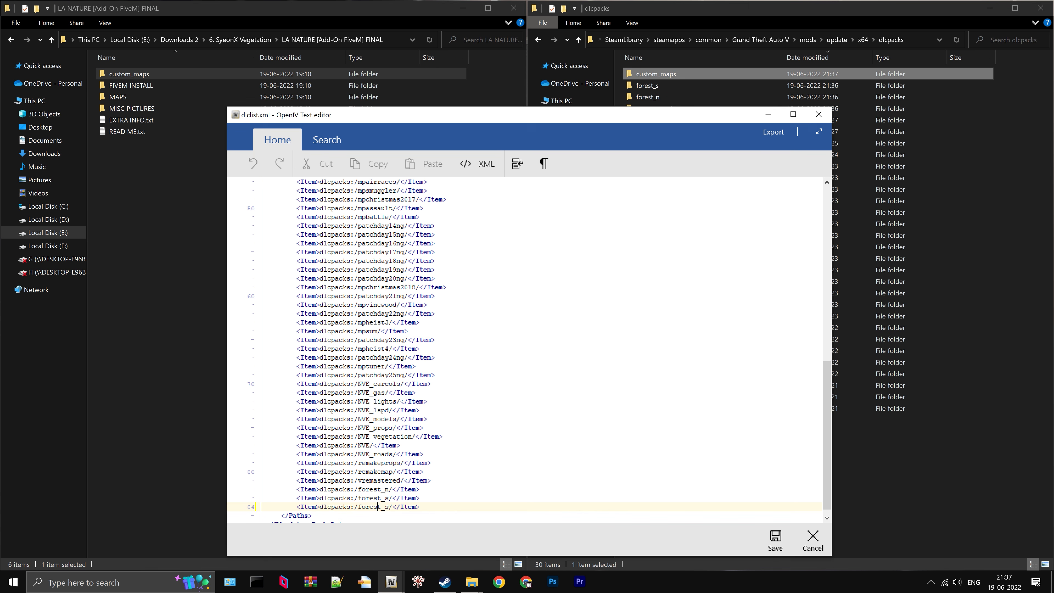
double_click(377, 507)
right_click(377, 511)
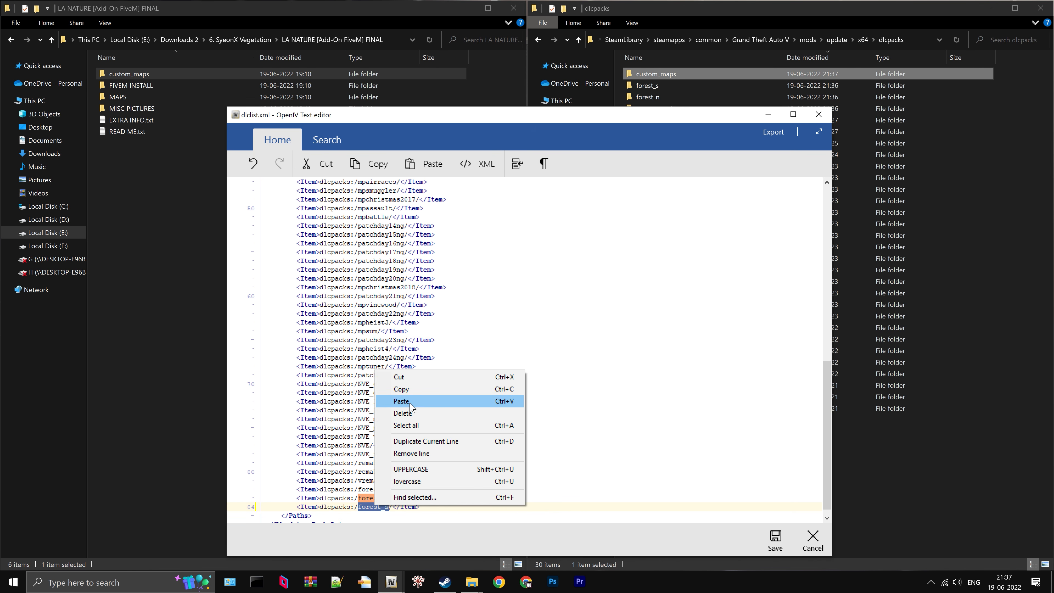
left_click(398, 402)
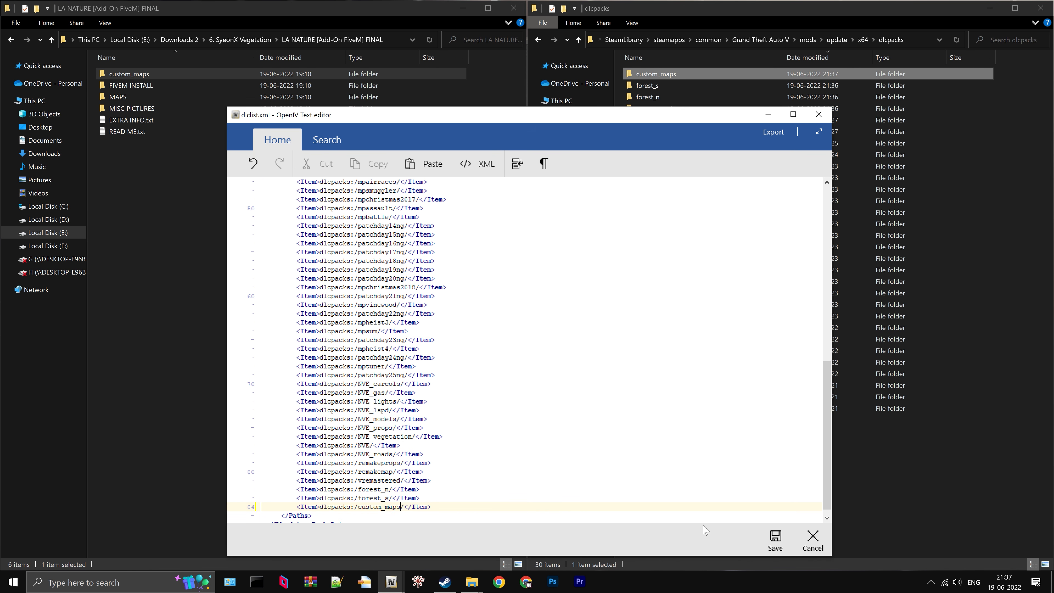
left_click(775, 540)
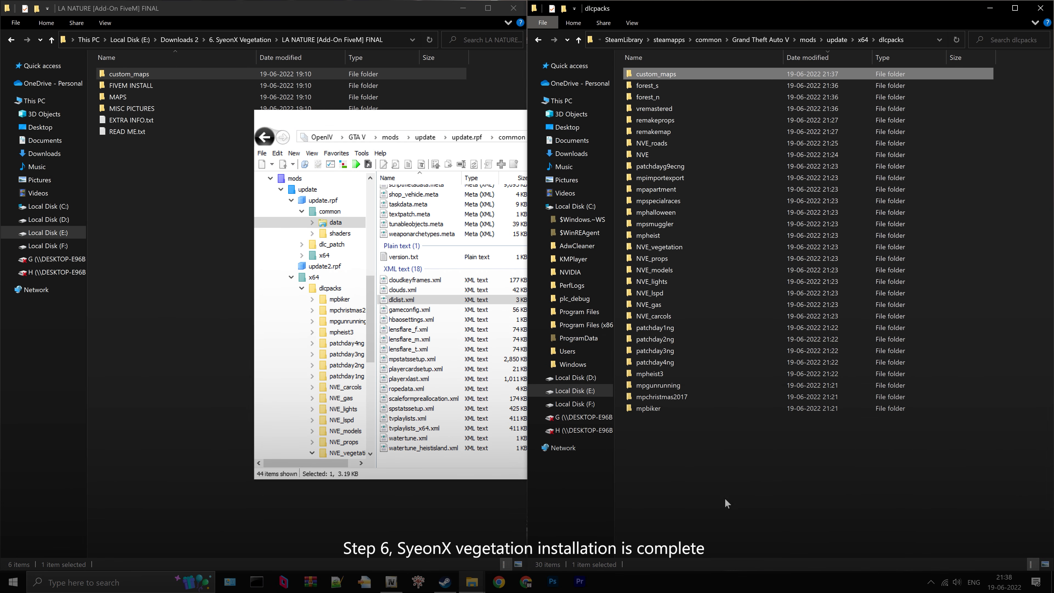
- In File Explorer, open YMAPS BOSQUE OK inside Downloads 2's 7. New Realistic Forests of Blaine County folder and select all five ymap files
left_click(231, 40)
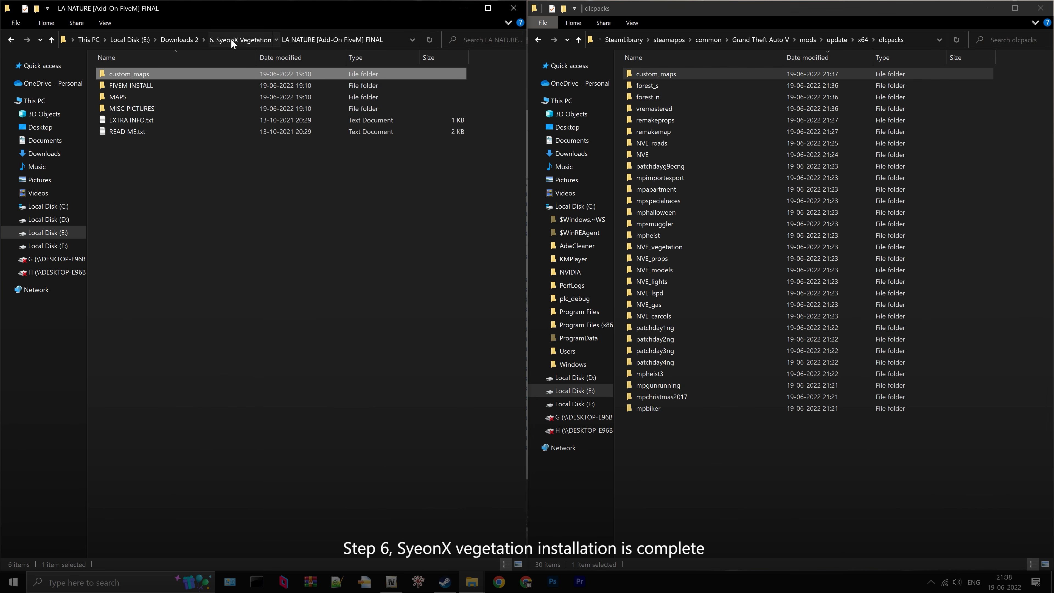
left_click(231, 41)
left_click(192, 39)
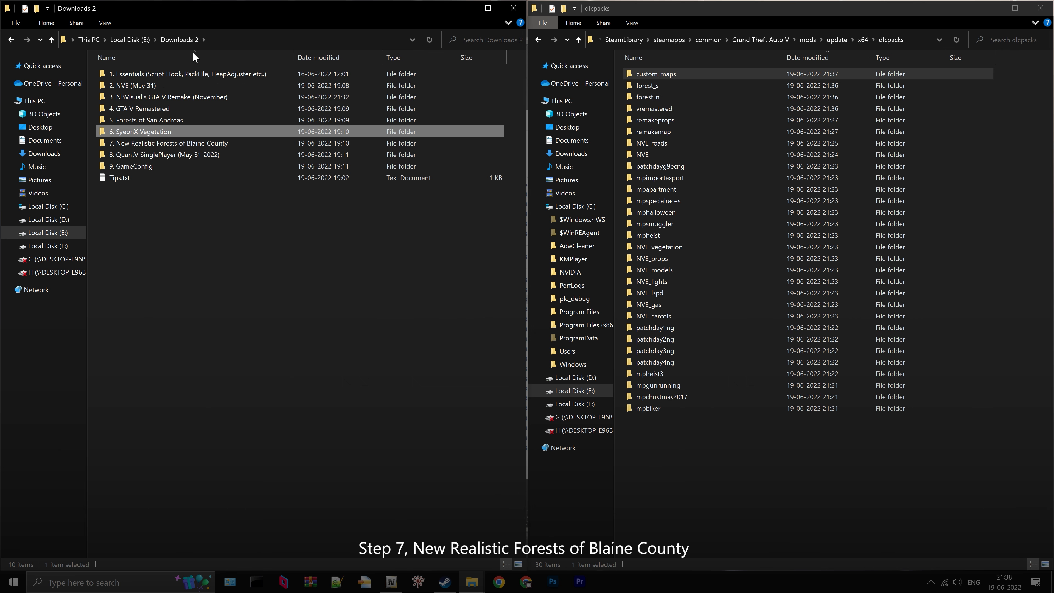
left_click(173, 143)
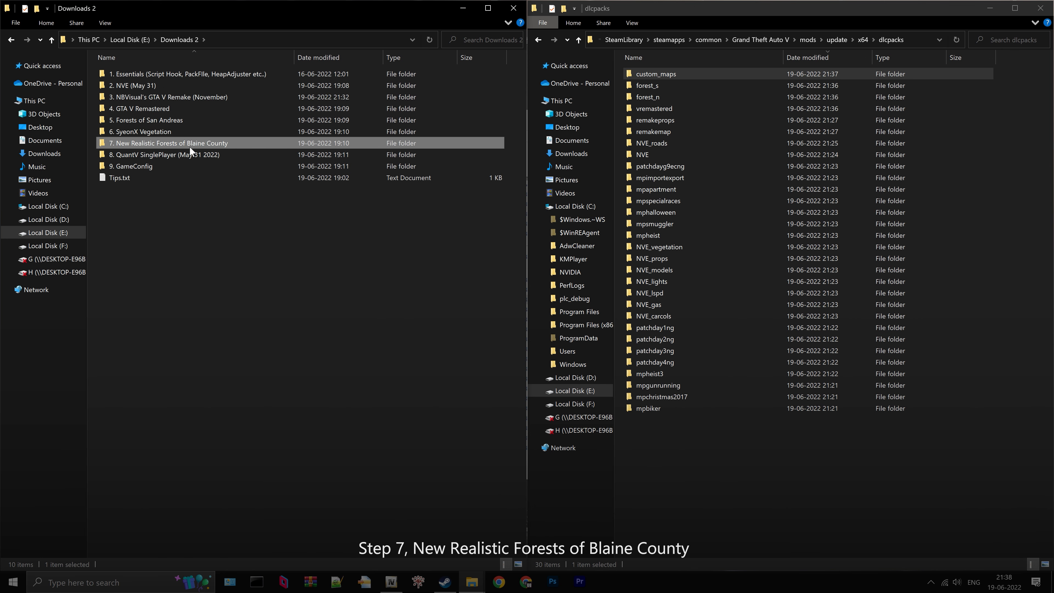
double_click(190, 146)
left_click(163, 74)
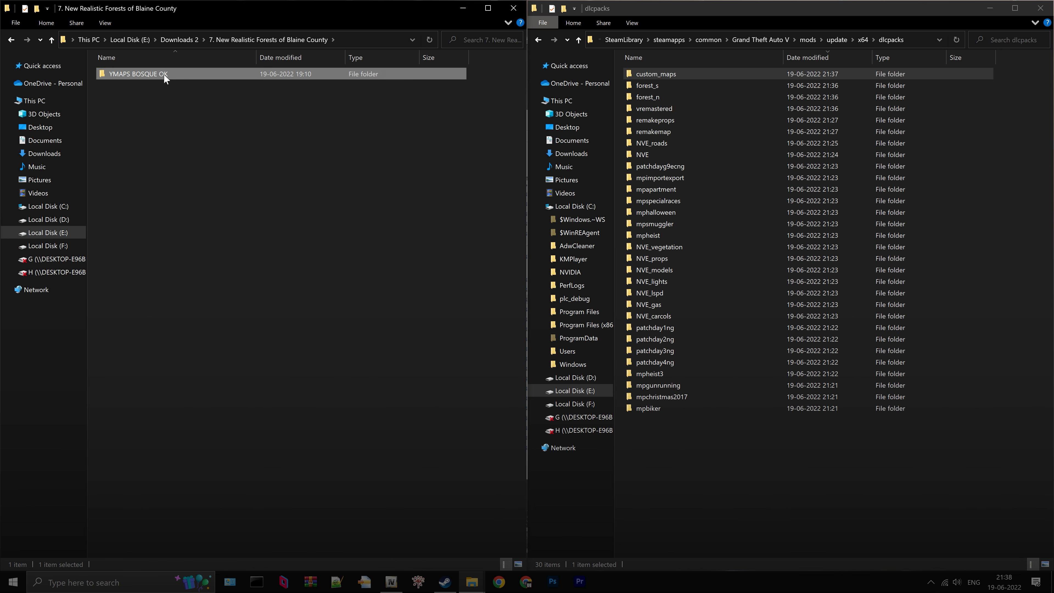
double_click(164, 73)
left_click_drag(179, 133, 152, 72)
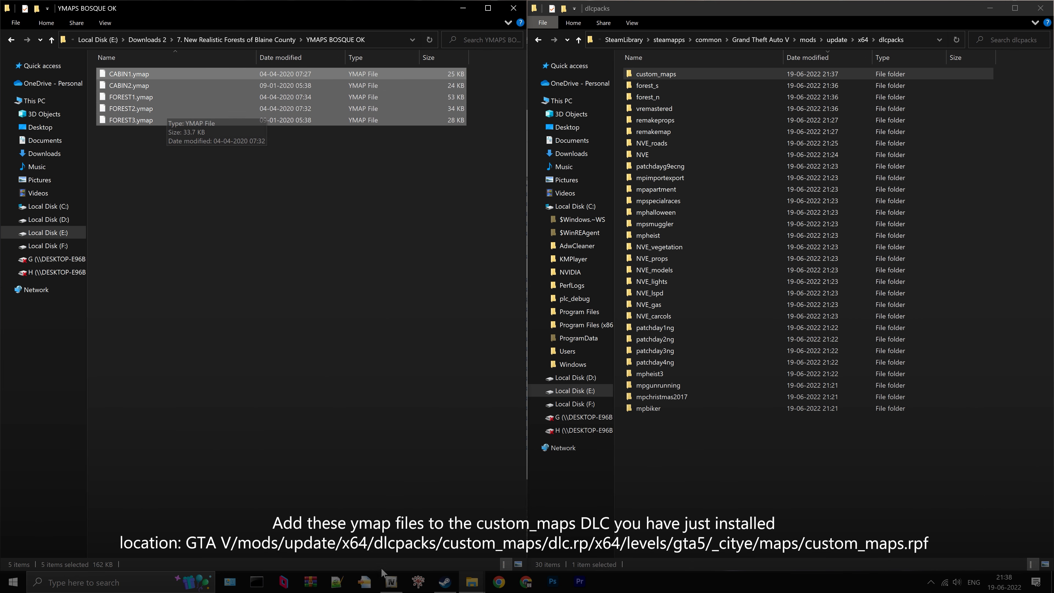
- In OpenIV, open custom_maps.rpf under mods/update/x64/dlcpacks/custom_maps/dlc.rpf/x64/levels/gta5/_citye/maps
left_click(390, 580)
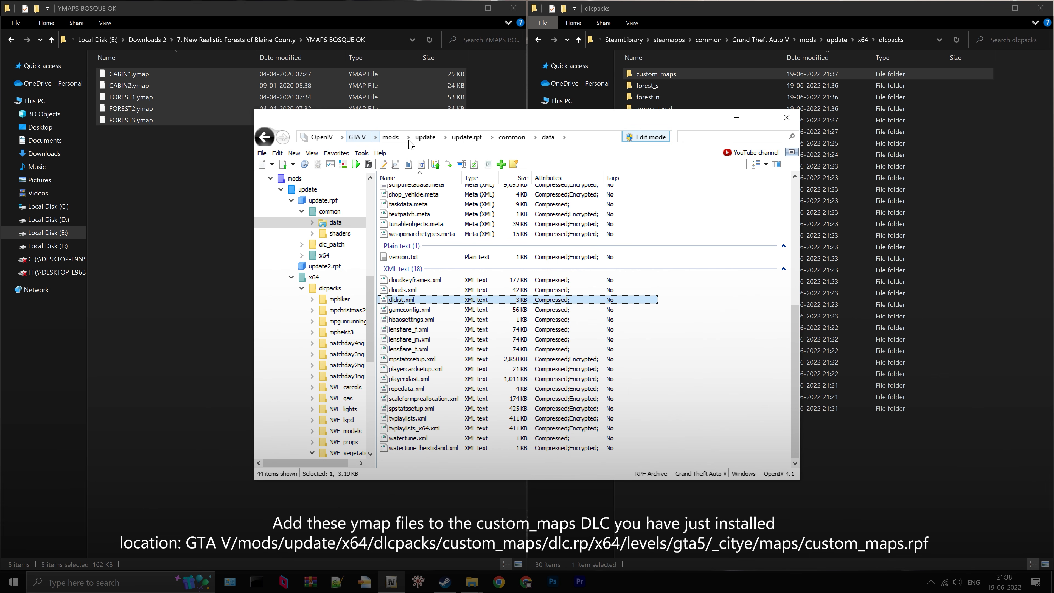
left_click(425, 137)
double_click(404, 203)
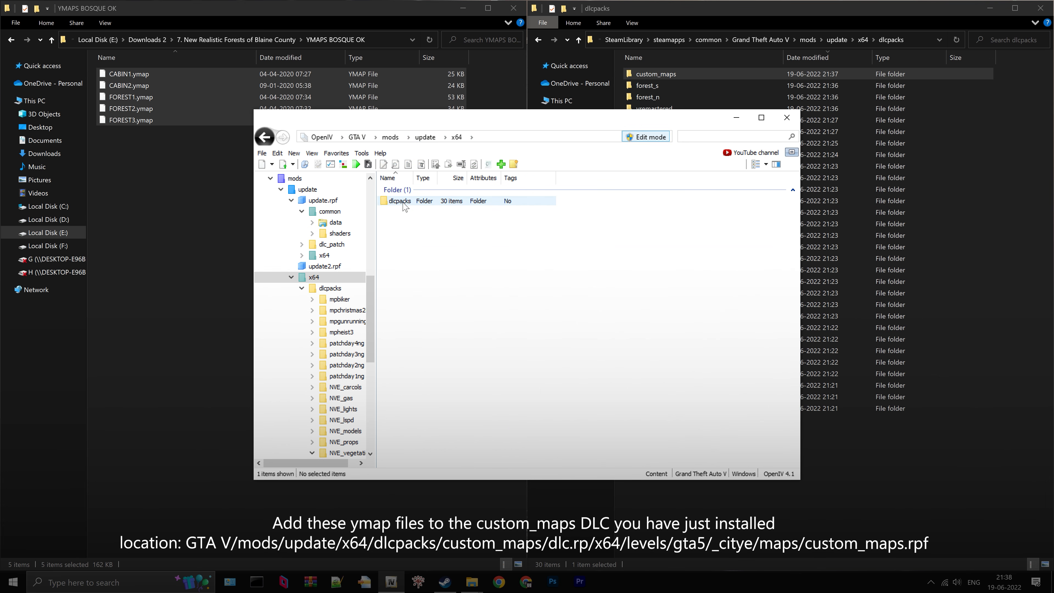
double_click(404, 202)
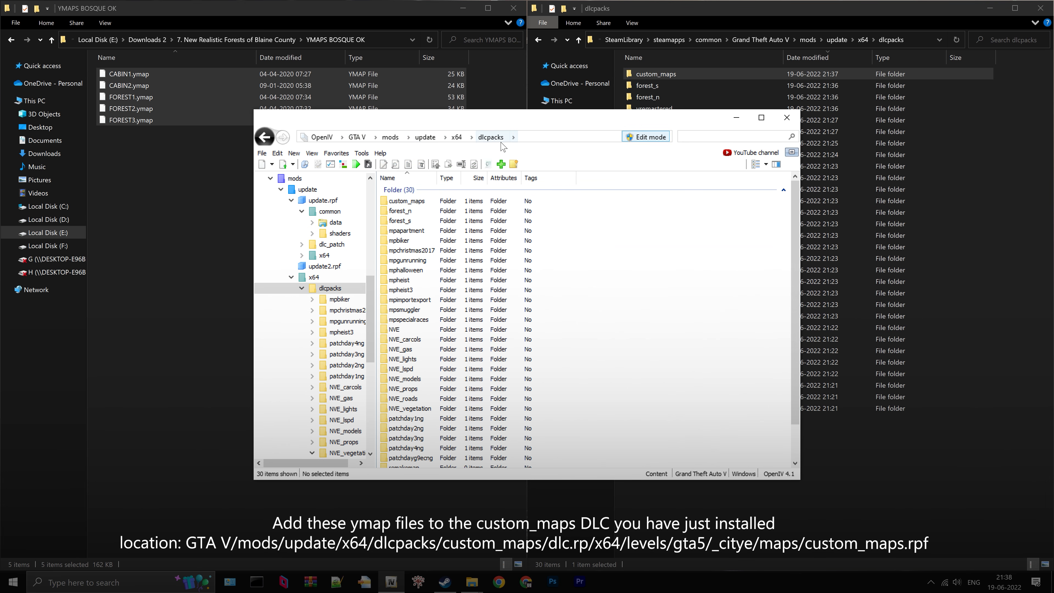
left_click(423, 201)
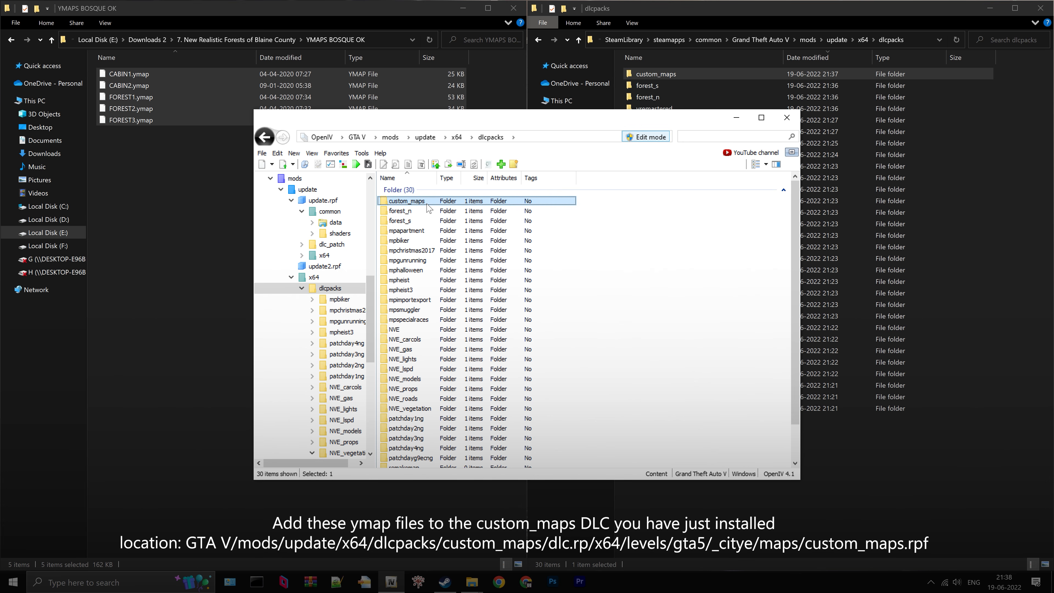
double_click(423, 201)
double_click(423, 202)
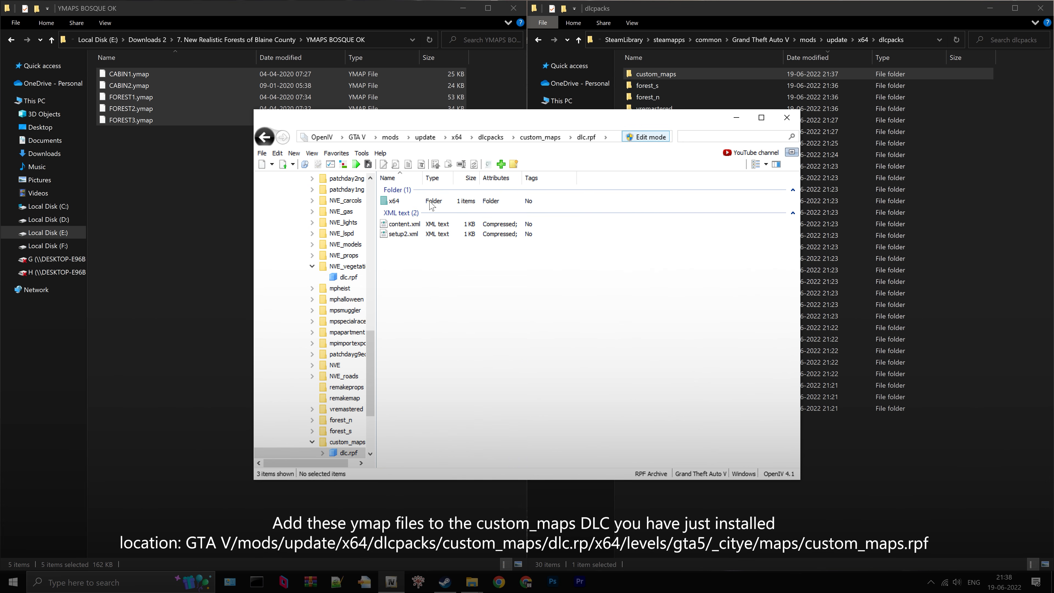
double_click(423, 202)
double_click(432, 205)
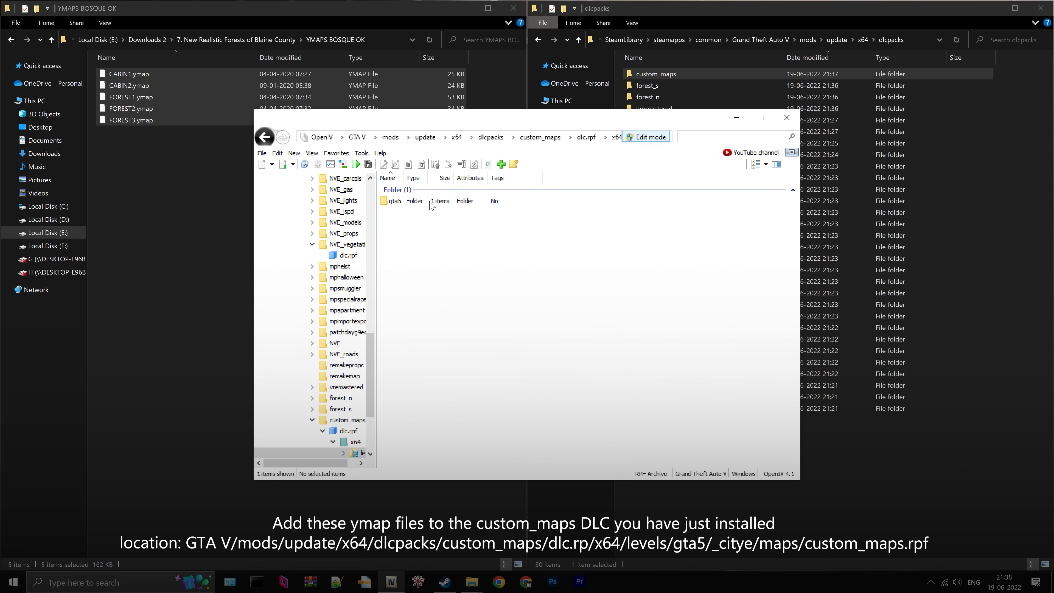
double_click(432, 205)
left_click(431, 204)
double_click(432, 202)
double_click(432, 202)
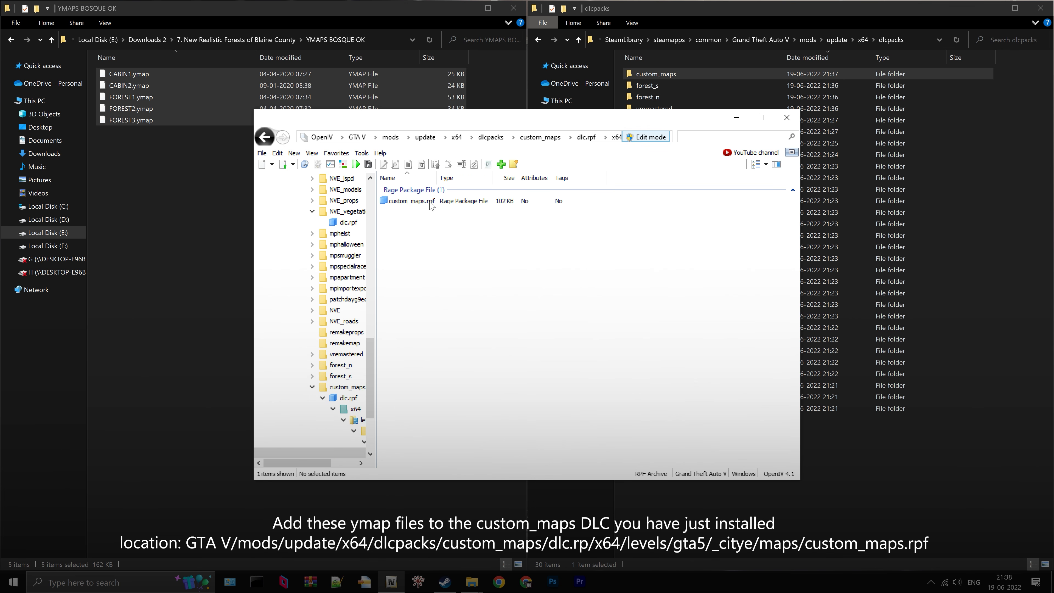
double_click(431, 203)
- Add the five selected CABIN and FOREST ymap files from YMAPS BOSQUE OK to custom_maps.rpf
left_click_drag(800, 240, 1023, 200)
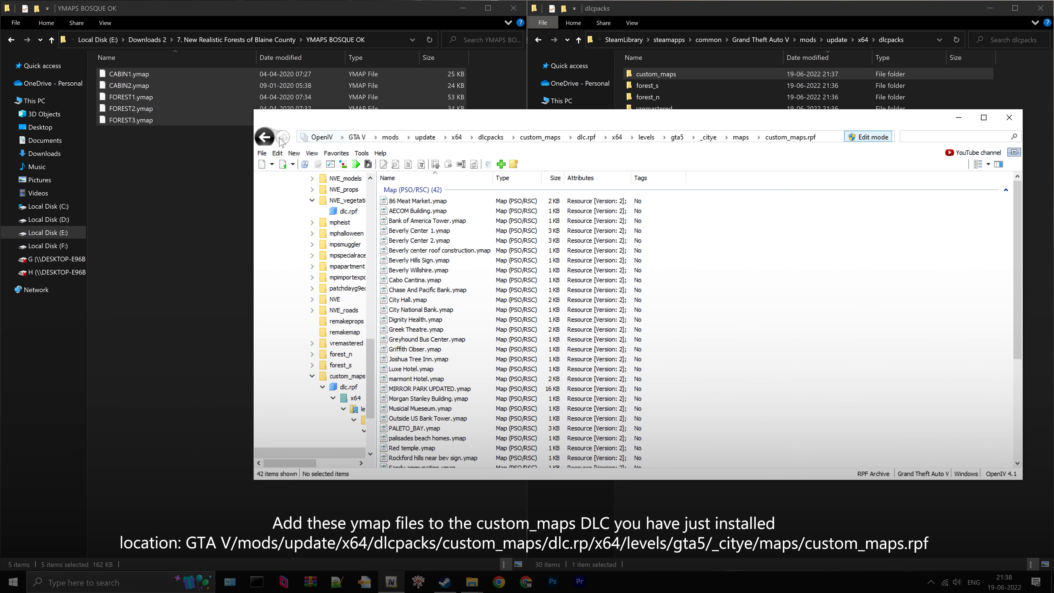
left_click_drag(139, 117, 298, 157)
left_click_drag(135, 105, 475, 201)
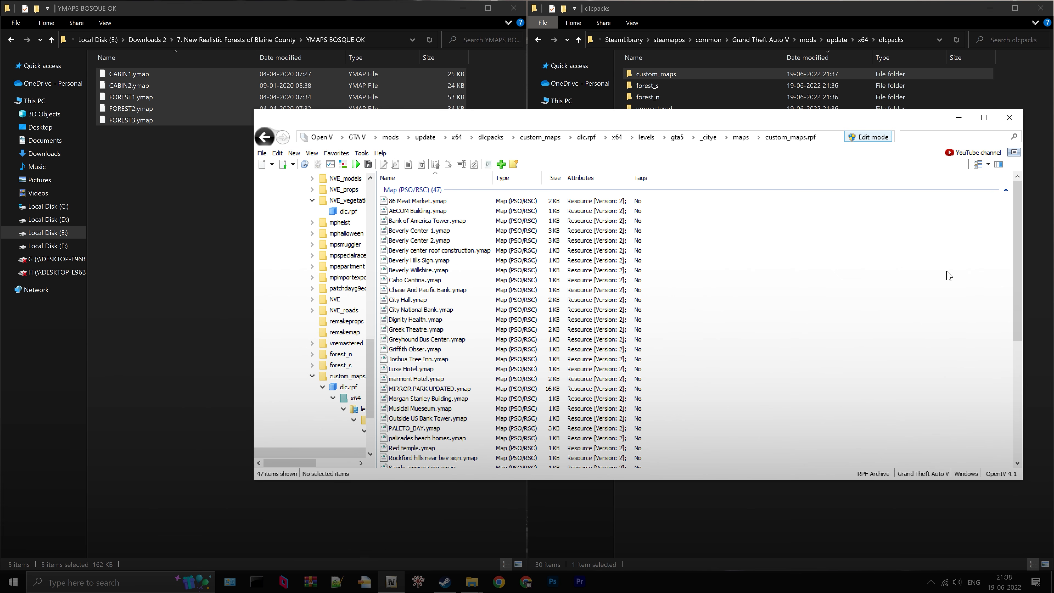
left_click_drag(1022, 269, 723, 269)
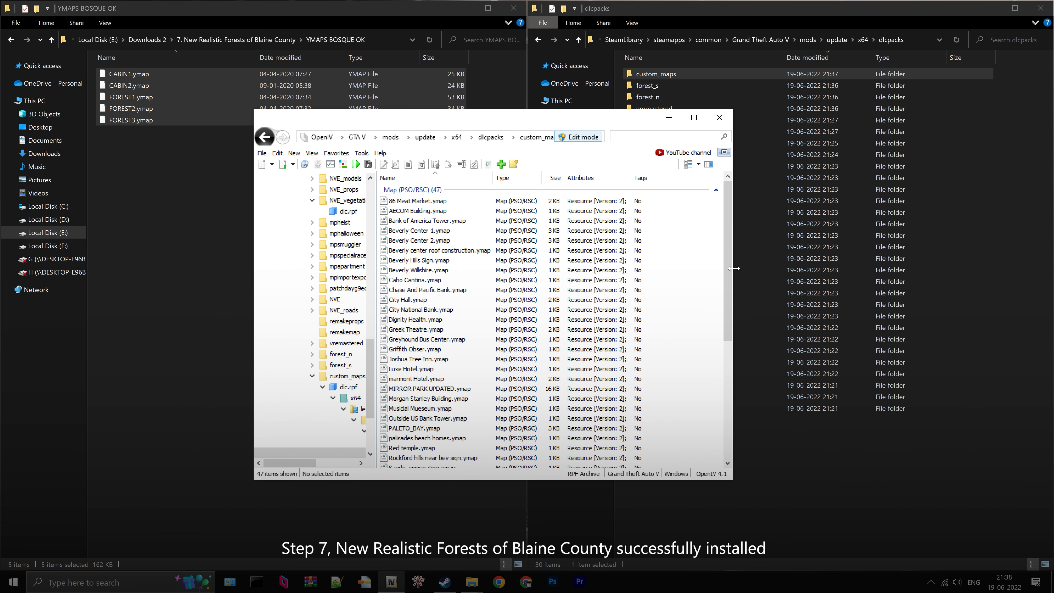
- Return to the Downloads 2 folder in File Explorer and select the 8. QuantV SinglePlayer (May 31 2022) folder
left_click(245, 38)
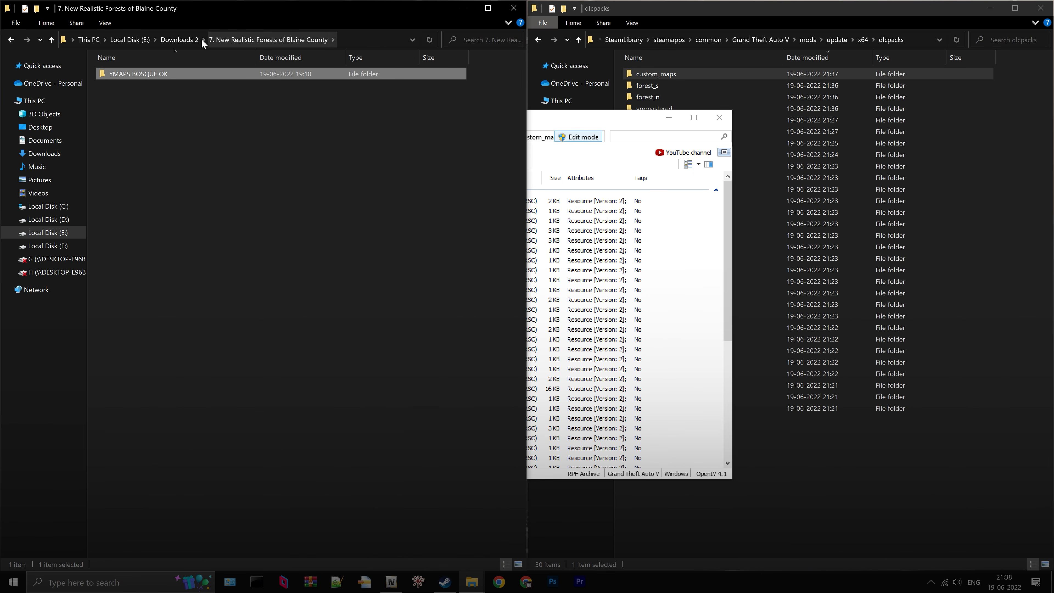
left_click(183, 39)
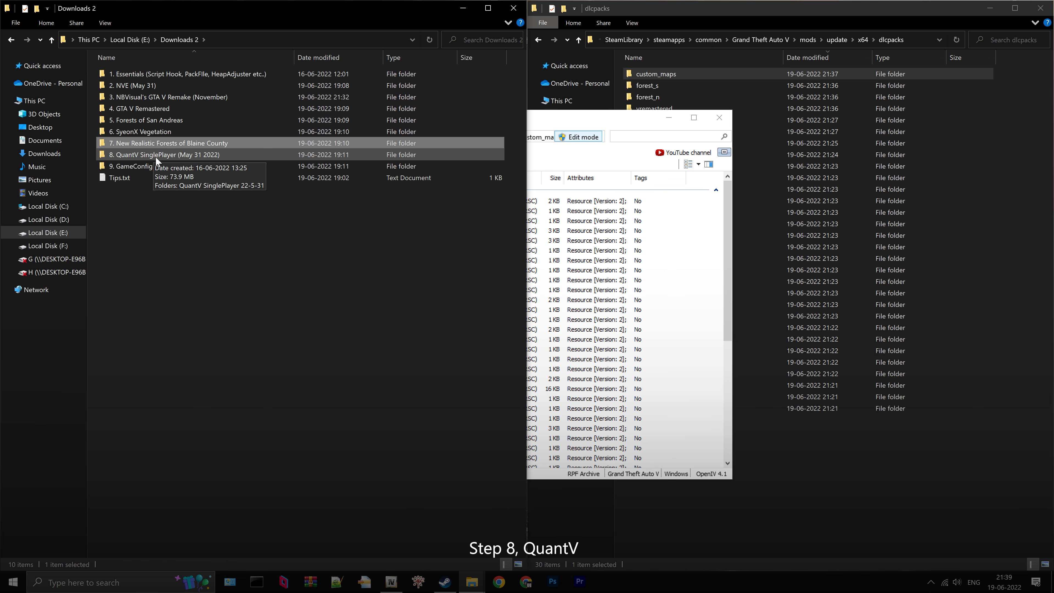
left_click(156, 158)
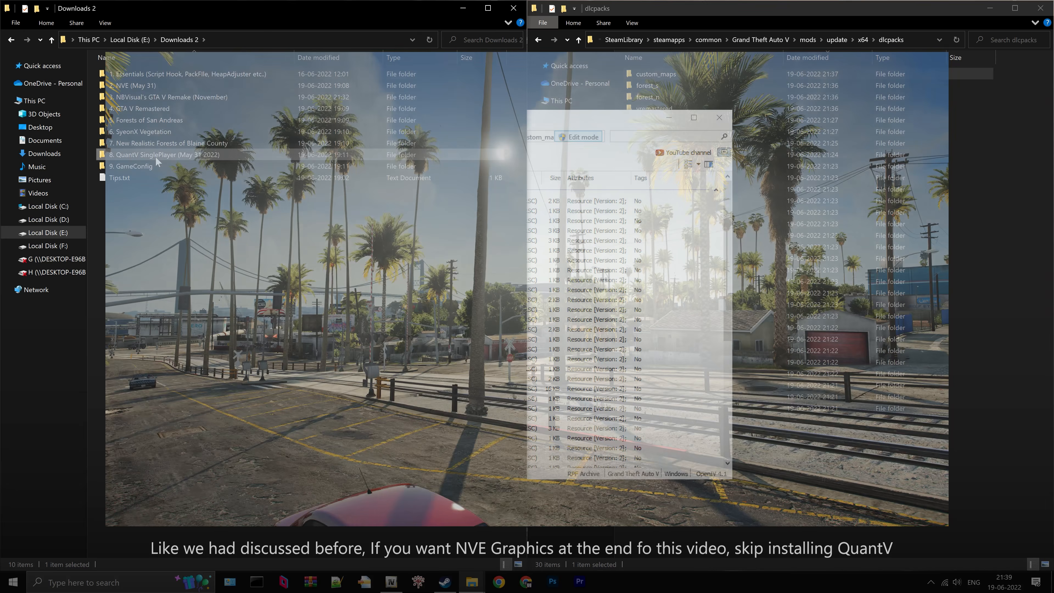
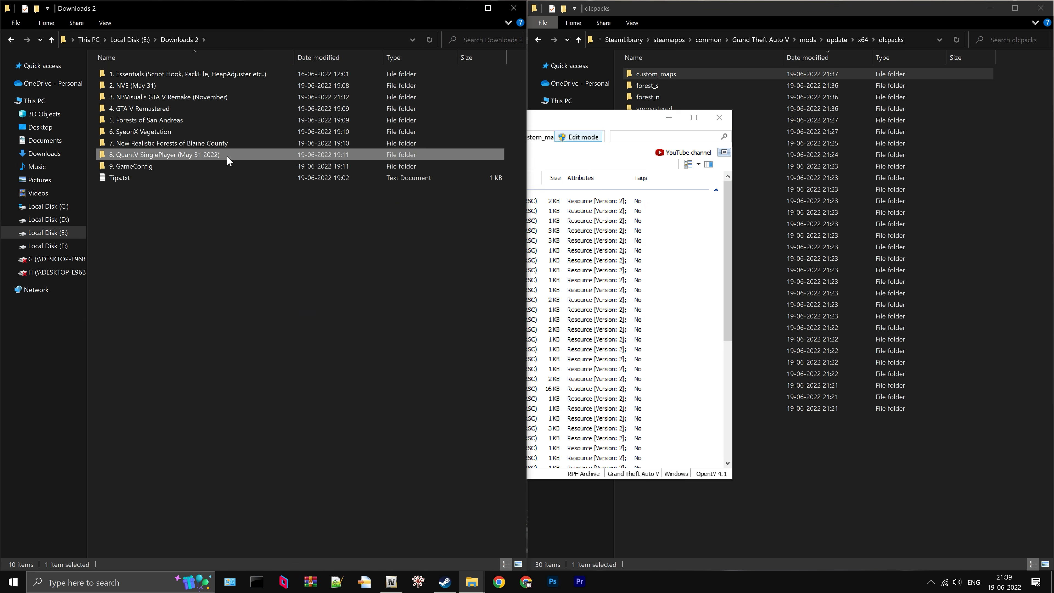
- Open the _Install folder inside QuantV SinglePlayer 22-5-31 and select QuantV_Install.oiv
double_click(227, 156)
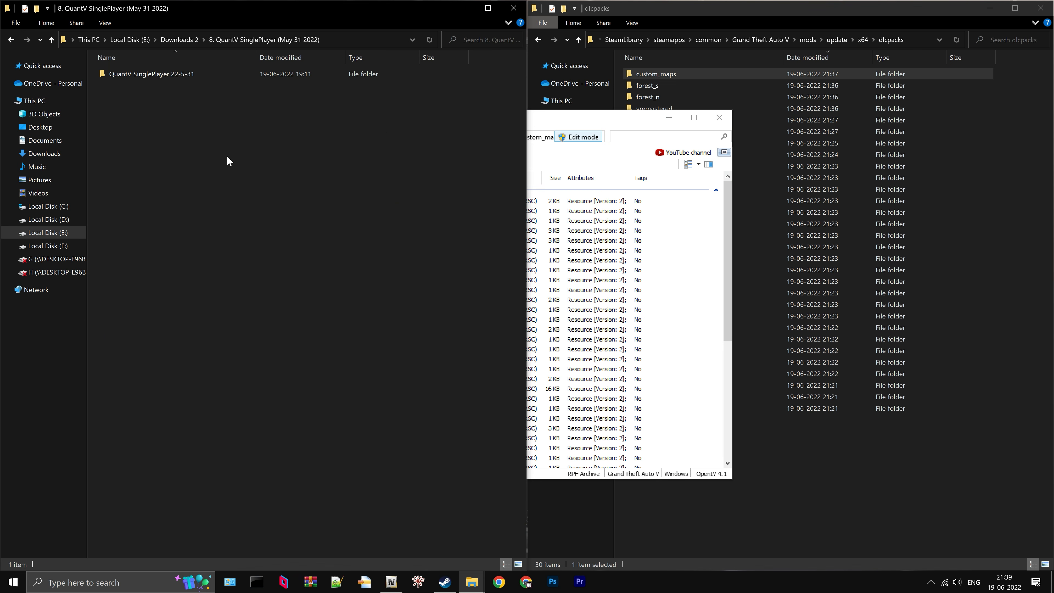
double_click(205, 76)
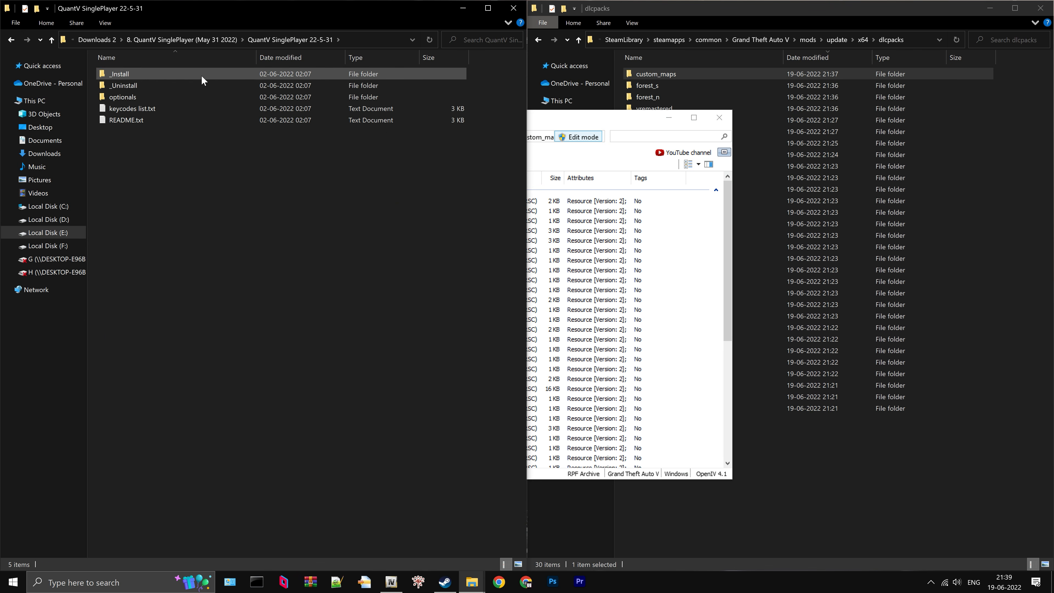
double_click(202, 75)
left_click(194, 77)
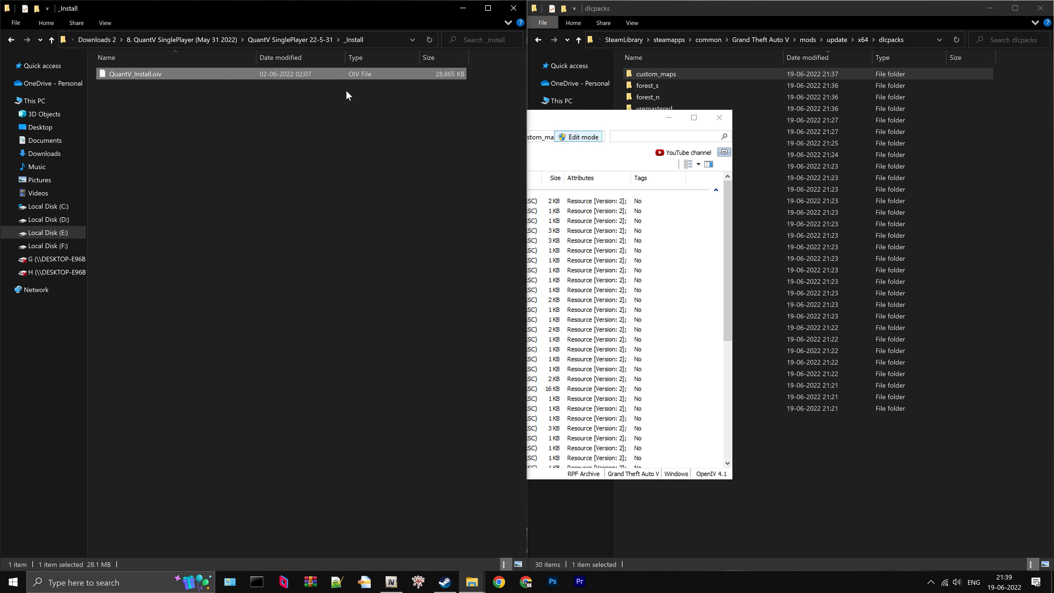
- In OpenIV, go to the GTA V root and install the QuantV_Install.oiv package into the "mods" folder
left_click(567, 123)
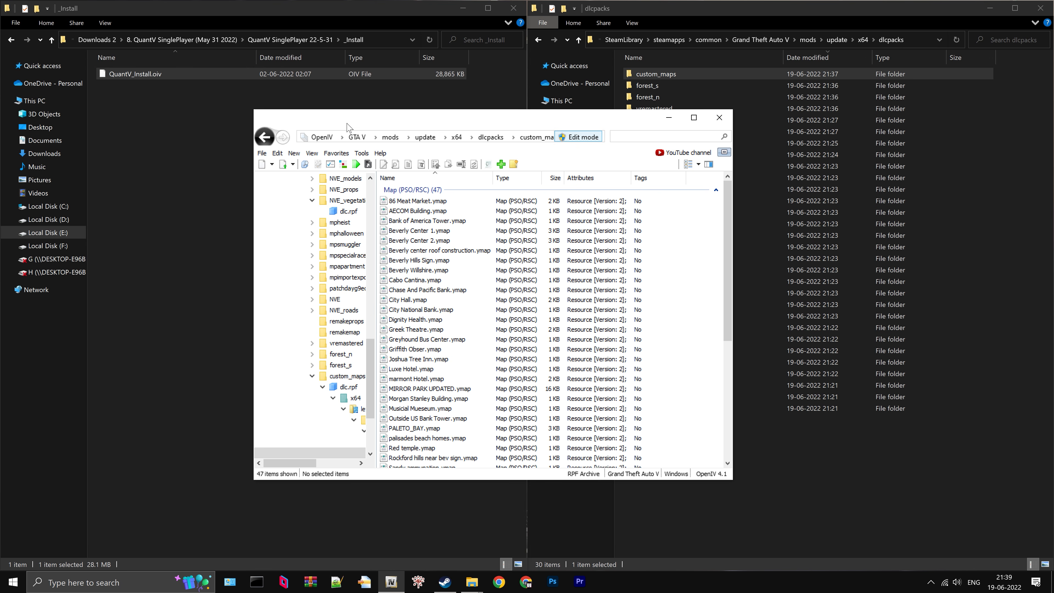
left_click(357, 137)
left_click_drag(151, 72, 477, 234)
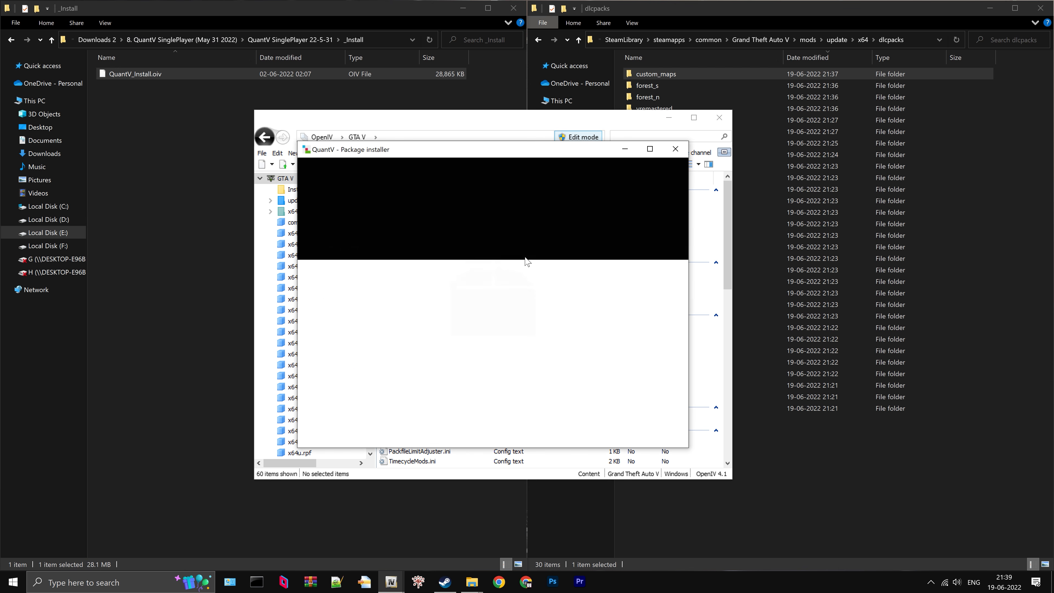
left_click(664, 232)
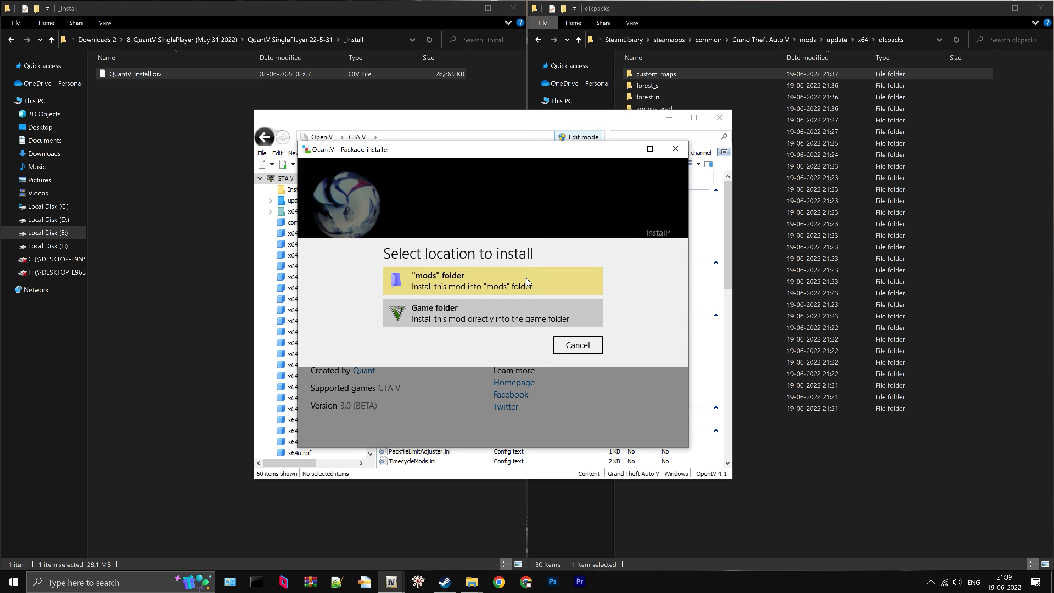
left_click(527, 282)
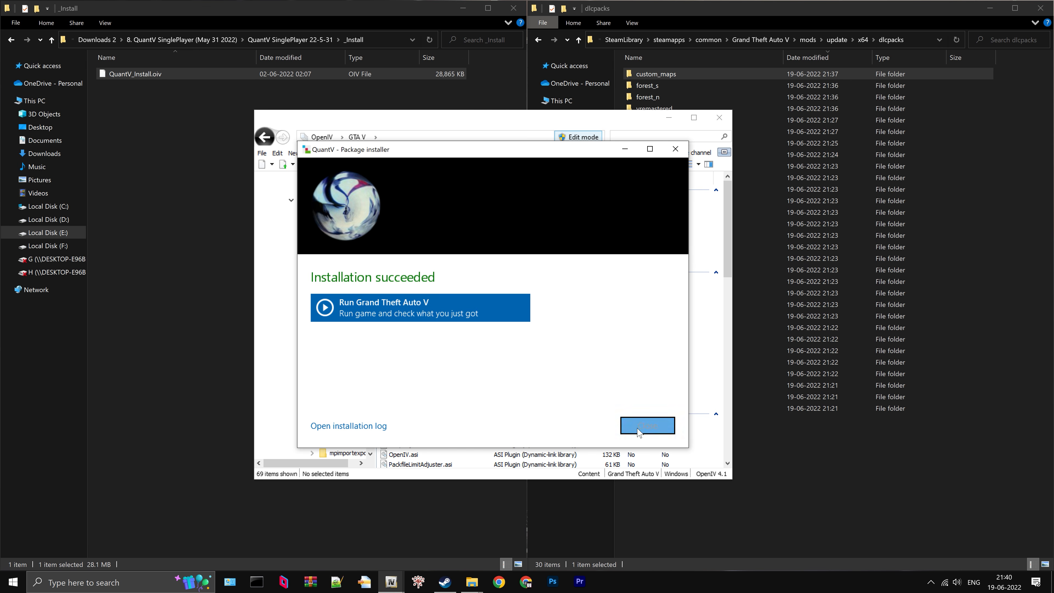
left_click(647, 426)
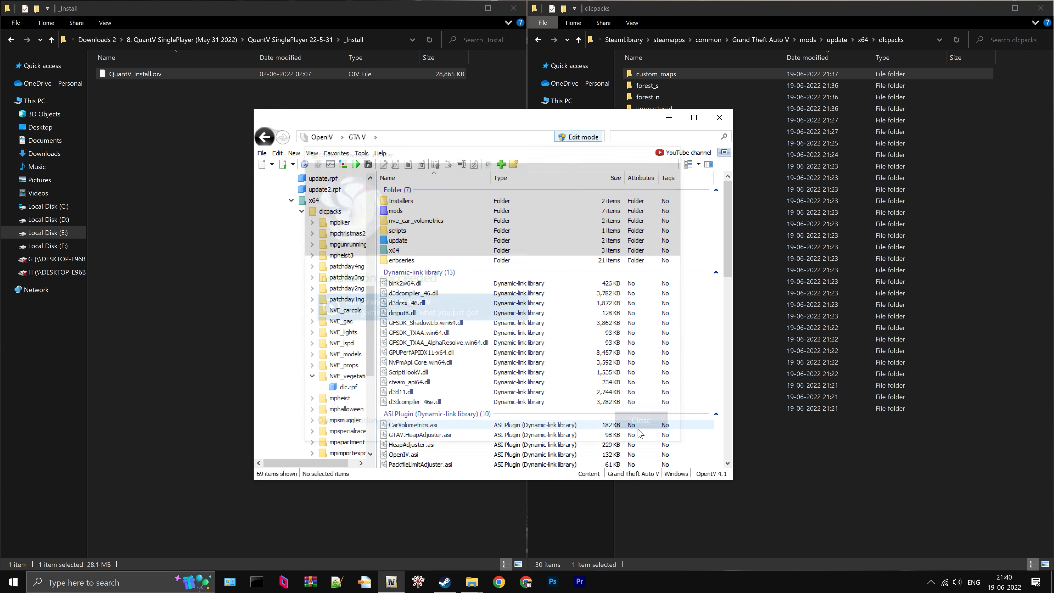
- In File Explorer, open QuantV's optionals > ENB performance-quality presets folder and select 3_ENB_VeryHigh_(default).oiv
left_click(297, 39)
left_click(141, 97)
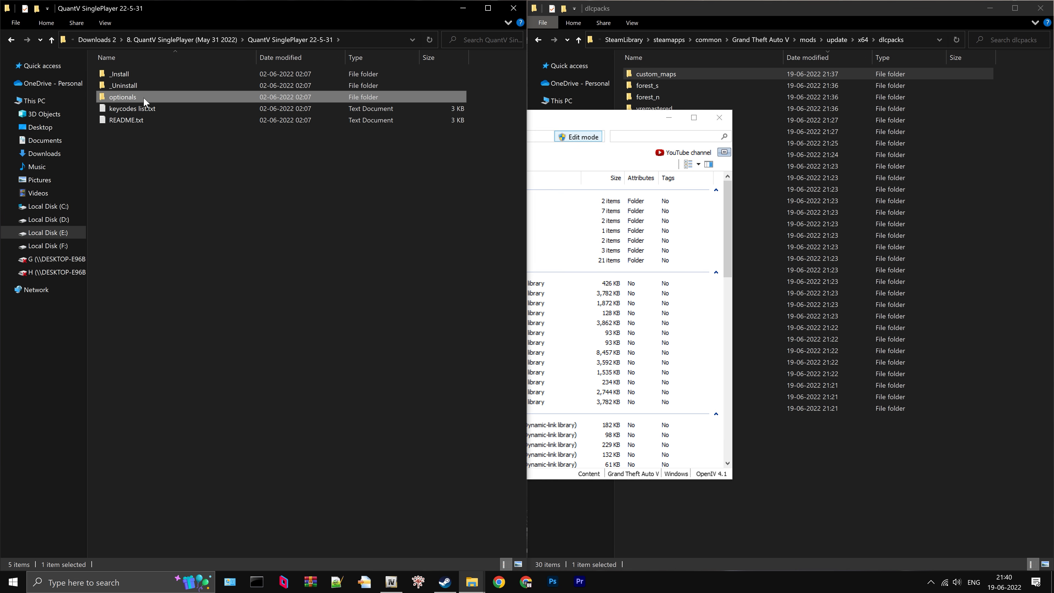
double_click(146, 97)
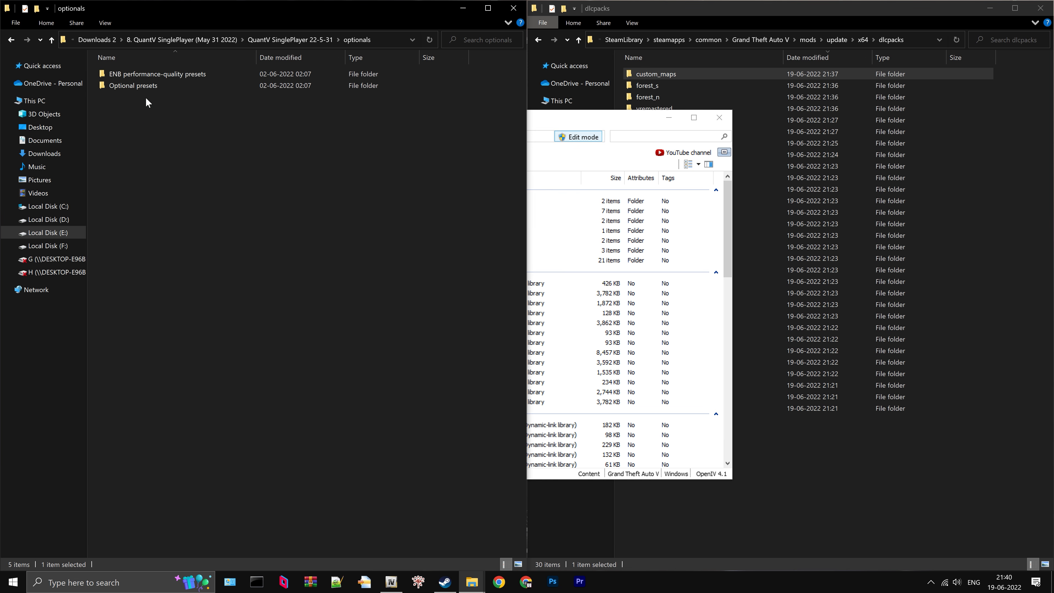
double_click(156, 77)
left_click(199, 99)
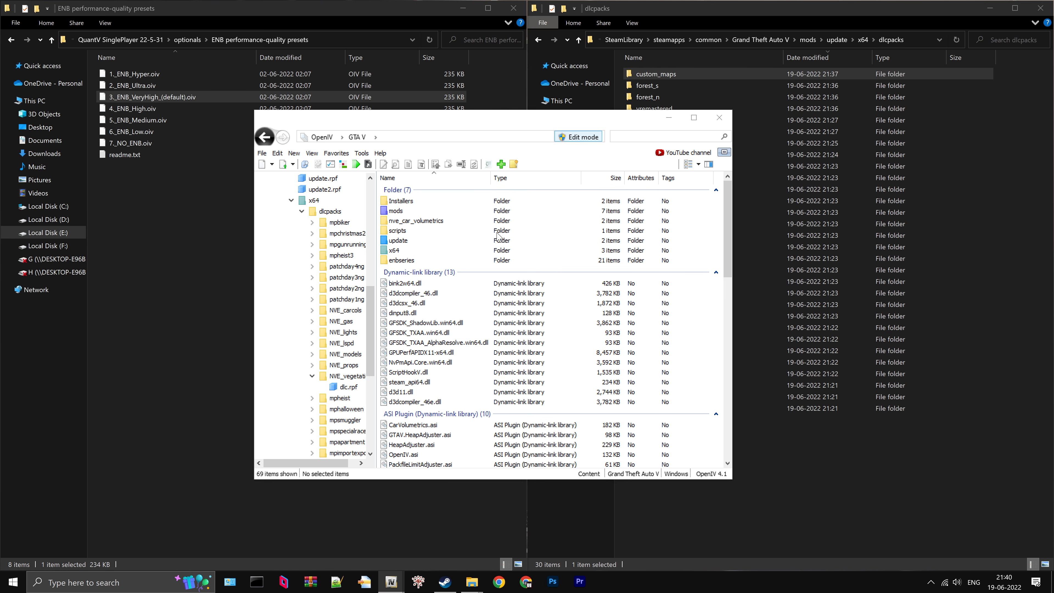
- Install the 3_ENB_VeryHigh_(default).oiv preset into the "mods" folder with OpenIV's package installer
left_click(662, 235)
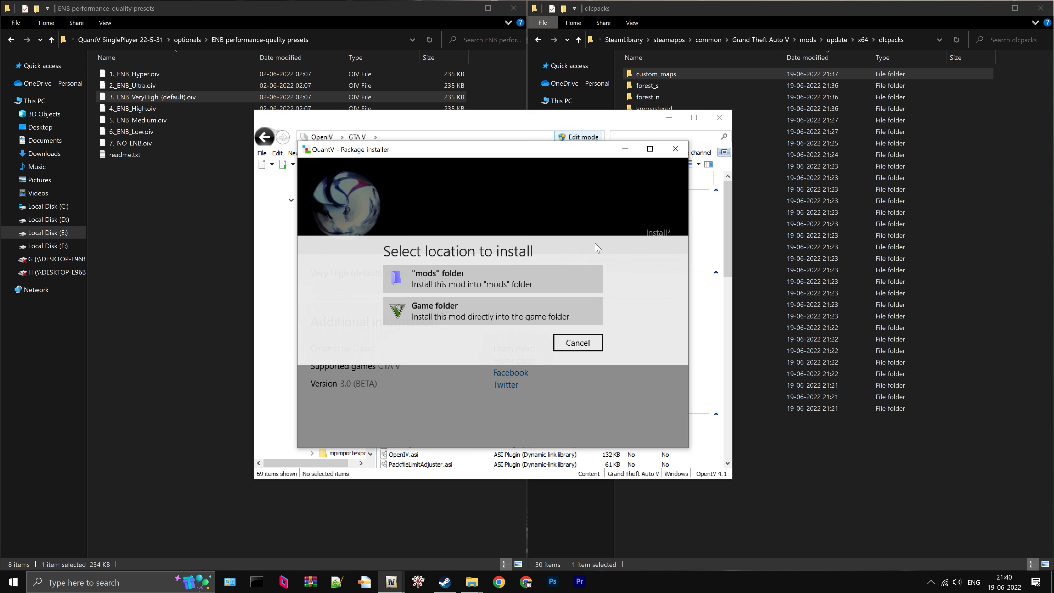
left_click(446, 286)
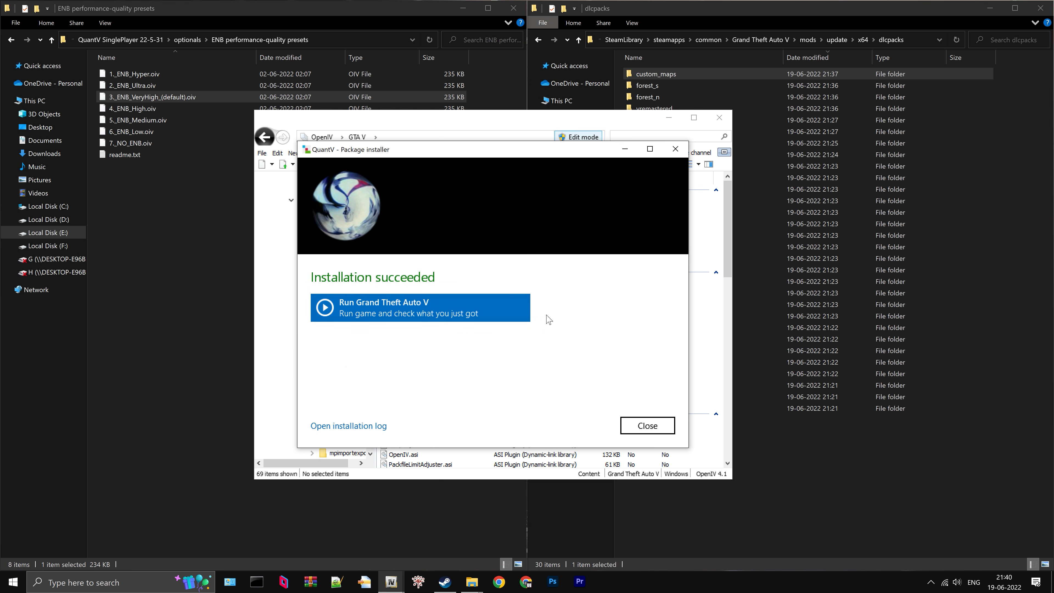
left_click(664, 426)
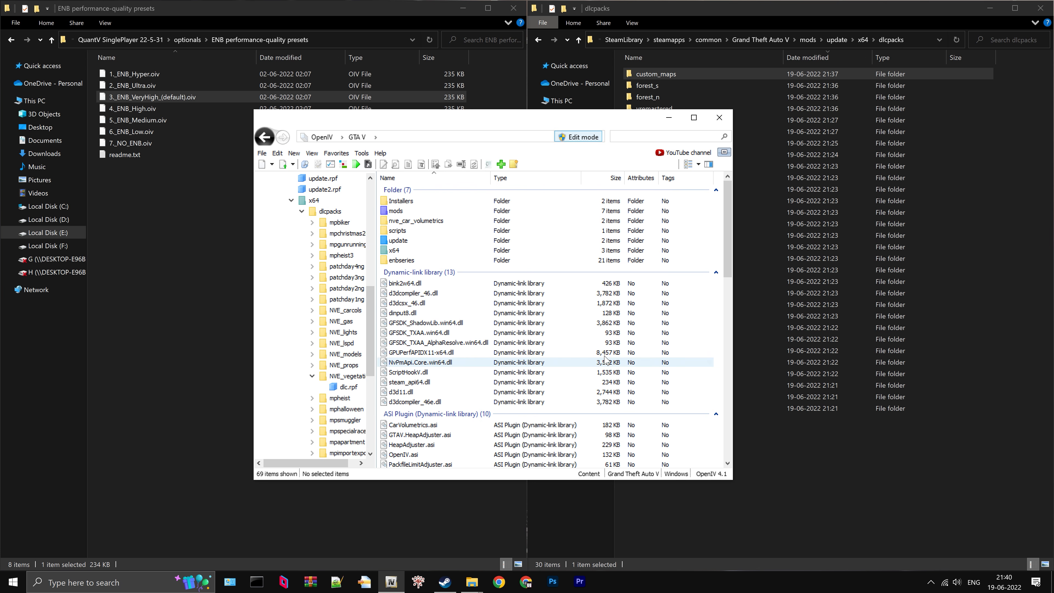
- In File Explorer, open the volumetric clouds (beta) folder inside QuantV's Optional presets
left_click(178, 41)
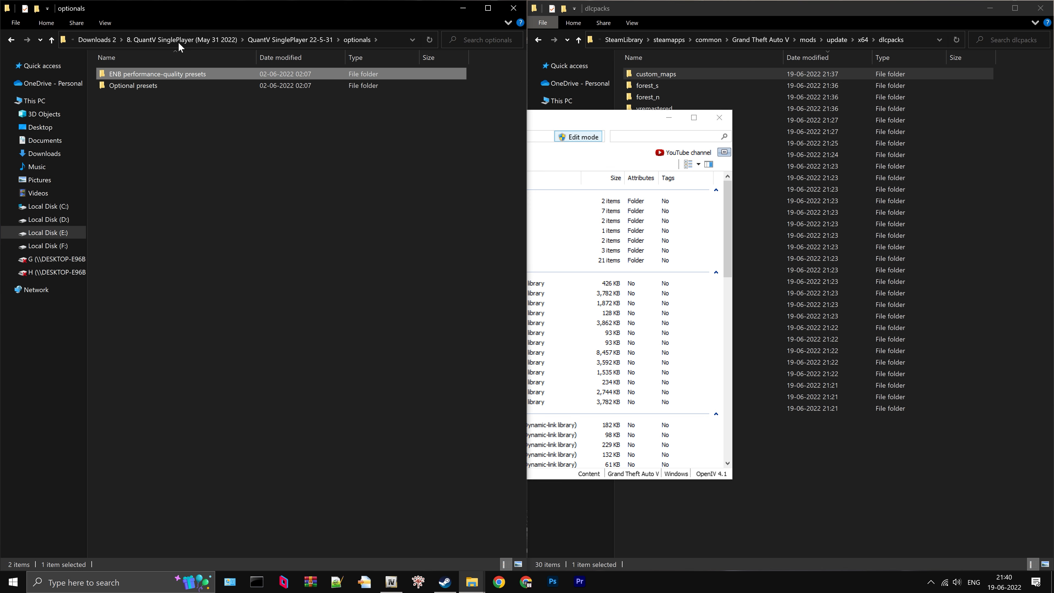
left_click(173, 86)
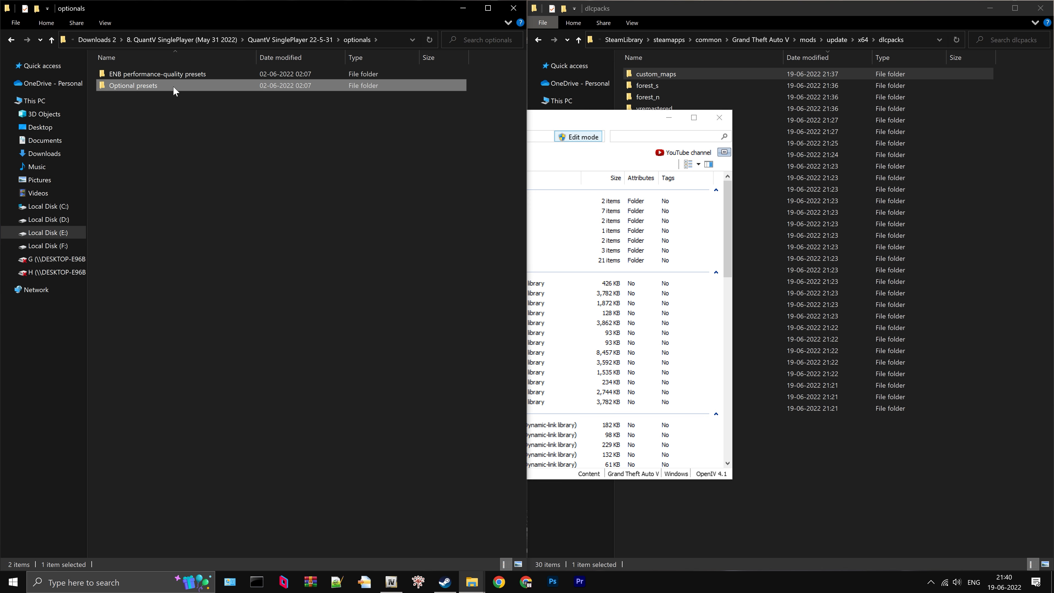
double_click(173, 85)
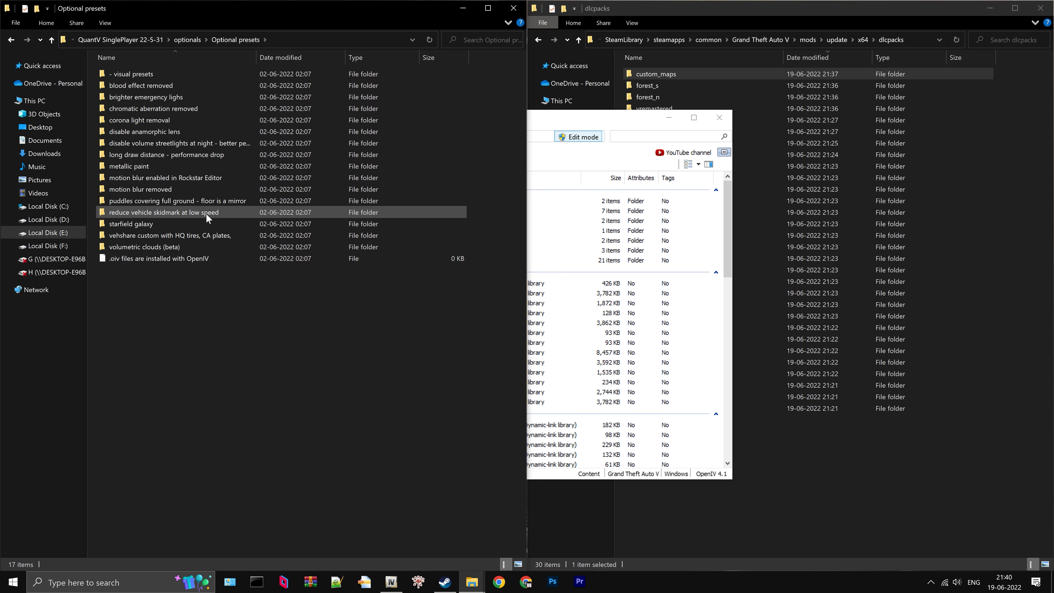
left_click(207, 244)
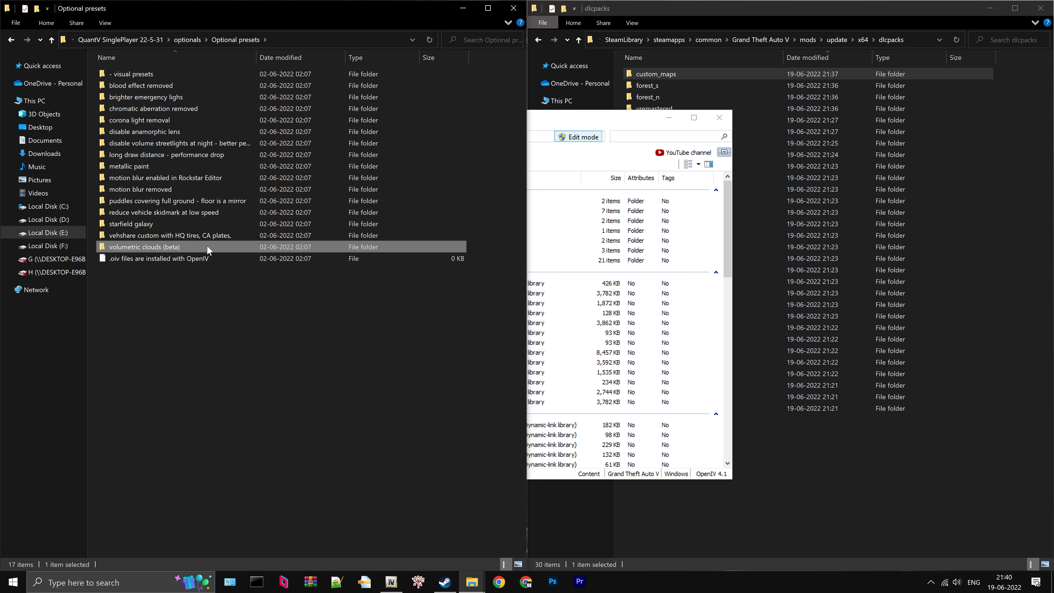
double_click(202, 246)
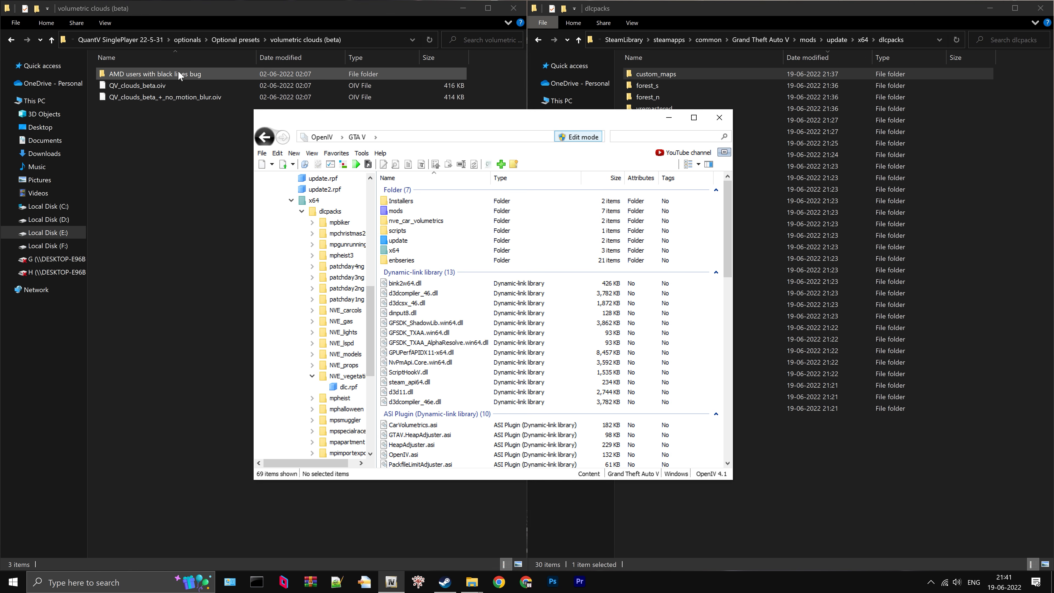
- Install QV_clouds_beta.oiv into the "mods" folder with OpenIV's package installer
left_click_drag(148, 88, 493, 250)
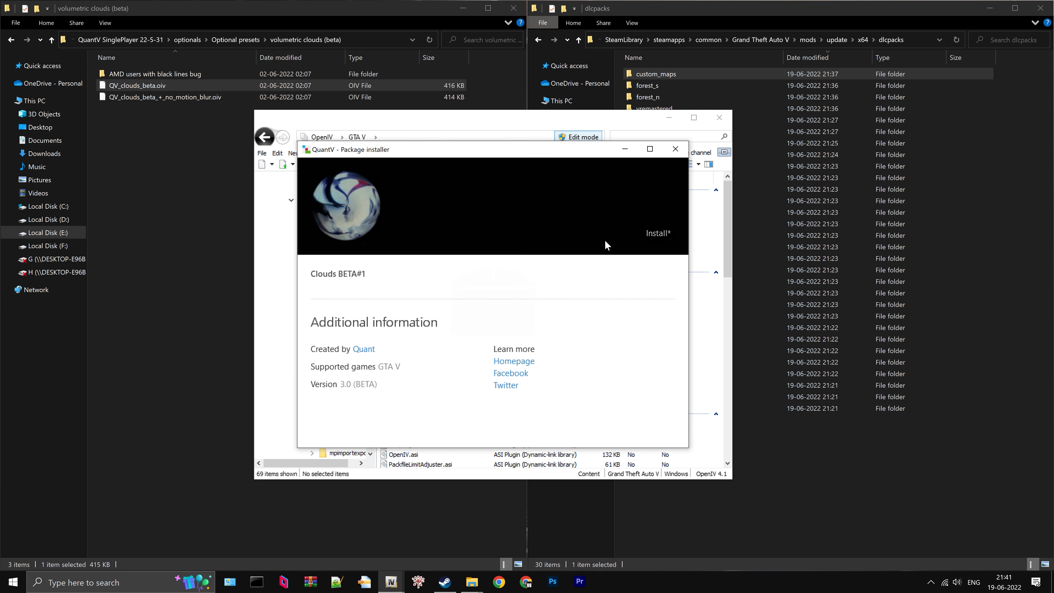
left_click(658, 233)
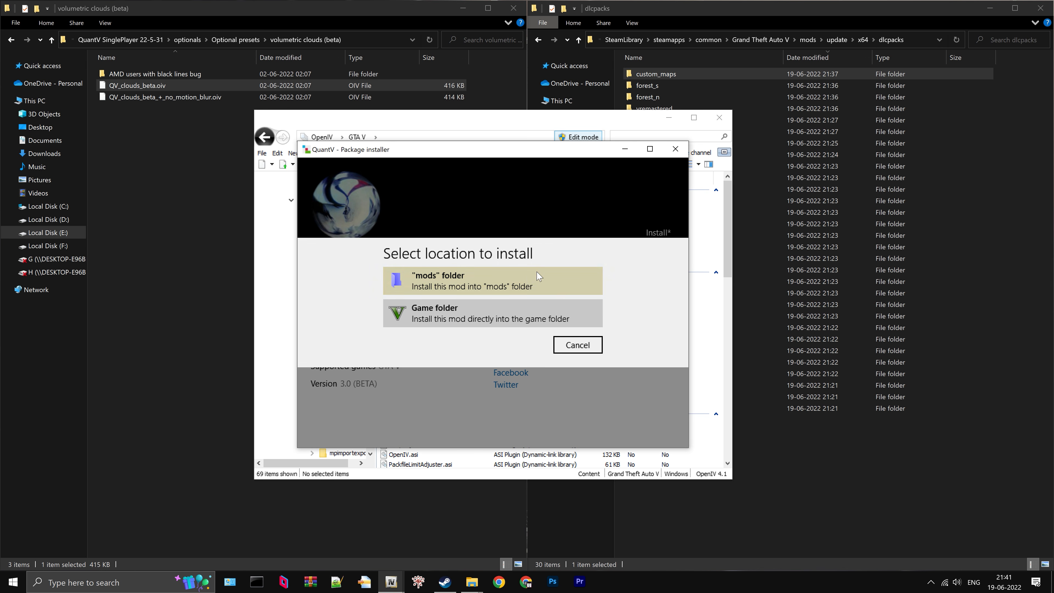
left_click(529, 282)
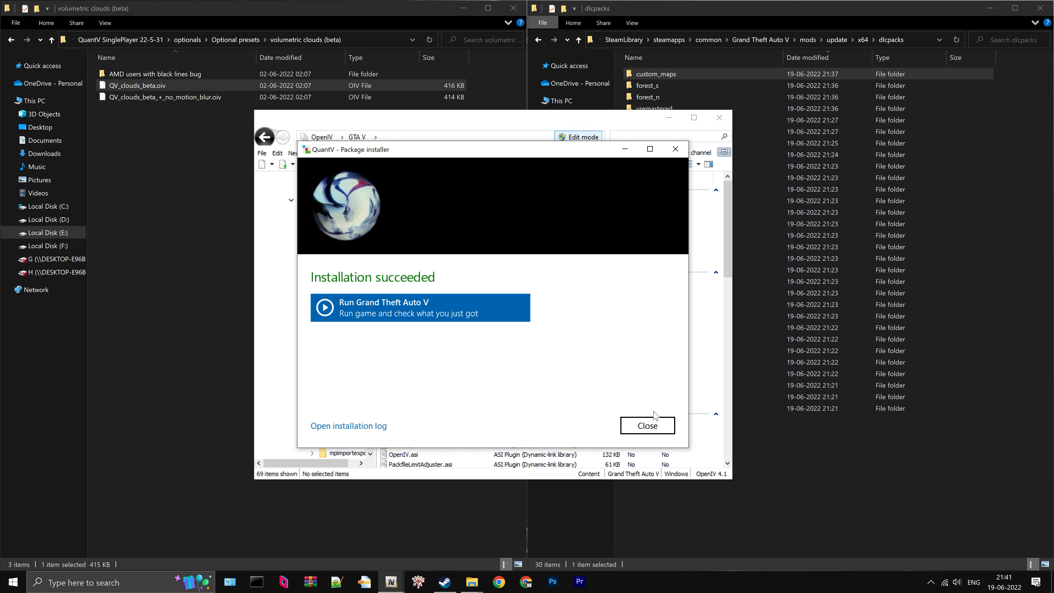
left_click(653, 424)
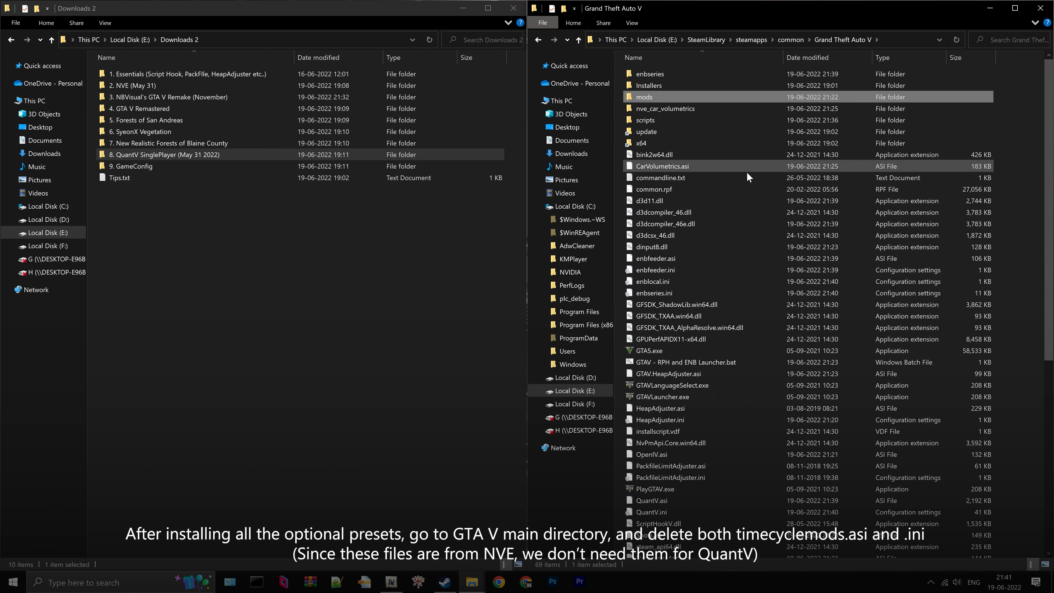
- Delete TimecycleMods.asi and TimecycleMods.ini from the Grand Theft Auto V main directory in File Explorer
scroll(718, 320, "down", 6)
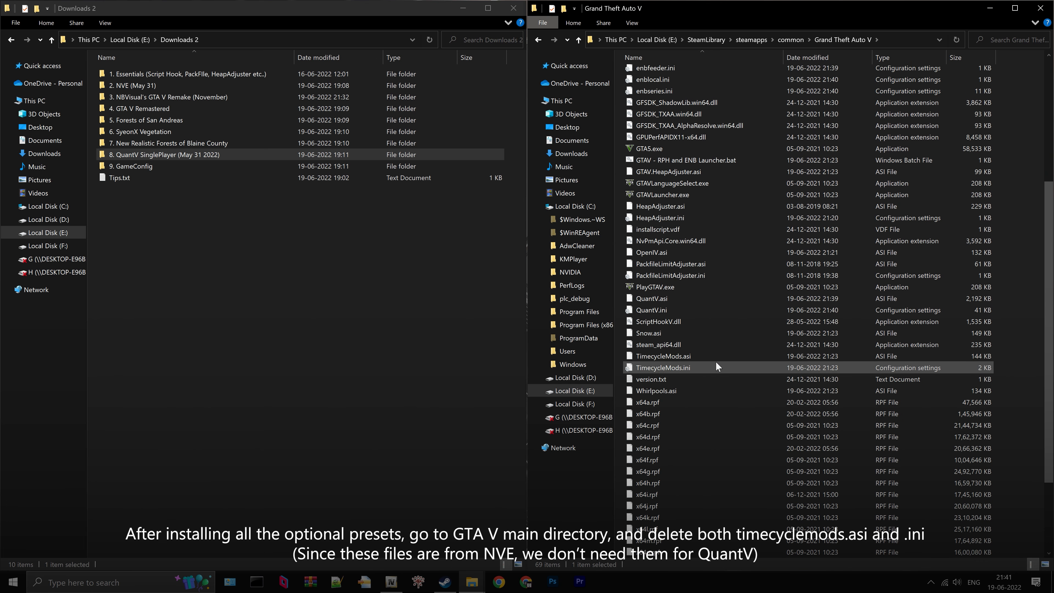
left_click(688, 358)
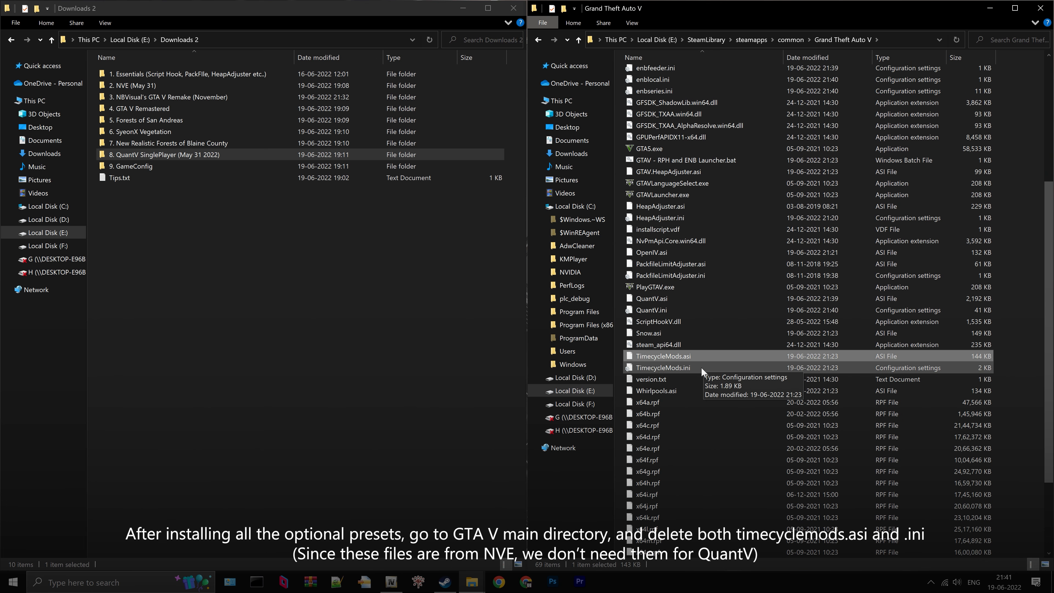
left_click(700, 366, "ctrl")
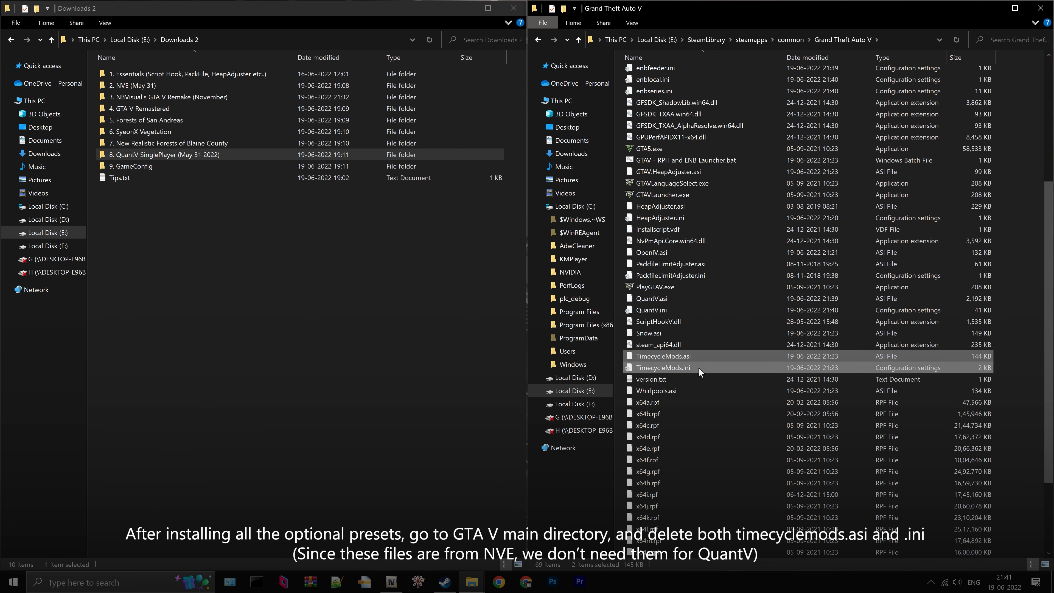
right_click(699, 368)
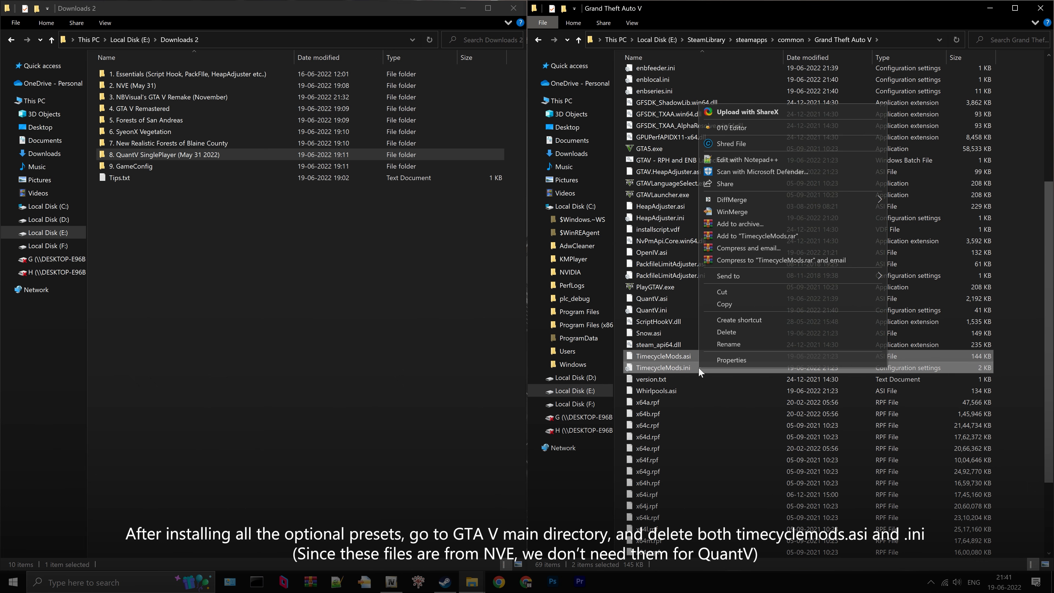
left_click(725, 333)
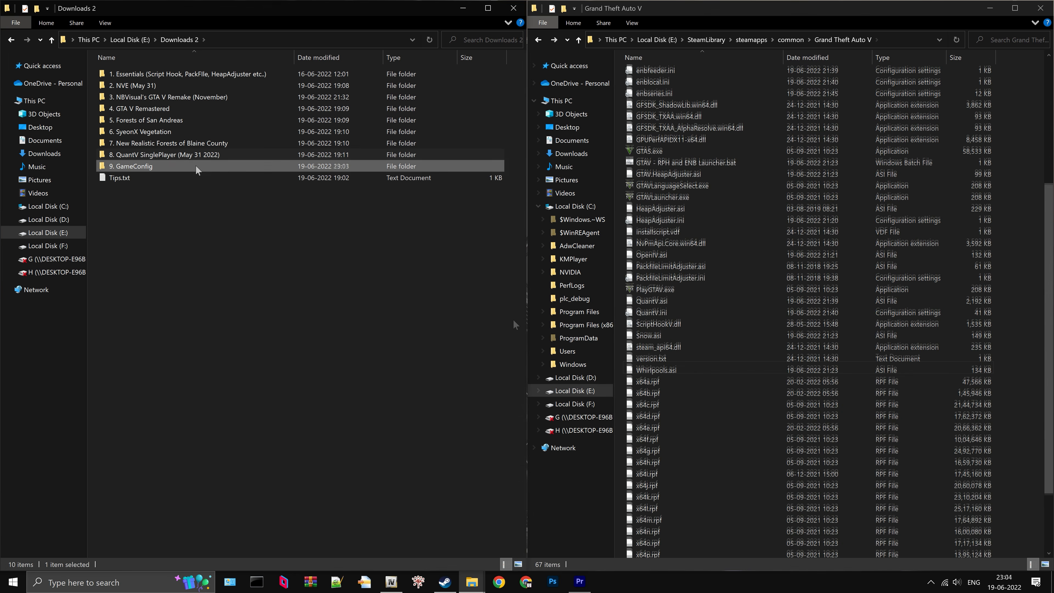
- Open the (PAID Best) 5Real_June_22 folder inside the 9. GameConfig folder of Downloads 2
left_click(195, 166)
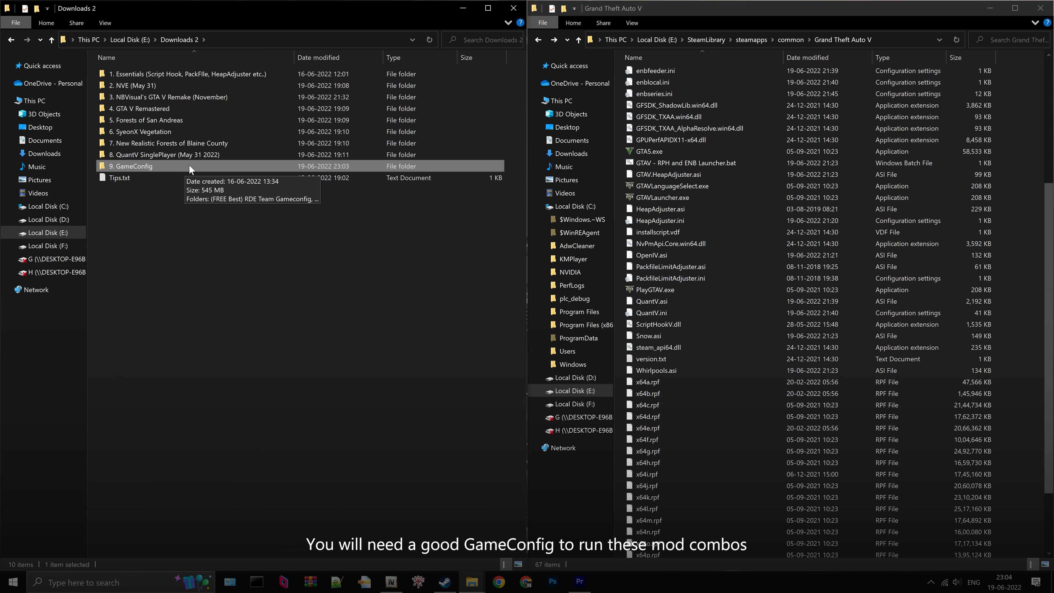
double_click(190, 166)
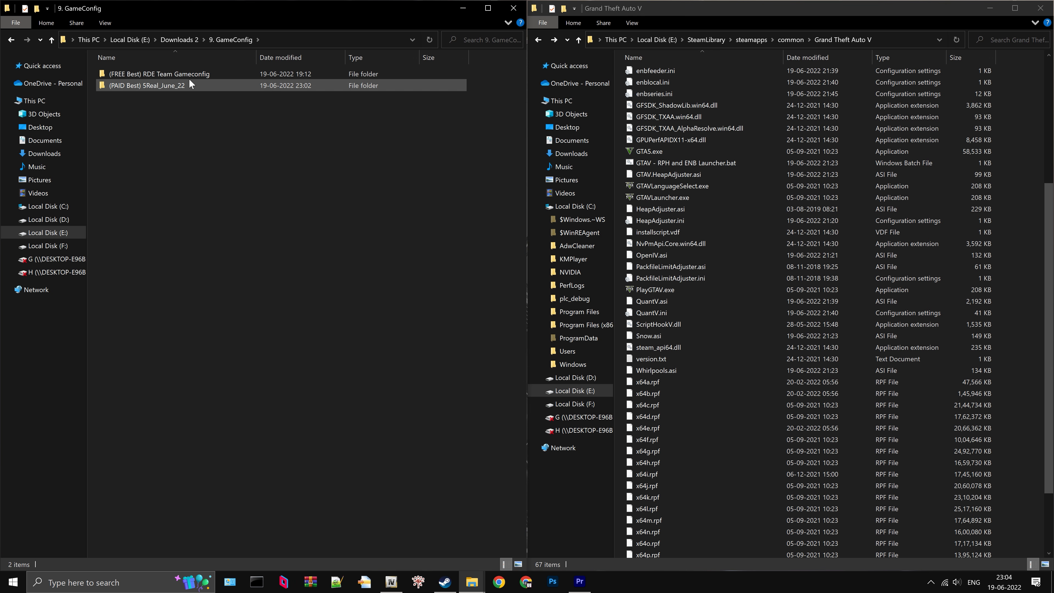
left_click(216, 73)
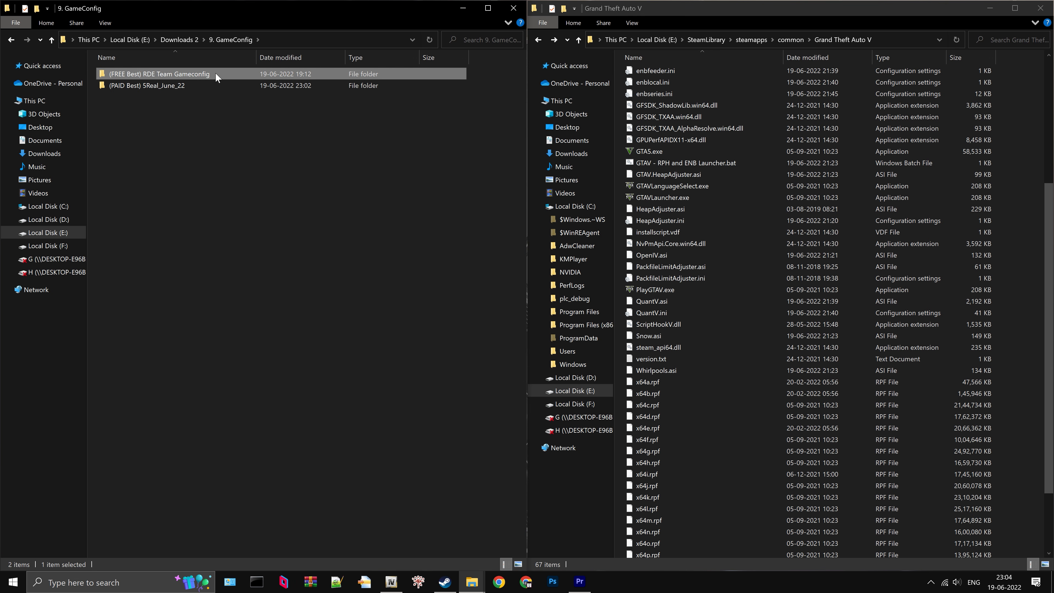
left_click(195, 88)
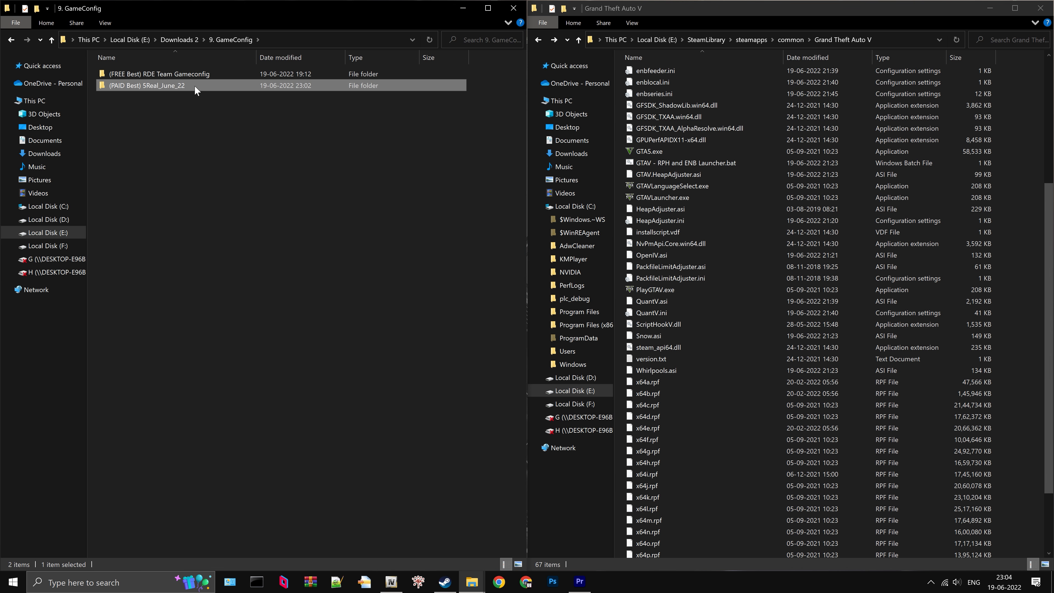
double_click(188, 84)
- Open the LSPDFR folder inside 5Real_June_22's Addons folder
left_click(175, 75)
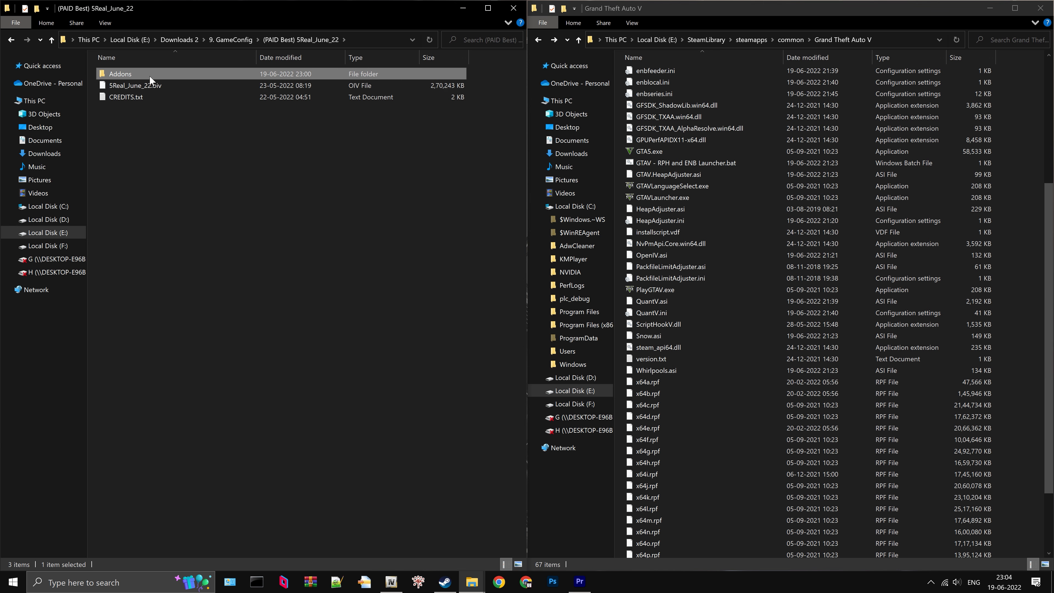
double_click(139, 72)
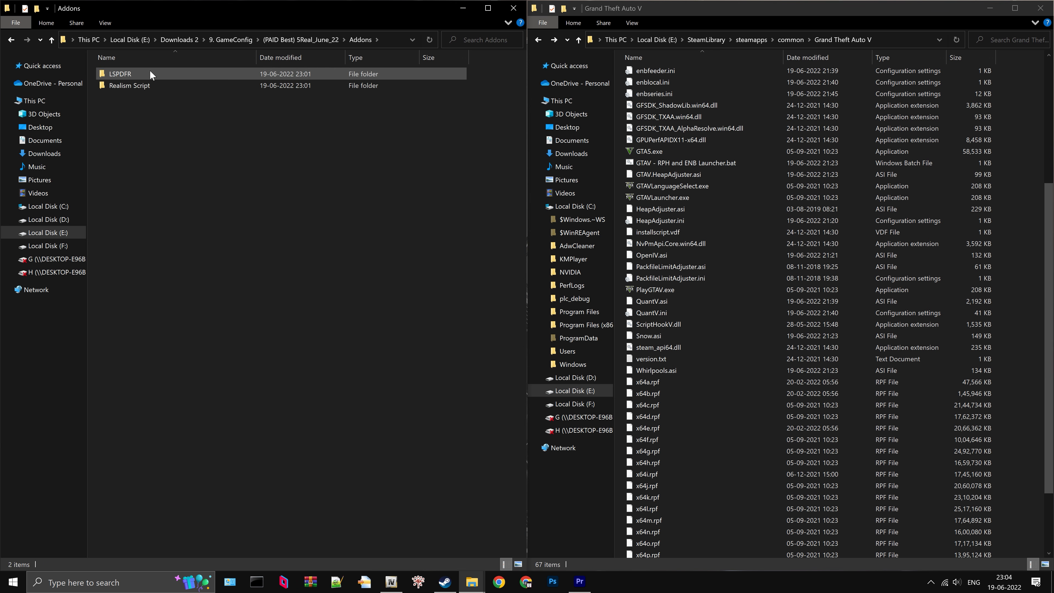
left_click(149, 73)
double_click(139, 74)
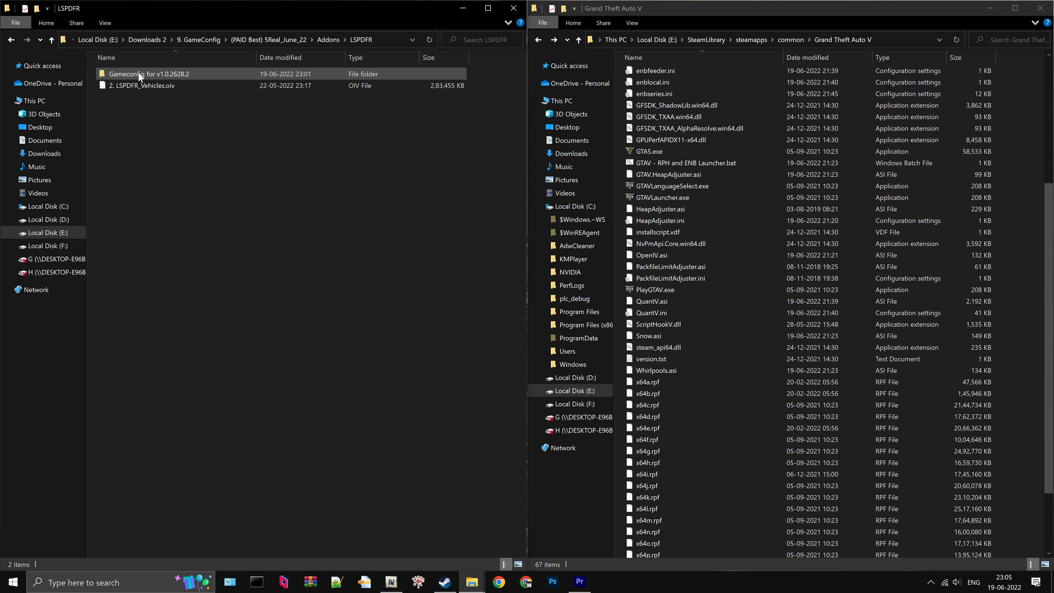
- Open the Gameconfig for v1.0.2628.2 folder inside the LSPDFR folder and select gameconfig.xml
left_click(189, 75)
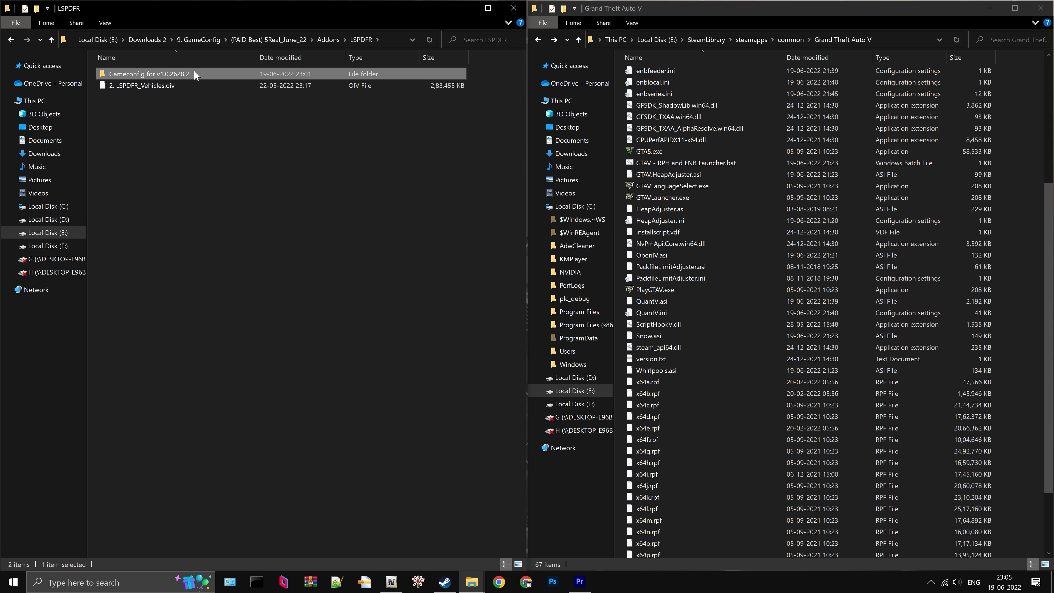
double_click(192, 73)
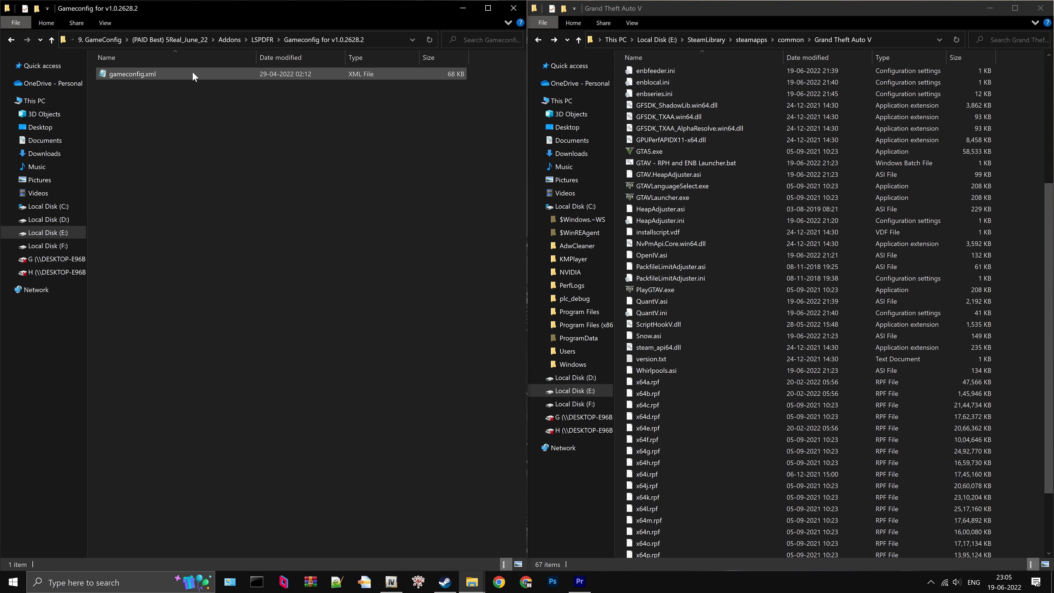
left_click(161, 78)
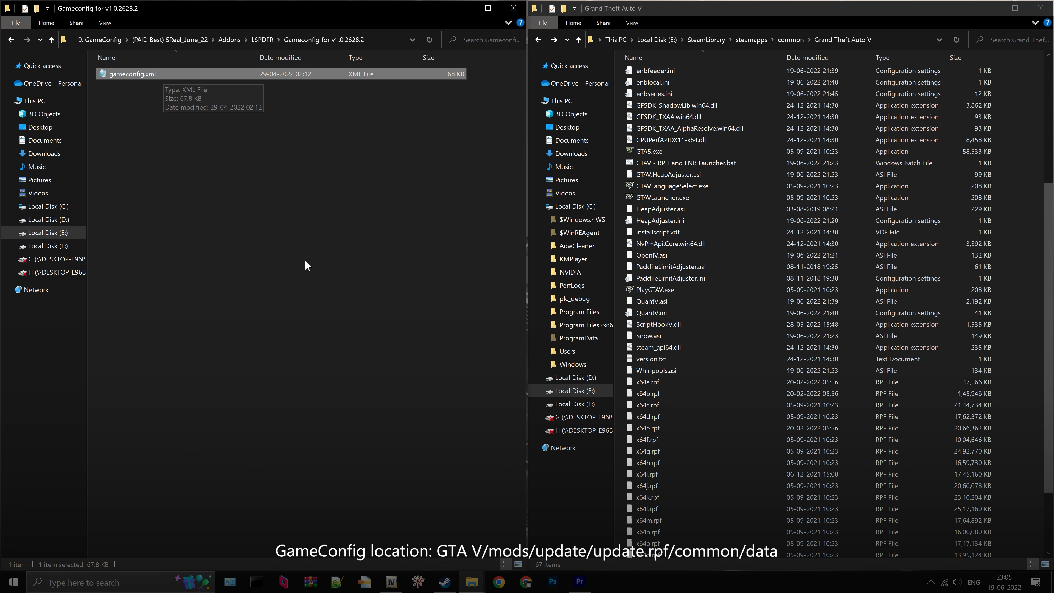
- Switch to OpenIV and open the mods/update/update.rpf/common/data folder
left_click(392, 581)
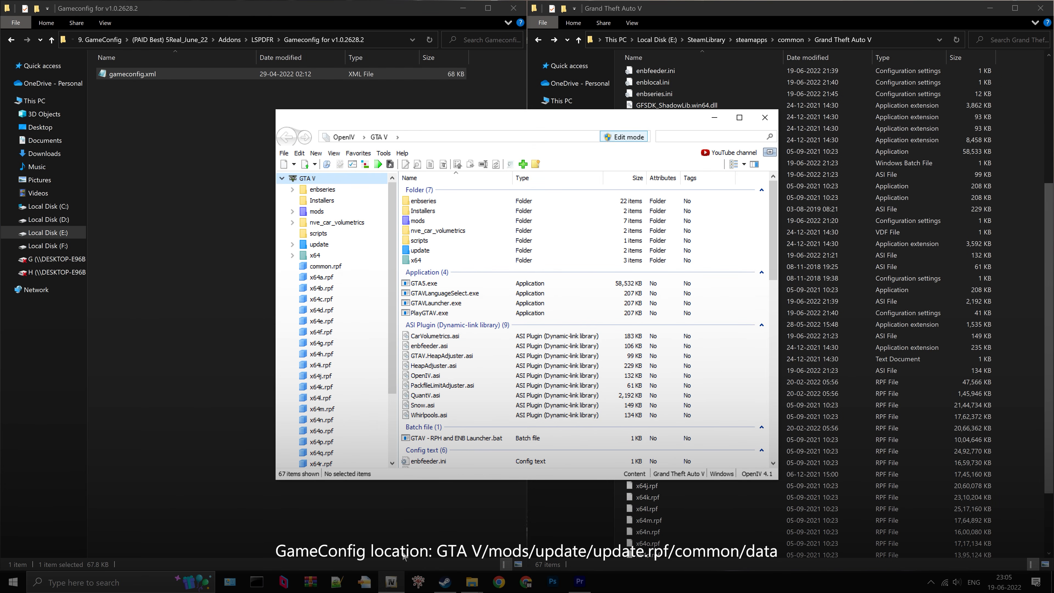
double_click(418, 220)
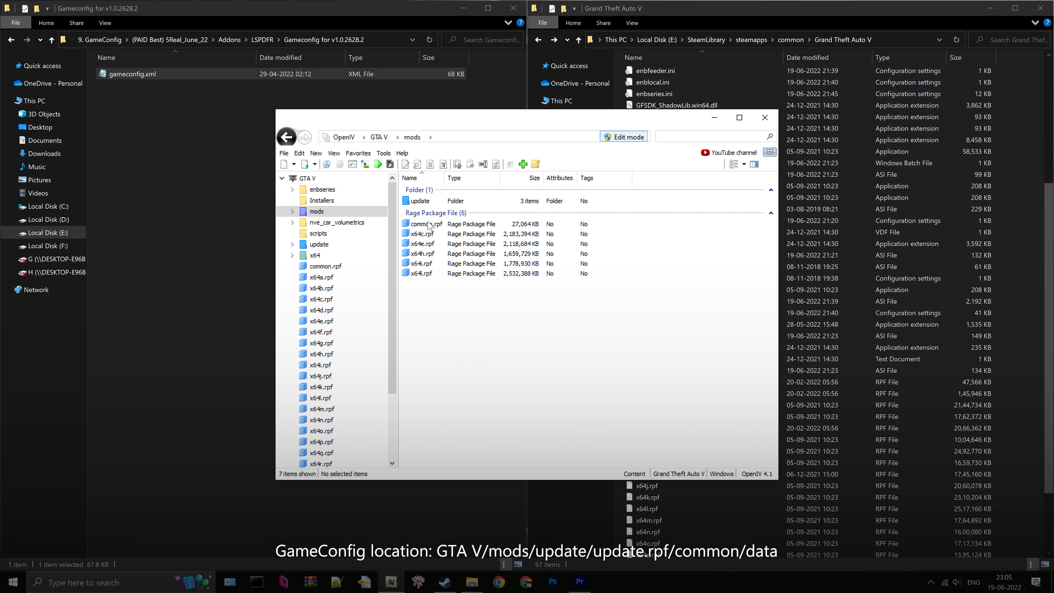
double_click(432, 203)
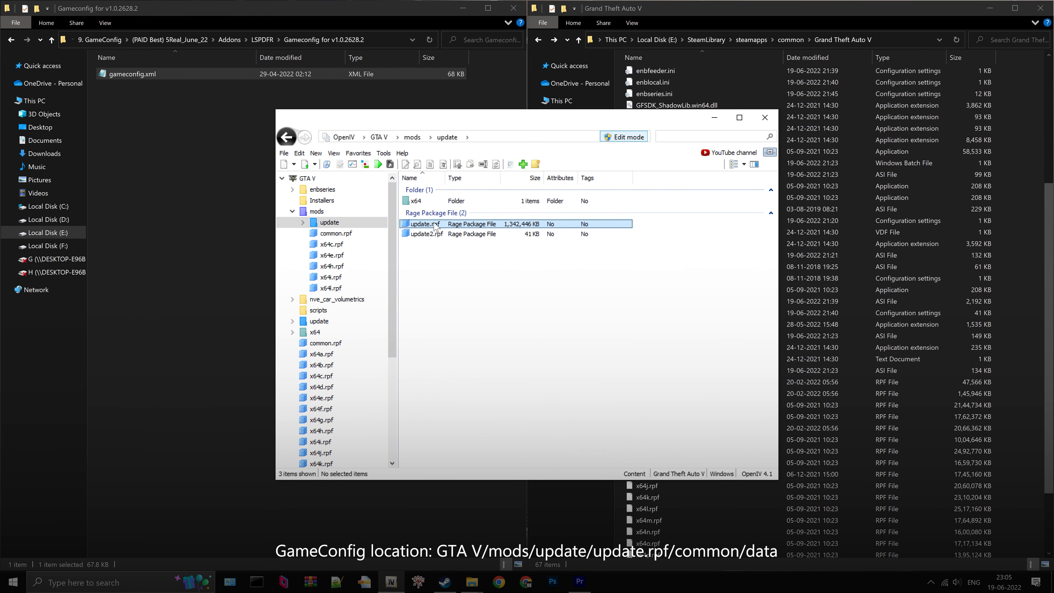
left_click(441, 227)
double_click(444, 227)
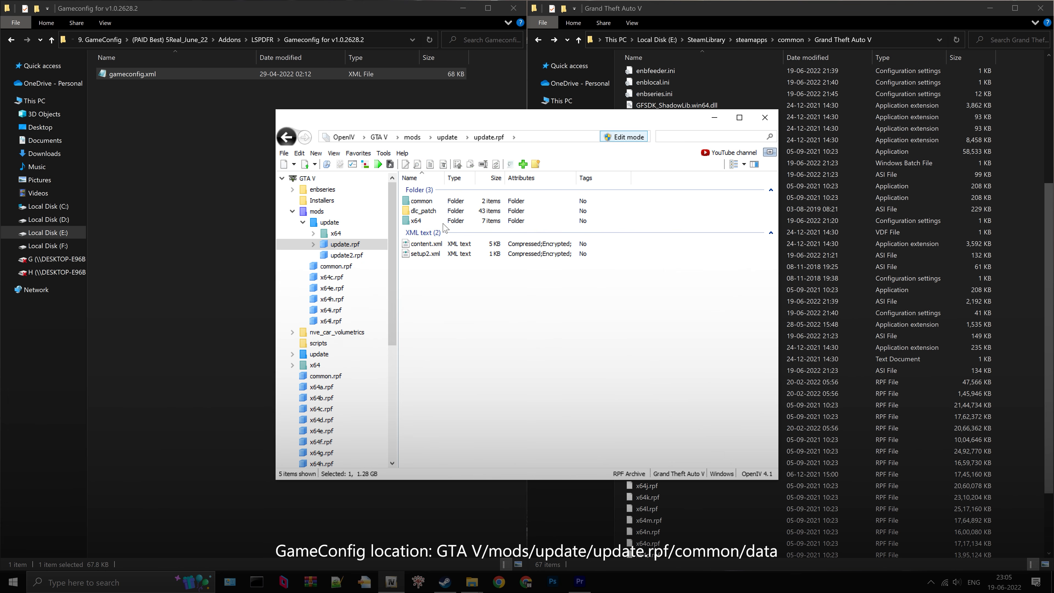
double_click(435, 202)
double_click(435, 202)
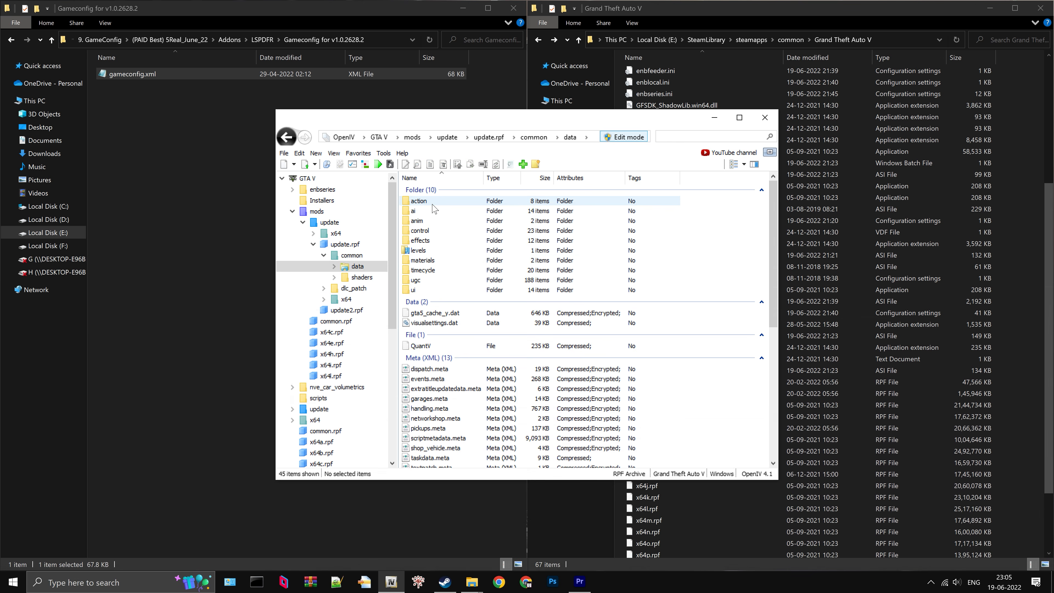
- Replace gameconfig.xml in the archive's data folder with the gameconfig.xml from the Gameconfig for v1.0.2628.2 folder
scroll(487, 267, "down", 3)
scroll(487, 267, "down", 7)
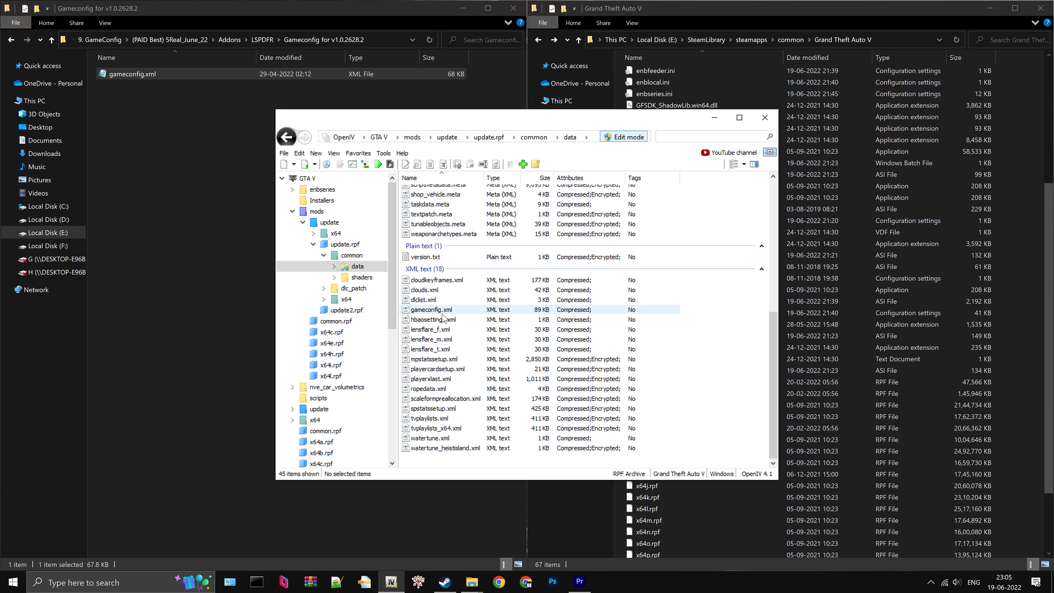
left_click(454, 312)
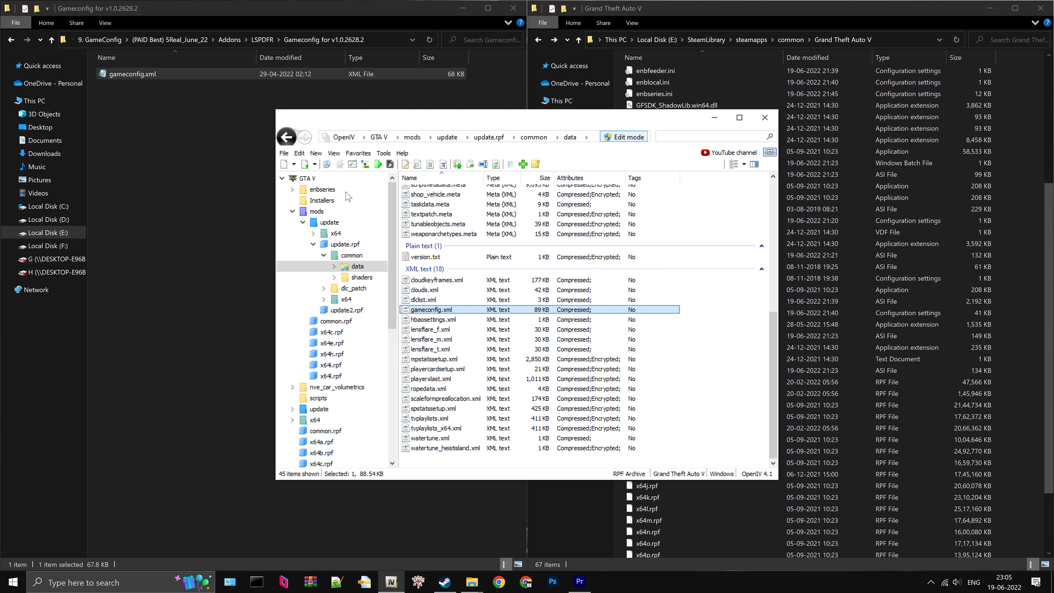
left_click_drag(156, 73, 469, 318)
left_click_drag(166, 73, 468, 316)
- Open the replaced gameconfig.xml for editing in OpenIV and search it for "building"
right_click(458, 315)
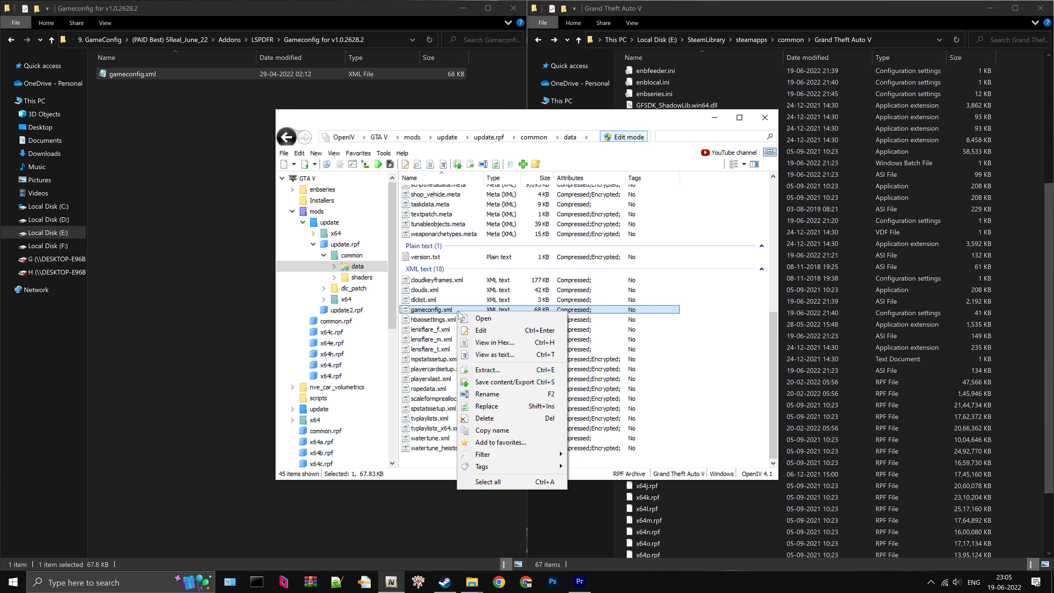
left_click(488, 331)
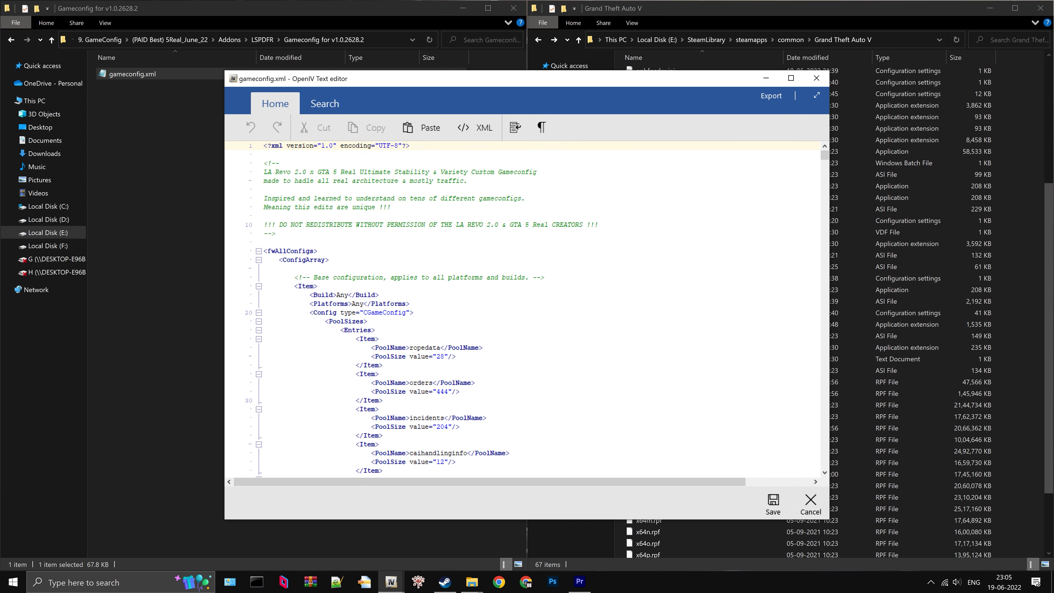
key("ctrl+f")
type("bu")
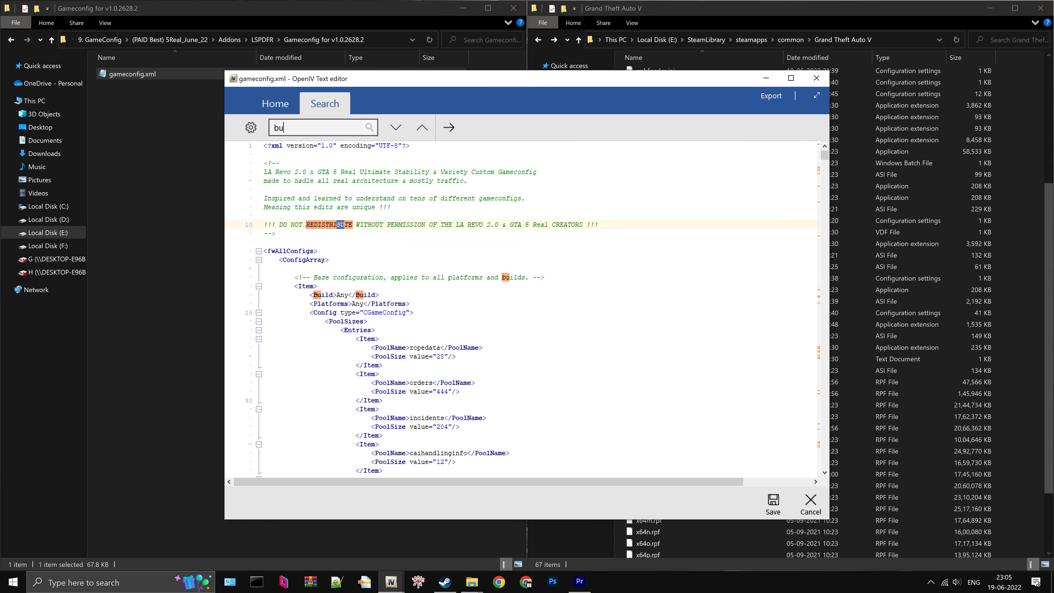
type("ilding")
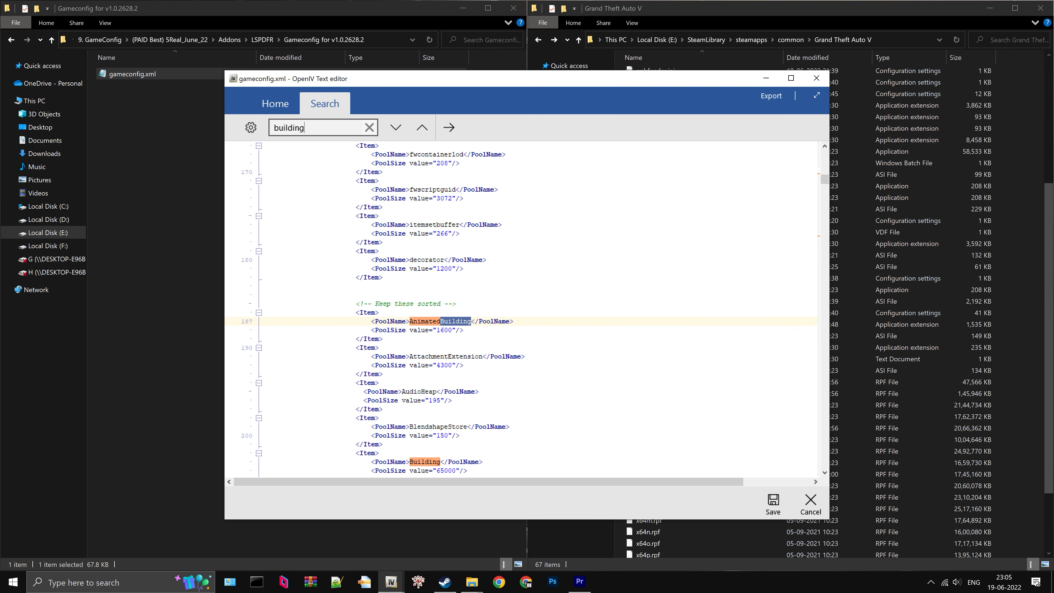
- Set the PoolSize value of the Building pool in gameconfig.xml to 72000
scroll(523, 310, "down", 4)
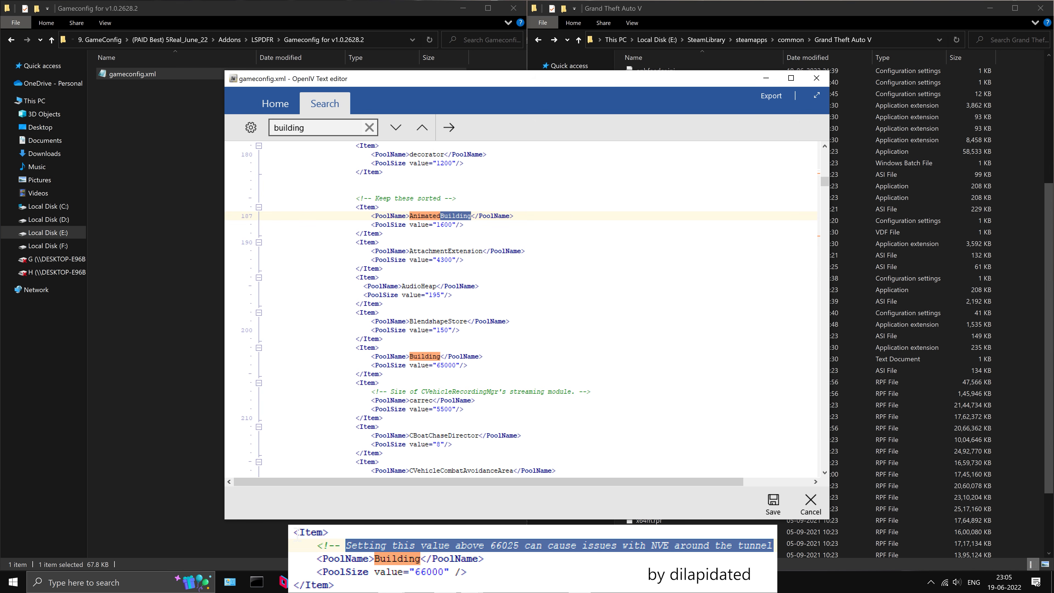
left_click(444, 365)
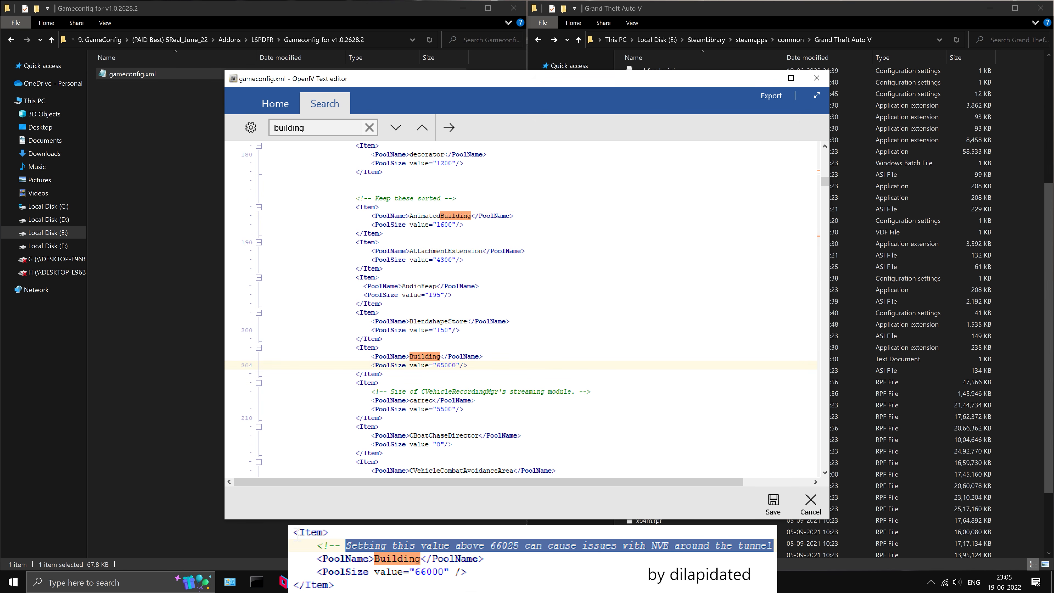
key("BackSpace")
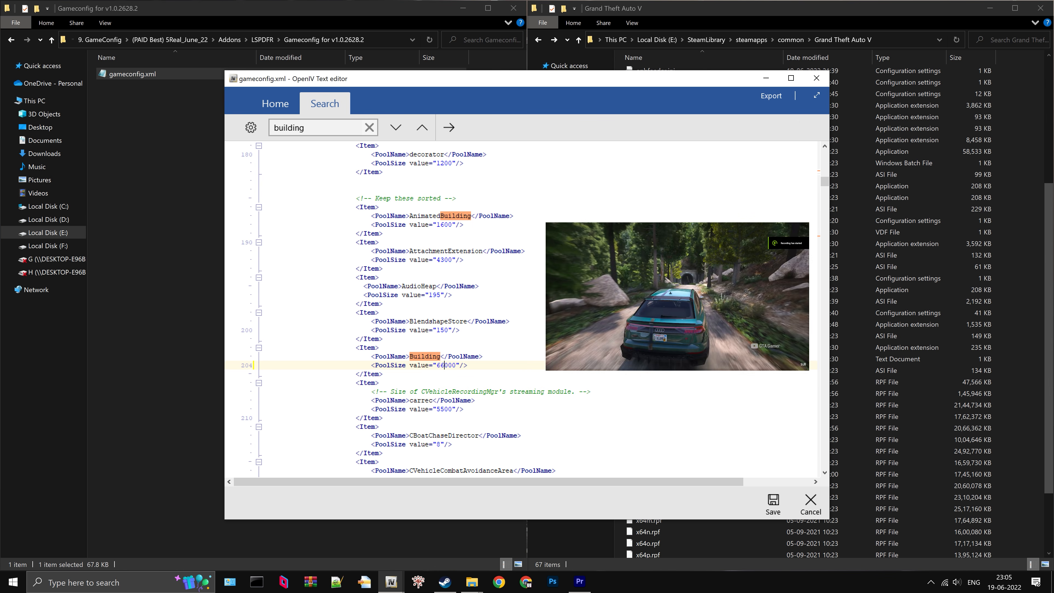
key("BackSpace")
key("BackSpace")
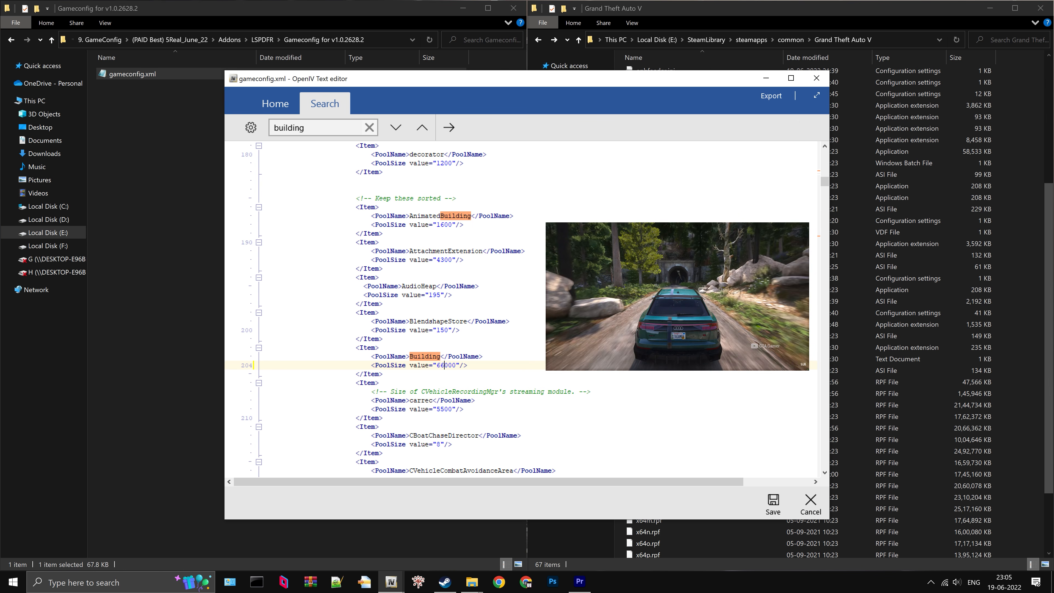
type("72")
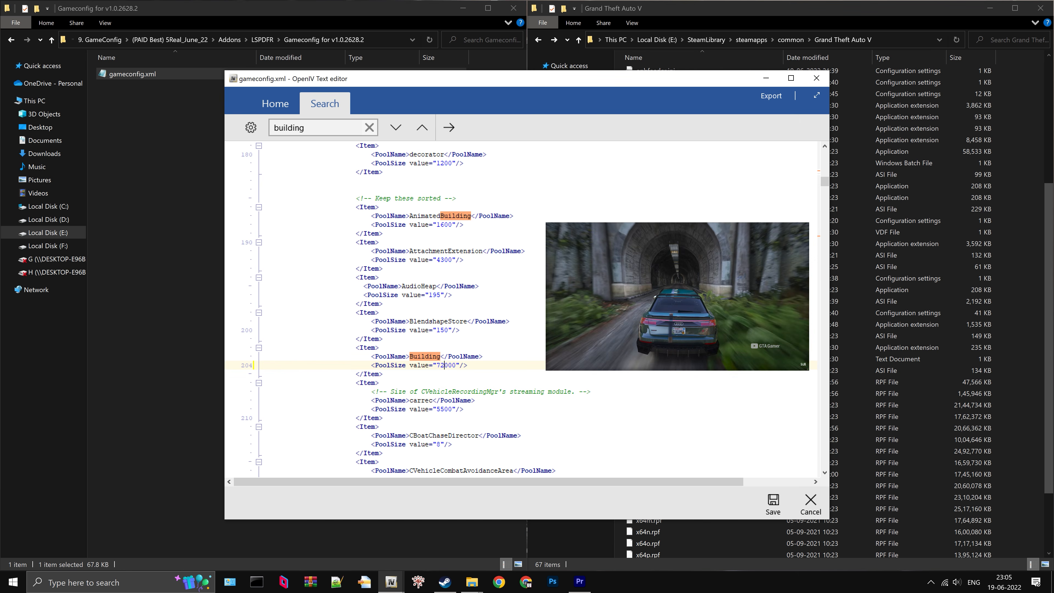
double_click(443, 366)
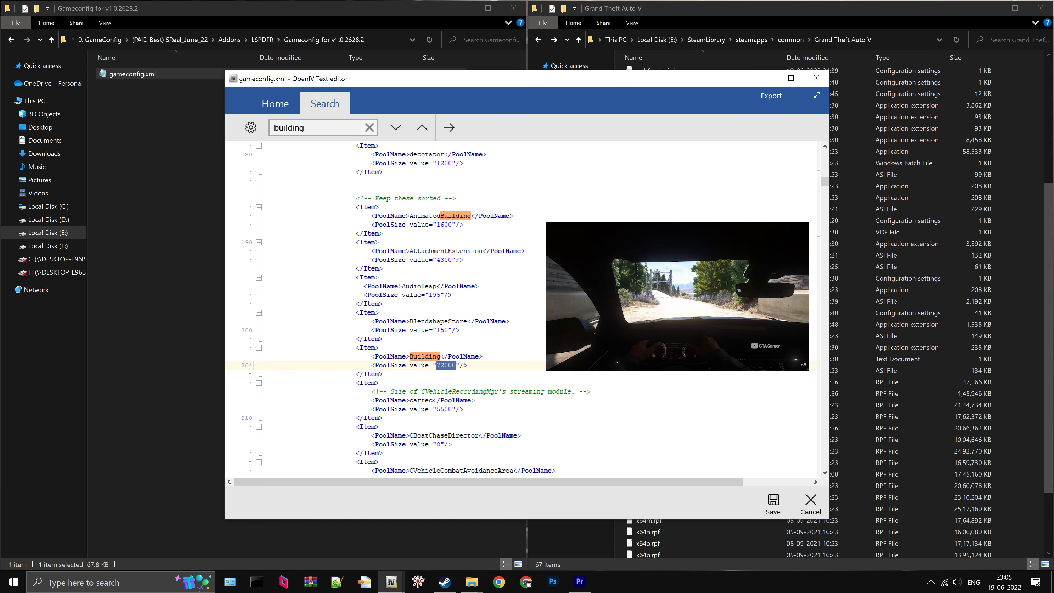
left_click(434, 366)
left_click_drag(433, 365, 468, 365)
key("Down")
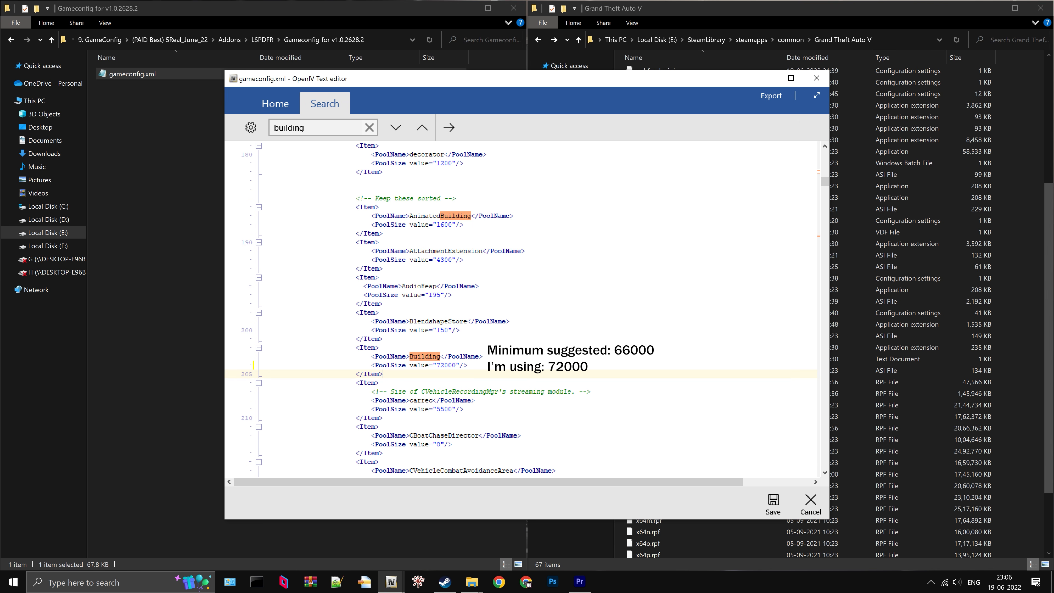
- Search gameconfig.xml for "phinst" and set the PoolSize value of the phInstGta pool to 60000
key("ctrl+f")
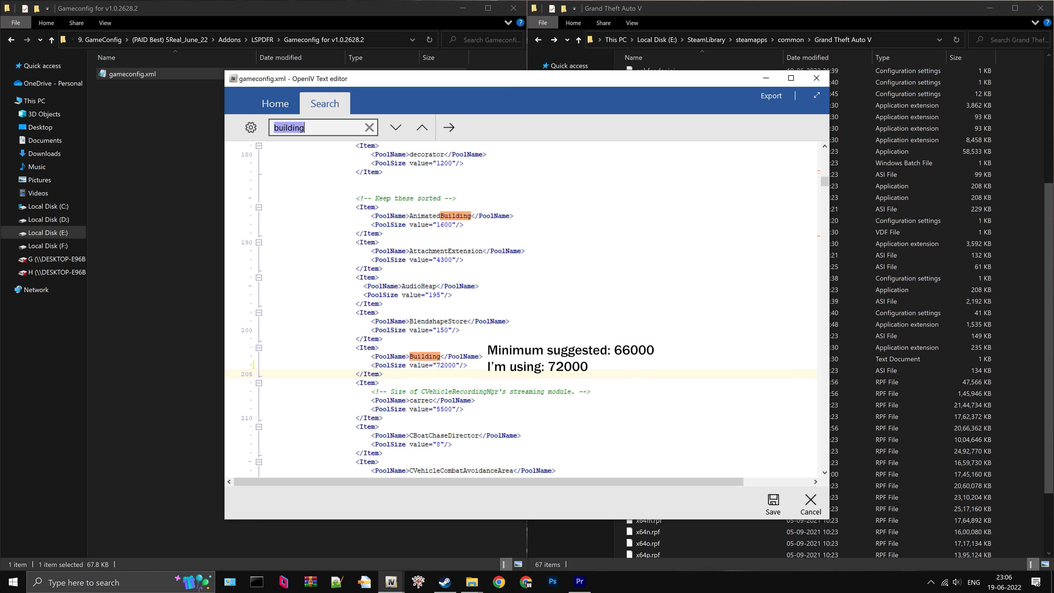
key("BackSpace")
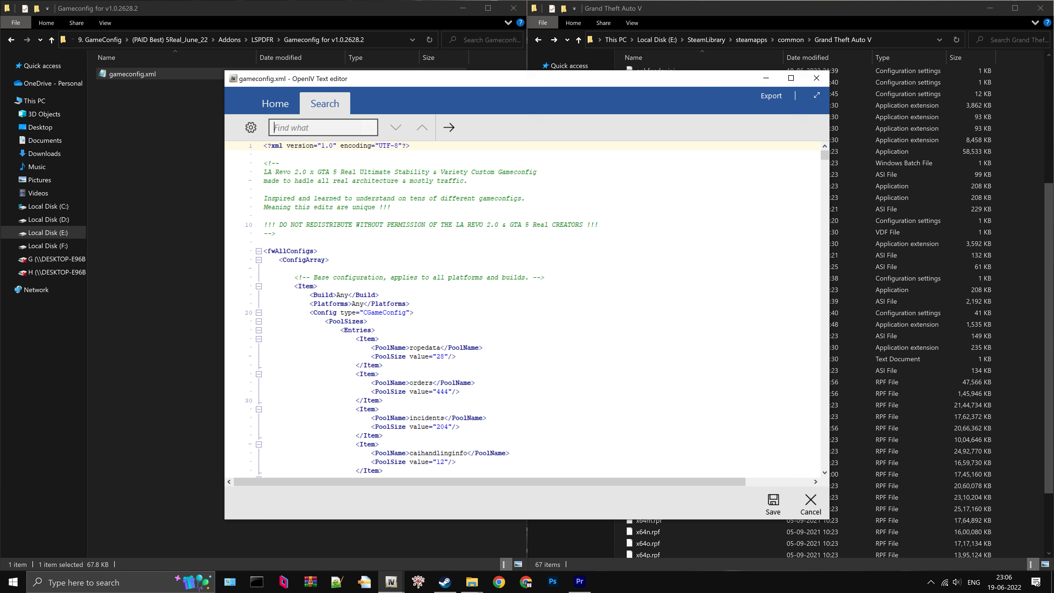
type("phinst")
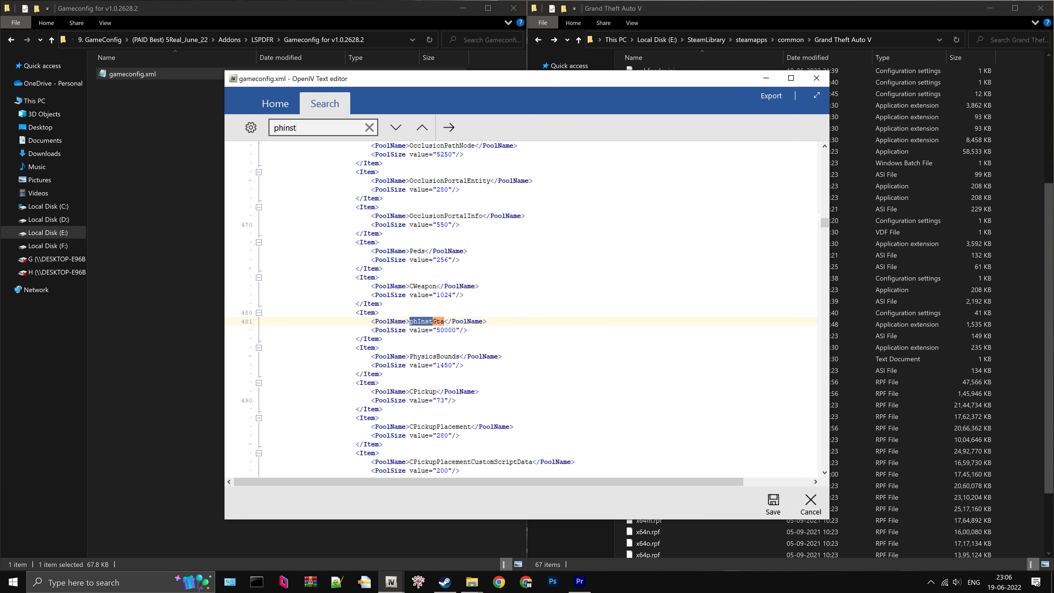
left_click(410, 323)
left_click_drag(410, 322, 445, 322)
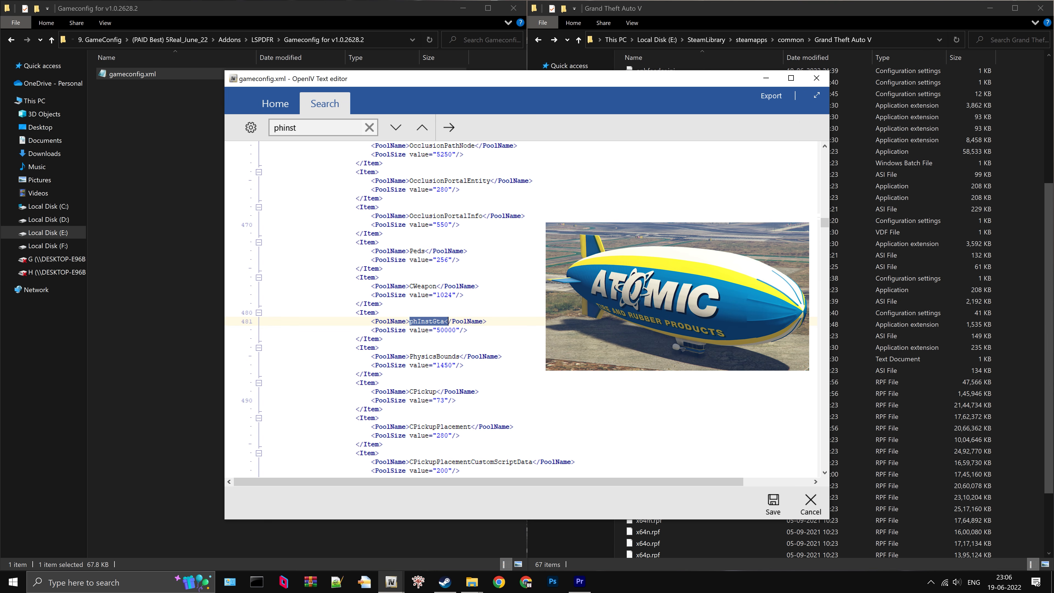
left_click(445, 331)
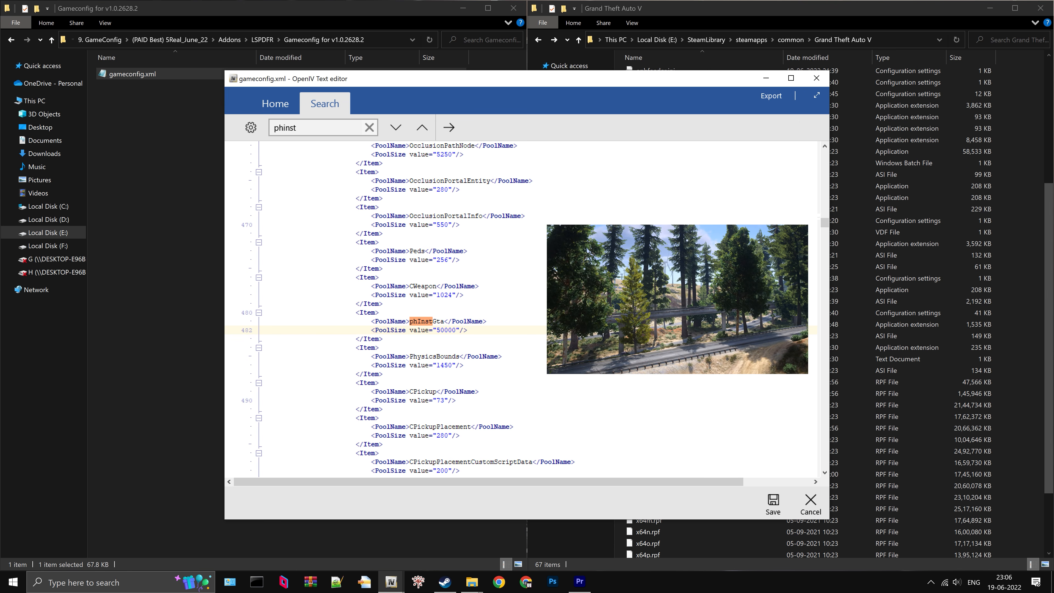
key("BackSpace")
type("6")
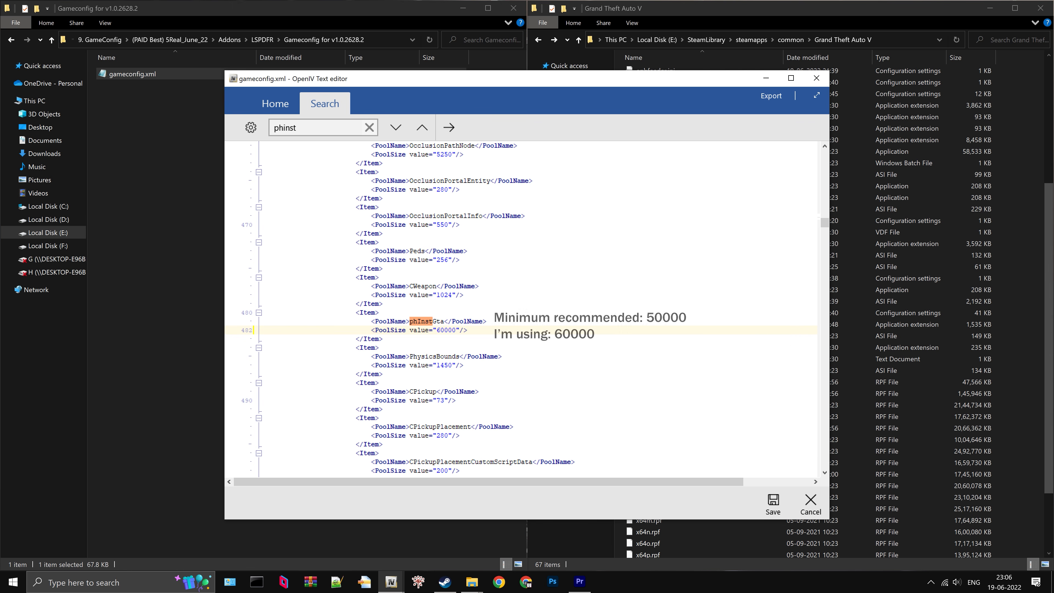
left_click_drag(436, 330, 465, 330)
left_click(383, 338)
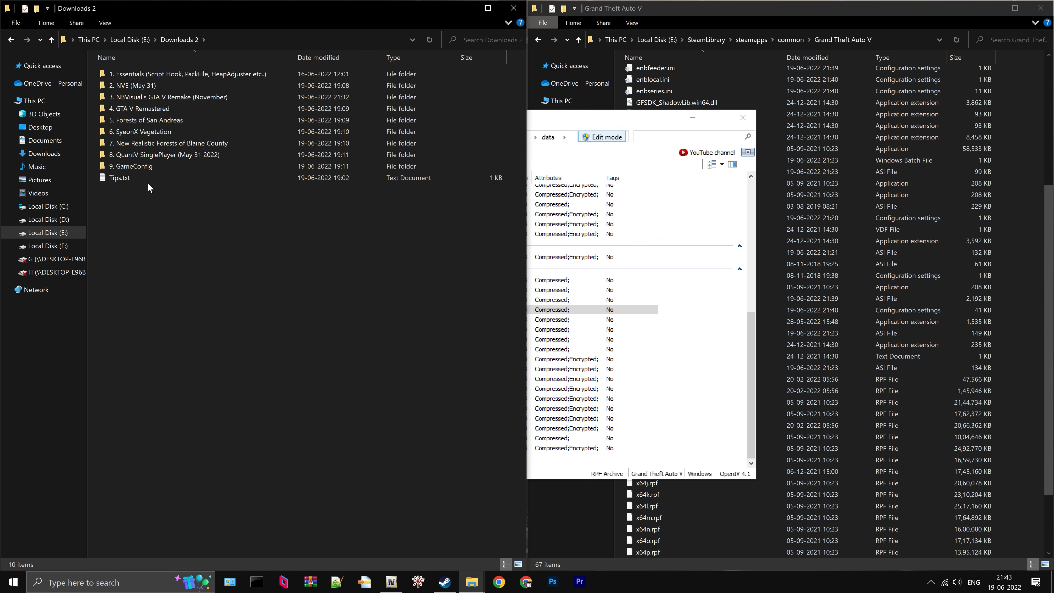
- Read the additional mod recommendations in Tips.txt from the Downloads 2 folder, and close the file
double_click(141, 179)
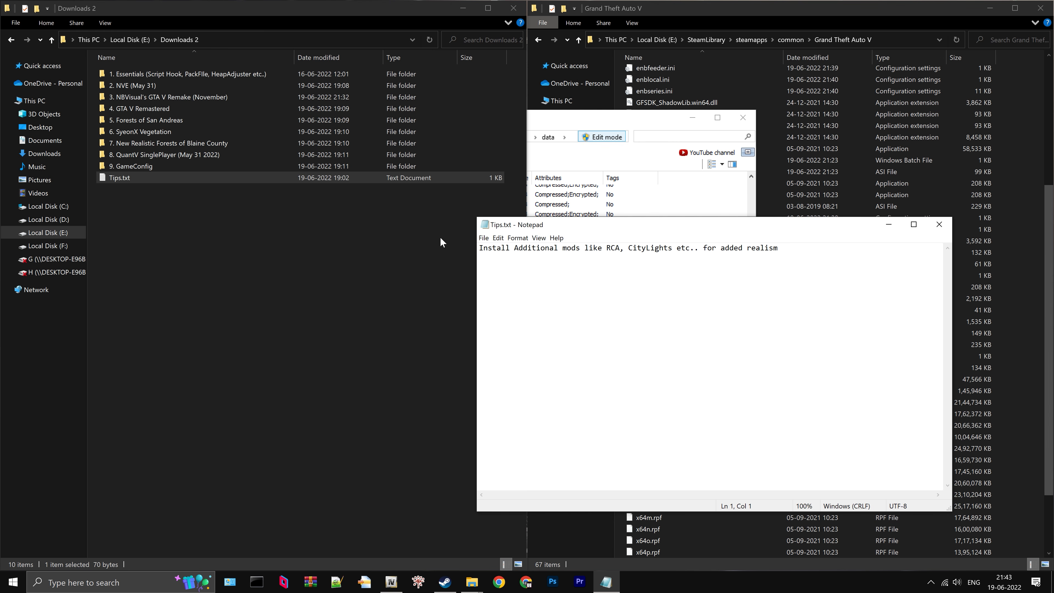
left_click_drag(589, 227, 316, 226)
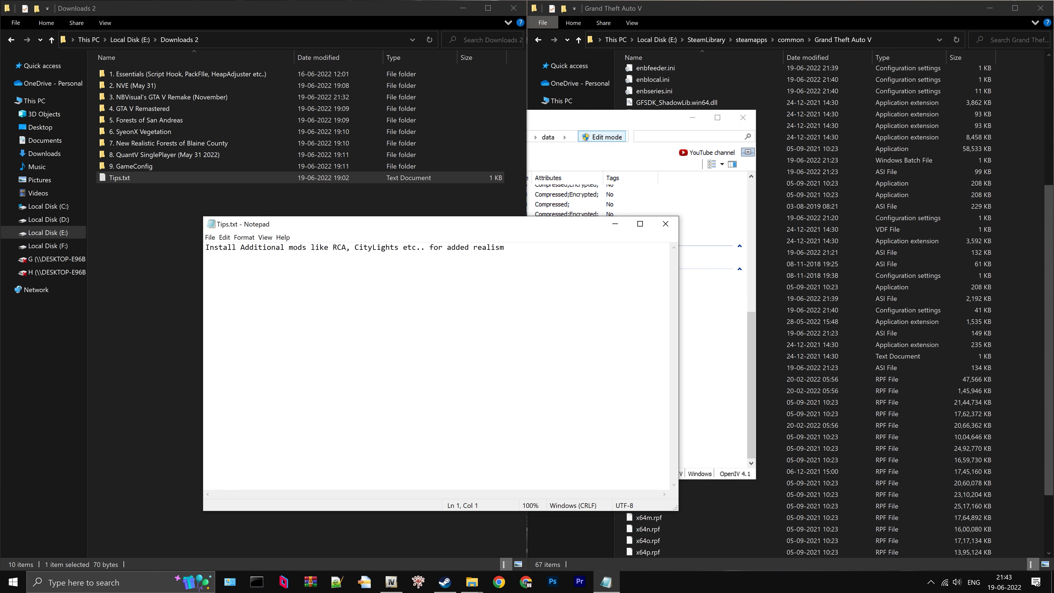
double_click(339, 247)
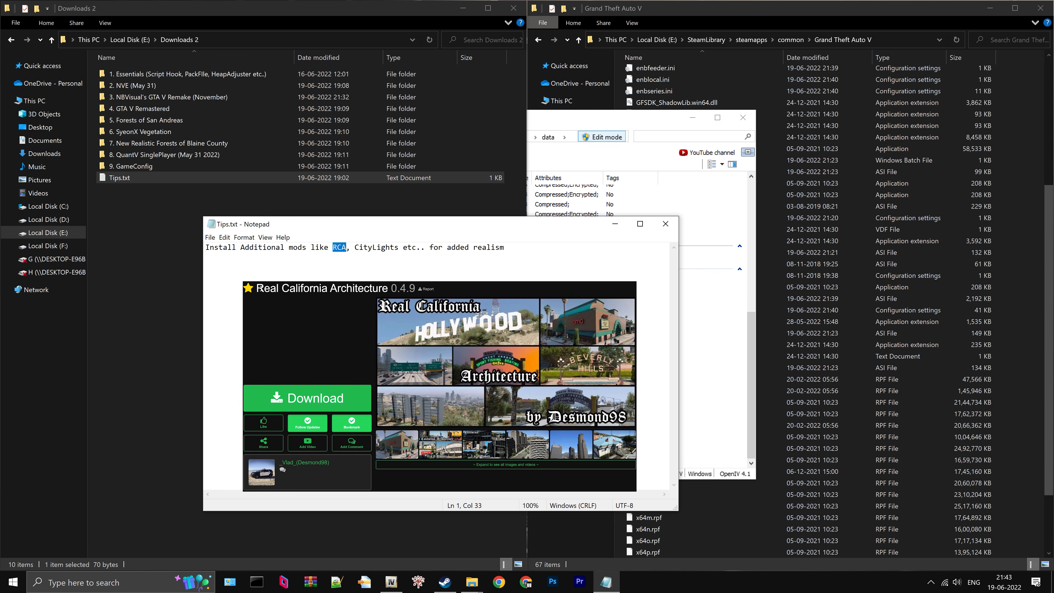
left_click_drag(355, 247, 504, 247)
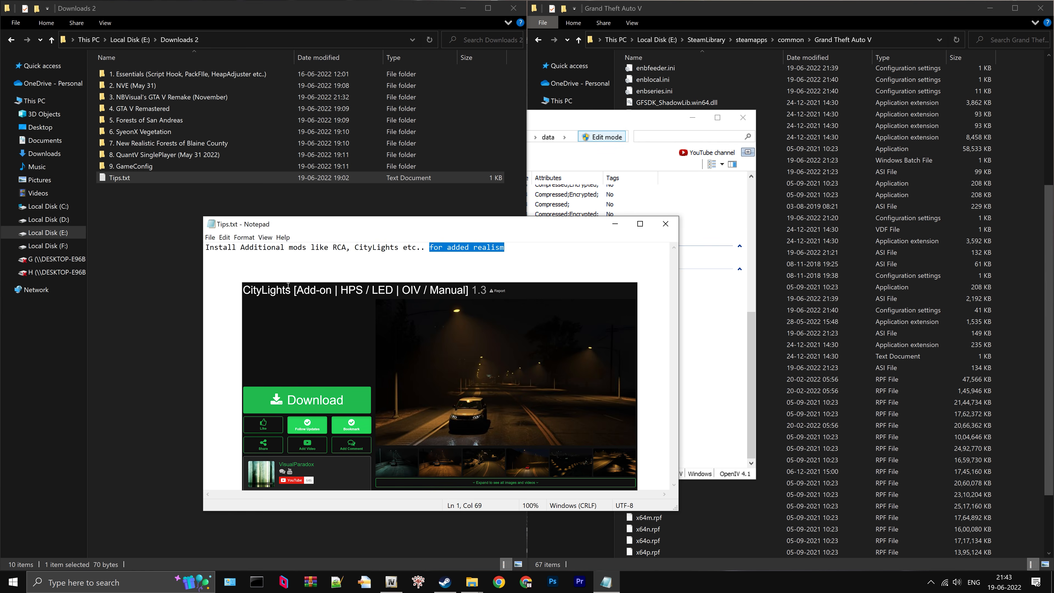
left_click(665, 224)
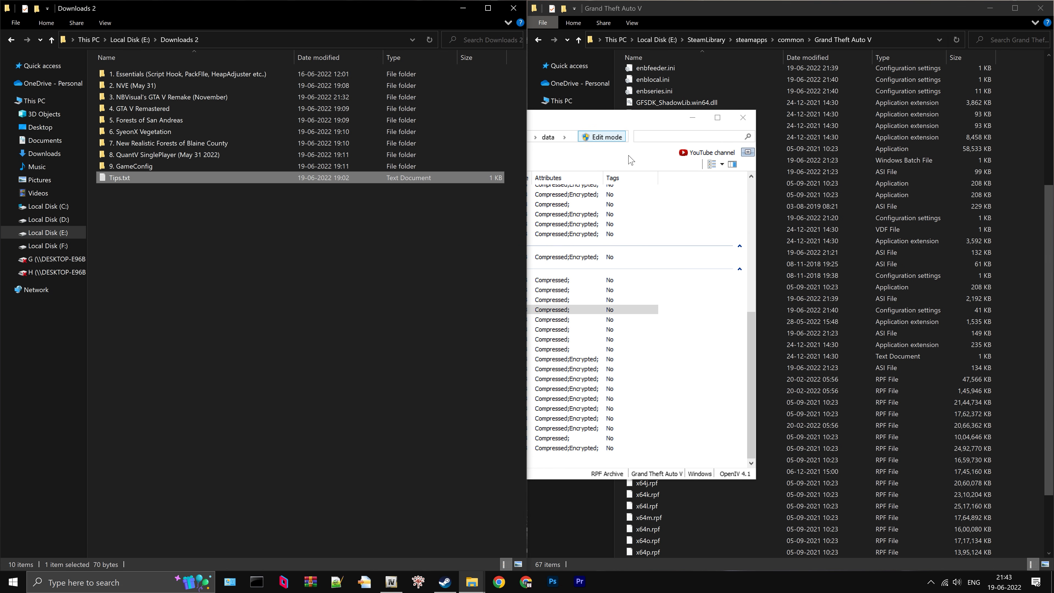
- Close OpenIV and launch Grand Theft Auto V from Steam
left_click(750, 119)
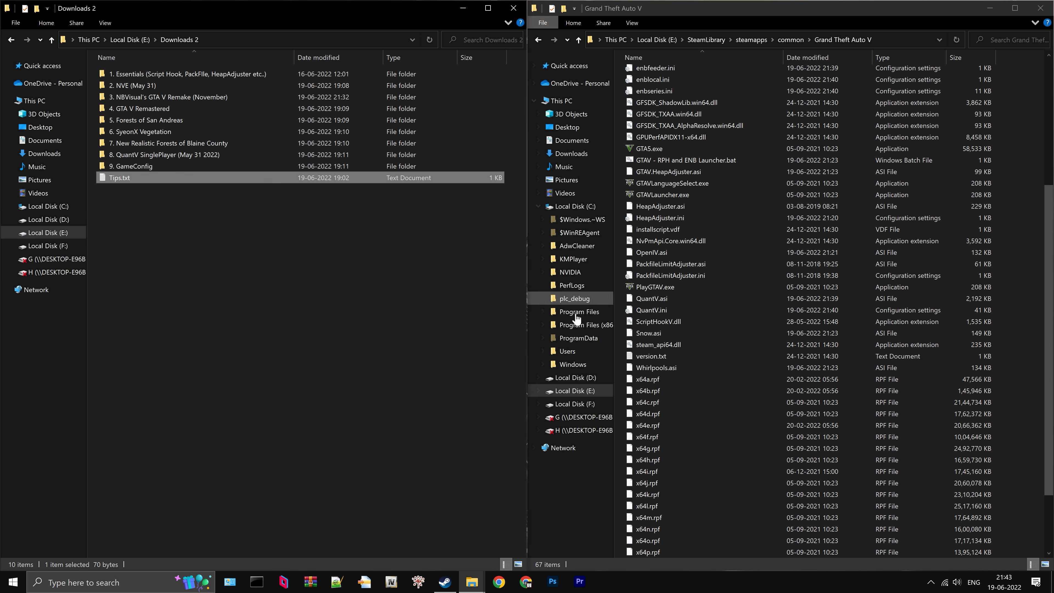
left_click(446, 584)
left_click(248, 244)
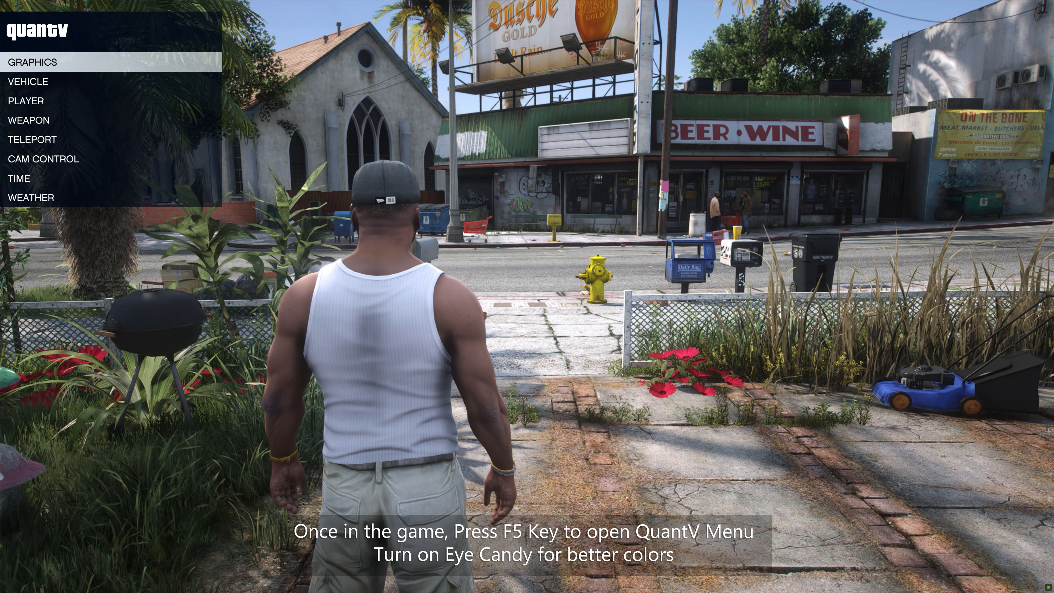
- Turn on EyeCandy in the graphics settings of the QuantV menu
key("Return")
key("Down")
key("Down")
key("Down")
key("Down")
key("Down")
key("Down")
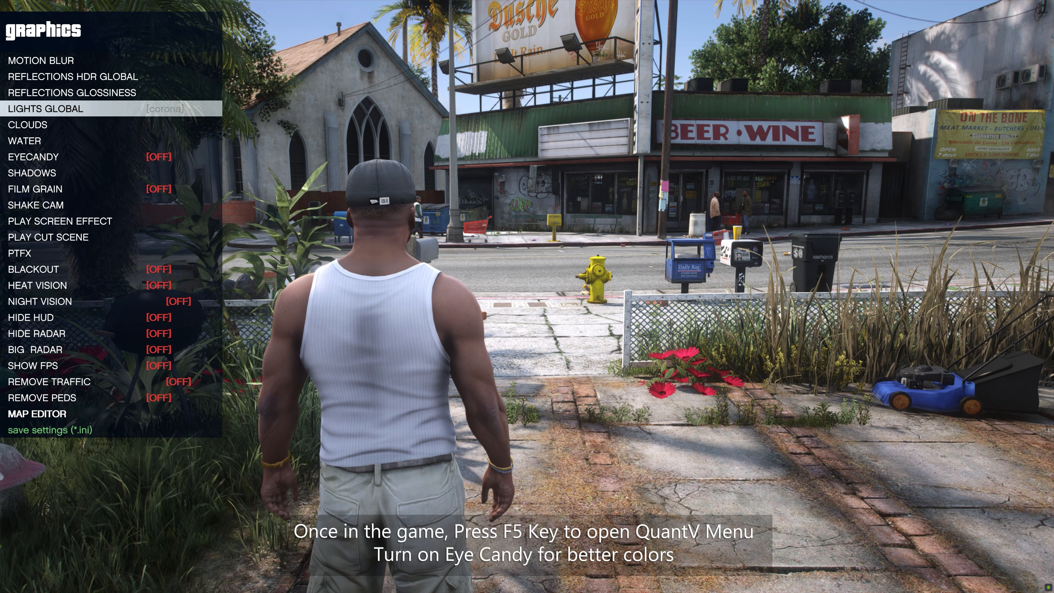
key("Return")
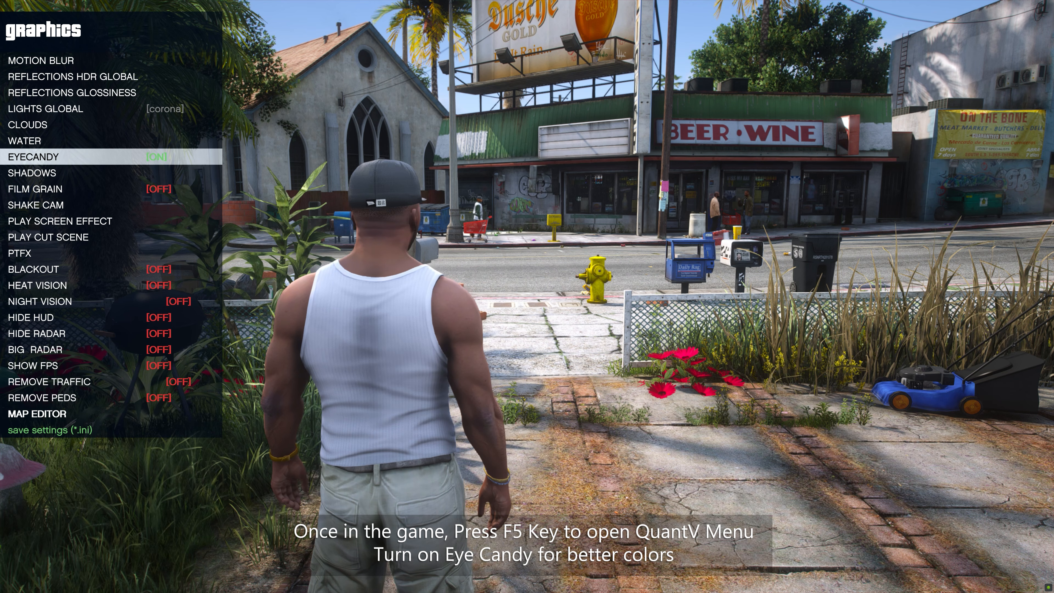
- Save the QuantV graphics settings to the ini file and close the QuantV menu
key("Down")
key("Down")
key("Down")
key("Down")
key("Down")
key("Down")
key("Down")
key("Down")
key("Down")
key("Down")
key("Down")
key("Down")
key("Down")
key("Down")
key("Down")
key("Down")
key("Down")
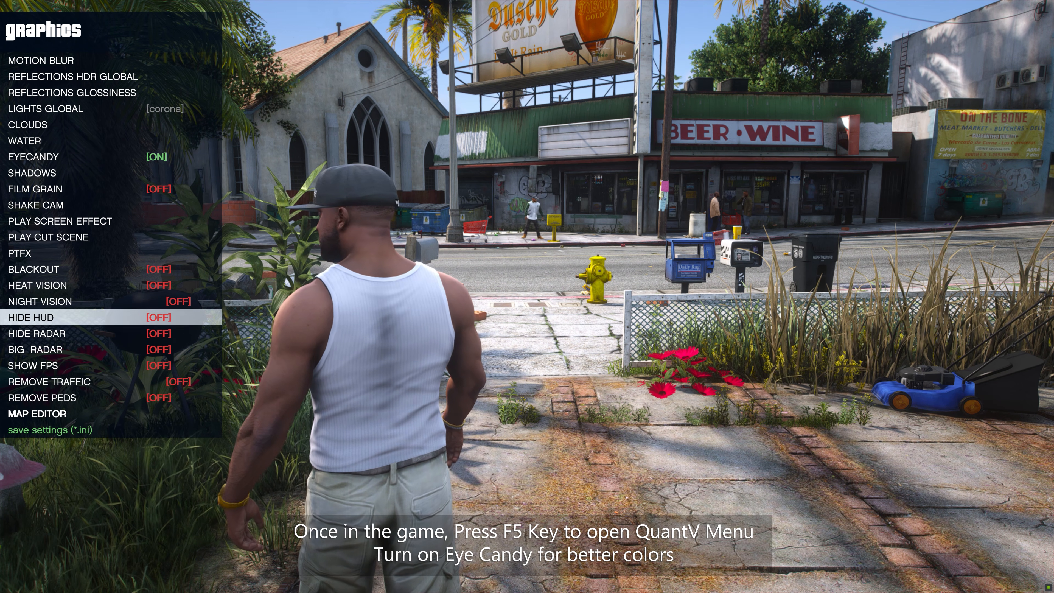
key("Return")
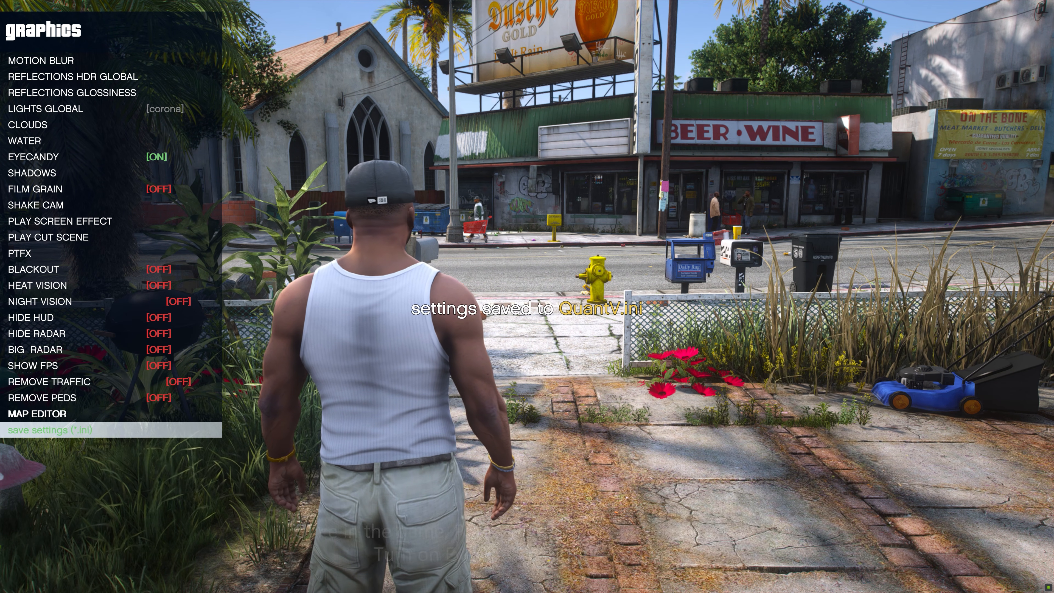
key("BackSpace")
key("BackSpace")
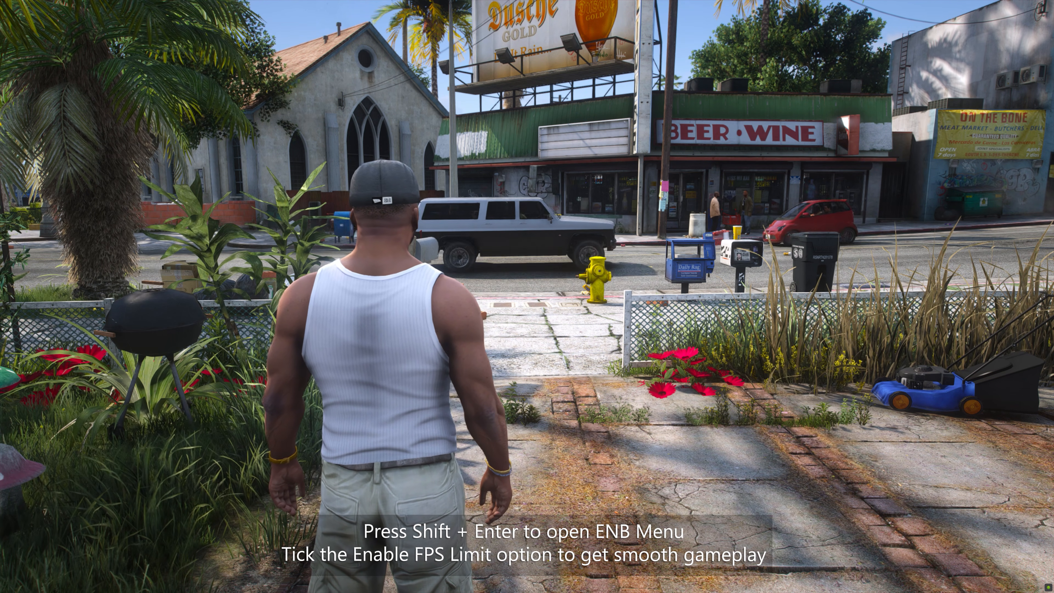
- Open the ENBSeries settings, turn on EnableFPSLimit for the limiter, and close the ENBSeries settings
key("shift+Return")
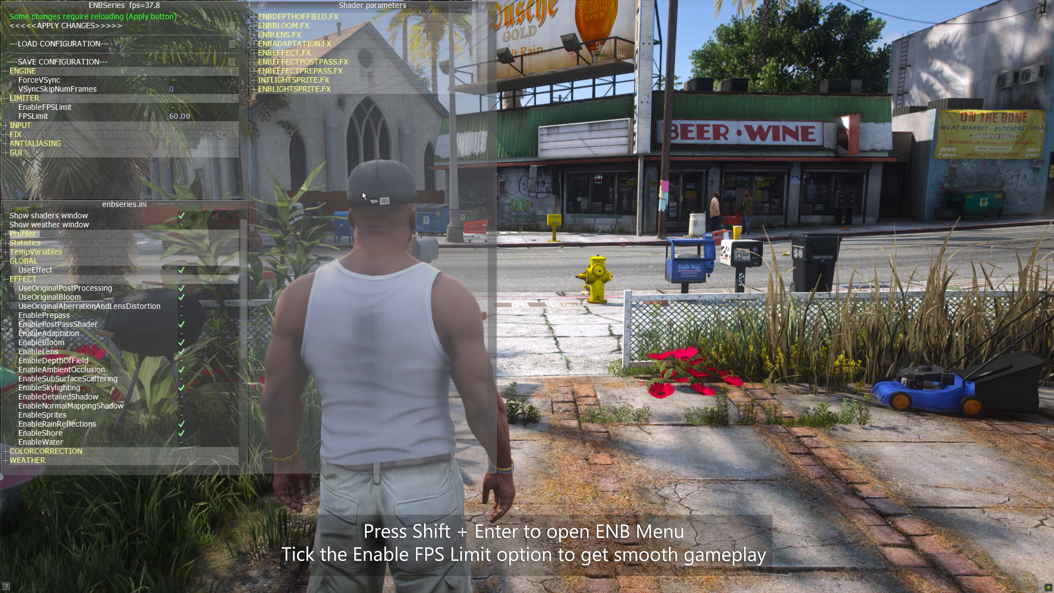
left_click(187, 107)
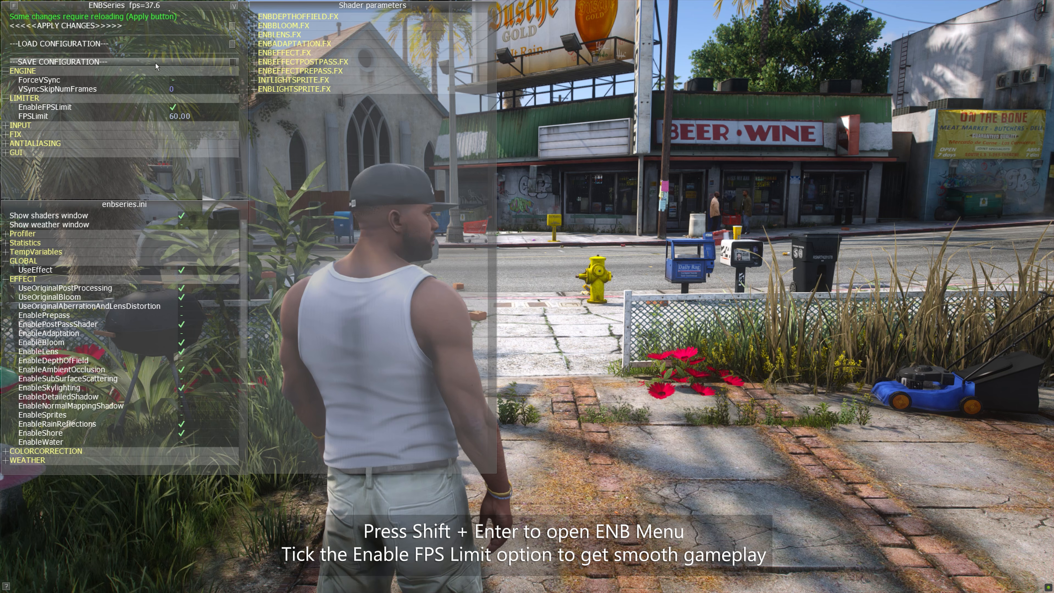
key("shift+Return")
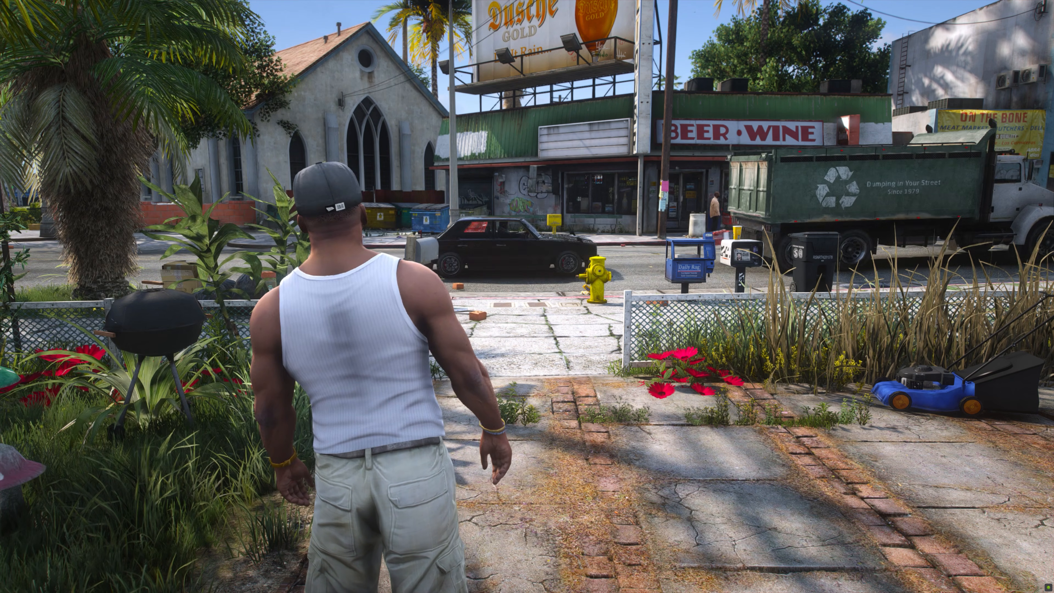